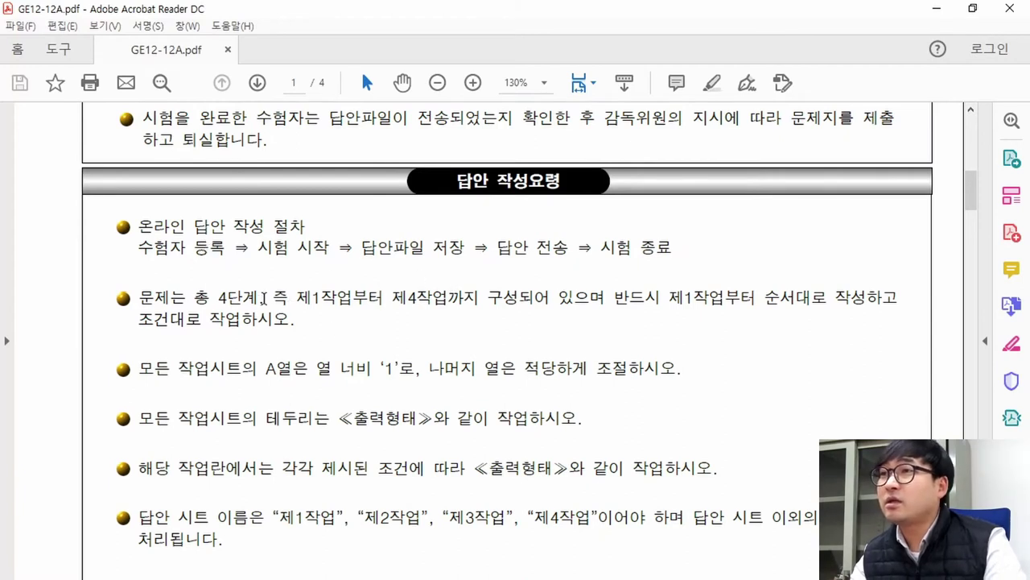
- Read the answer-writing instructions on page 1 for the task order, column A width, borders and required sheet names
left_click_drag(298, 297, 881, 301)
scroll(421, 343, "down", 1)
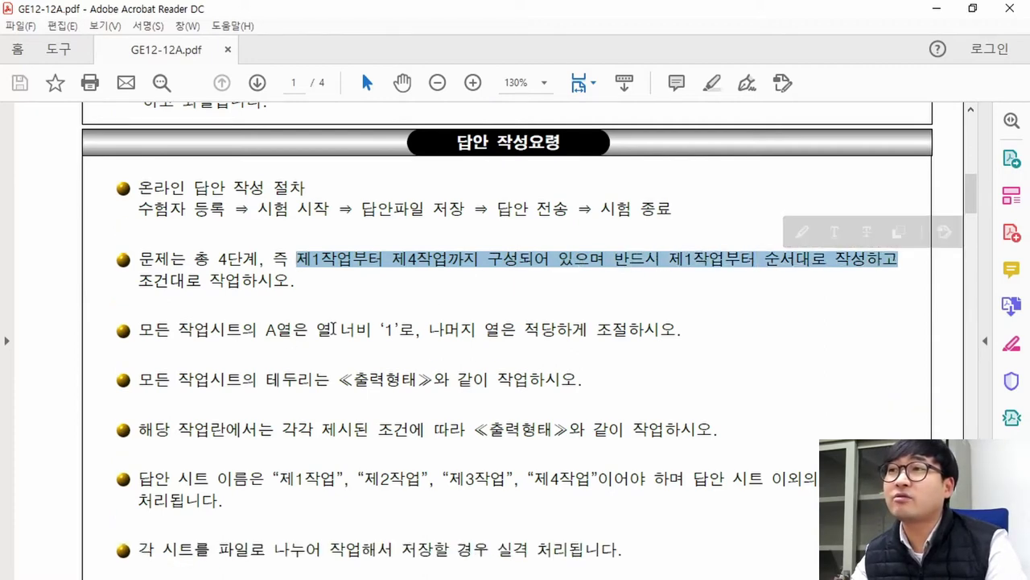
left_click_drag(135, 330, 398, 334)
double_click(556, 331)
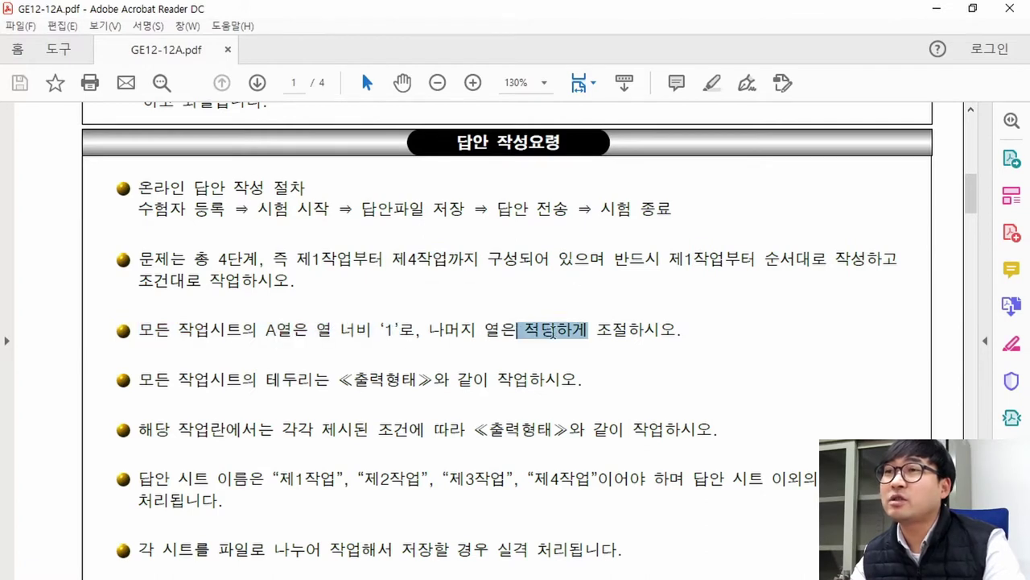
double_click(406, 331)
scroll(431, 371, "down", 2)
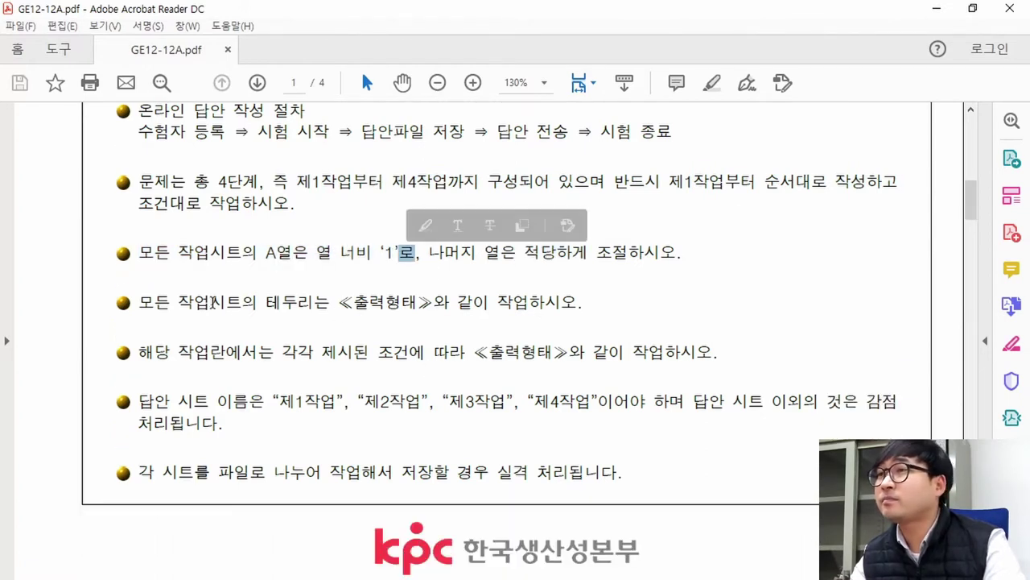
left_click_drag(266, 303, 403, 304)
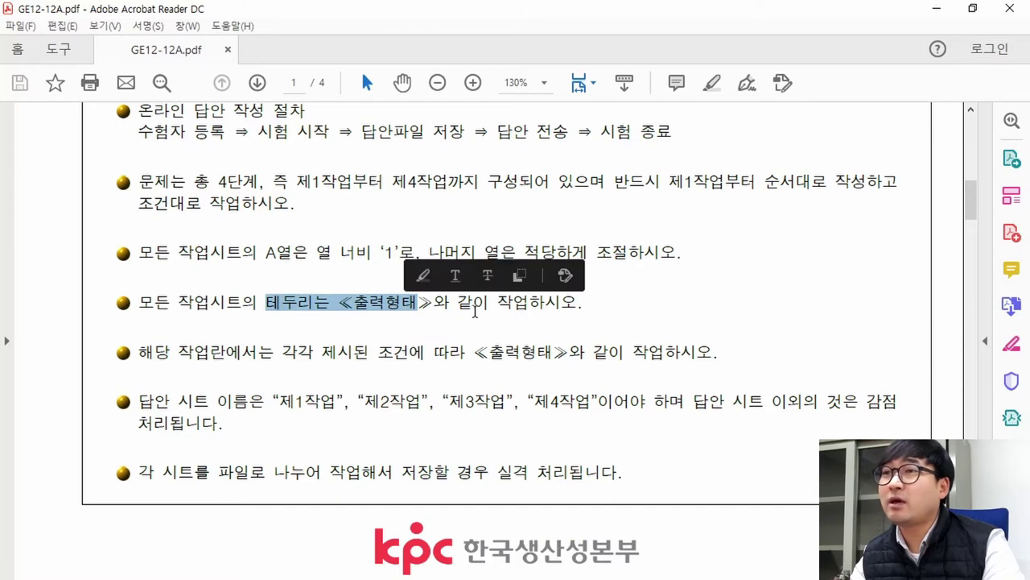
left_click(241, 296)
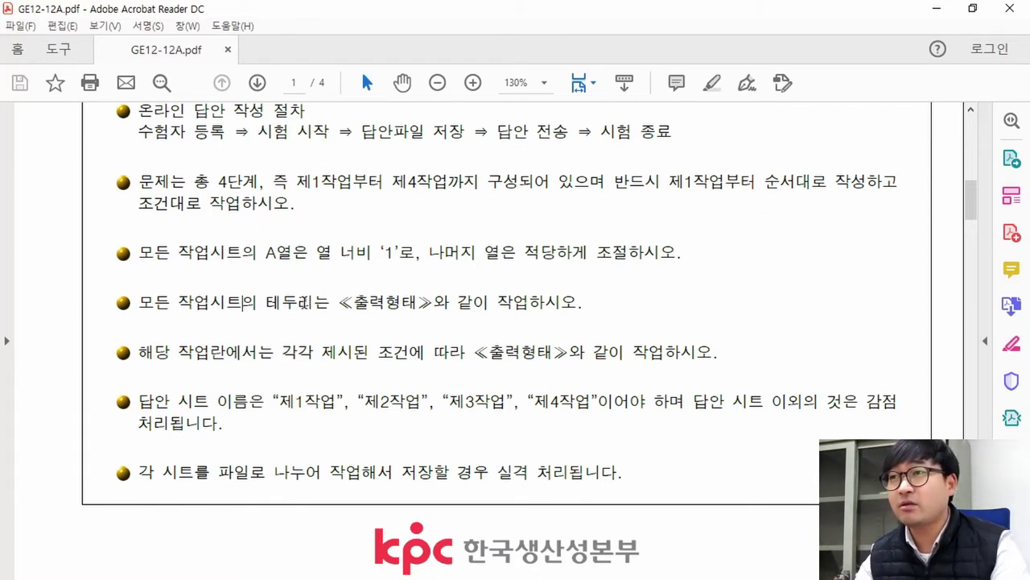
left_click_drag(264, 304, 314, 304)
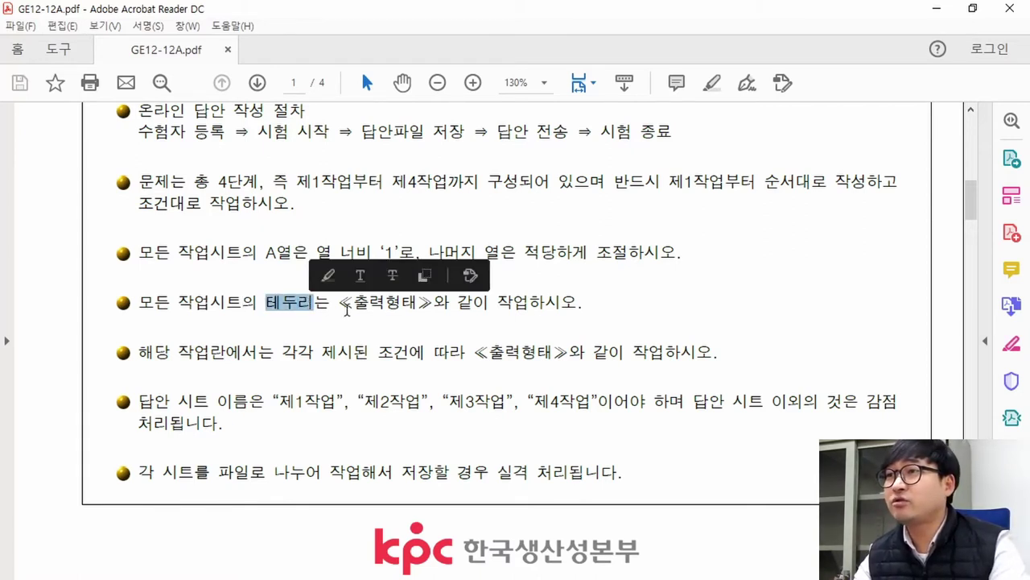
scroll(361, 312, "down", 2)
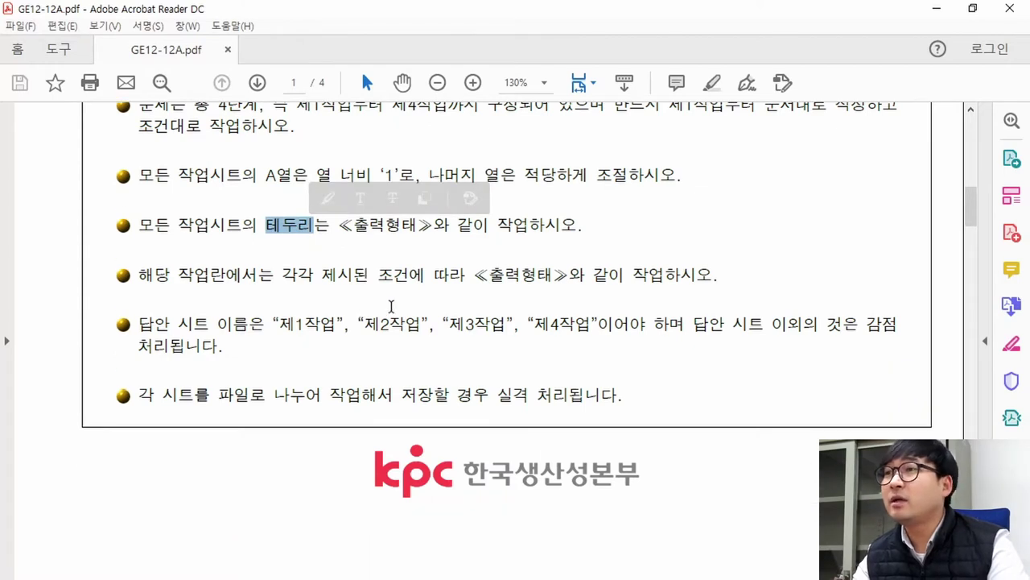
left_click_drag(274, 324, 552, 323)
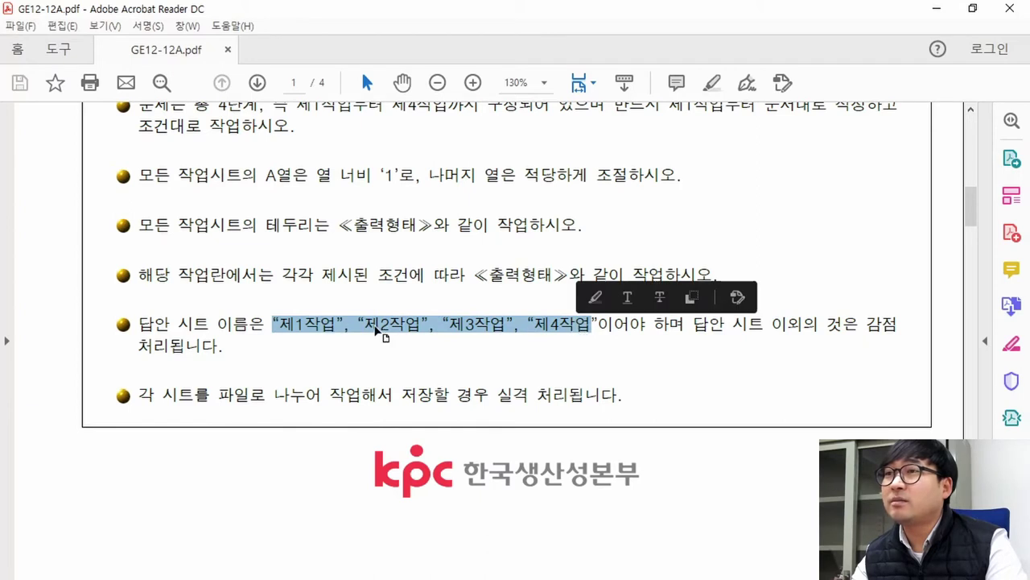
left_click(306, 325)
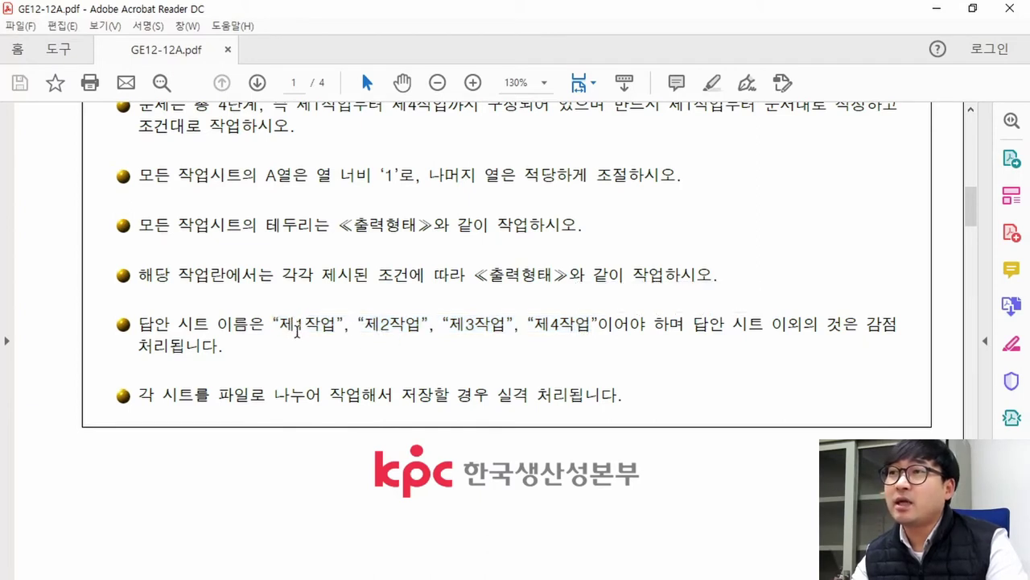
left_click_drag(280, 324, 336, 325)
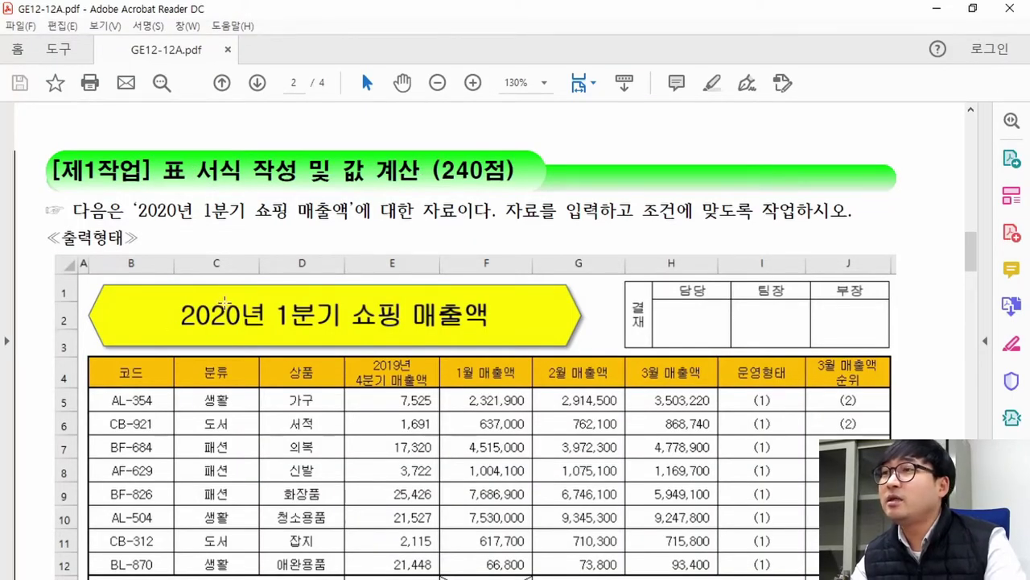
- Examine the [제1작업] output table on page 2 and recheck the page 1 instructions, comparing them with the blank Excel workbook
scroll(254, 328, "down", 2)
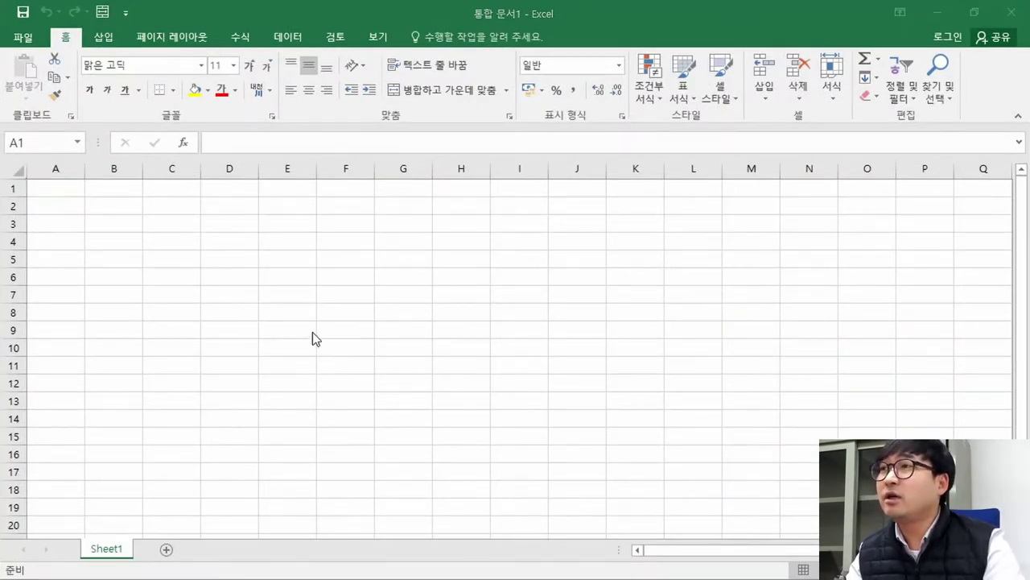
key("alt+Tab")
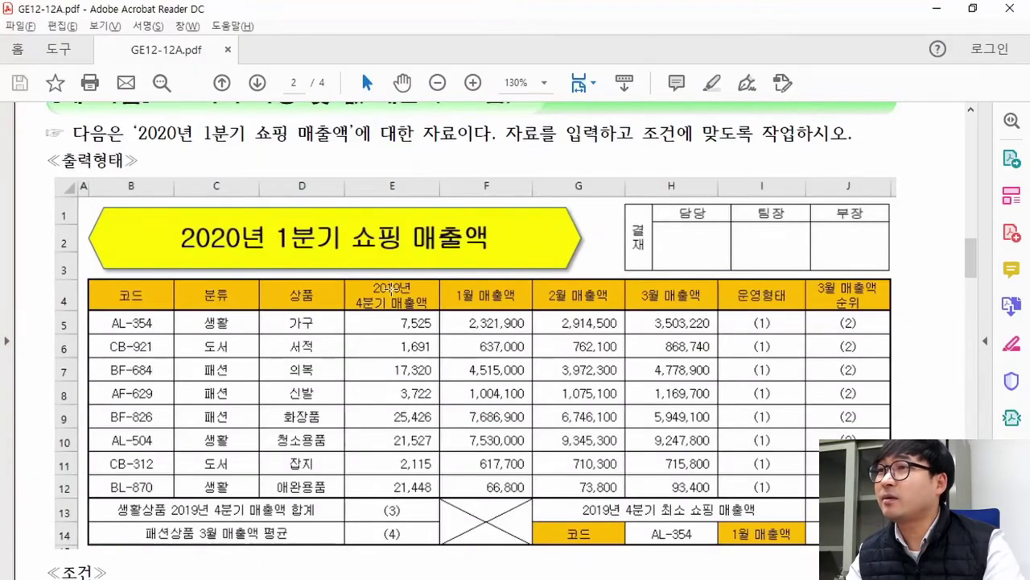
scroll(301, 245, "up", 1)
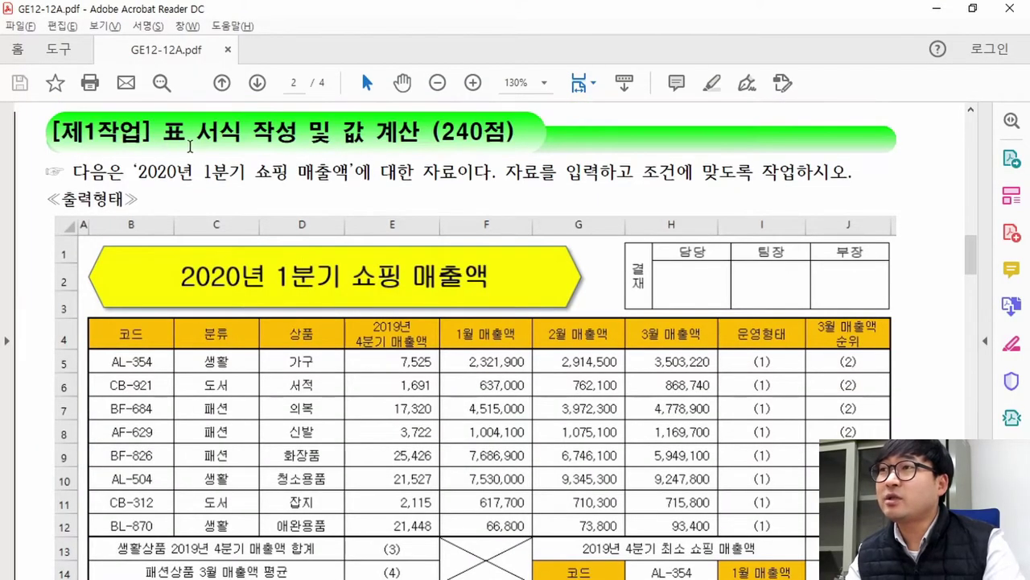
key("alt+Tab")
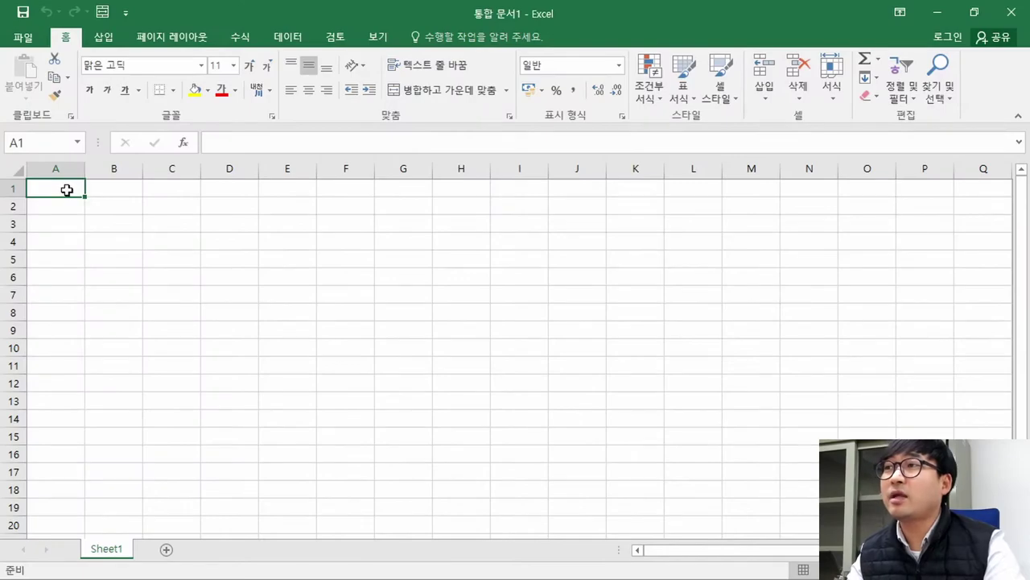
key("alt+Tab")
scroll(399, 257, "up", 10)
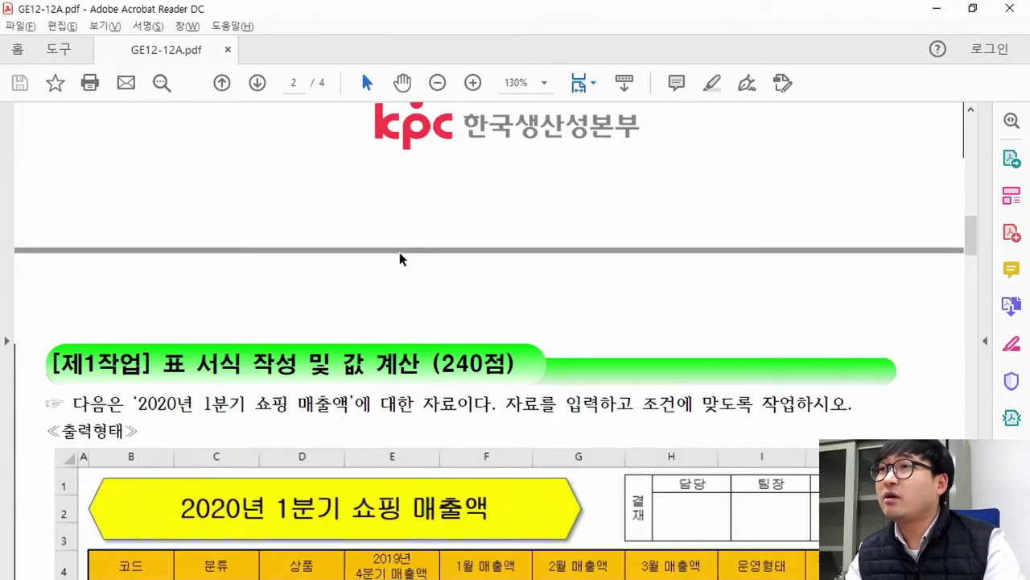
scroll(395, 268, "up", 3)
left_click_drag(318, 298, 426, 299)
- Switch to the blank Excel workbook and set the width of column A to 1
key("alt+Tab")
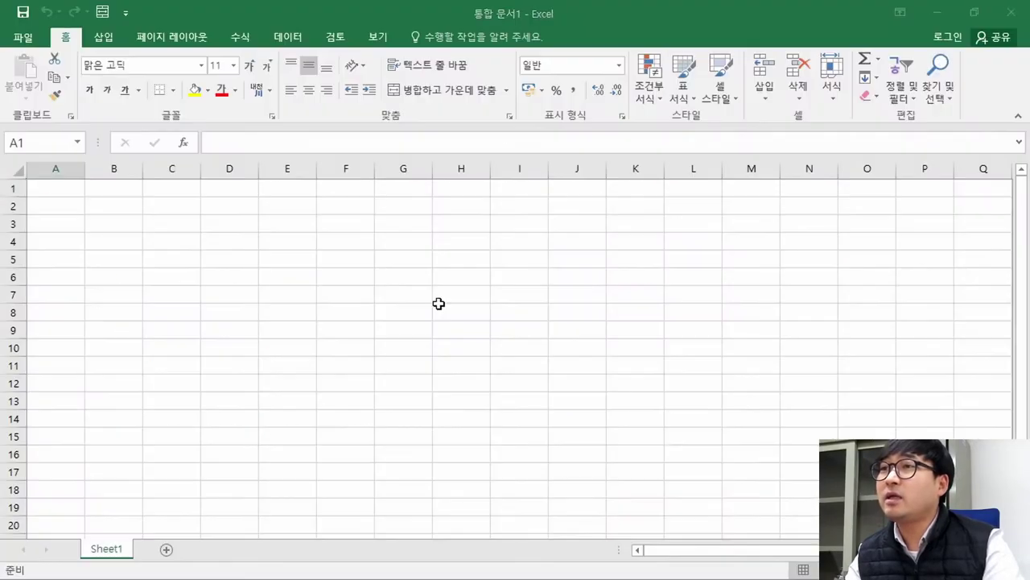
right_click(65, 170)
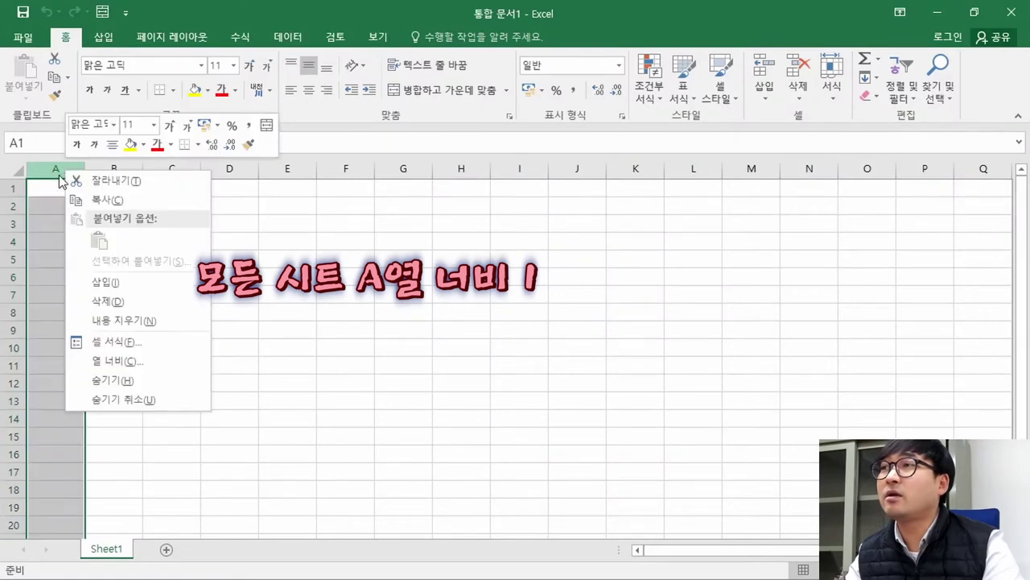
left_click(114, 363)
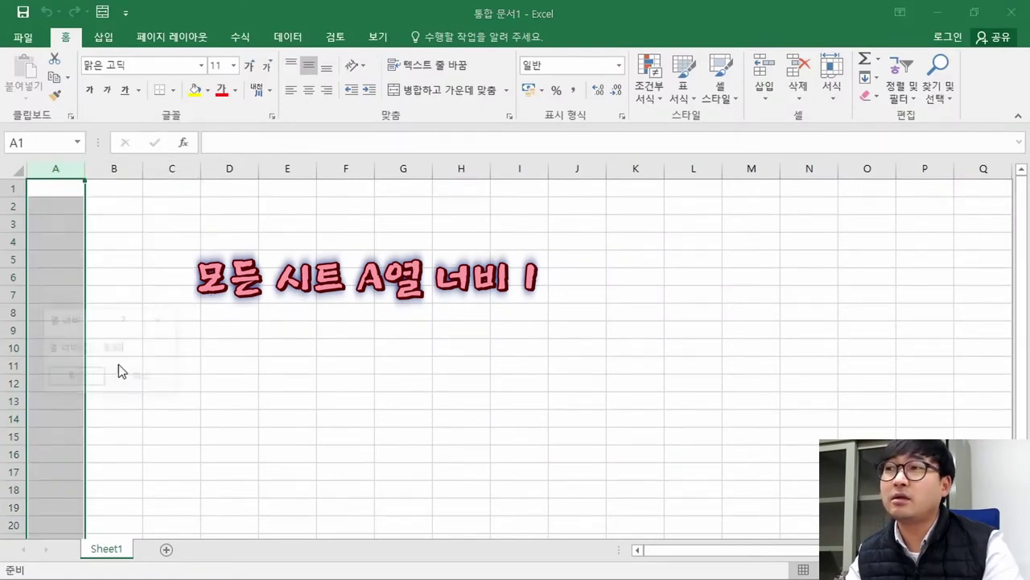
type("1")
key("Return")
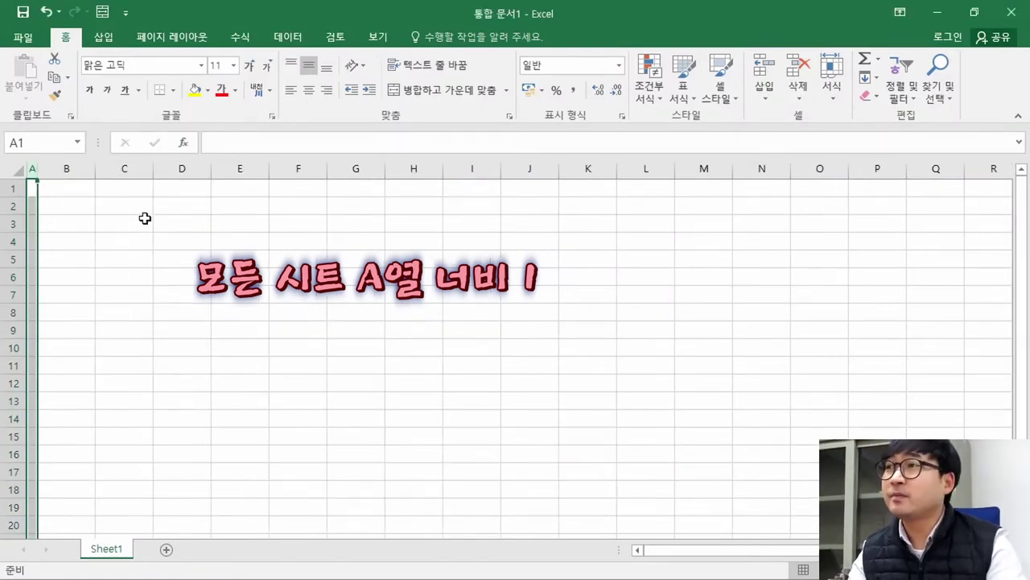
left_click(85, 193)
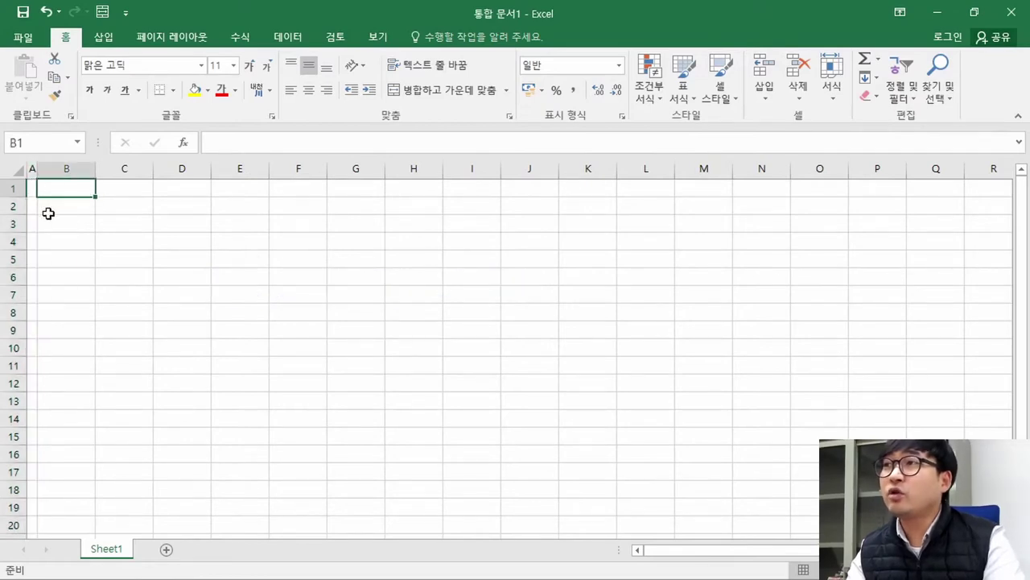
- Rename the sheet Sheet1 as 제1작업
double_click(111, 550)
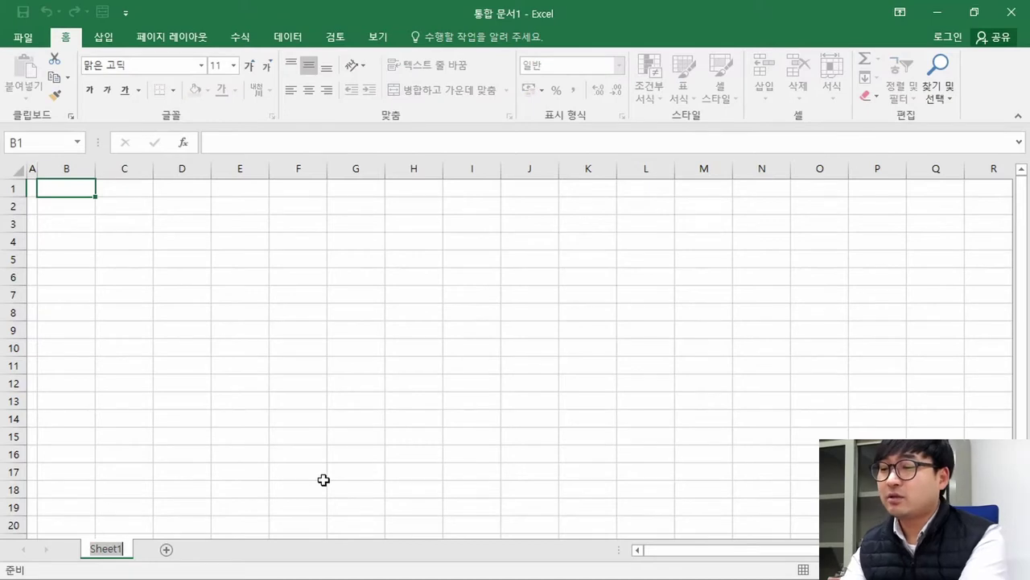
key("BackSpace")
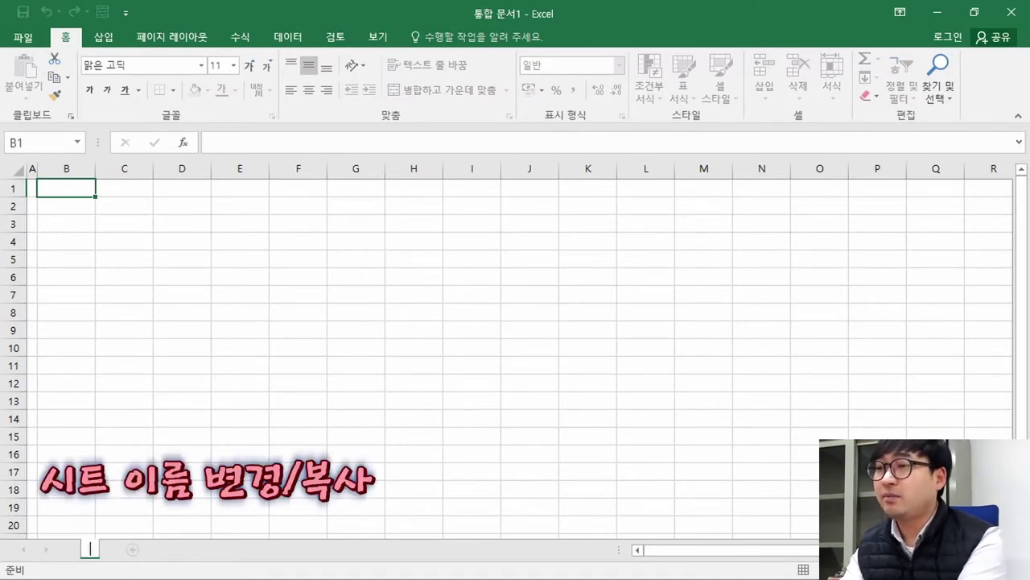
type("제1작업")
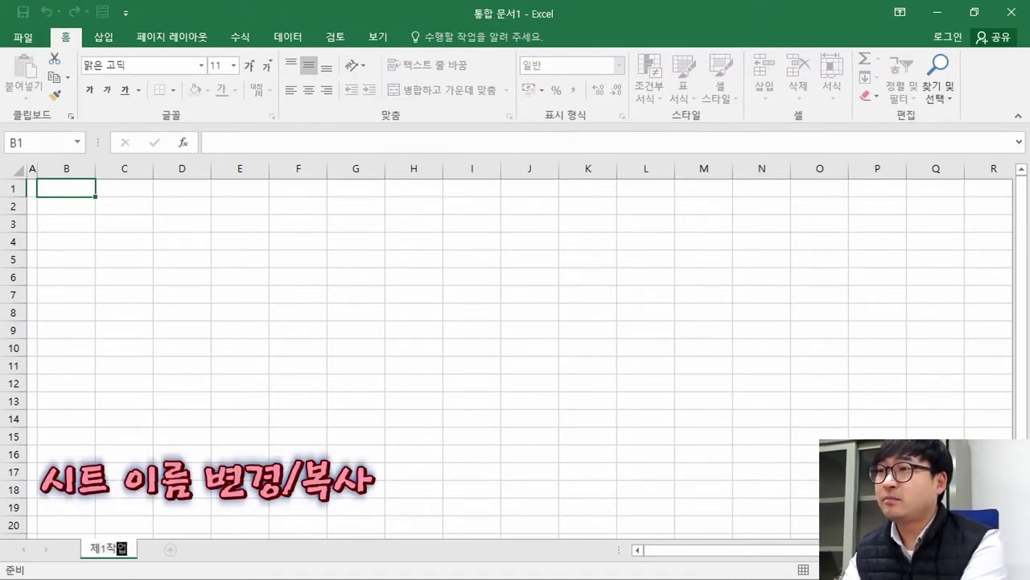
key("Return")
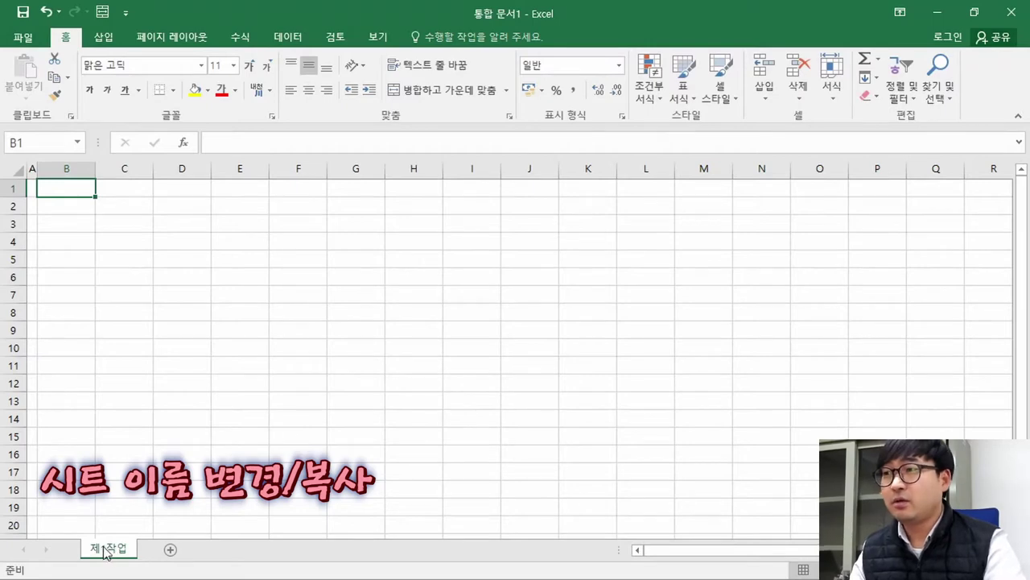
- Duplicate the 제1작업 sheet after itself and rename the copy as 제2작업
left_click_drag(102, 551, 162, 552)
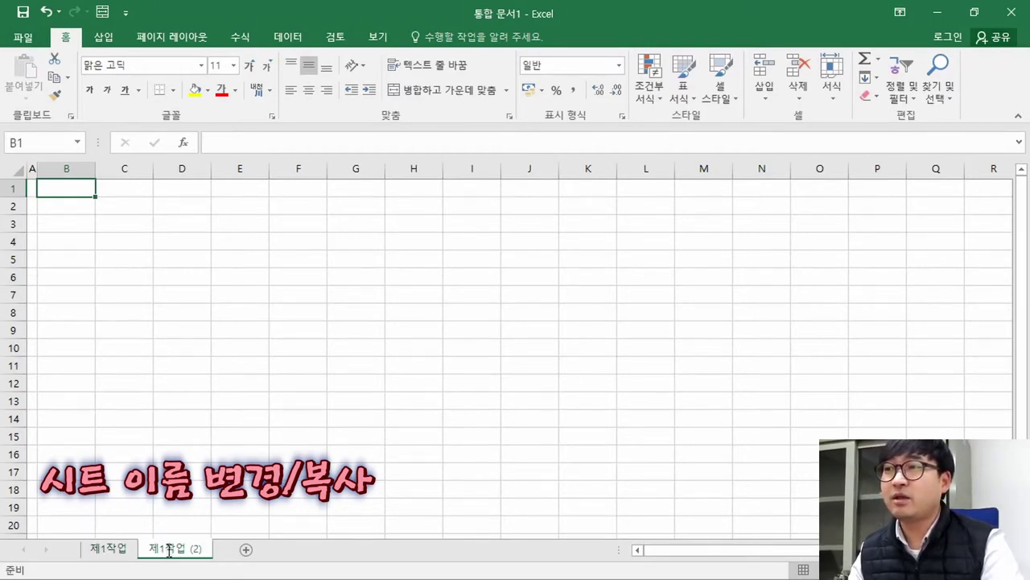
double_click(169, 554)
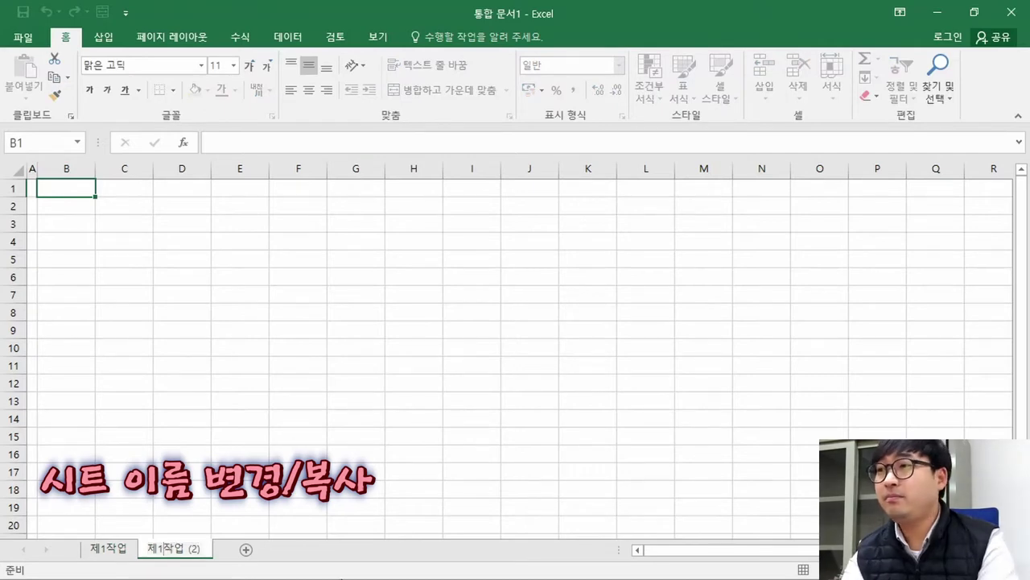
key("Delete")
key("Delete")
key("Delete")
key("Delete")
key("Return")
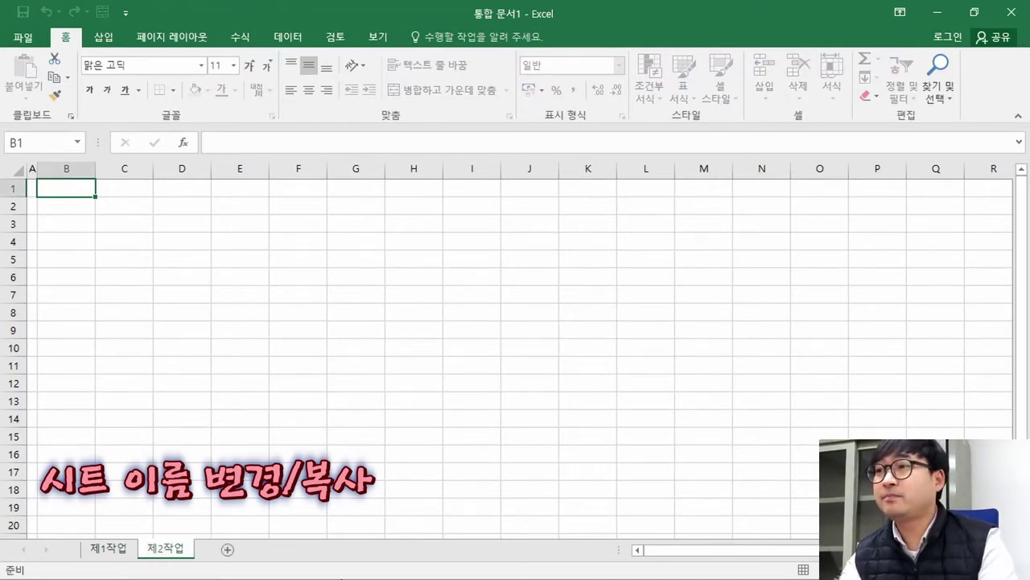
- Duplicate the 제2작업 sheet after itself and rename the copy as 제3작업
left_click_drag(177, 552, 226, 552)
double_click(223, 552)
left_click(223, 553)
key("BackSpace")
type("3")
key("Delete")
key("Delete")
key("Delete")
key("Delete")
key("Return")
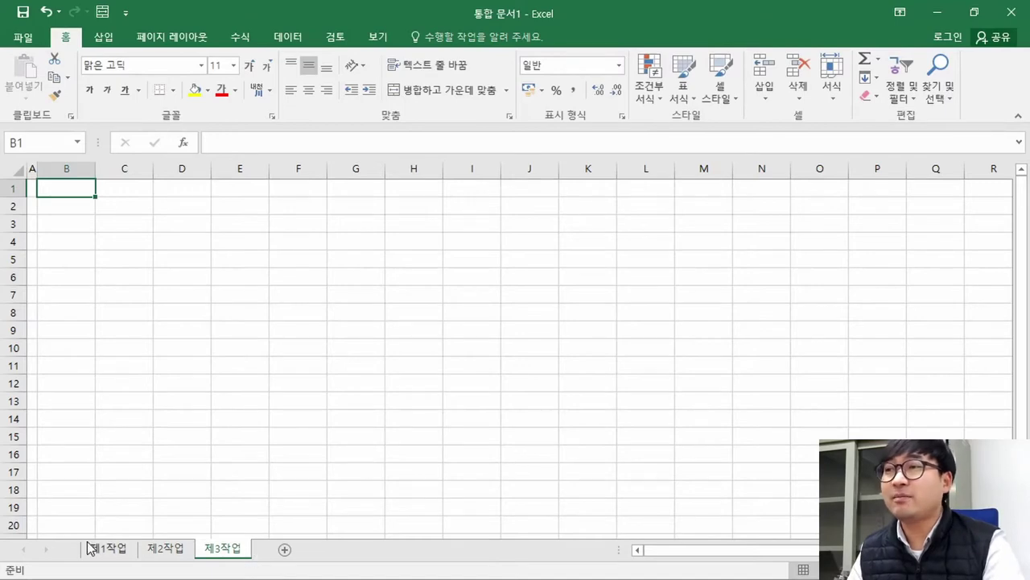
- Set the height of all rows on the 제1작업 sheet to 20
left_click(111, 554)
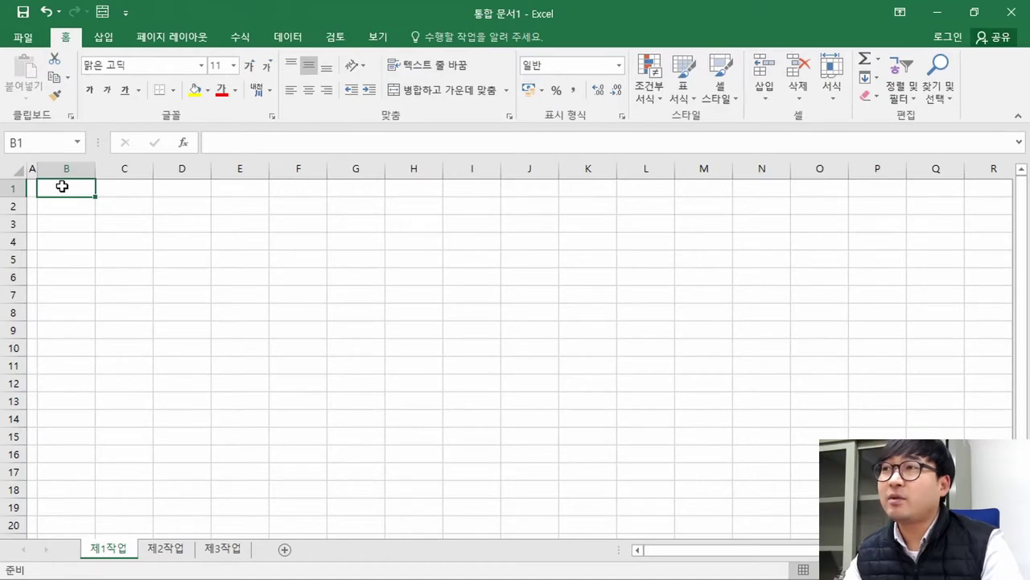
left_click(18, 170)
right_click(16, 209)
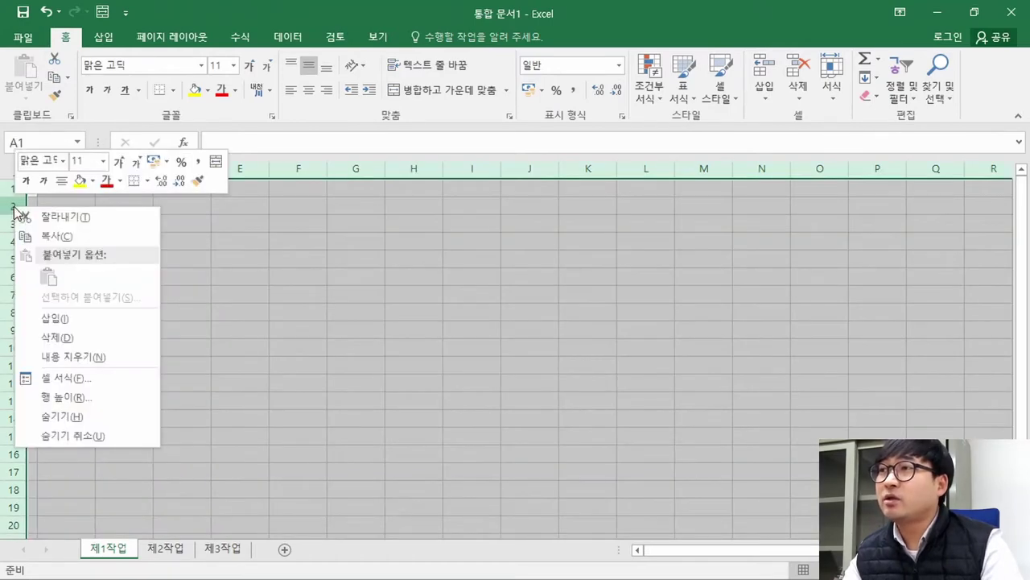
key("Escape")
left_click(12, 171)
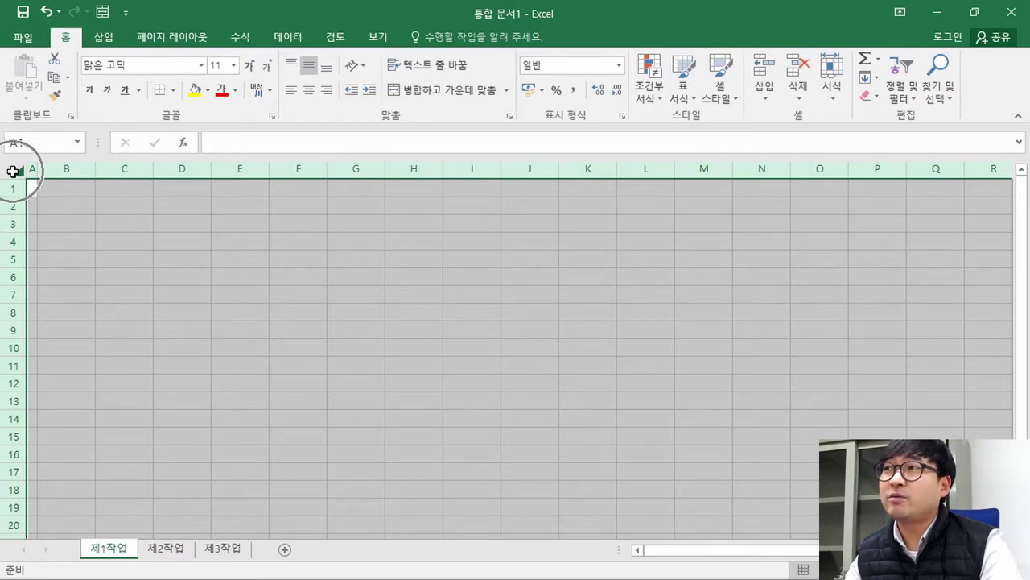
right_click(14, 276)
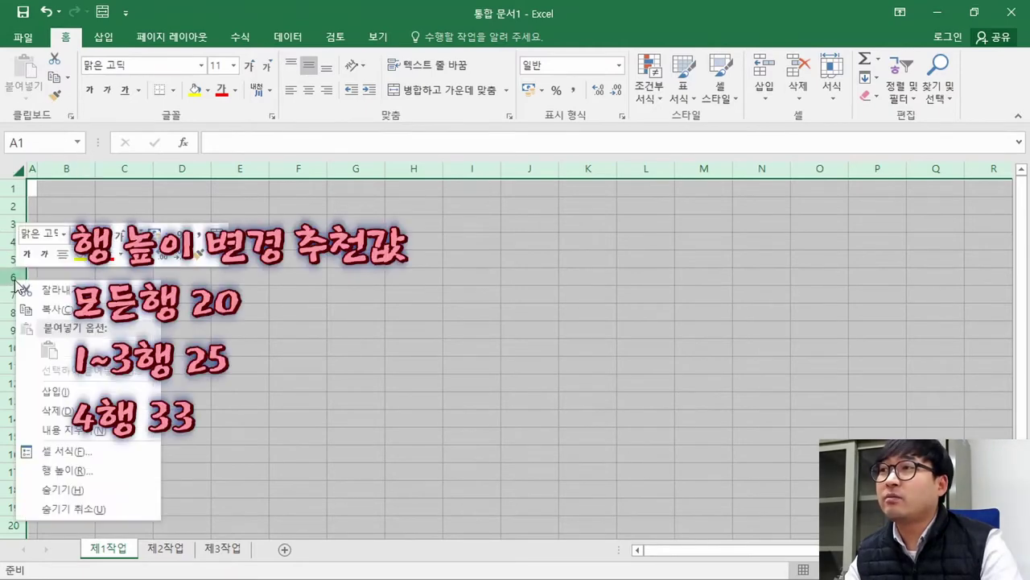
left_click(65, 470)
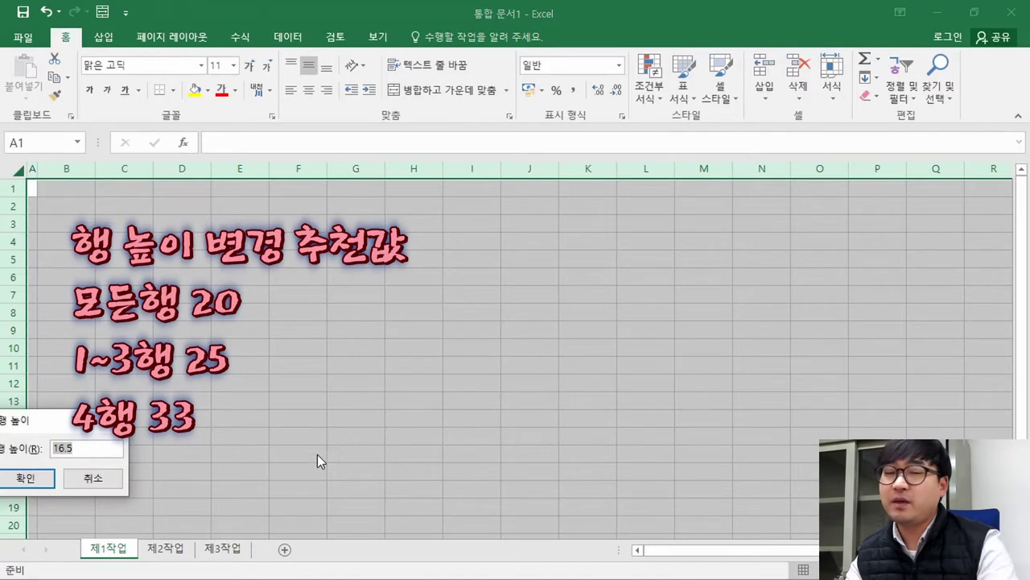
type("20")
key("Return")
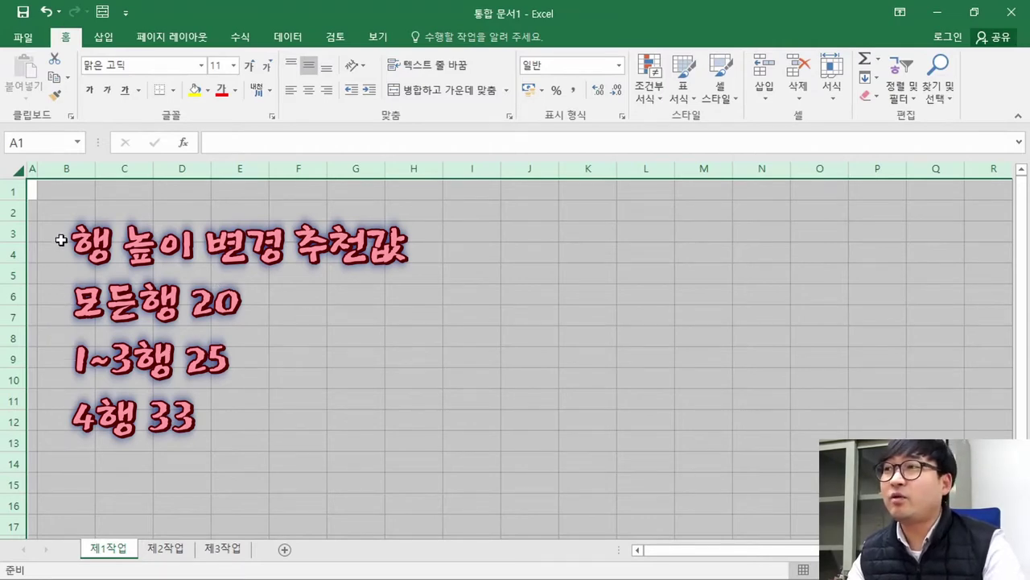
- Set the height of rows 1 to 3 on the 제1작업 sheet to 25
left_click(61, 235)
left_click_drag(13, 193, 15, 234)
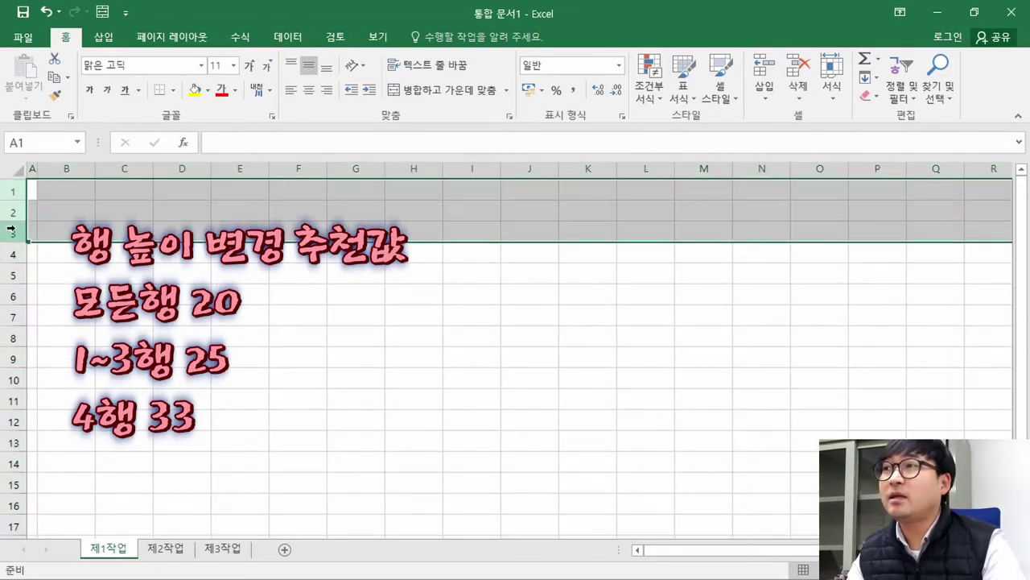
right_click(14, 233)
left_click(72, 420)
type("25")
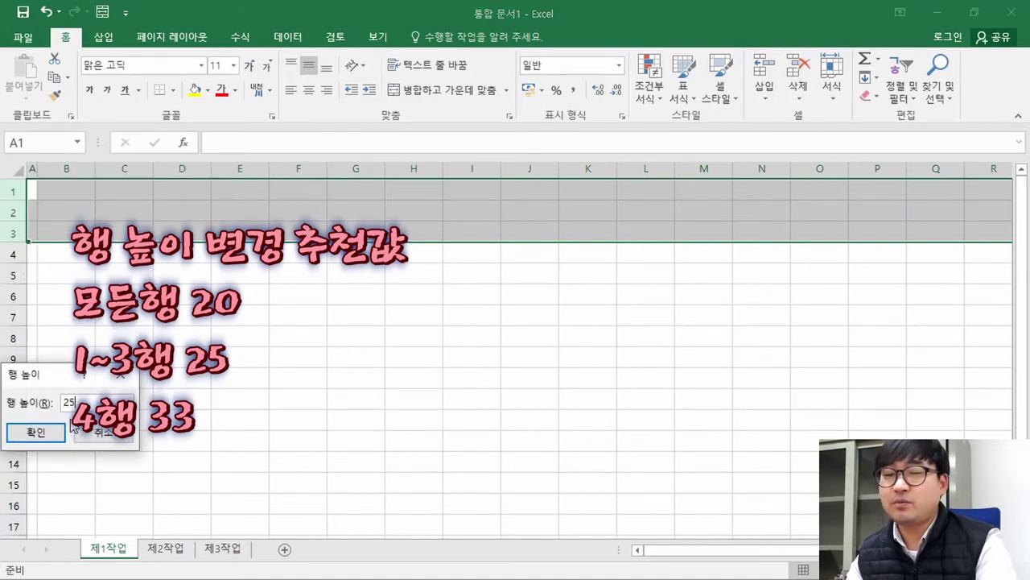
key("Return")
- Set the height of row 4 on the 제1작업 sheet to 33
left_click(13, 271)
right_click(14, 270)
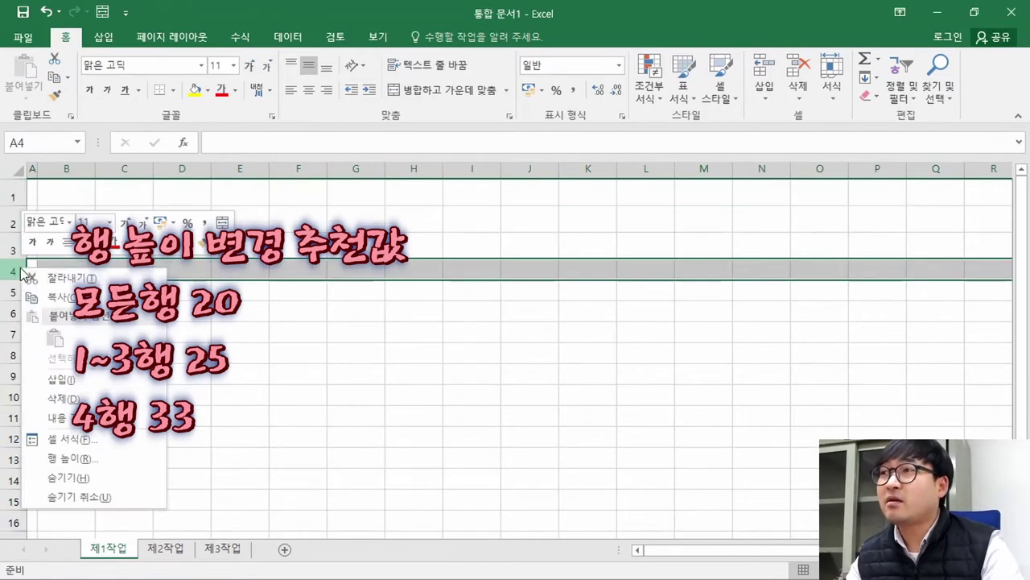
left_click(80, 456)
type("33")
key("Return")
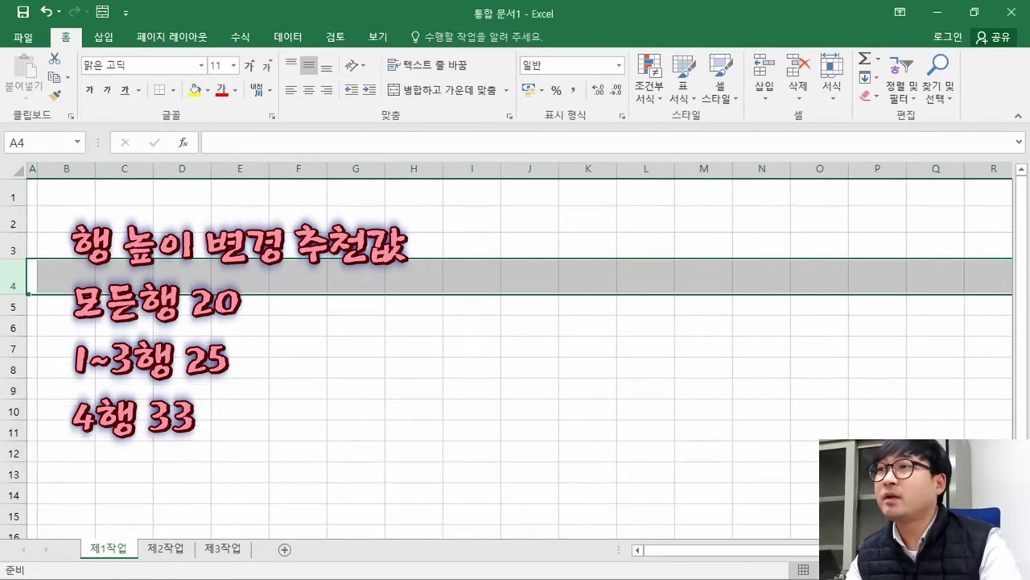
left_click(137, 308)
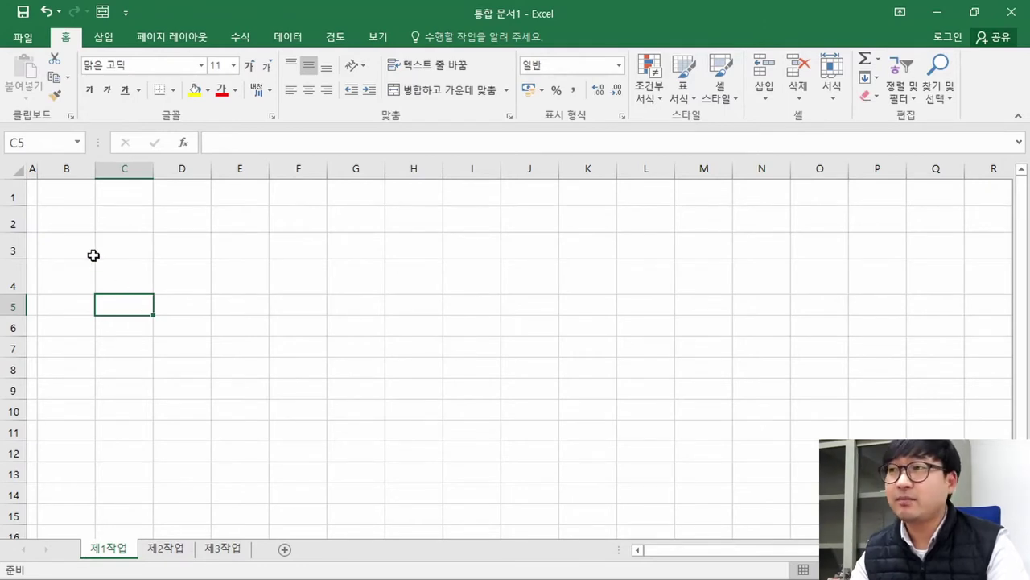
left_click(82, 275)
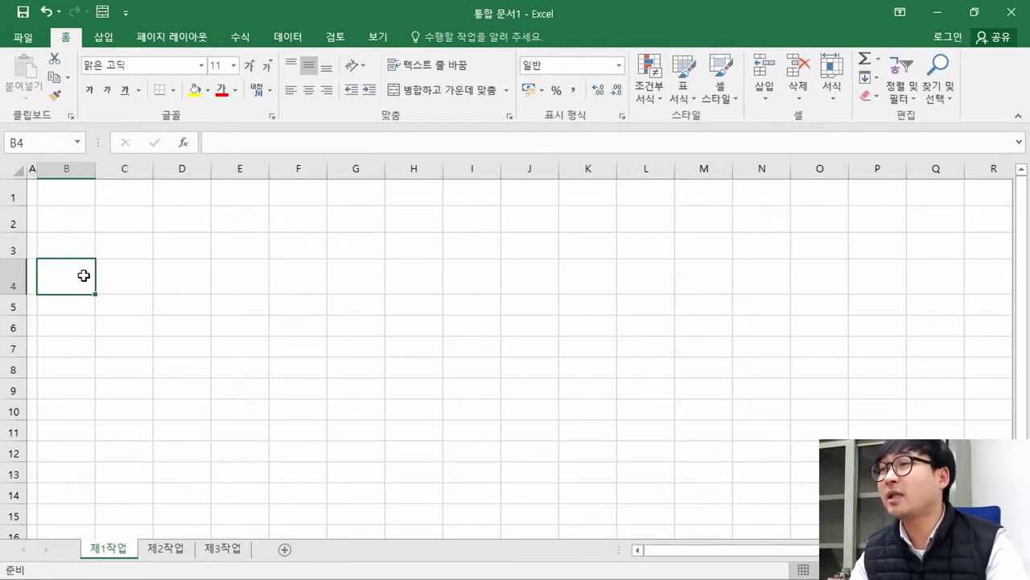
left_click(121, 253)
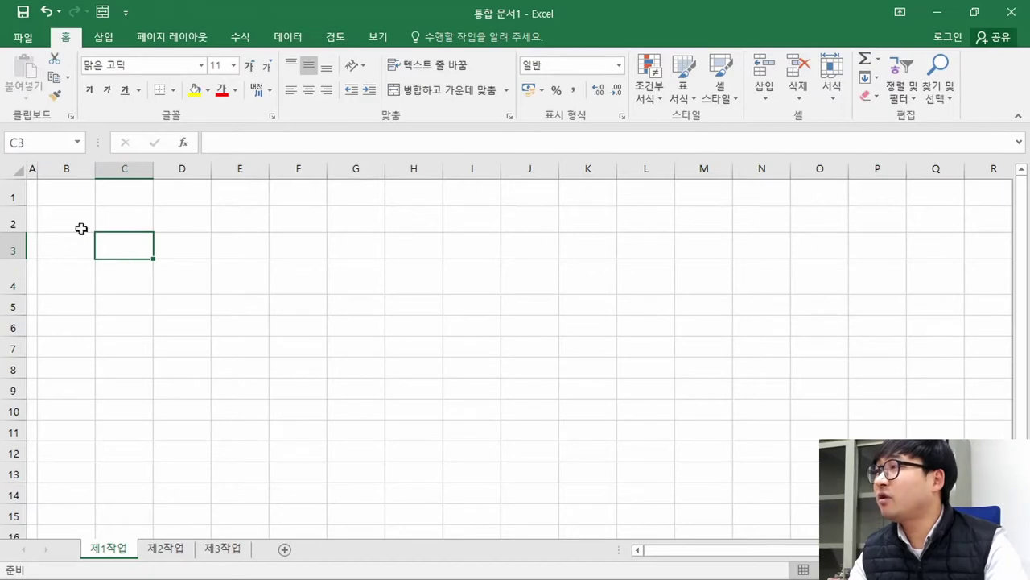
left_click(87, 210)
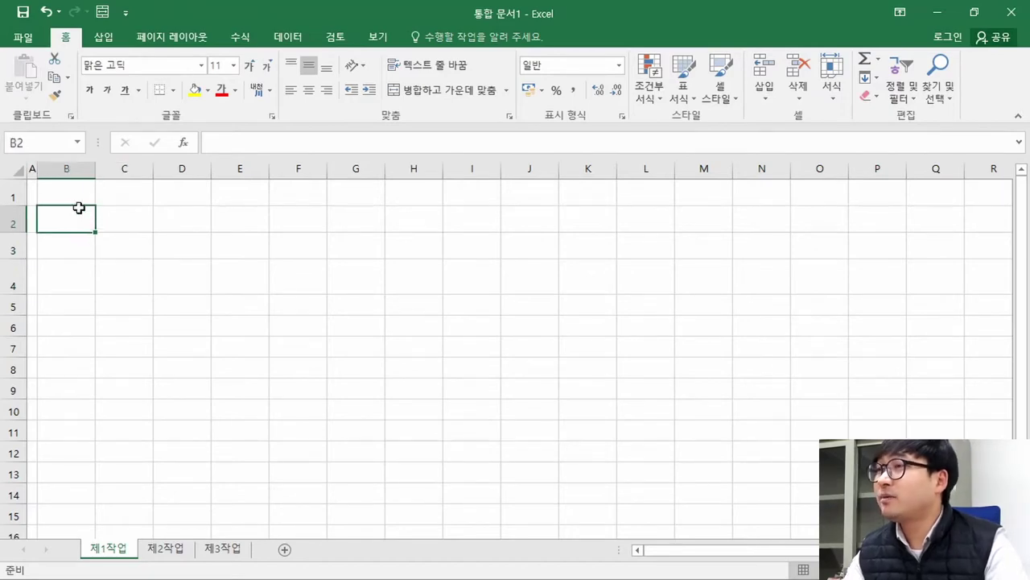
left_click(68, 288)
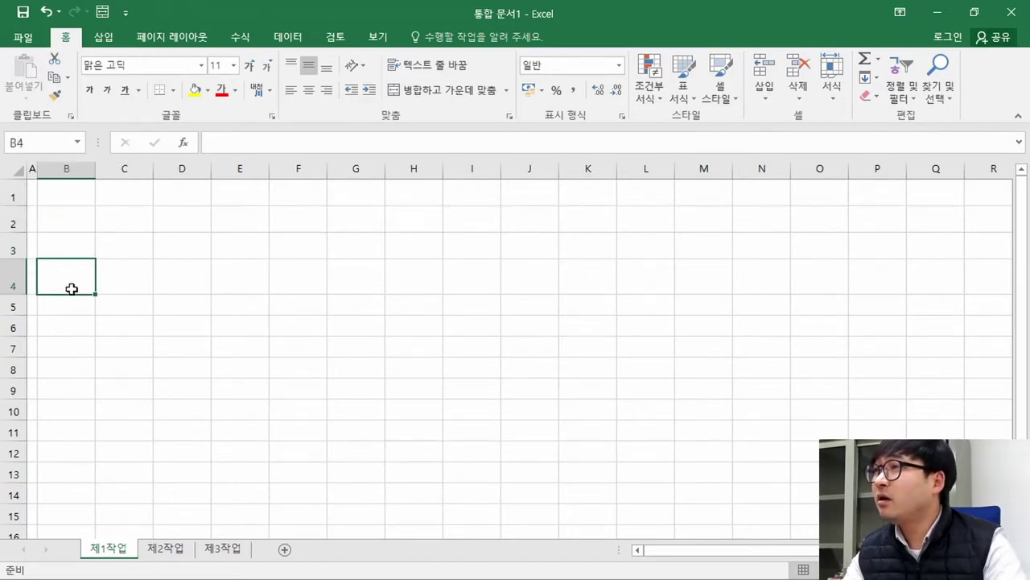
- Switch to GE12-12A.pdf in Acrobat Reader and examine the 출력형태 table on page 2, including the numbered cells in the 운영형태 and 순위 columns
key("alt+Tab")
scroll(121, 169, "down", 10)
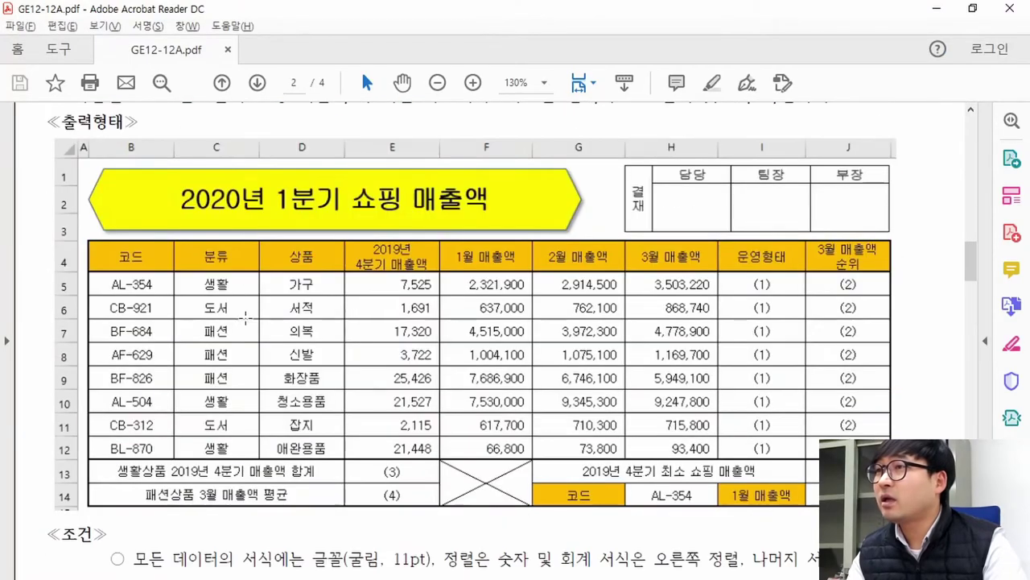
left_click_drag(94, 241, 882, 510)
left_click(740, 417)
left_click_drag(729, 269, 877, 451)
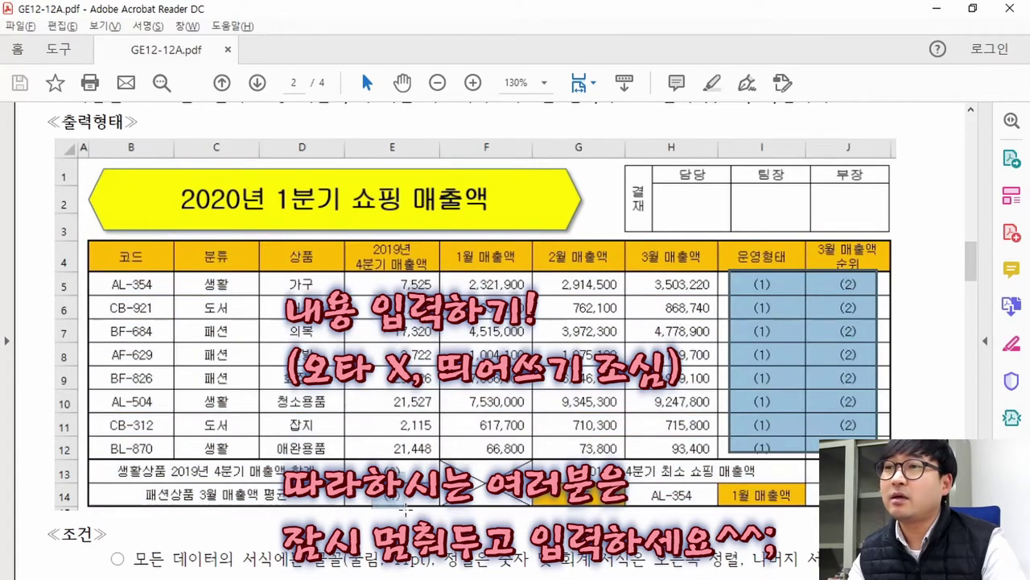
key("Escape")
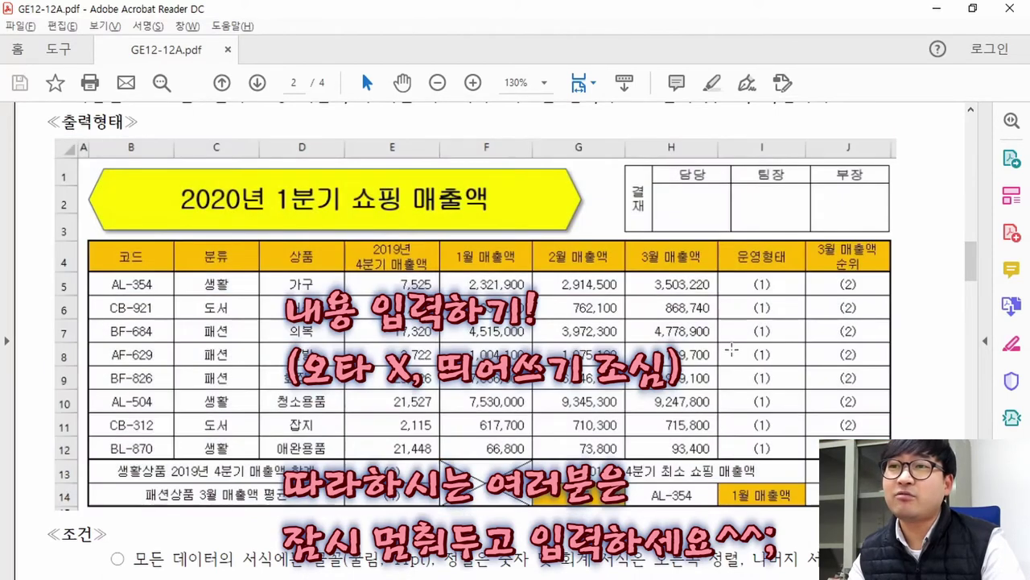
left_click_drag(103, 240, 871, 505)
left_click(254, 333)
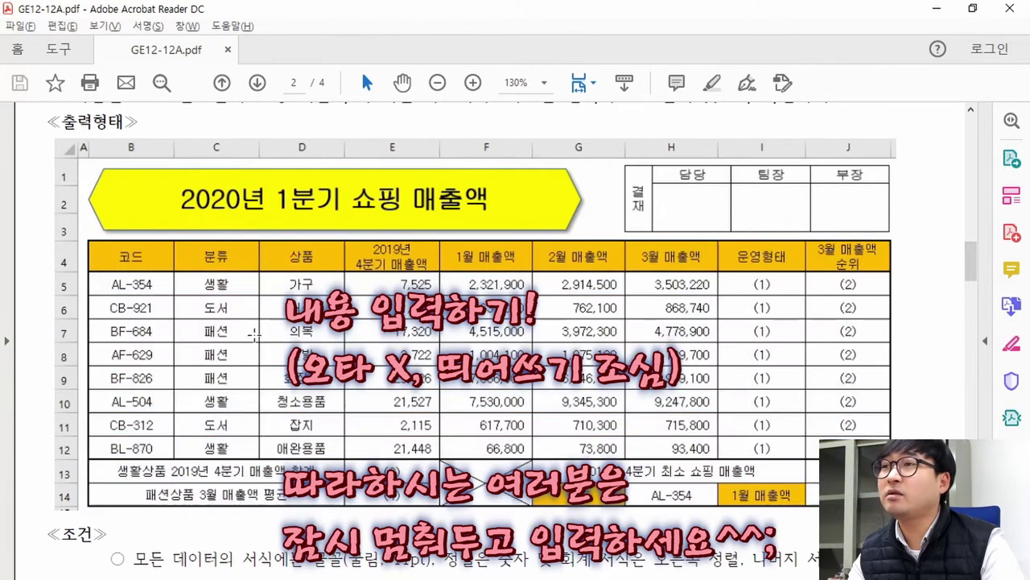
left_click(169, 293)
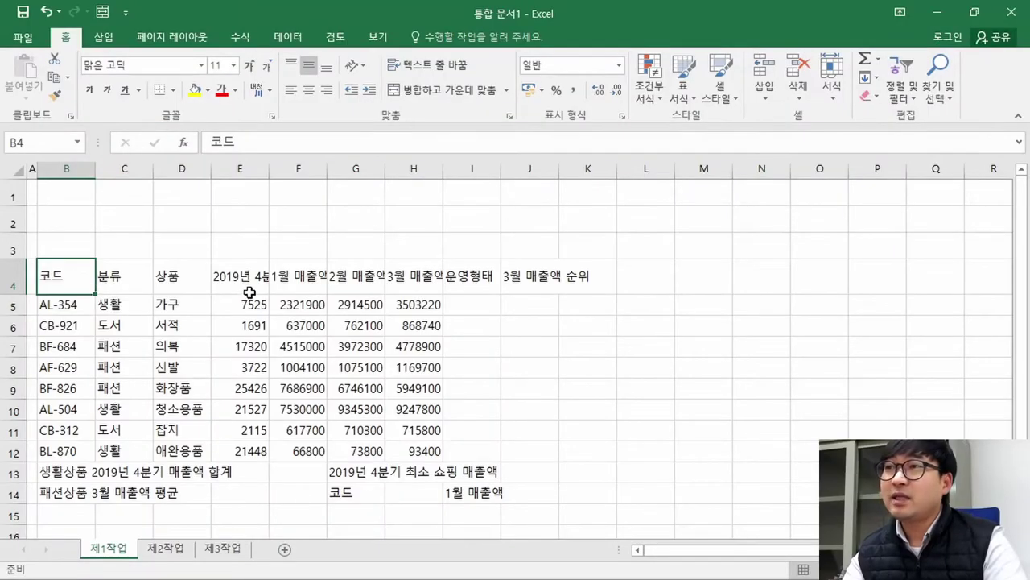
- Check the E4 header against the exam's 출력형태 table and remove the space between 2019년 and 4분기 in the Excel cell
key("alt+Tab")
left_click_drag(364, 242, 425, 269)
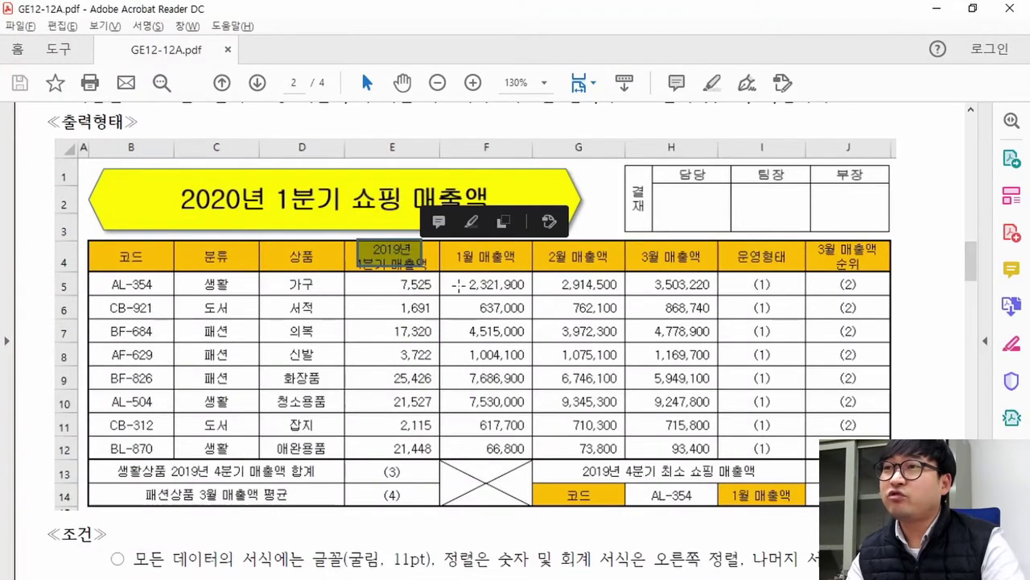
key("alt+Tab")
left_click(256, 281)
double_click(254, 282)
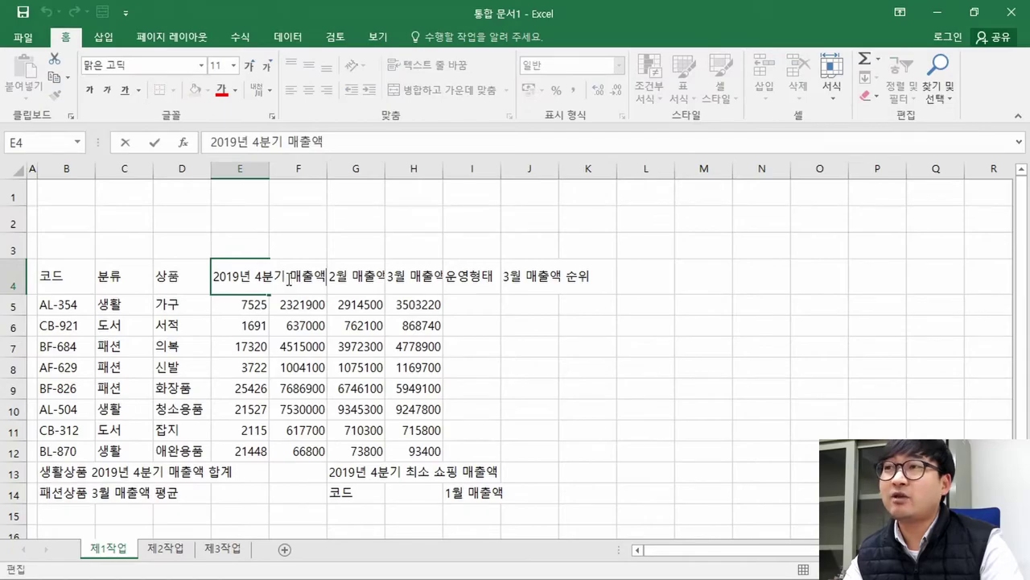
key("alt+Tab")
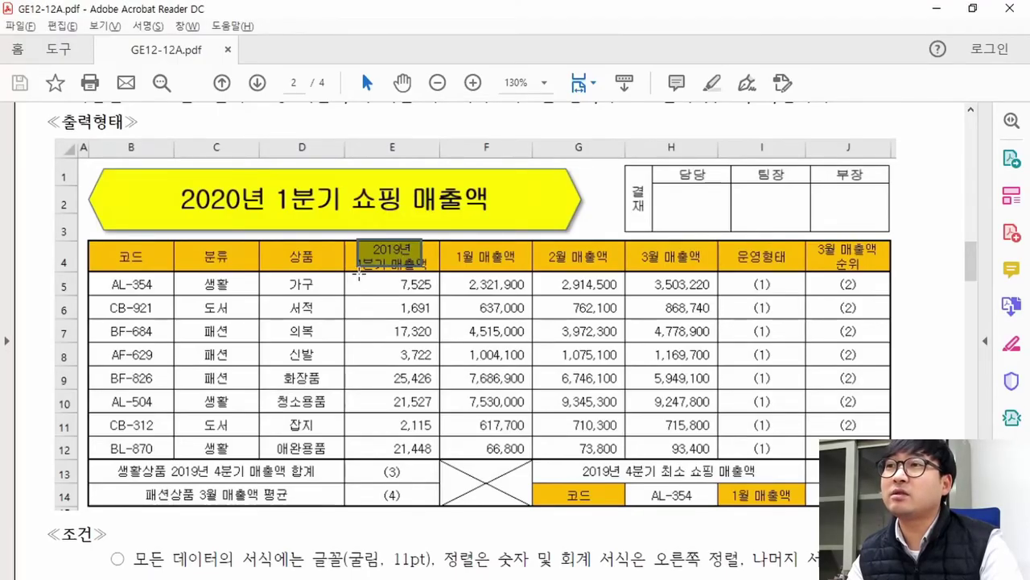
key("alt+Tab")
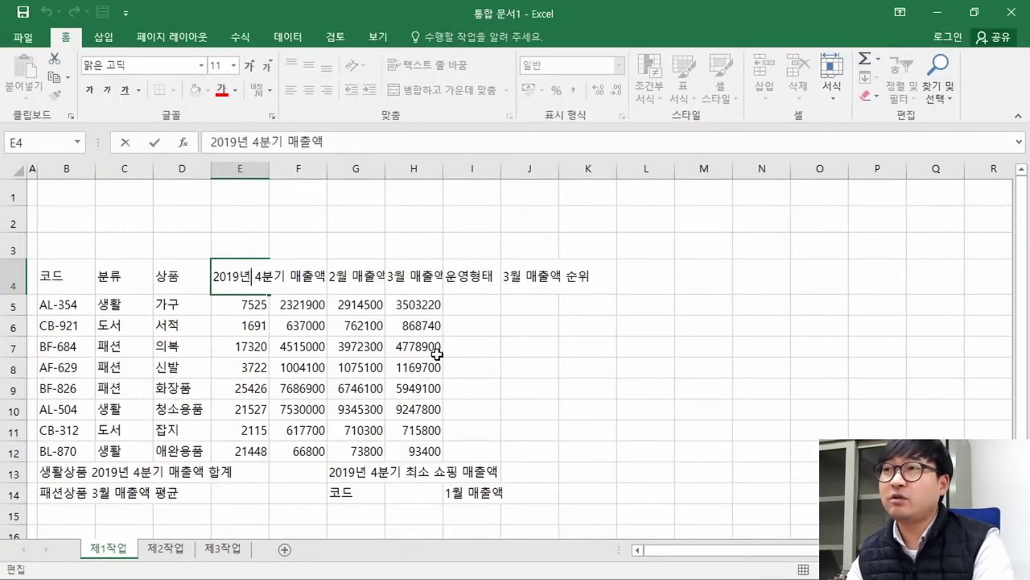
key("BackSpace")
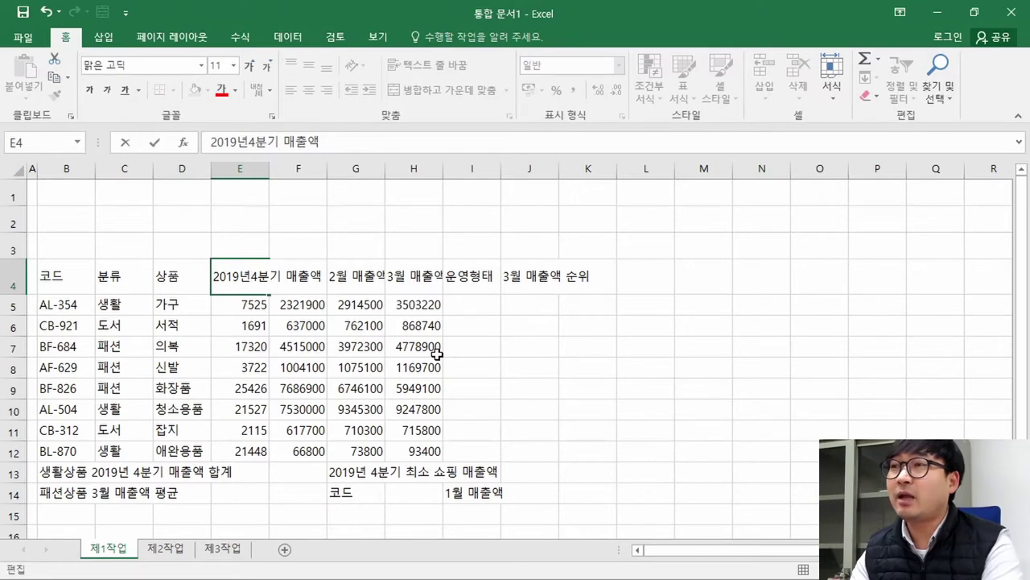
key("Return")
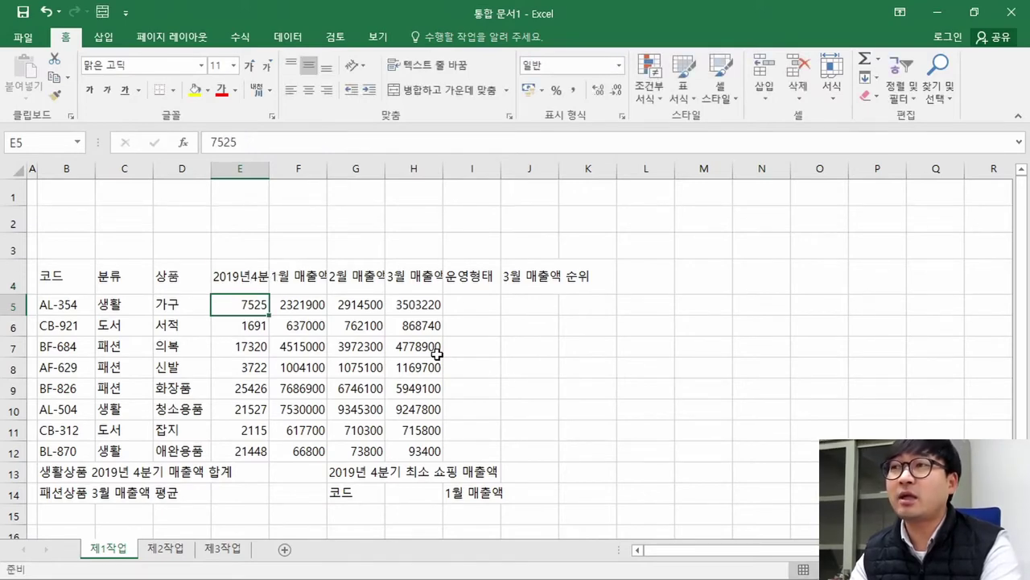
- Insert a line break in cell E4 so that 4분기 매출액 starts on a new line below 2019년
key("Up")
key("F2")
key("Left")
key("Left")
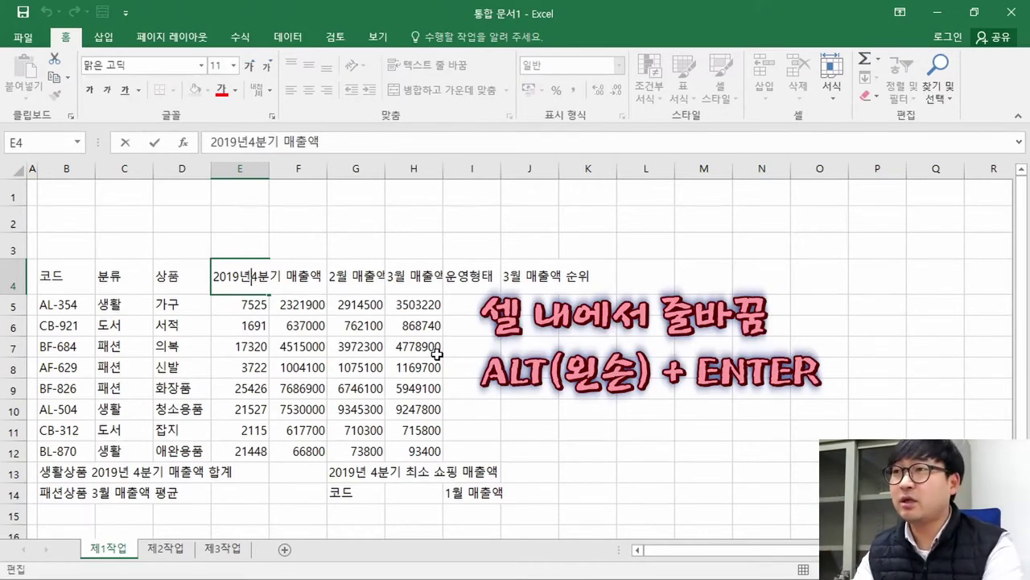
key("alt+Return")
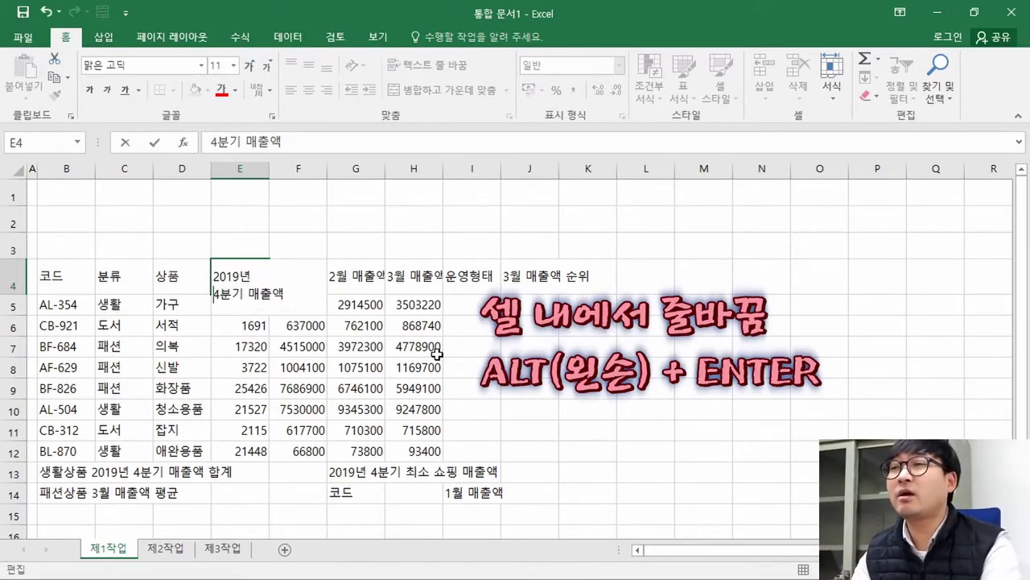
key("Return")
key("Up")
- Check the last column's header in the exam PDF and replace the space before 순위 in cell J4 with a line break
key("alt+Tab")
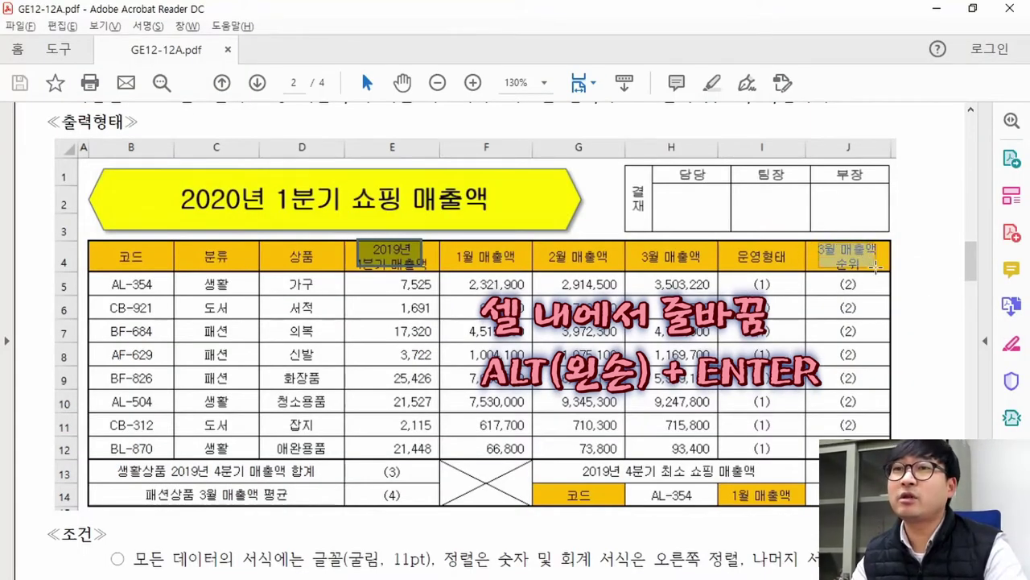
left_click(837, 264)
key("Escape")
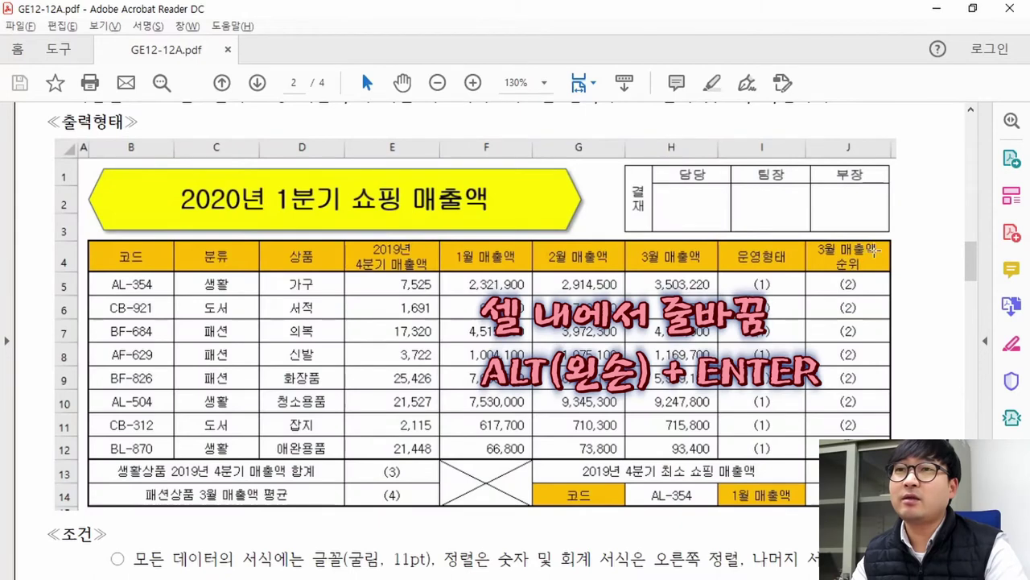
key("alt+Tab")
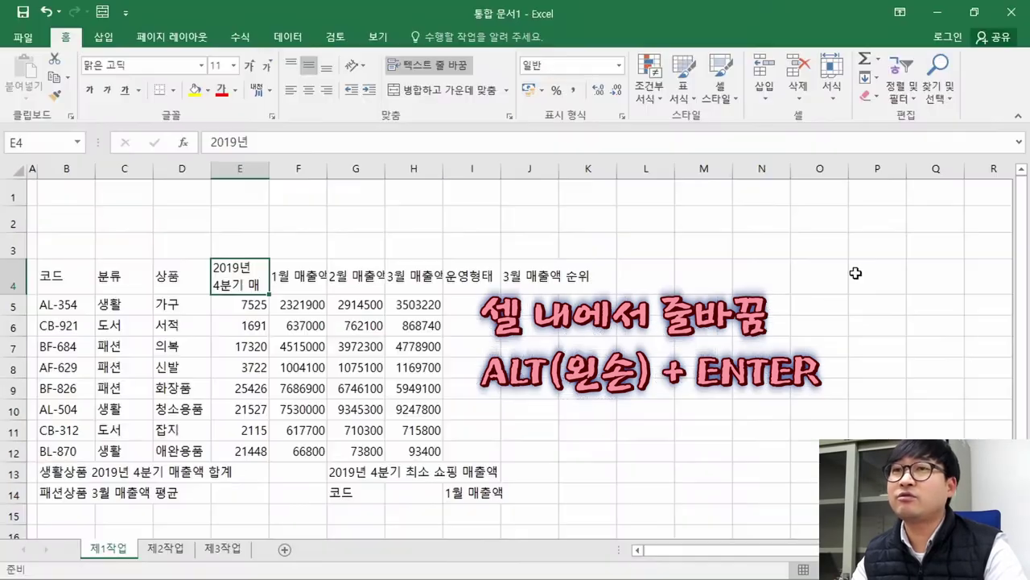
left_click(555, 276)
key("F2")
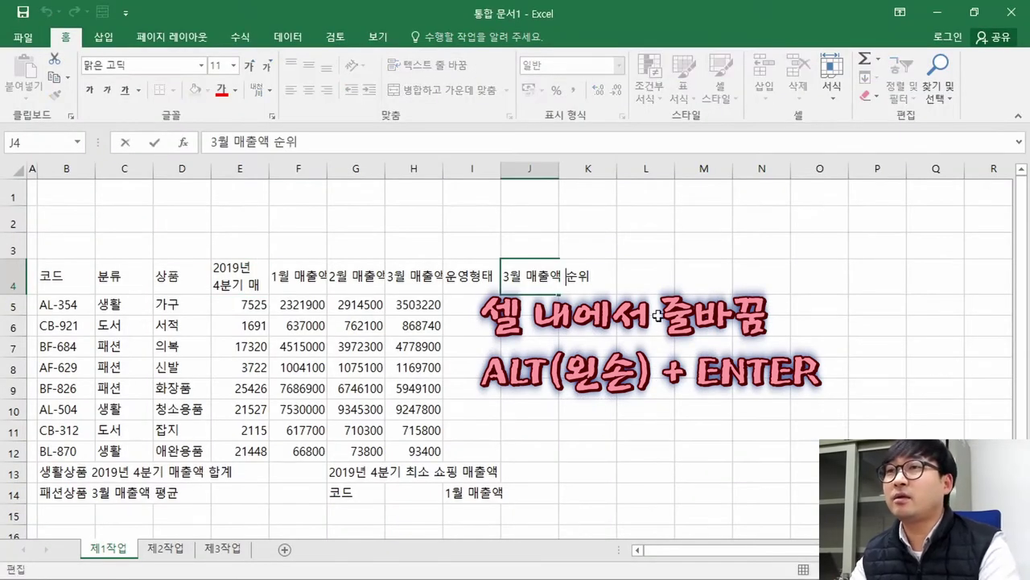
key("Delete")
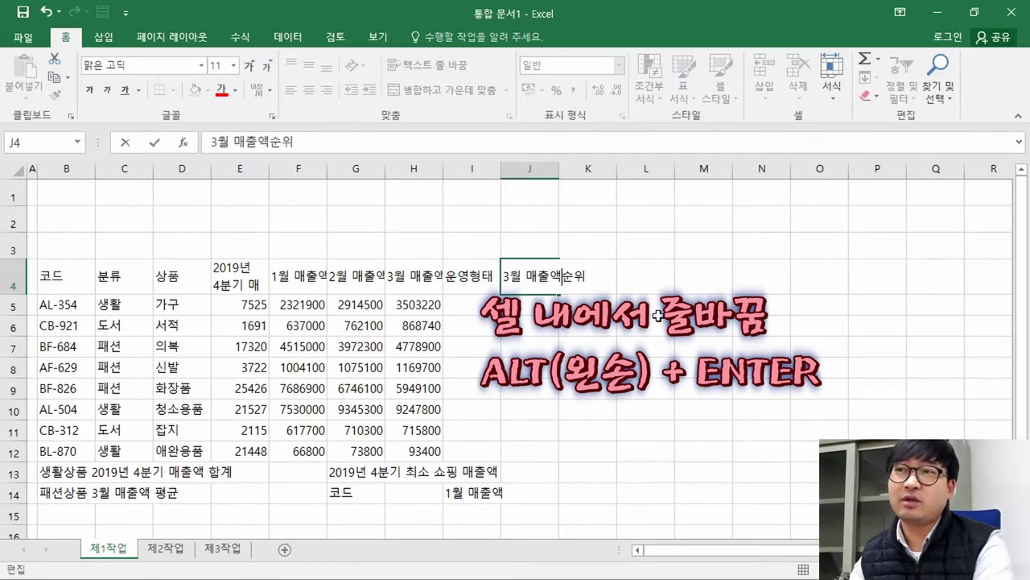
key("alt+Return")
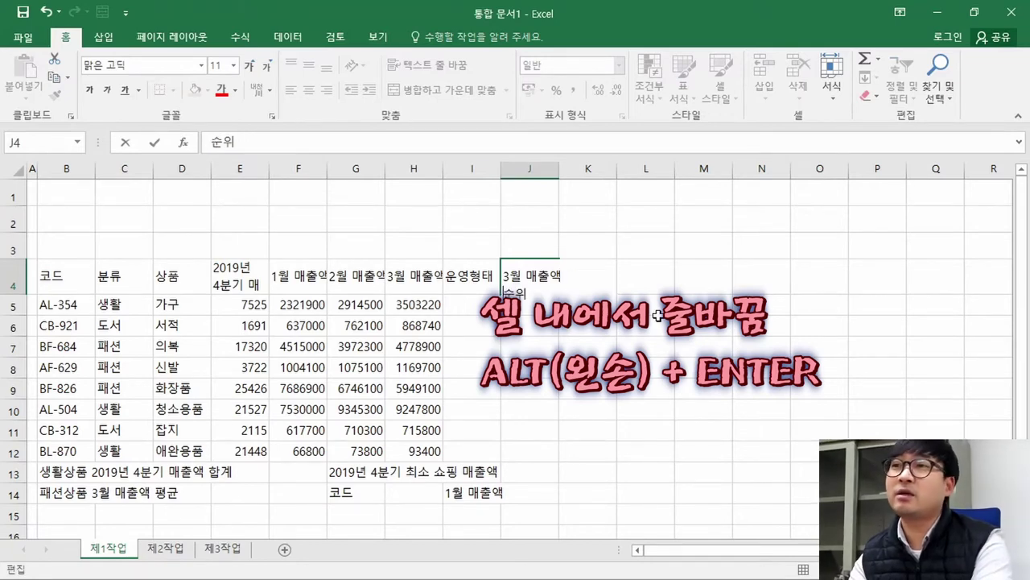
key("Return")
key("Up")
key("Left")
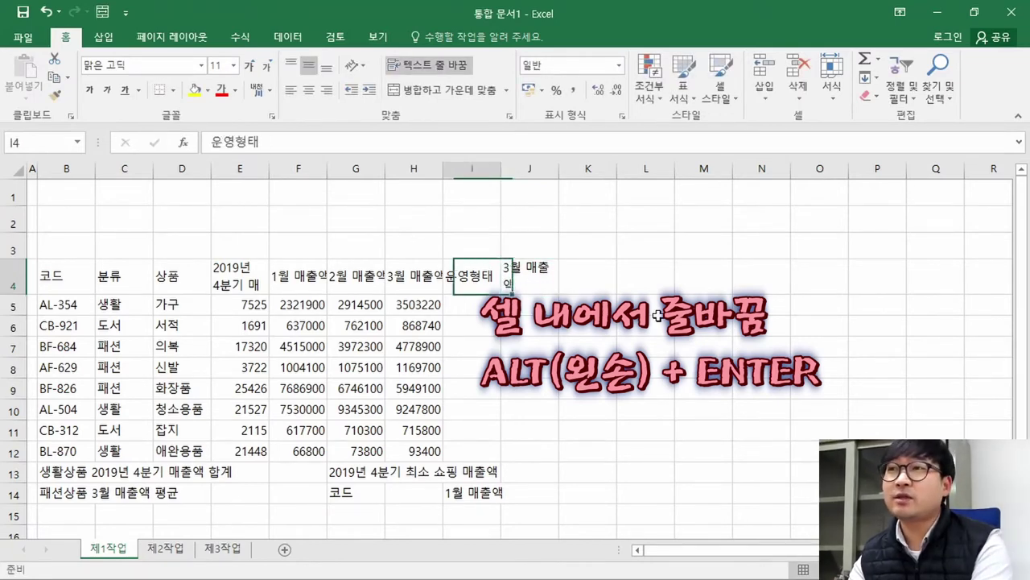
key("Left")
key("Left")
key("Left")
key("alt+Tab")
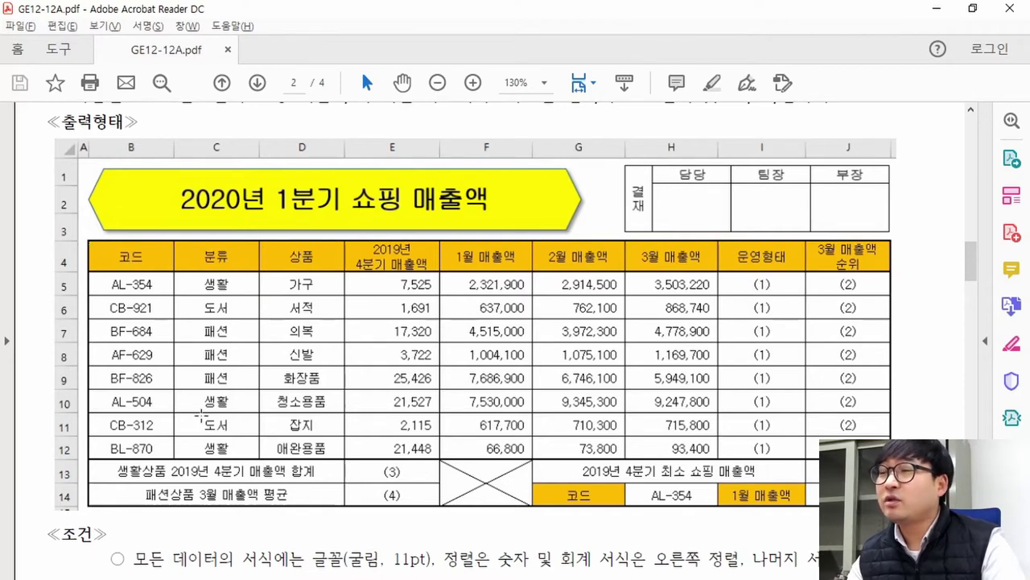
key("alt+Tab")
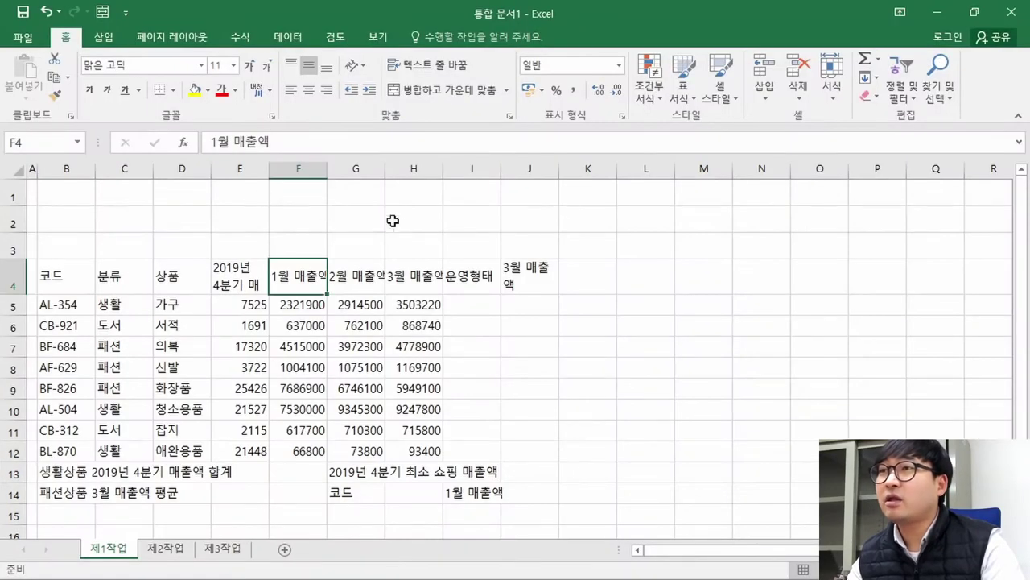
- Hide the gridlines on the 제1작업 sheet and show them again
left_click(375, 36)
left_click(234, 94)
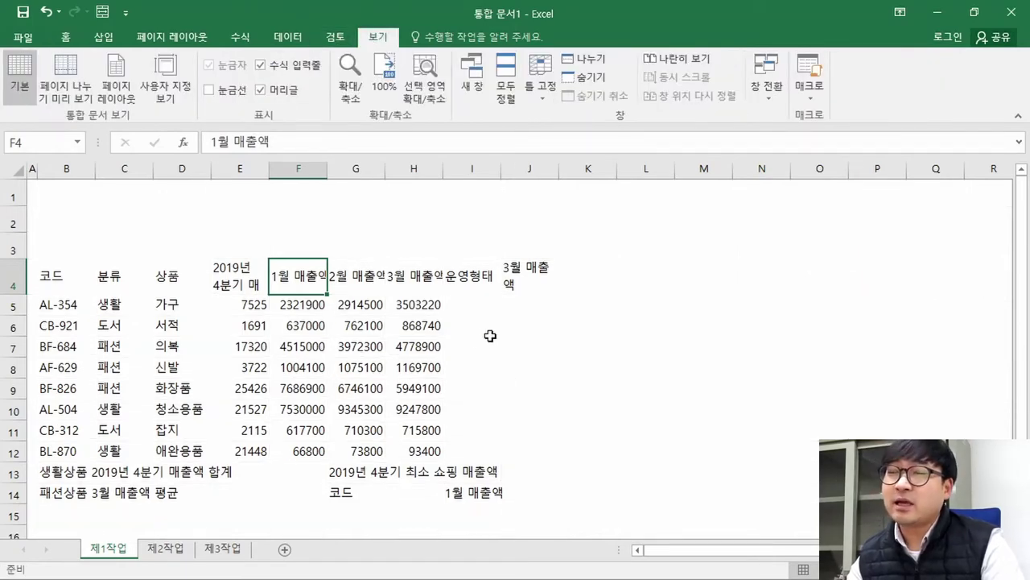
left_click(139, 242)
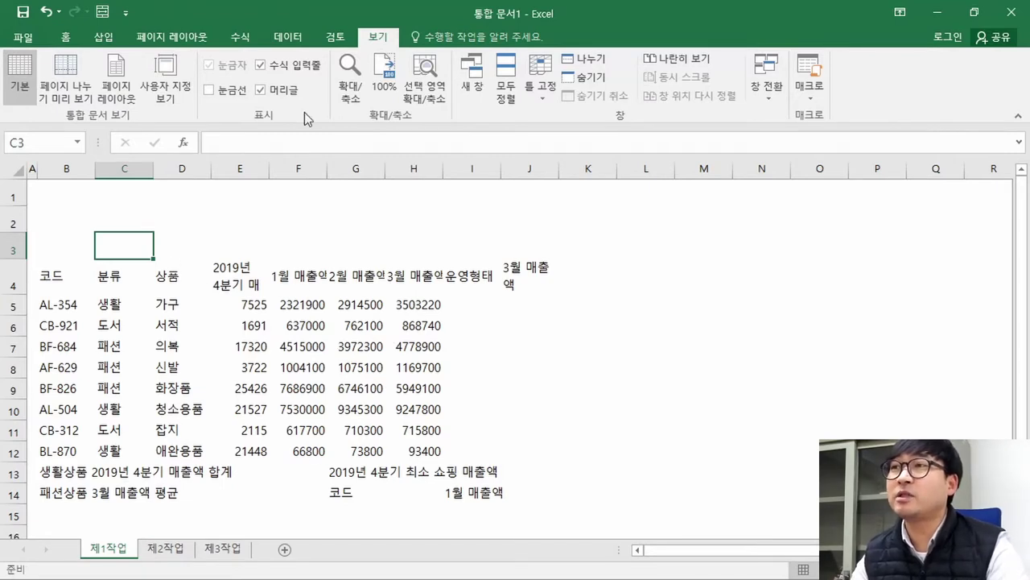
left_click(210, 90)
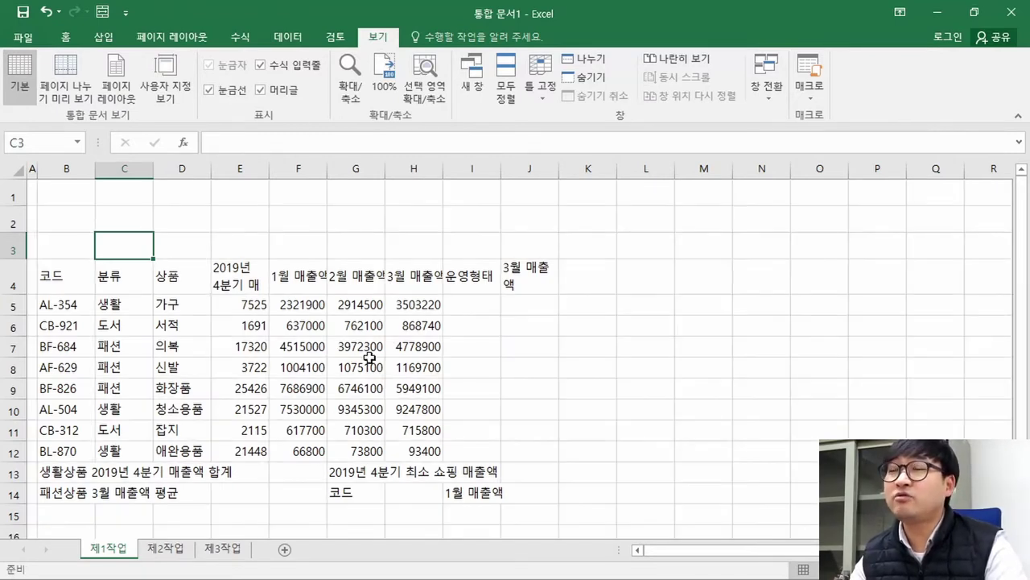
- Examine the borders around the whole 출력형태 table and around its data rows in GE12-12A.pdf
key("alt+Tab")
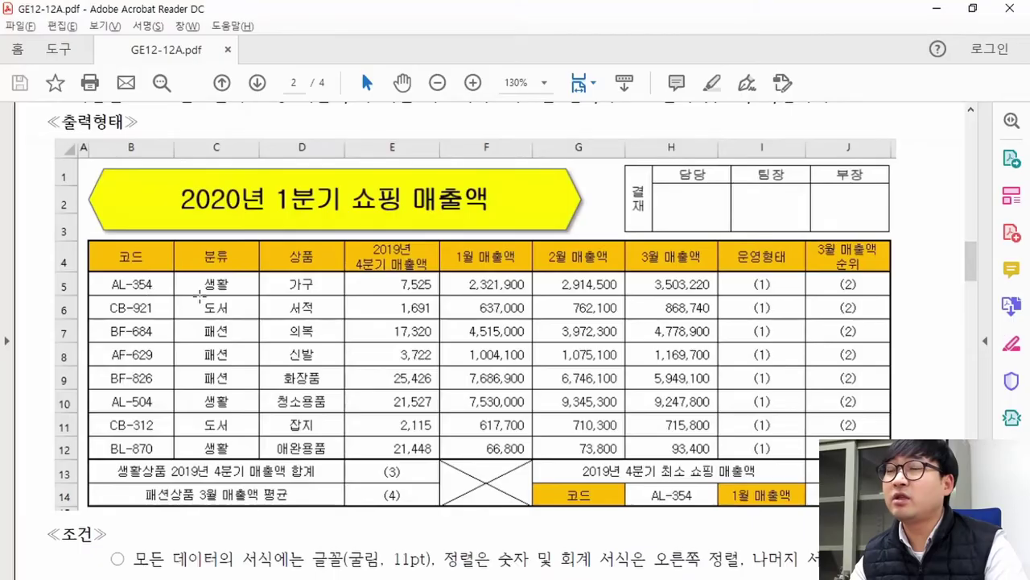
left_click_drag(121, 243, 861, 506)
left_click(578, 429)
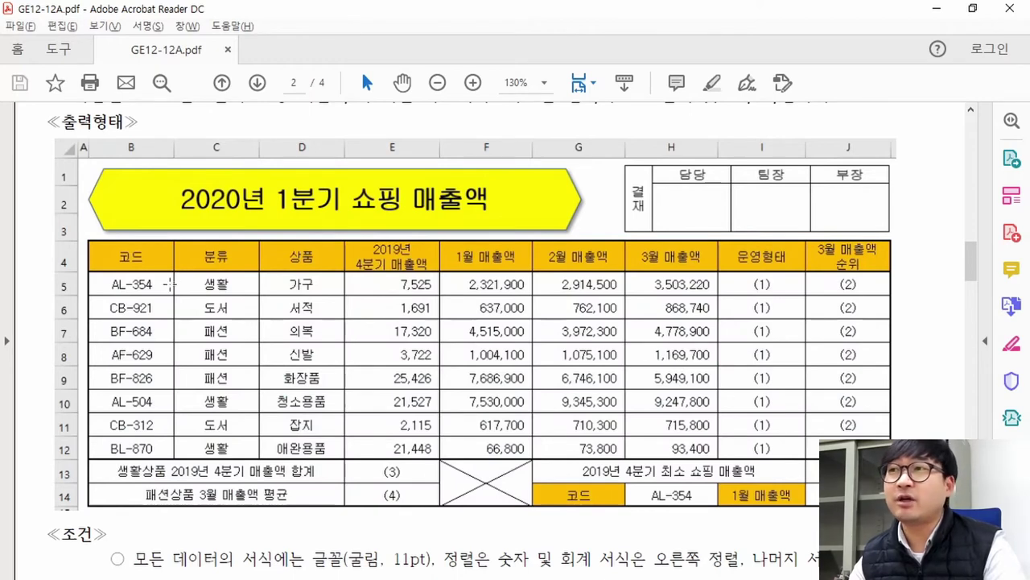
left_click_drag(93, 244, 881, 506)
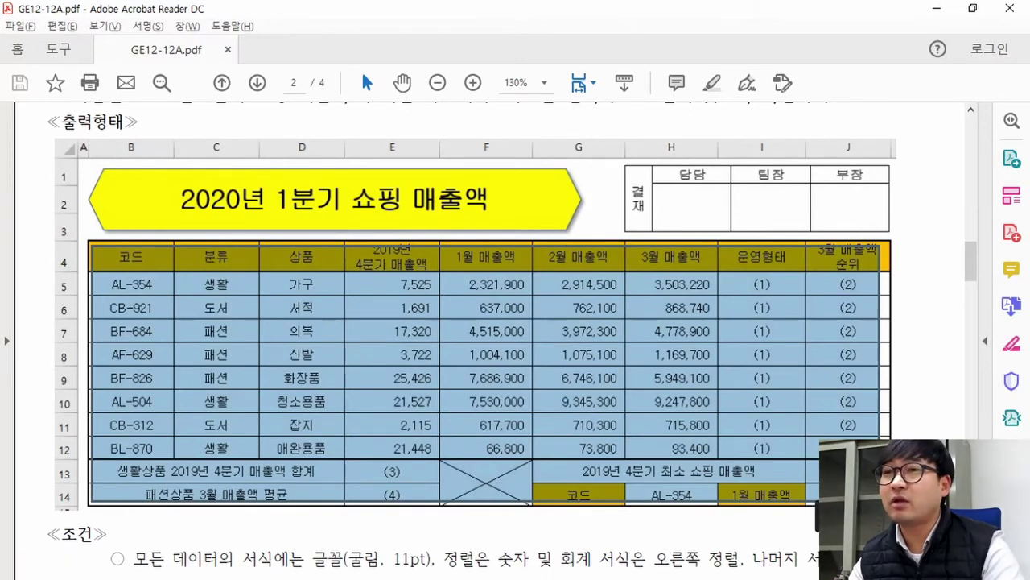
left_click(330, 350)
left_click_drag(96, 276, 877, 452)
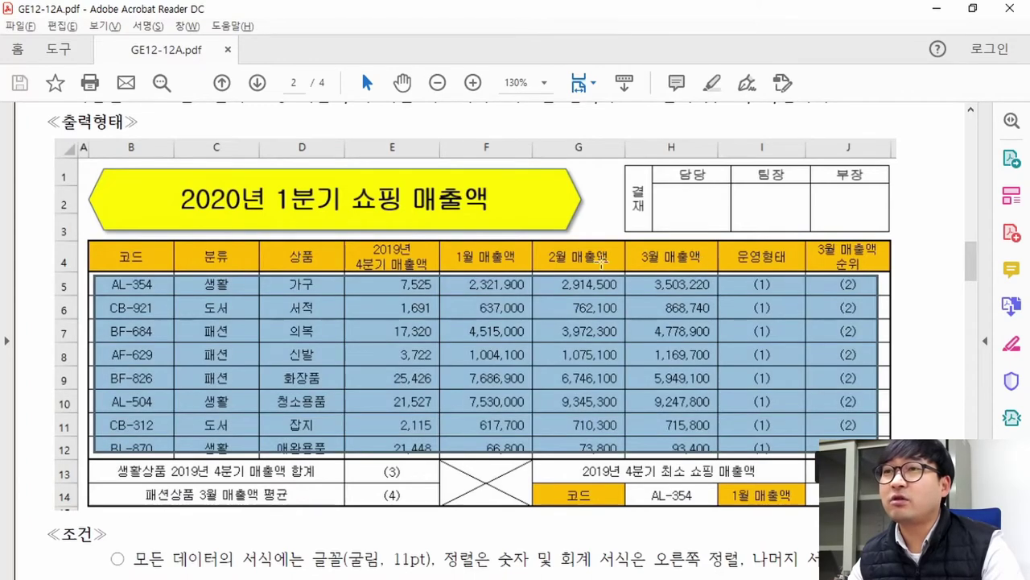
left_click(330, 345)
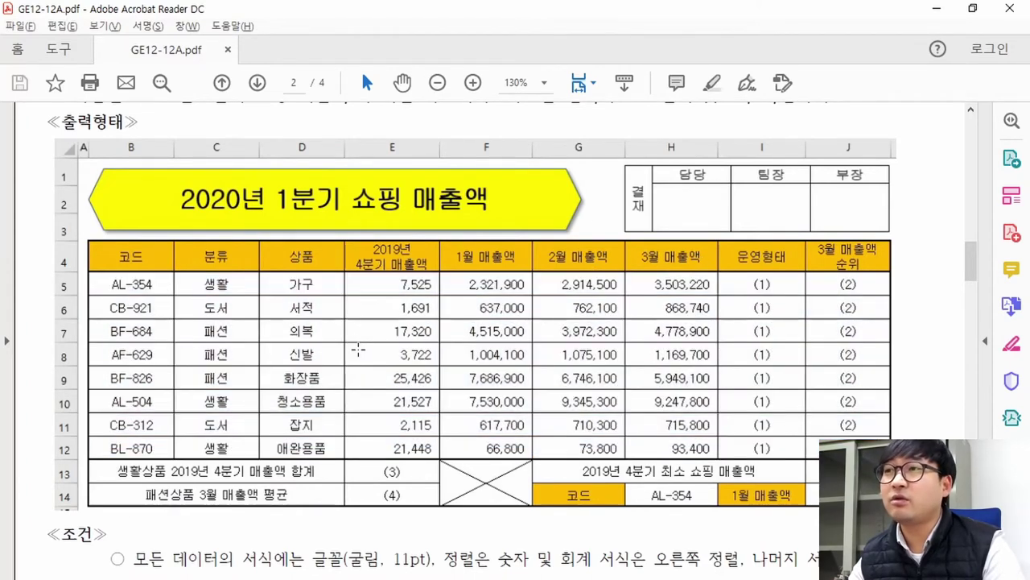
- Apply all borders to the table range B4:J14 on the 제1작업 sheet in Excel
key("alt+Tab")
left_click_drag(64, 275, 547, 491)
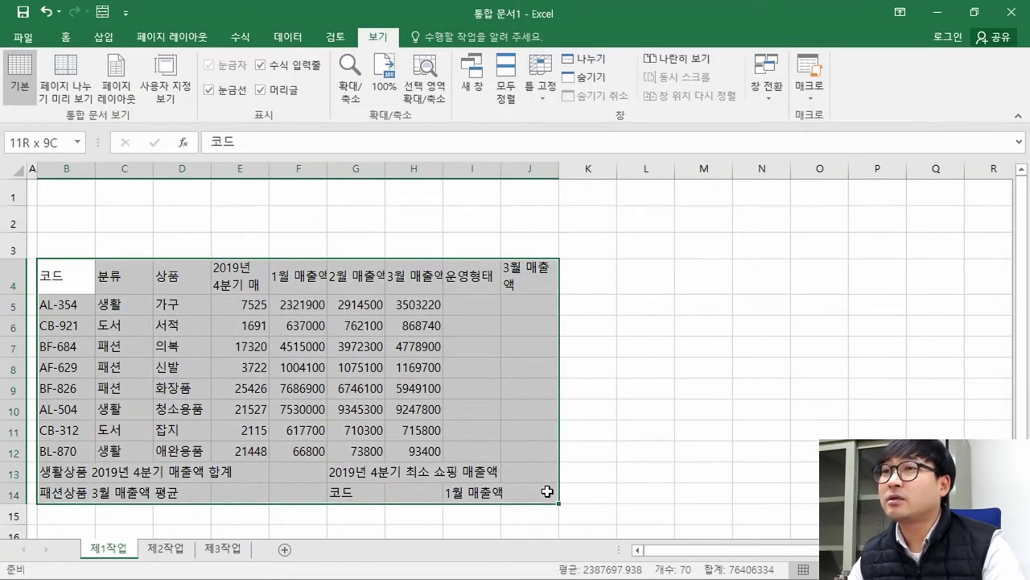
left_click(65, 38)
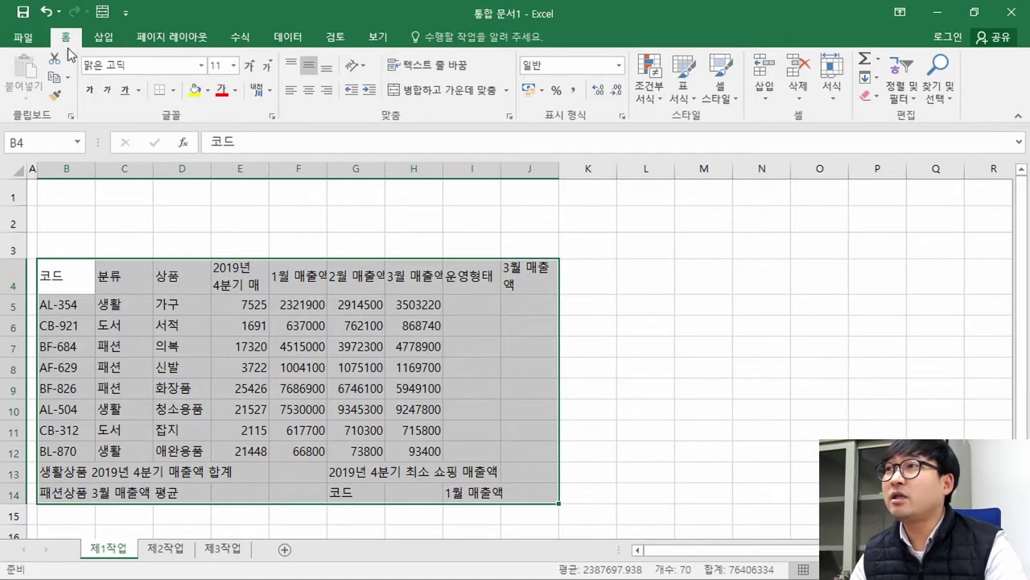
key("ctrl+q")
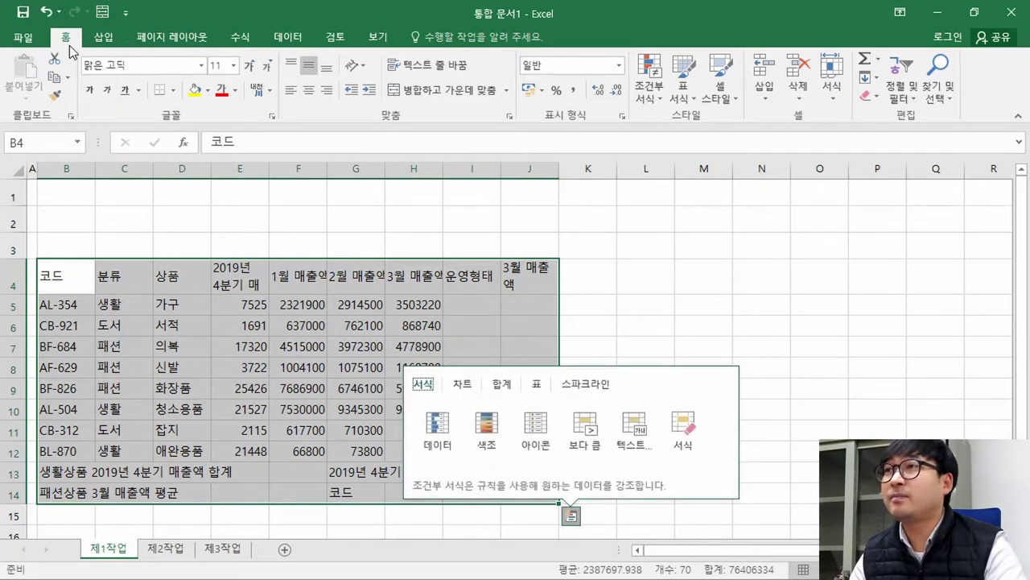
left_click(173, 90)
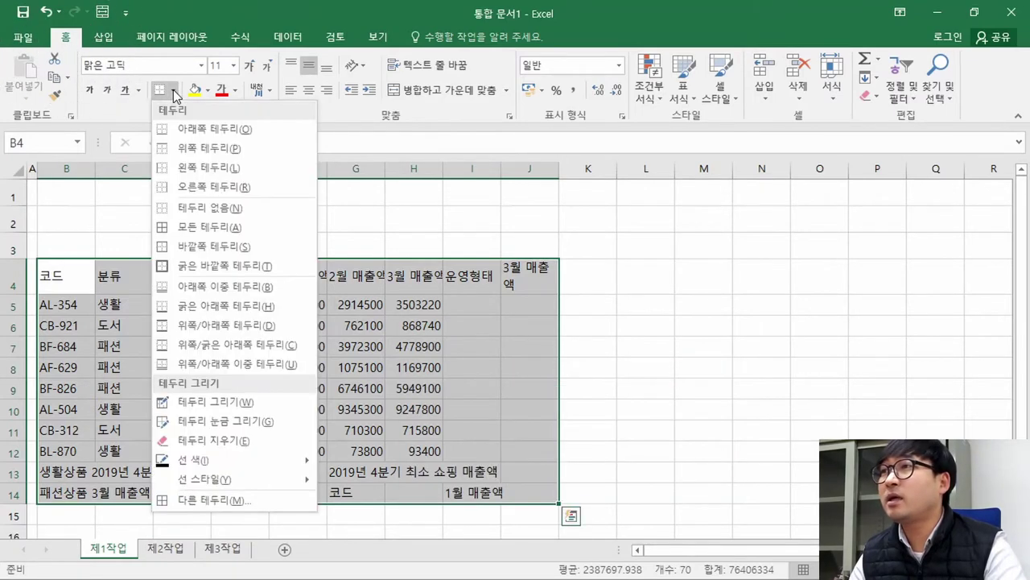
left_click(214, 228)
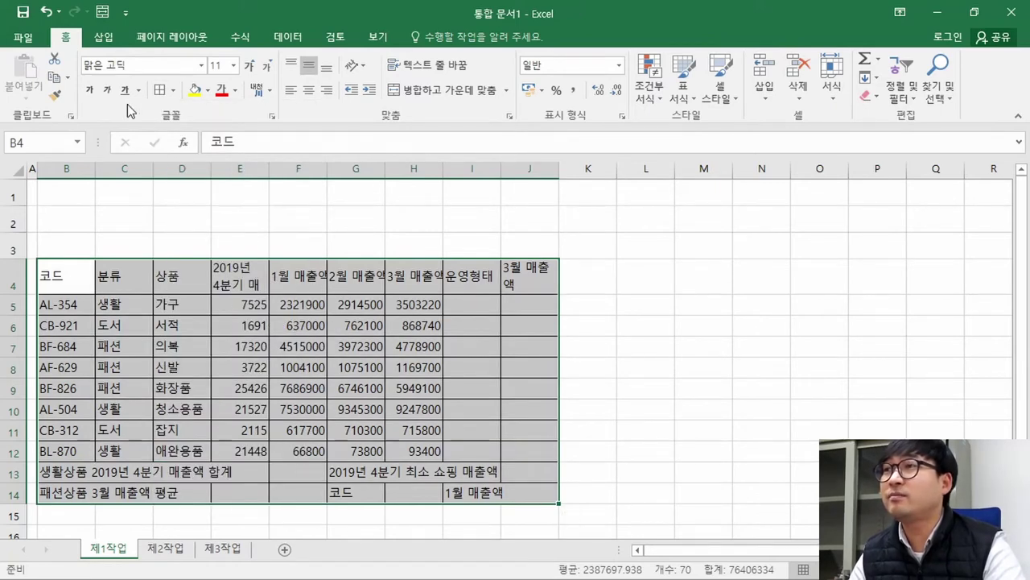
- Add a thick outside border around B4:J14 and compare it with the table outline in the exam PDF
left_click(173, 90)
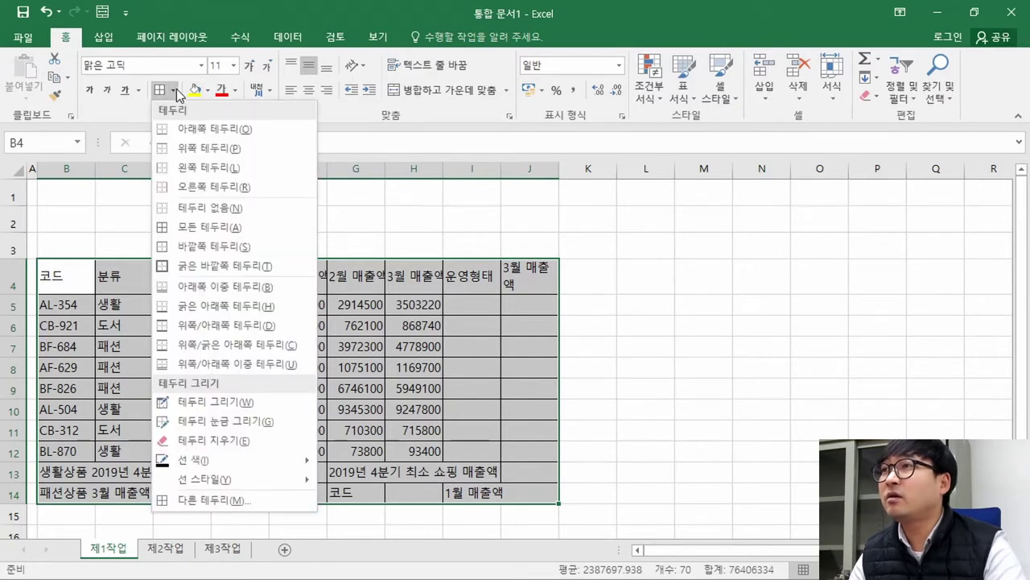
left_click(217, 268)
key("alt+Tab")
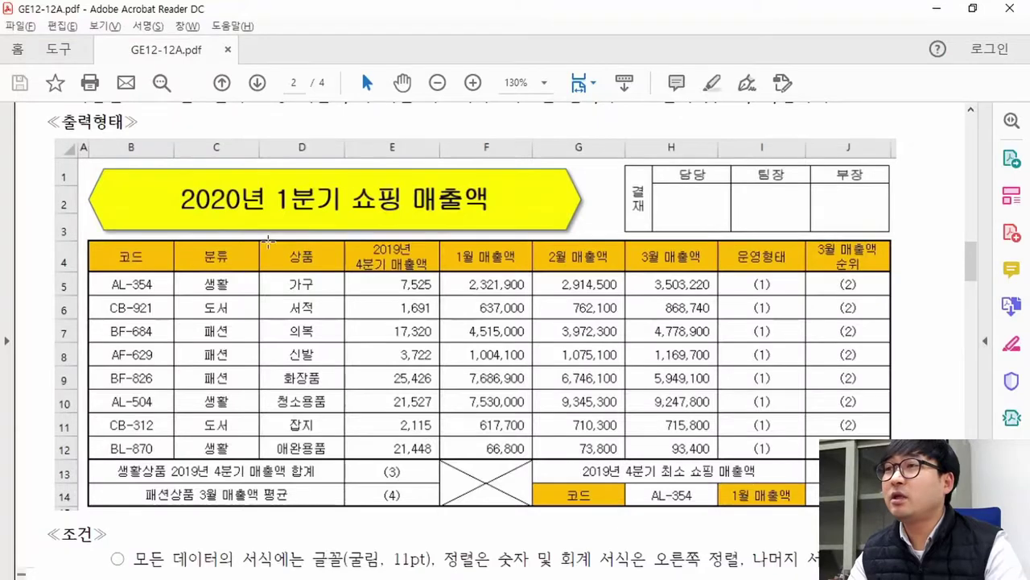
left_click_drag(93, 243, 870, 506)
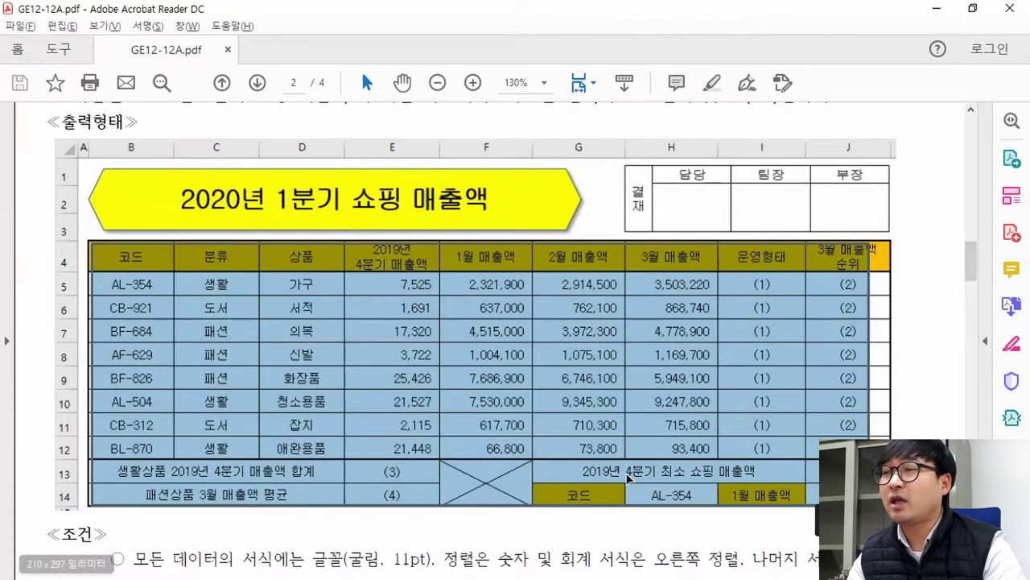
key("alt+Tab")
left_click(246, 346)
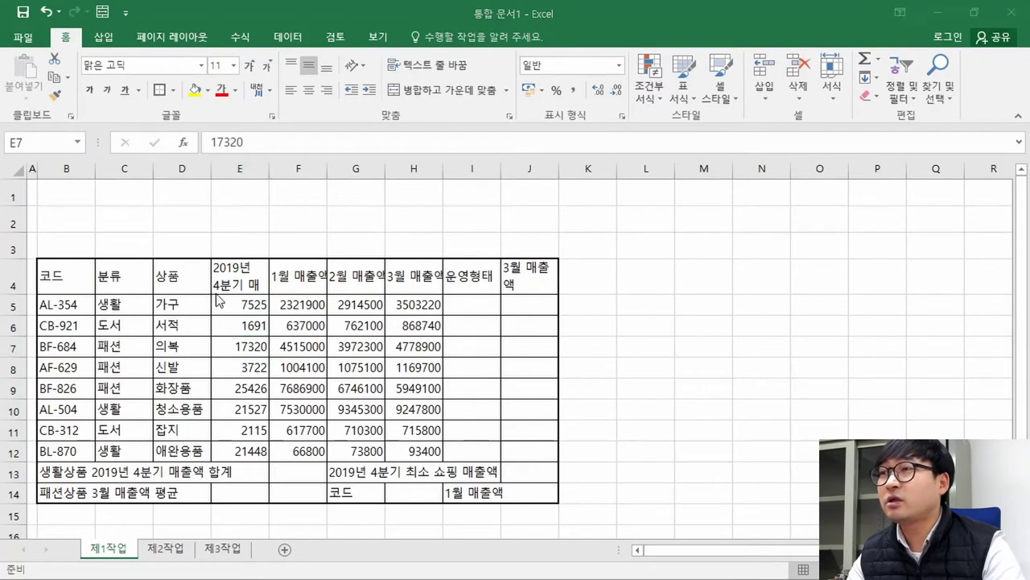
- Check the data block's outline in the exam PDF and put a thick outside border around B5:J12 in Excel
key("alt+Tab")
left_click_drag(98, 278, 867, 454)
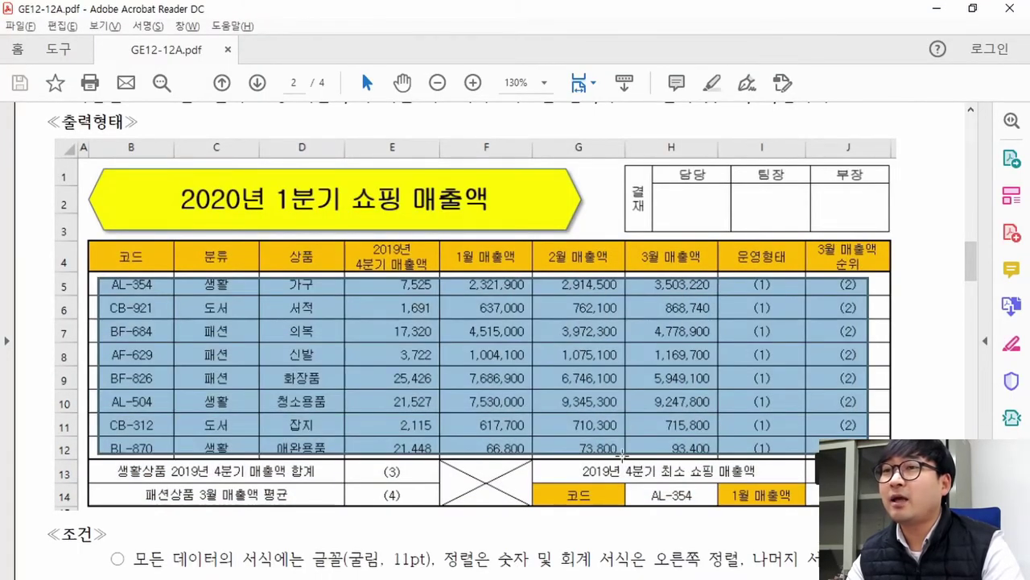
key("alt+Tab")
left_click_drag(64, 304, 523, 455)
left_click(173, 91)
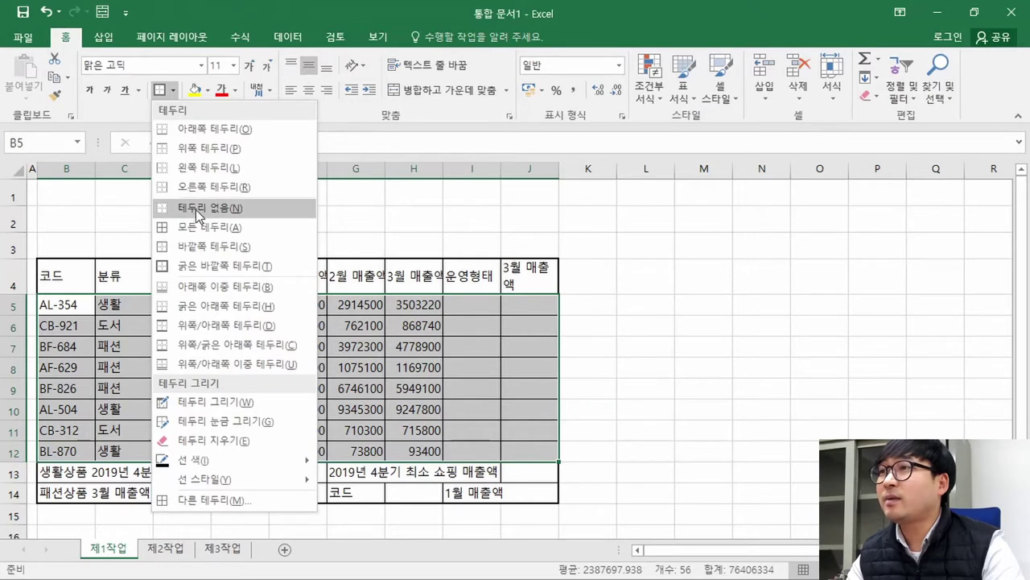
left_click(228, 265)
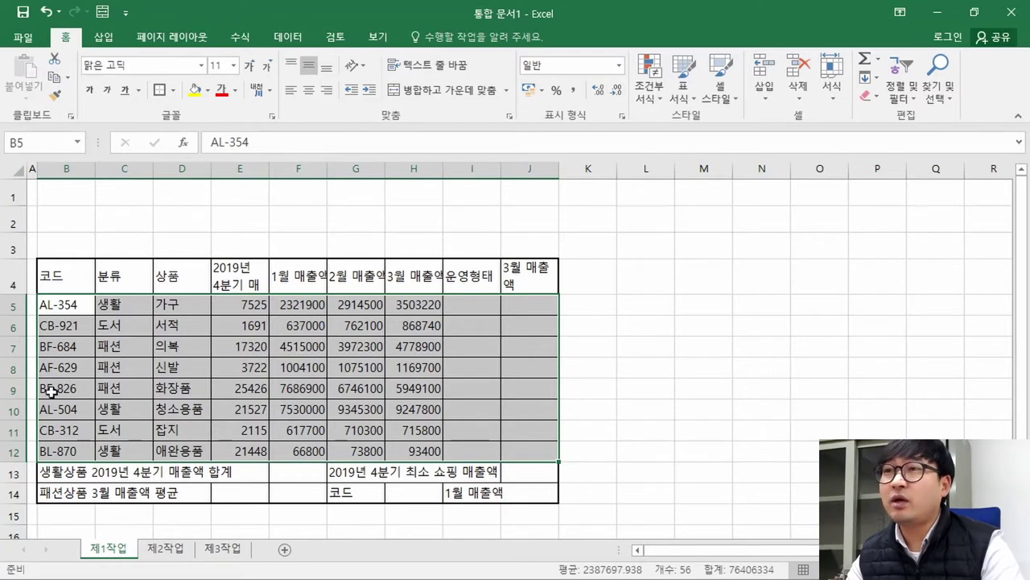
left_click(252, 368)
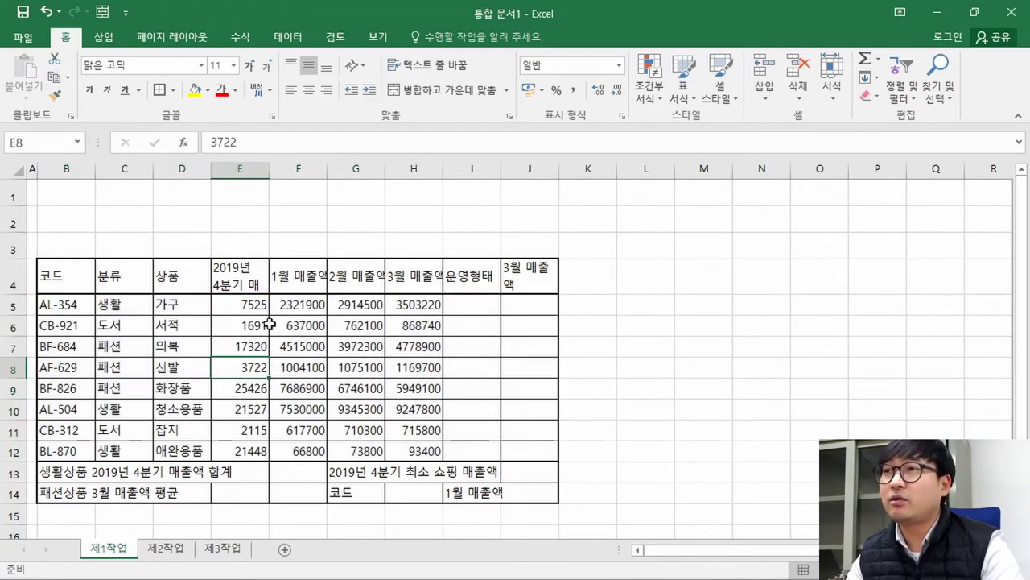
- Locate the crossed-out cell in the exam PDF and merge and center F13:F14 in Excel
key("alt+Tab")
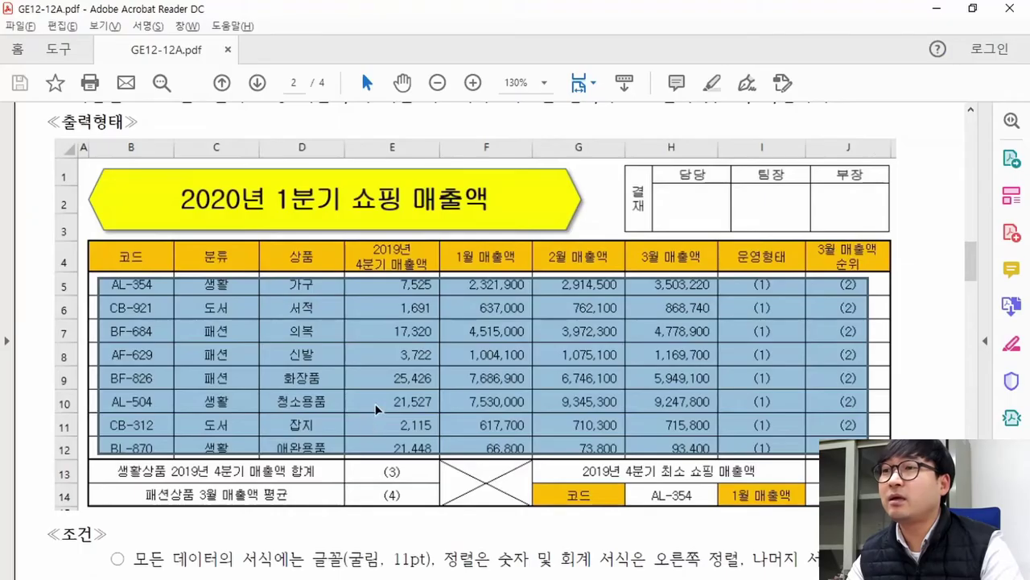
left_click_drag(443, 462, 530, 506)
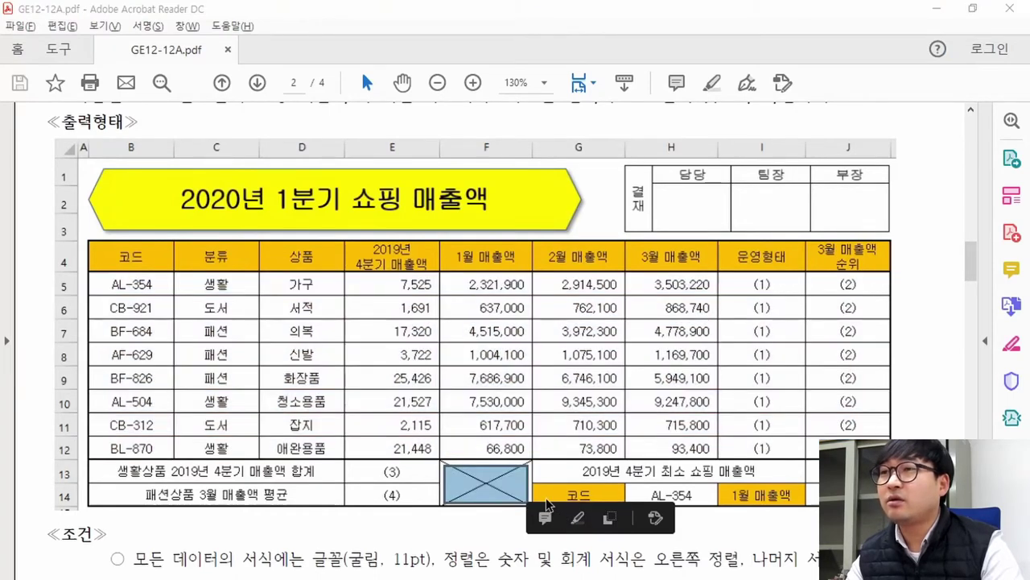
key("alt+Tab")
left_click(306, 475)
left_click_drag(308, 475, 310, 493)
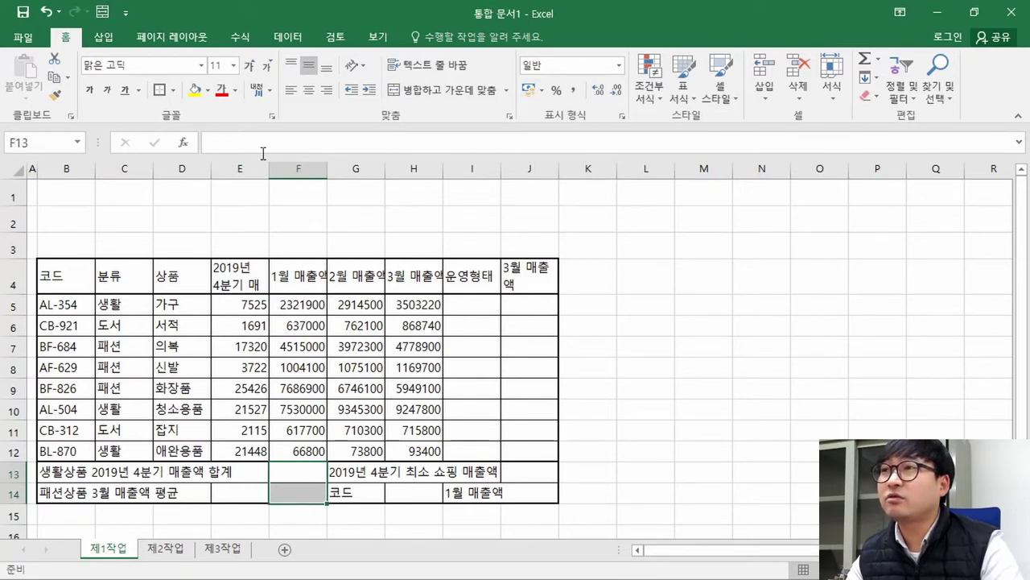
left_click(441, 91)
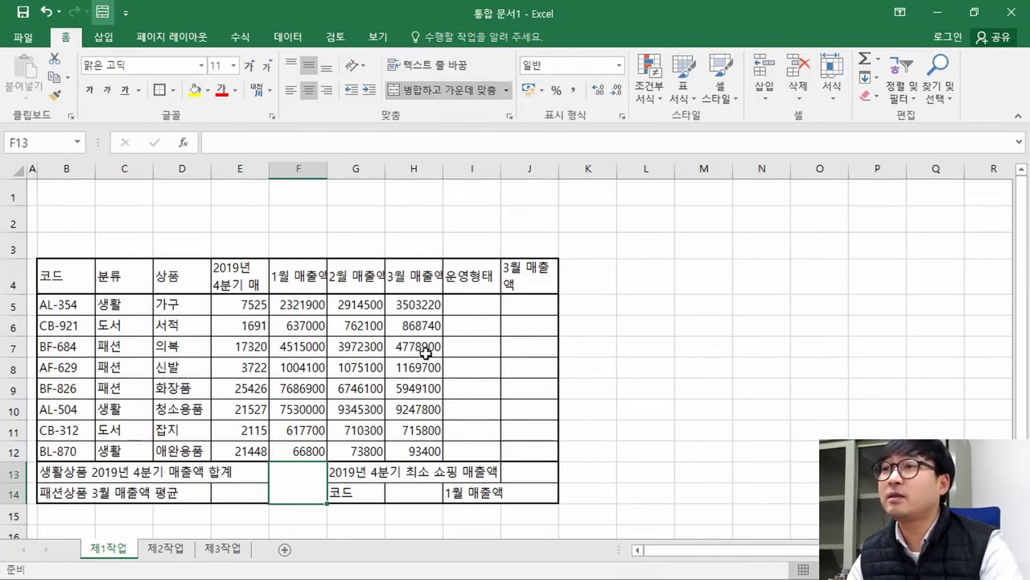
- Add both diagonal border lines to the merged cell F13 so they form an X
left_click(174, 90)
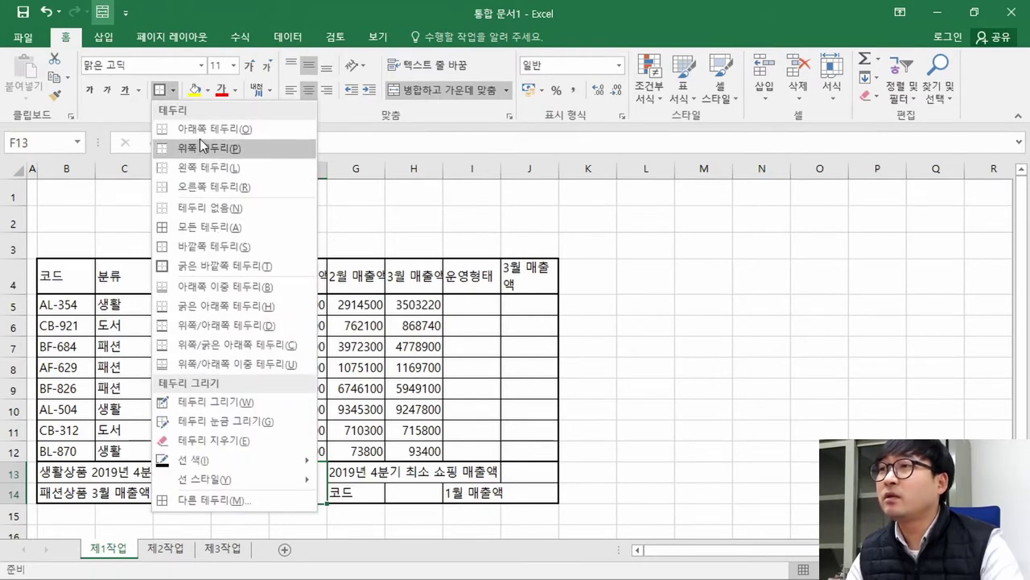
left_click(212, 497)
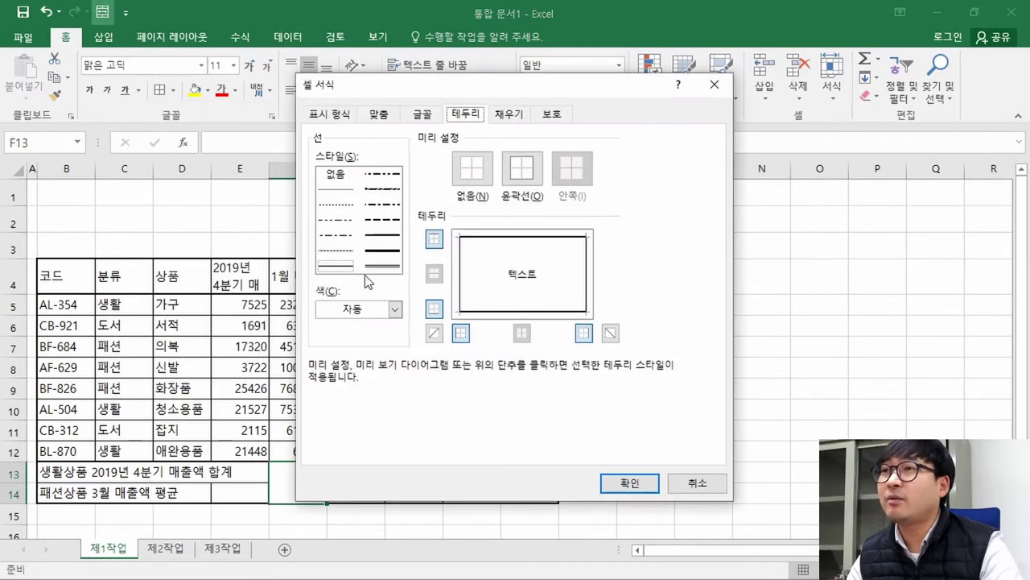
left_click(434, 333)
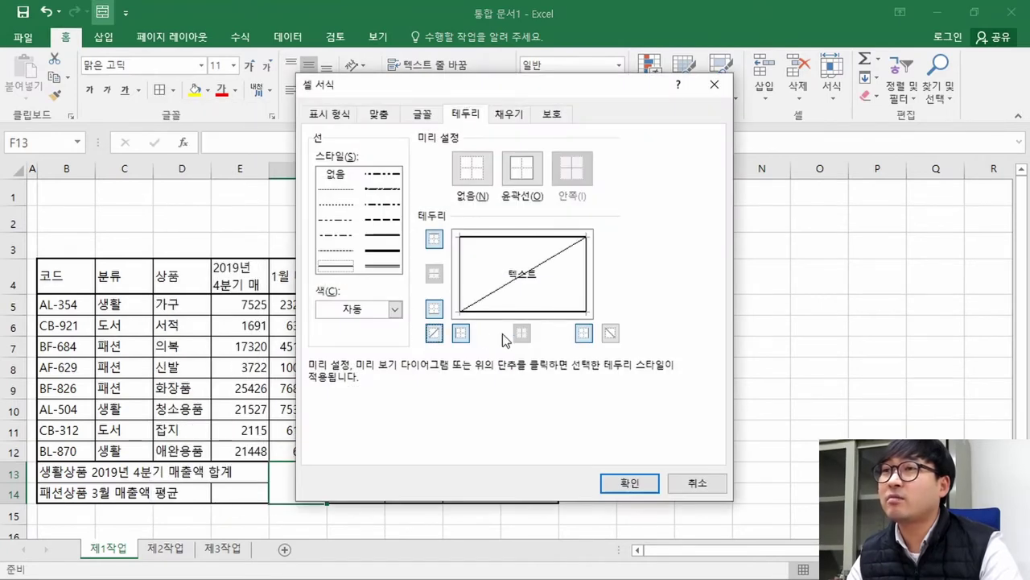
left_click(611, 333)
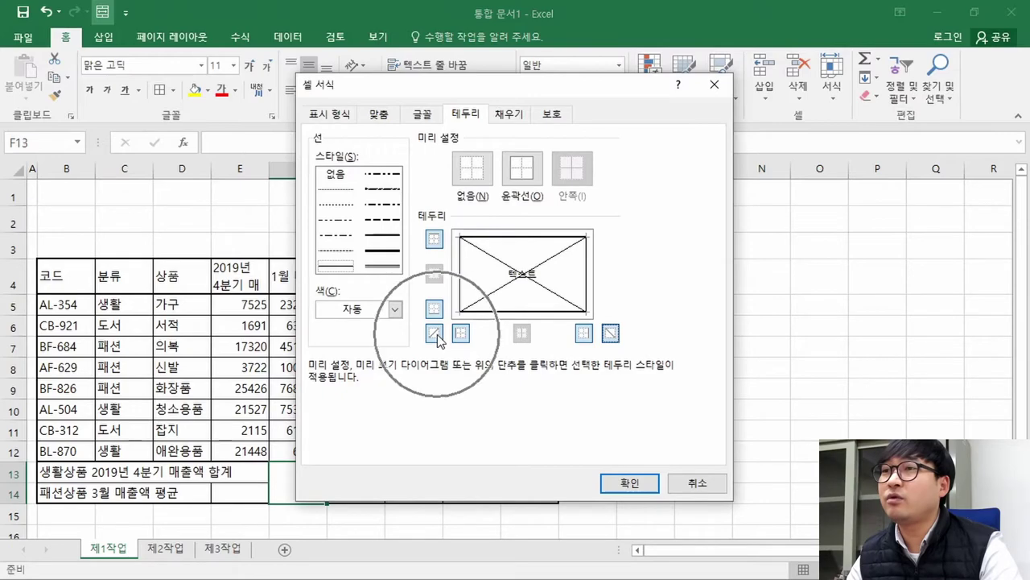
left_click(632, 484)
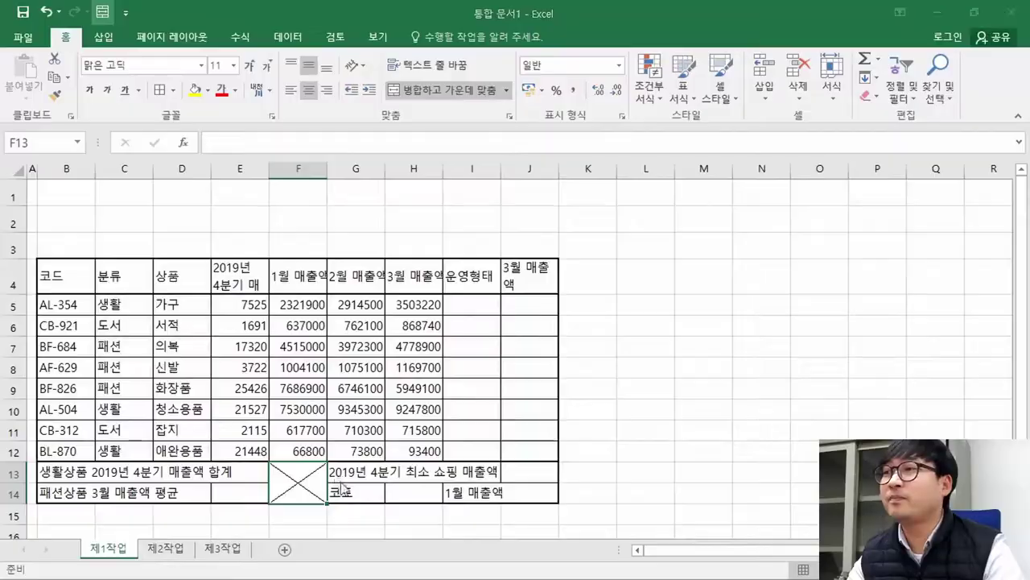
- Examine rows 13 and 14 of the 출력형태 table in the exam PDF to identify which cells are merged
key("alt+Tab")
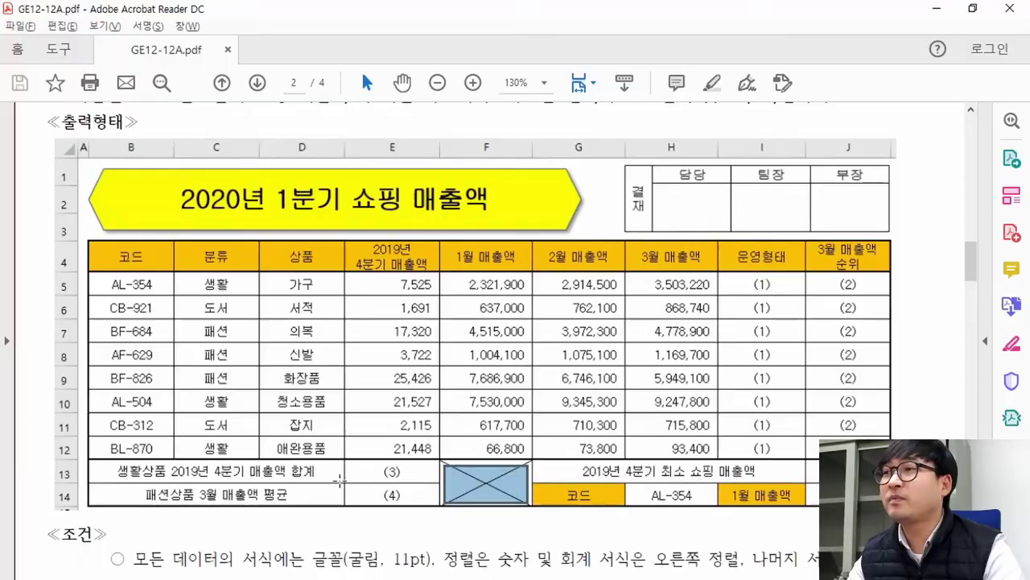
left_click_drag(145, 472, 313, 474)
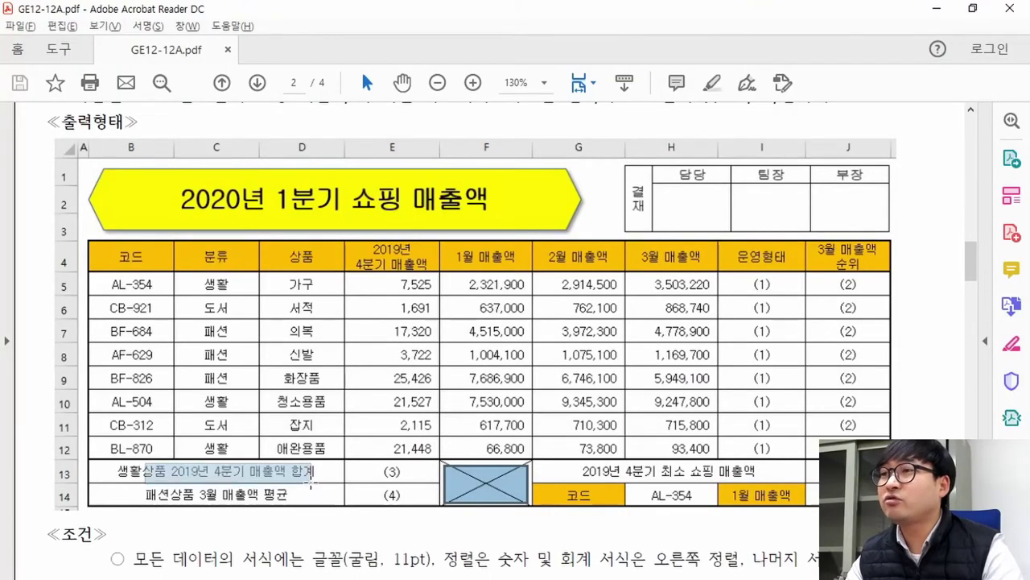
left_click_drag(217, 501, 290, 495)
left_click_drag(573, 471, 781, 474)
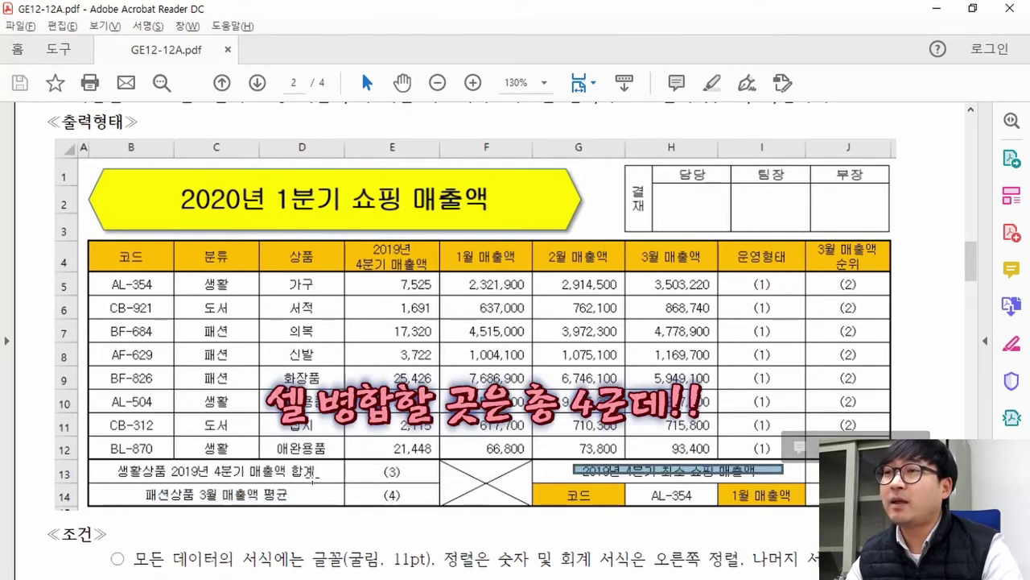
left_click_drag(154, 472, 316, 473)
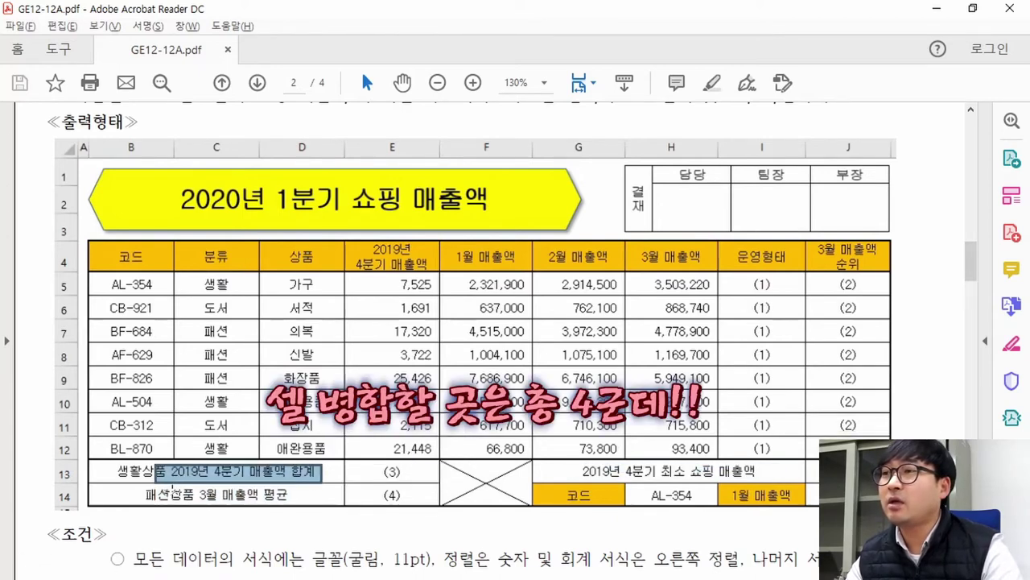
left_click_drag(170, 496, 322, 500)
left_click_drag(479, 463, 512, 503)
left_click_drag(609, 460, 766, 475)
left_click(334, 465)
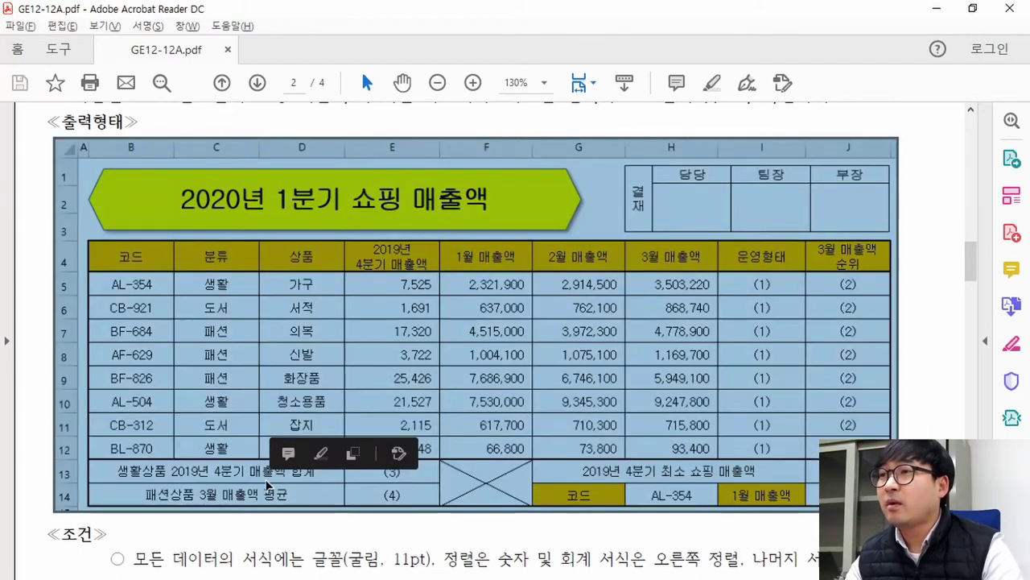
- Merge and center the ranges B13:D13, B14:D14 and G13:I13 in the Excel sheet
key("alt+Tab")
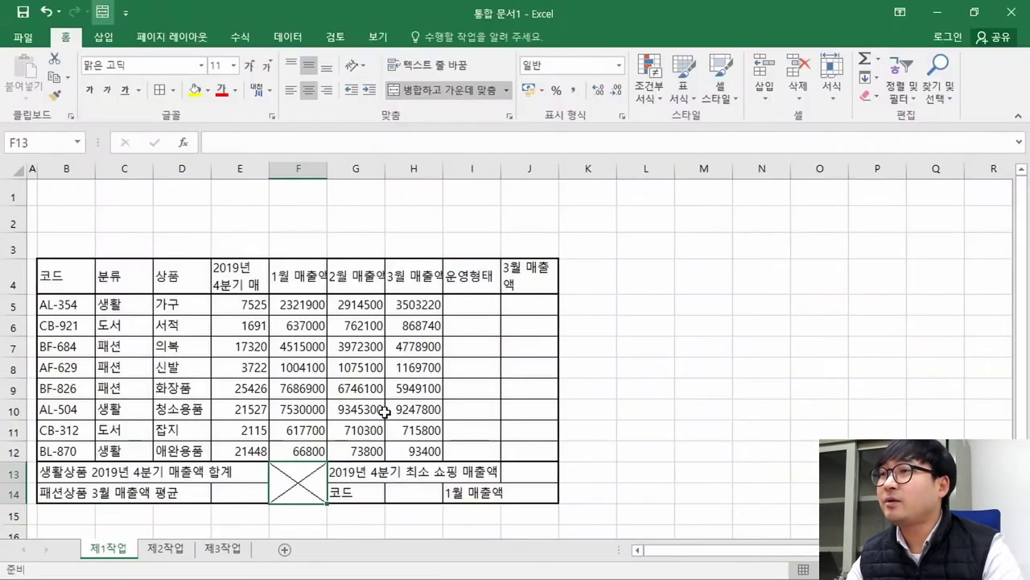
left_click_drag(62, 473, 185, 492)
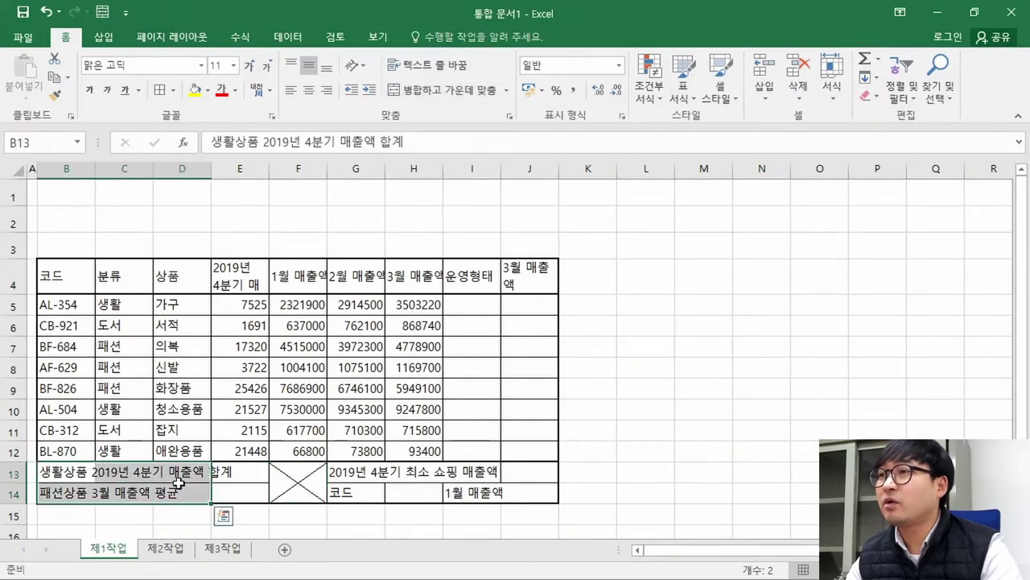
left_click_drag(71, 472, 199, 472)
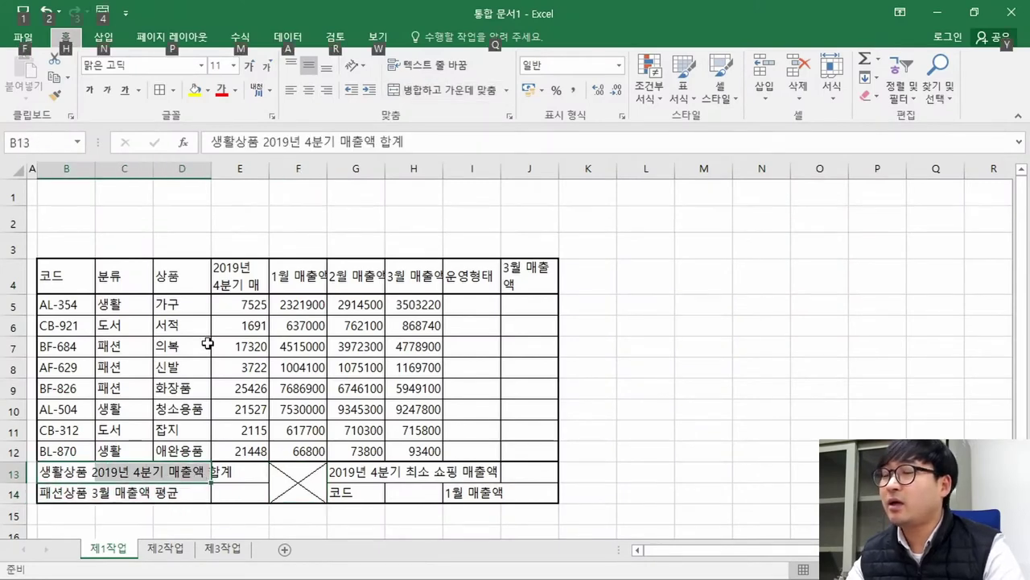
left_click(423, 92)
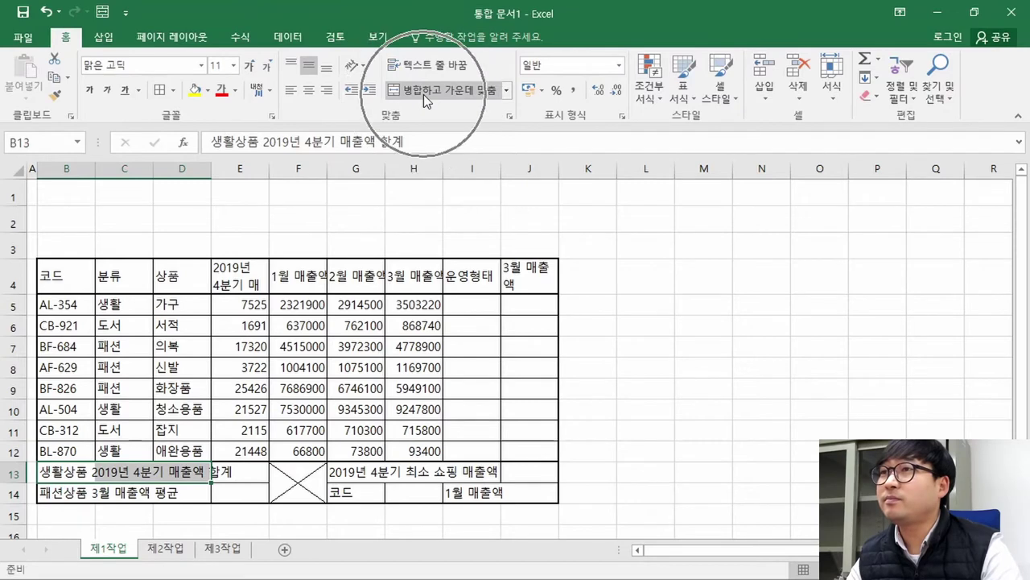
left_click_drag(78, 499, 183, 495)
key("F4")
left_click_drag(388, 463, 497, 483)
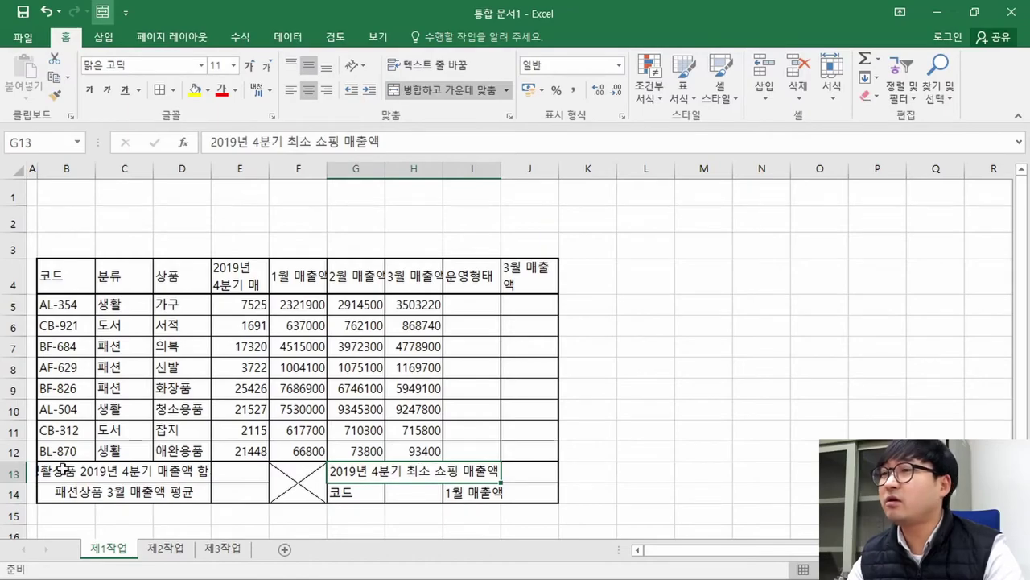
- Compare the merged cells in rows 13 and 14 with the 출력형태 table in the exam PDF
key("alt+Tab")
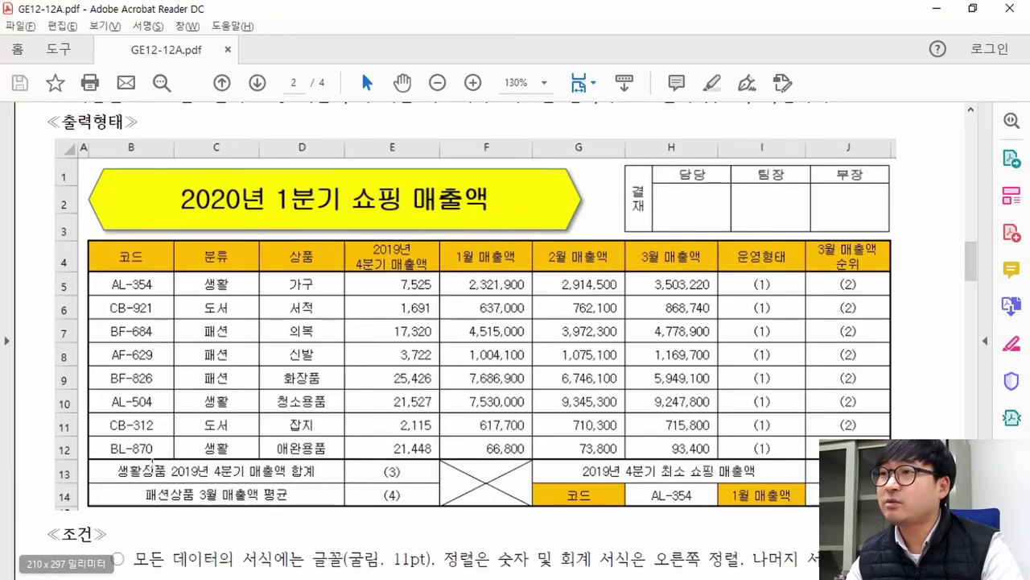
left_click_drag(237, 469, 143, 469)
left_click_drag(196, 489, 296, 494)
left_click_drag(597, 459, 805, 472)
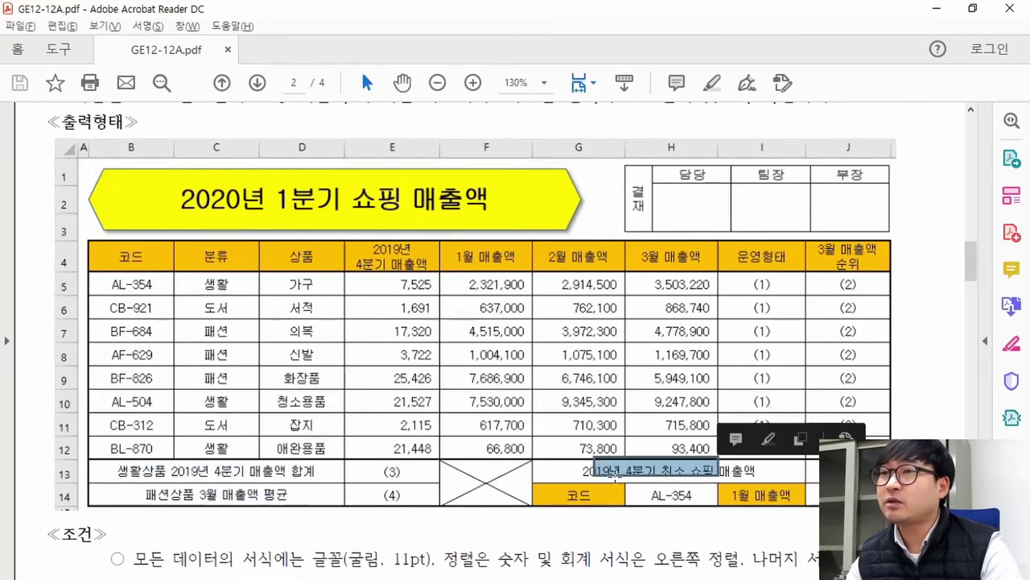
left_click(486, 483)
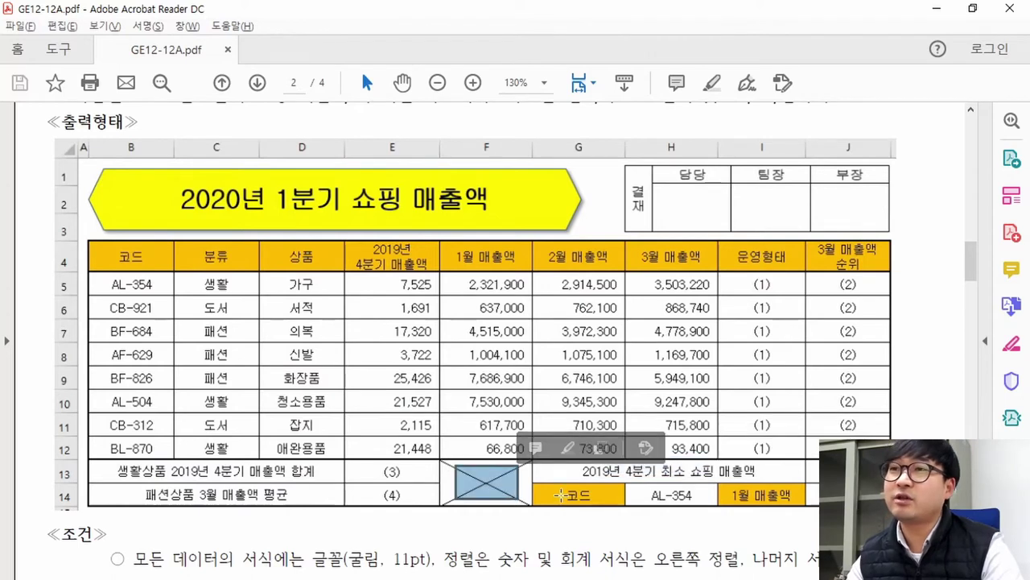
- Switch back to Excel and check the row 4 headers from E4 to J4 for text cut off by the column width
key("alt+Tab")
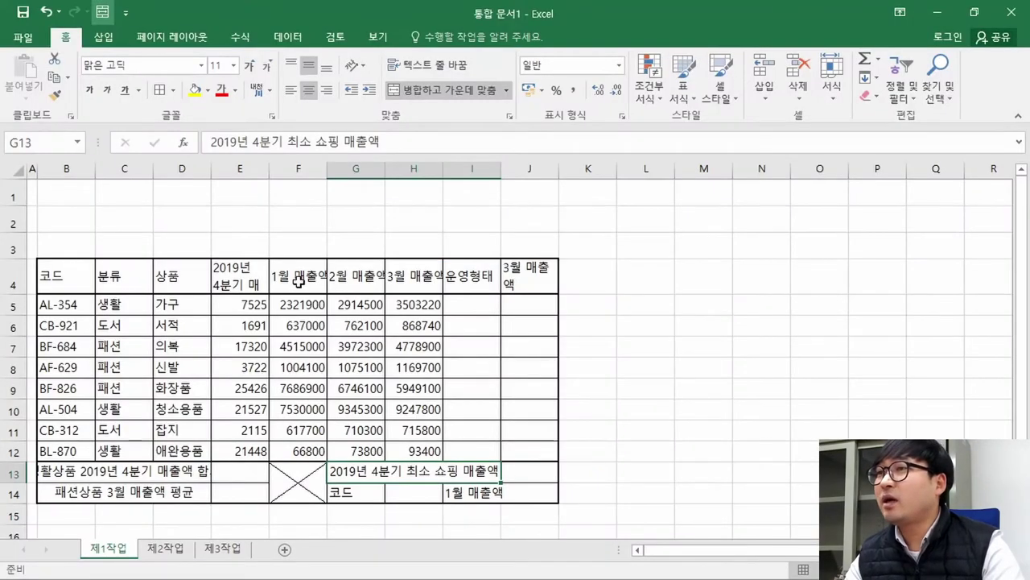
left_click(234, 278)
left_click(298, 276)
left_click(336, 276)
left_click(411, 276)
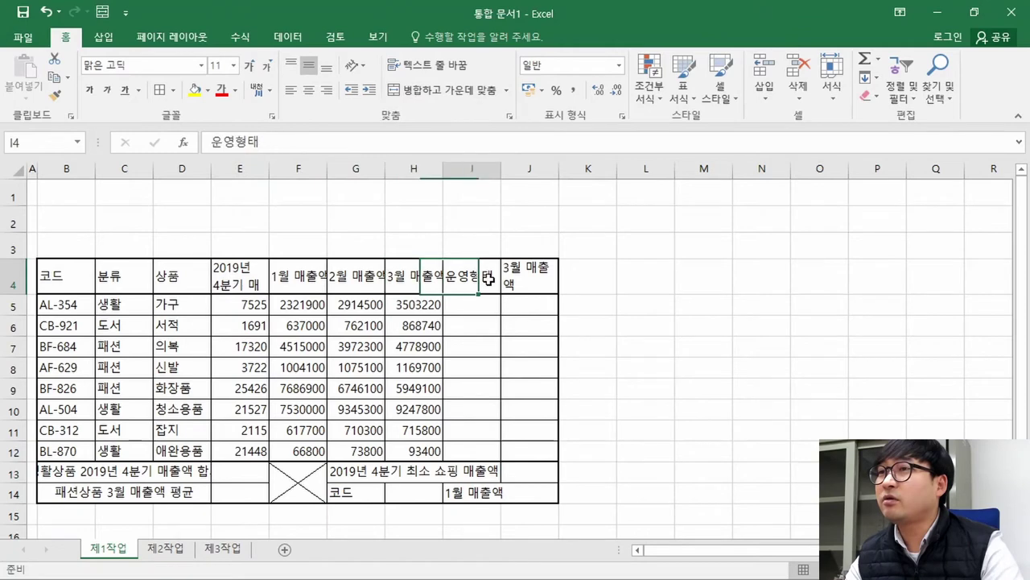
left_click(515, 279)
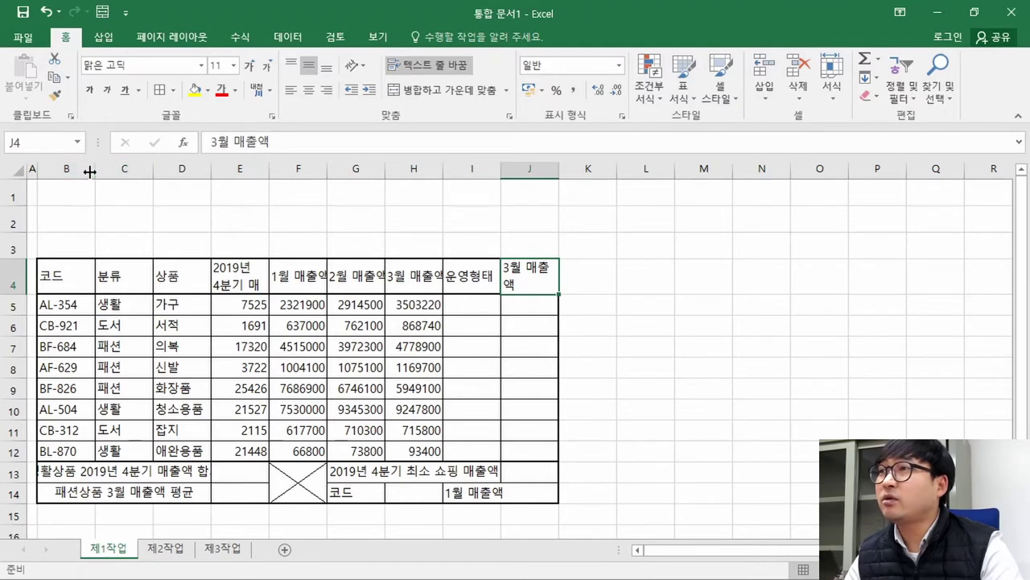
- Try wider manual widths on columns B, C and D, and autofit each of them to its contents
left_click_drag(93, 171, 324, 178)
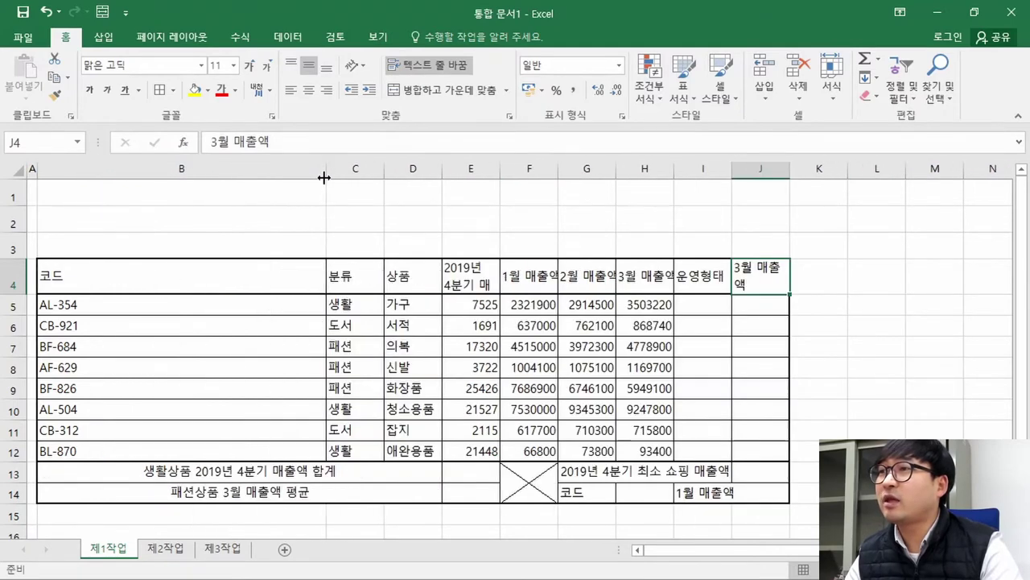
left_click_drag(384, 170, 594, 175)
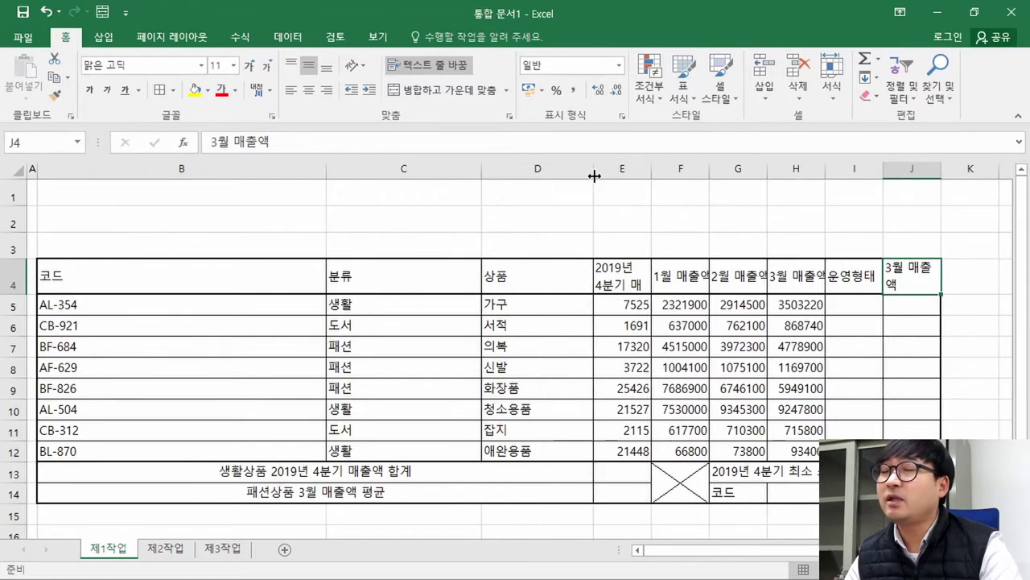
double_click(324, 167)
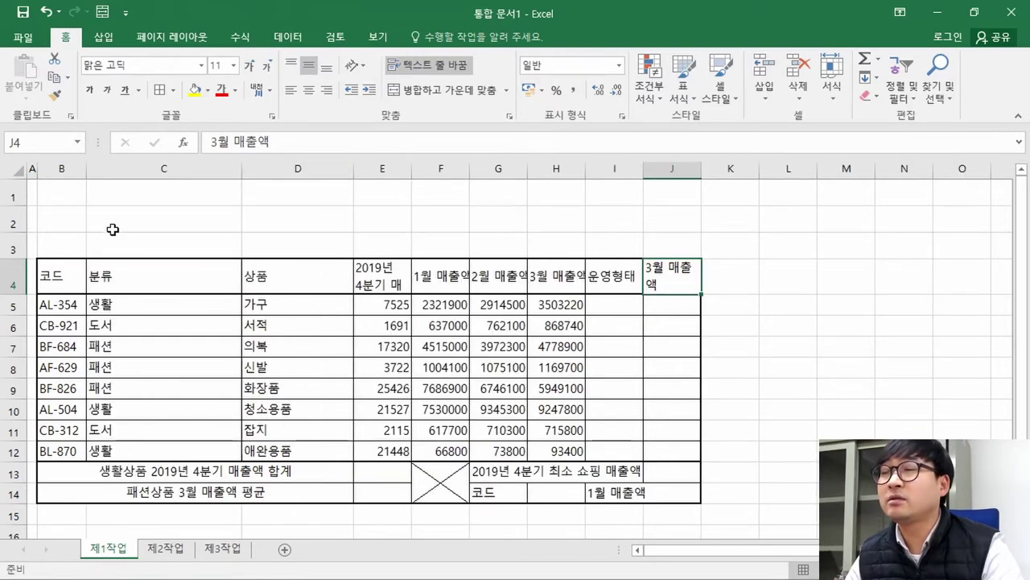
double_click(241, 168)
double_click(231, 169)
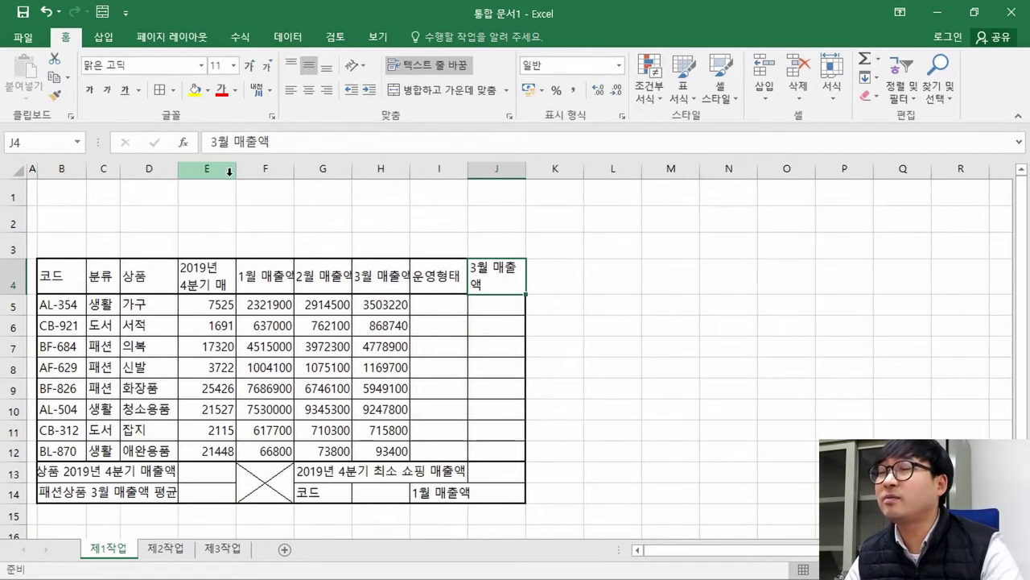
- Autofit all columns of the sheet to their contents at once
left_click(16, 170)
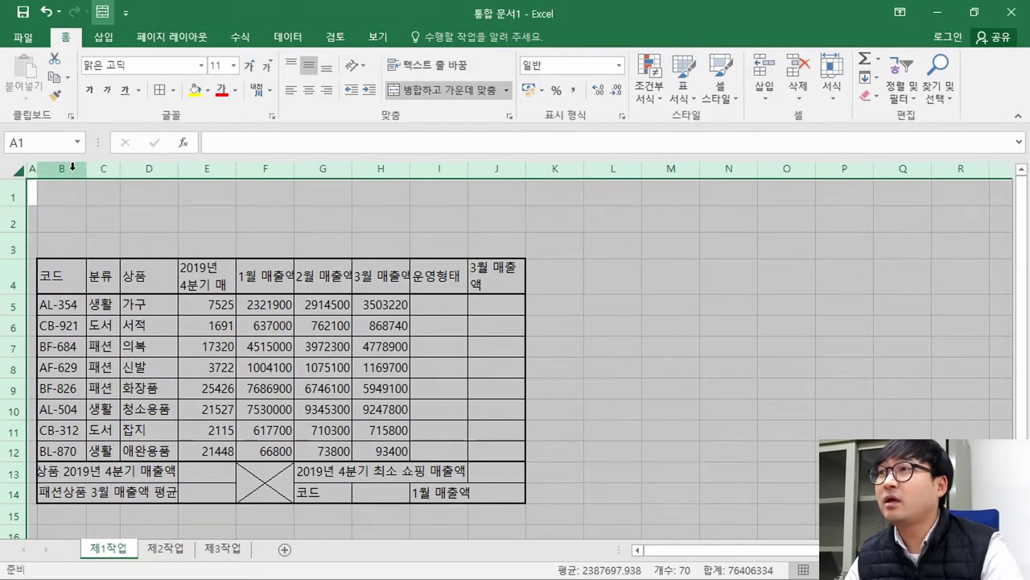
double_click(178, 171)
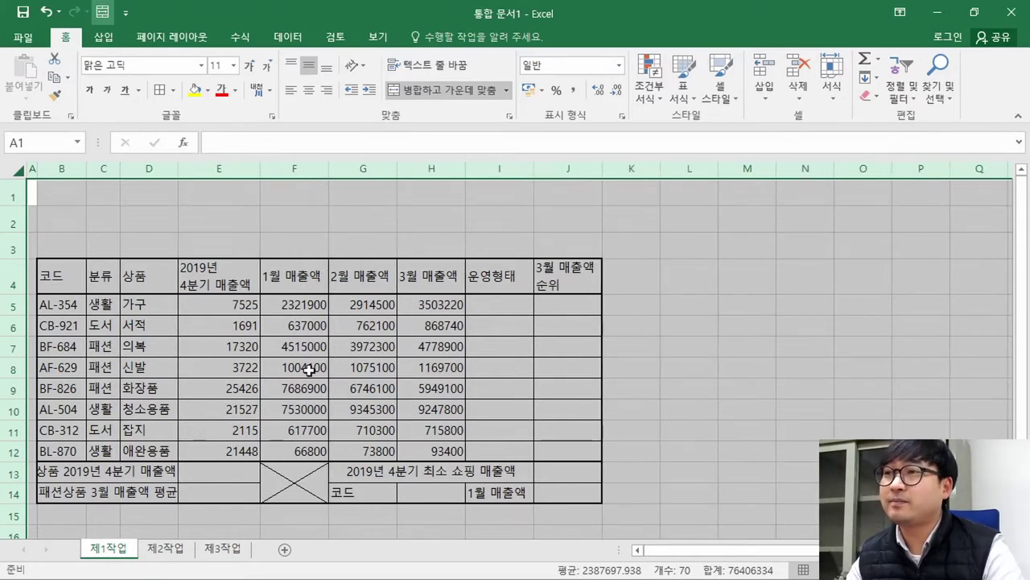
left_click(410, 368)
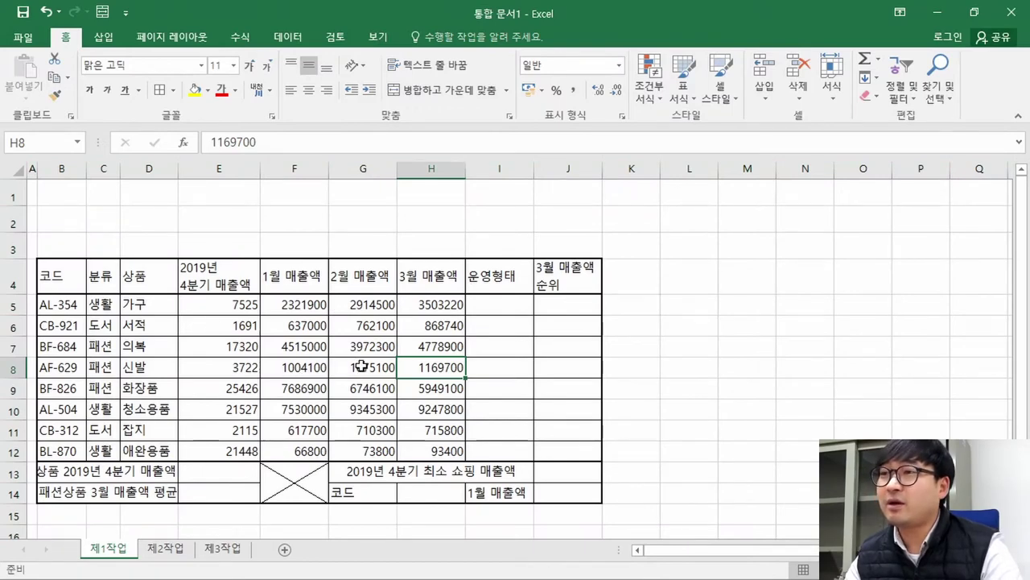
- Read the font condition in the exam PDF and set the font of the whole Excel sheet to 굴림
key("alt+Tab")
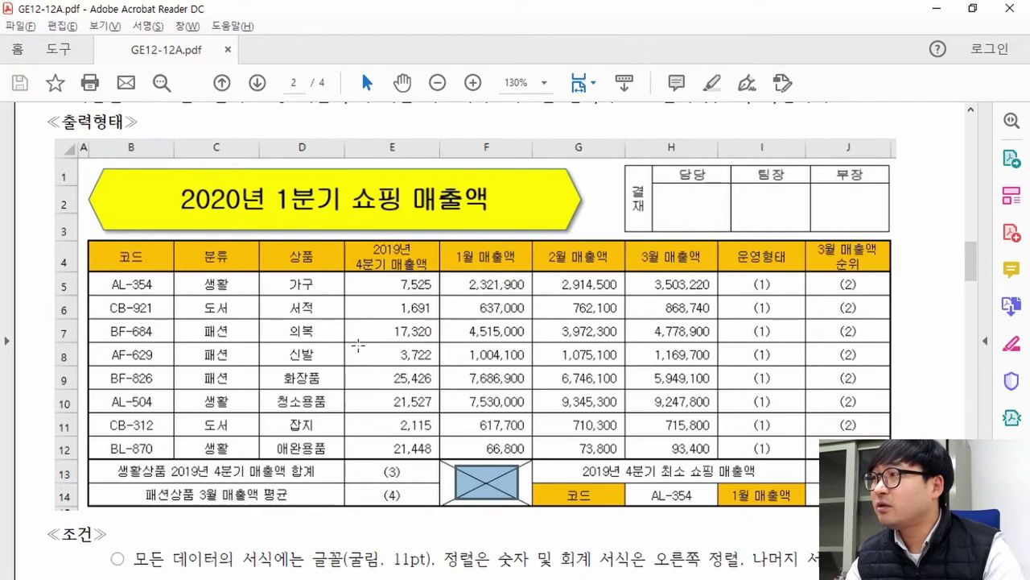
scroll(337, 322, "down", 2)
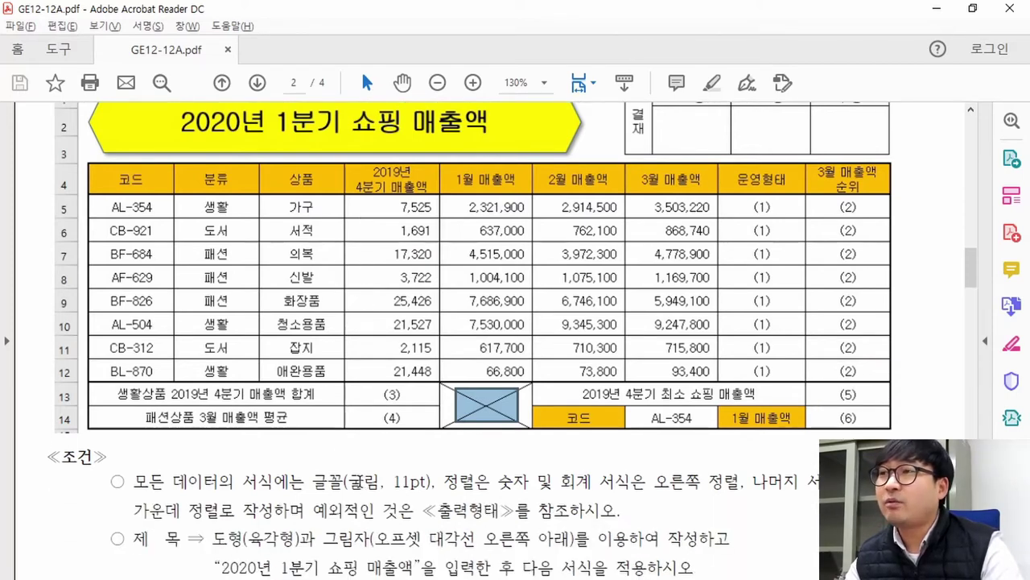
left_click_drag(135, 482, 435, 481)
key("alt+Tab")
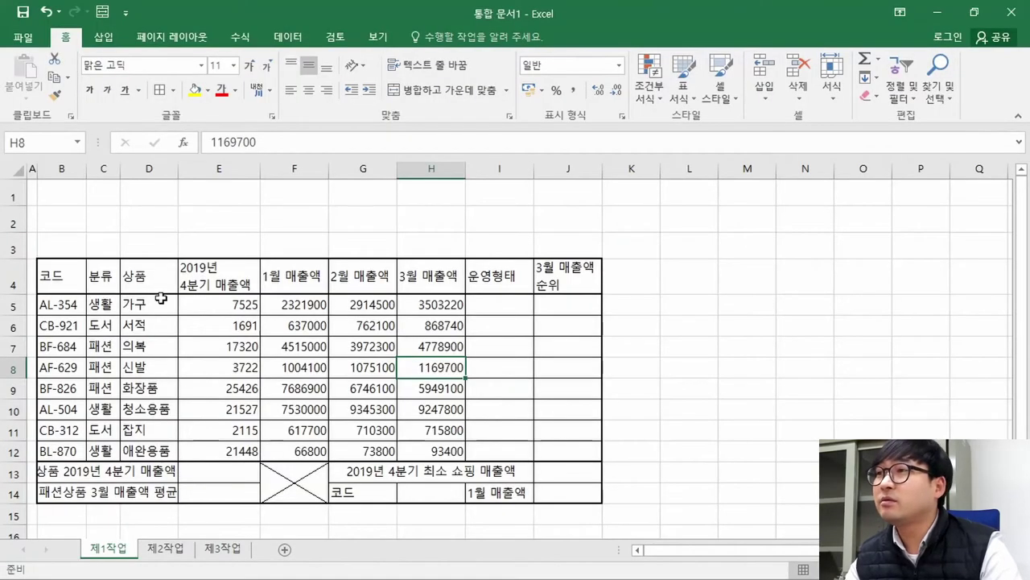
left_click(14, 169)
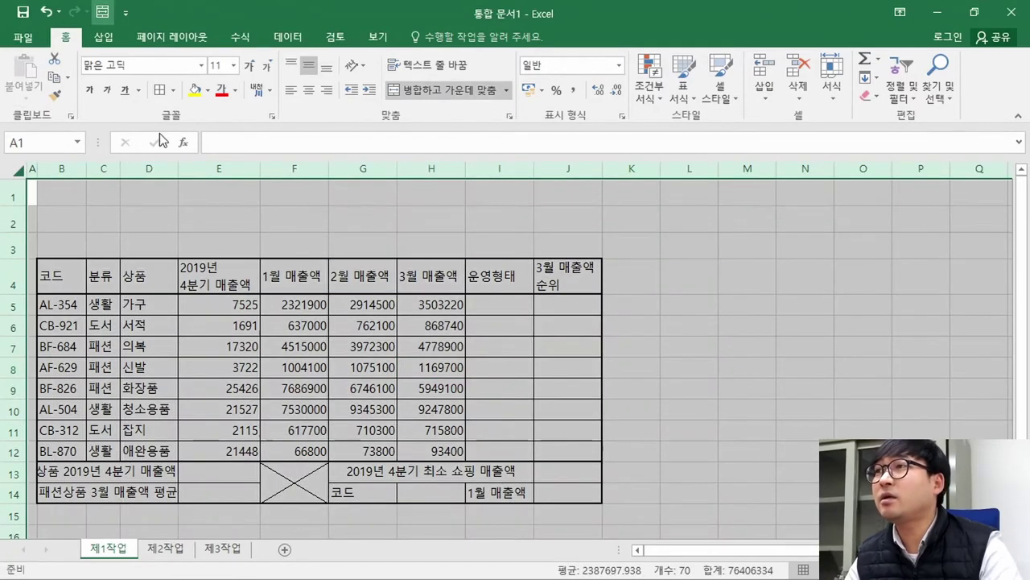
left_click(201, 66)
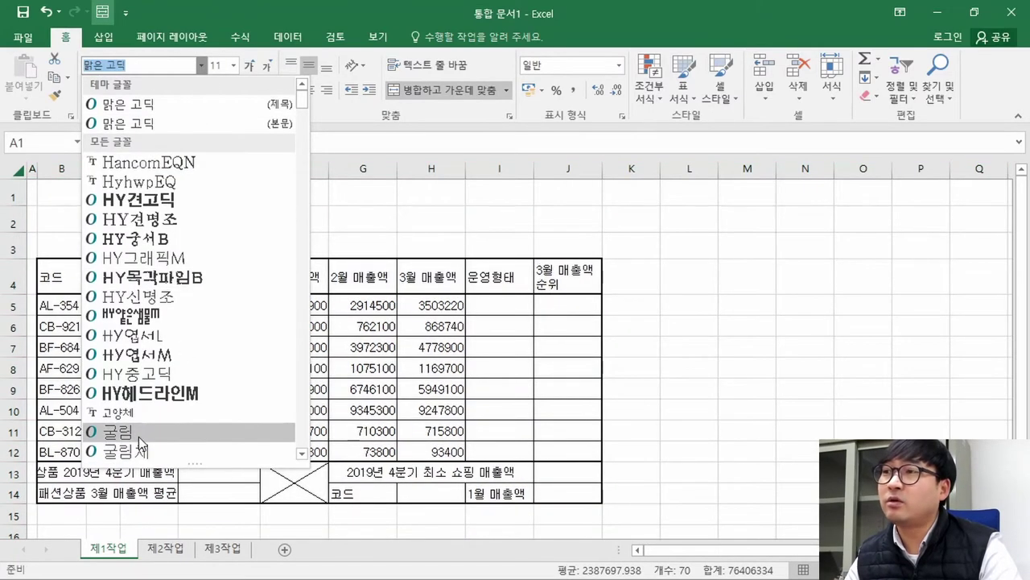
left_click(135, 62)
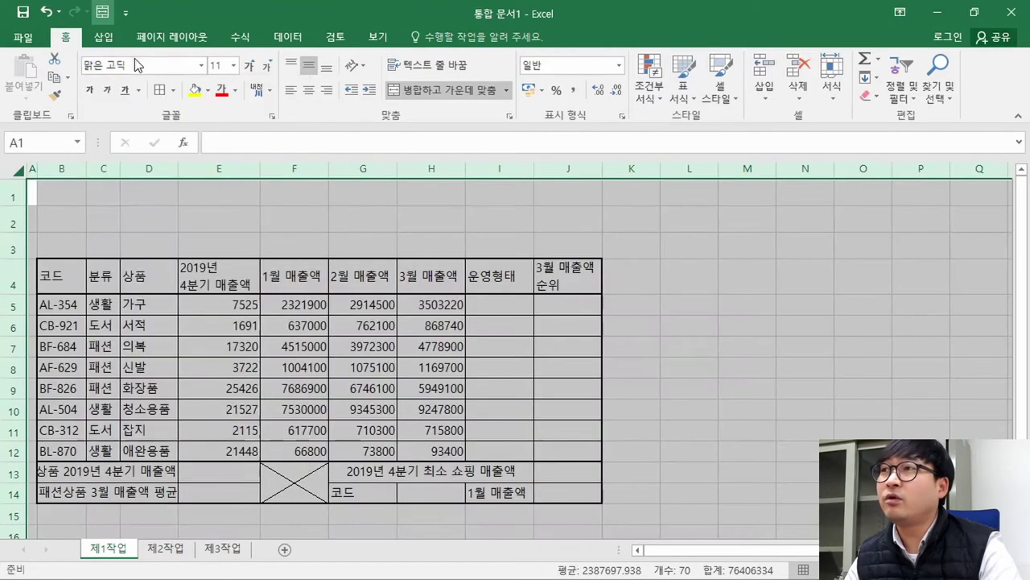
type("굴림")
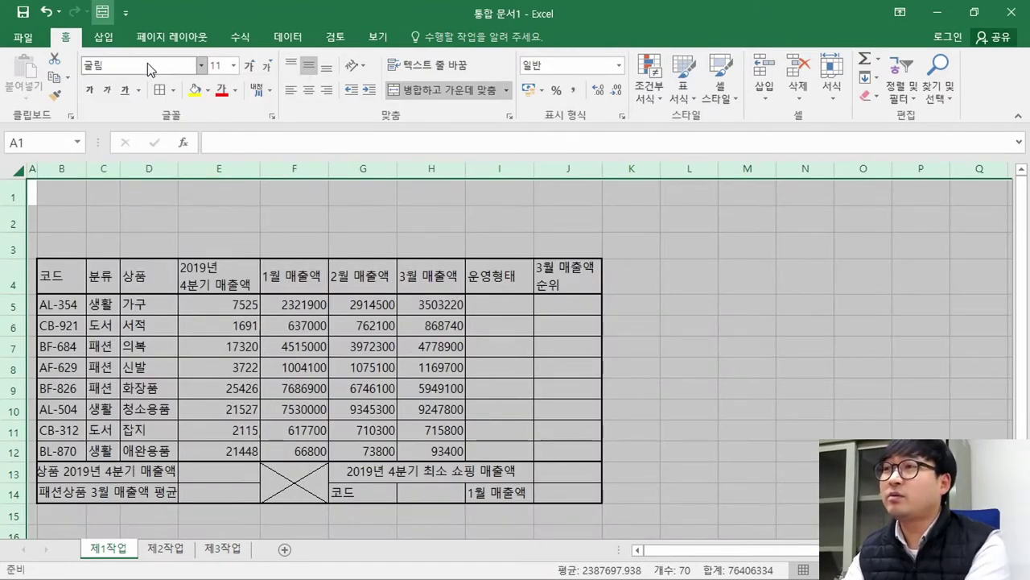
key("Return")
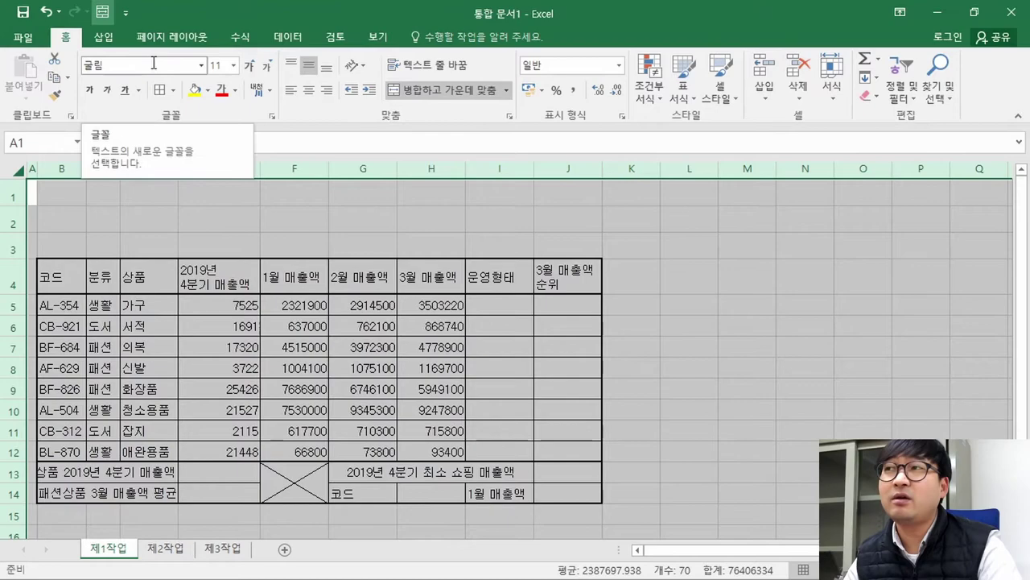
left_click(230, 326)
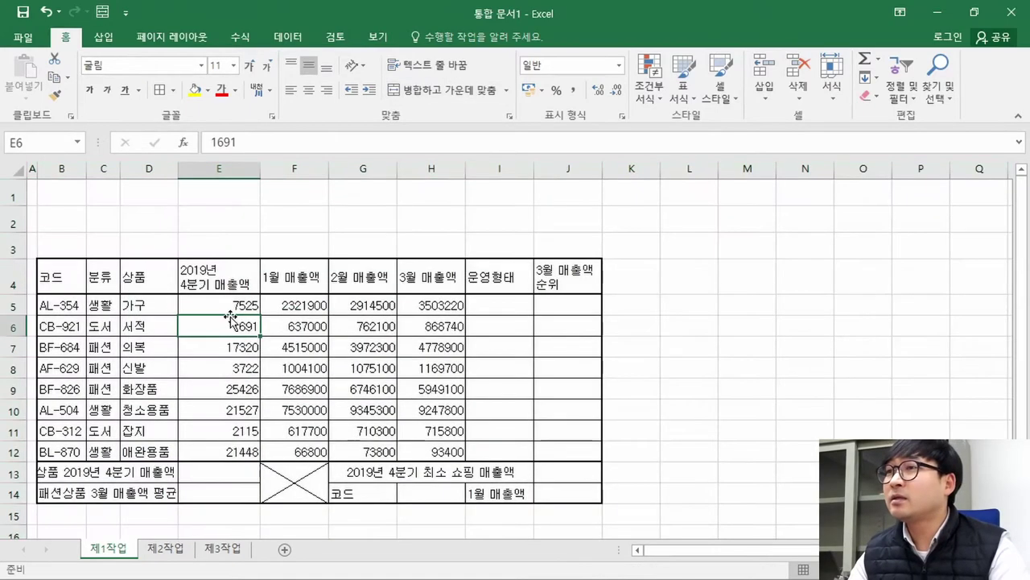
- Read the alignment condition in the exam PDF and center all cells of the Excel sheet horizontally
key("alt+Tab")
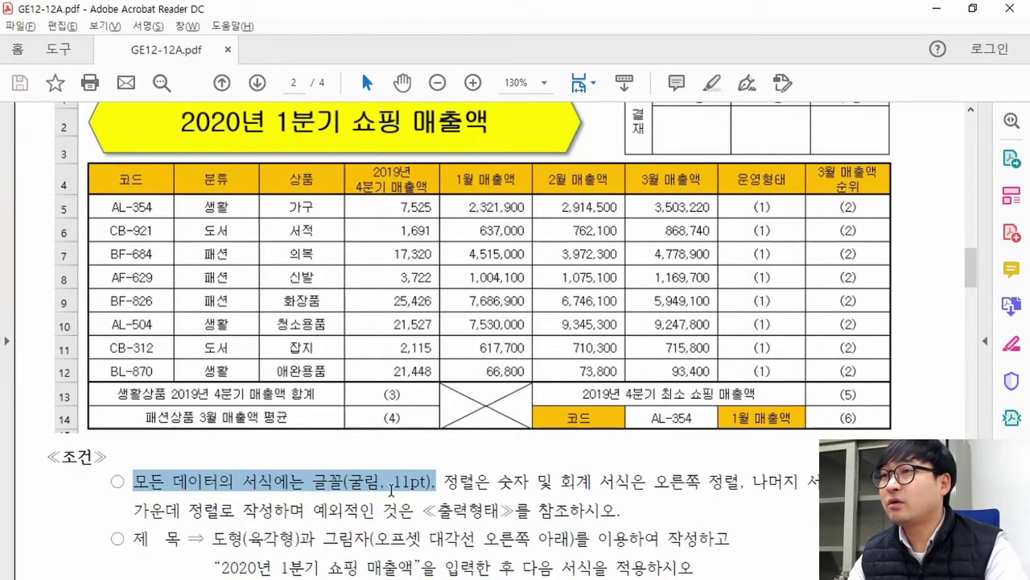
key("alt+Tab")
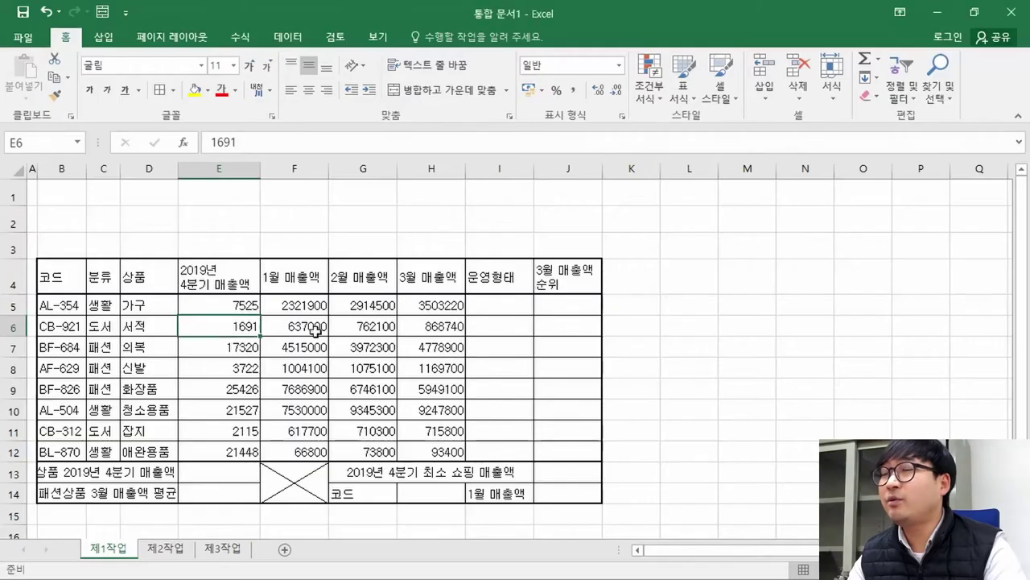
left_click(24, 169)
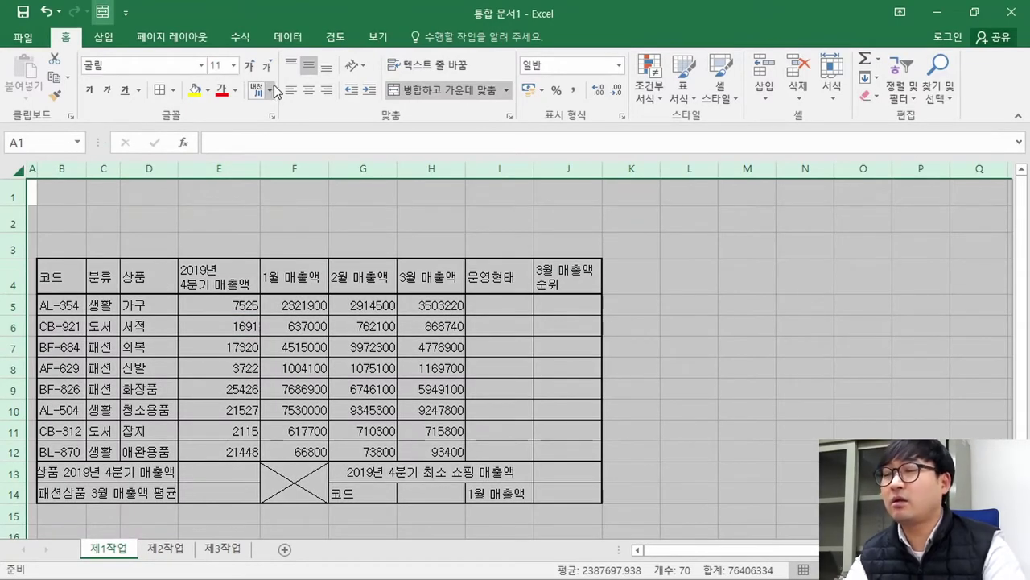
key("alt+Tab")
left_click_drag(445, 481, 304, 512)
key("alt+Tab")
key("ctrl+a")
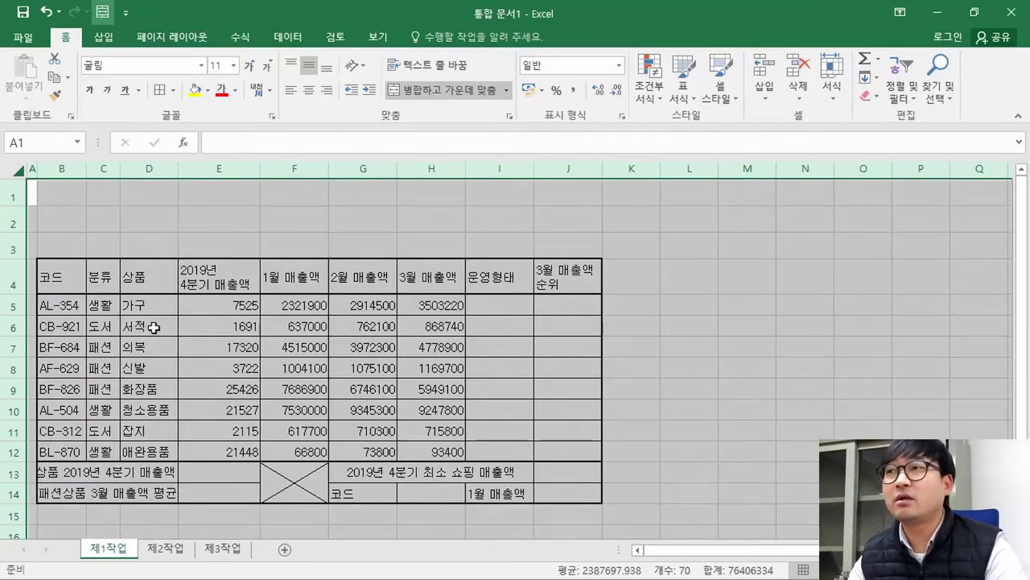
left_click(310, 94)
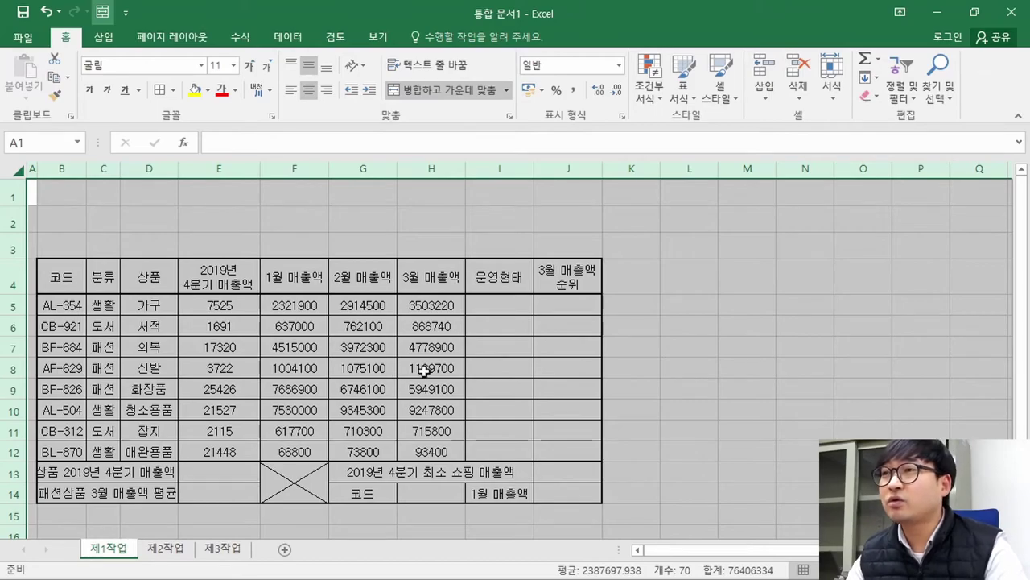
- Examine the 출력형태 table in the exam PDF for the number columns that need right alignment and the accounting format
key("alt+Tab")
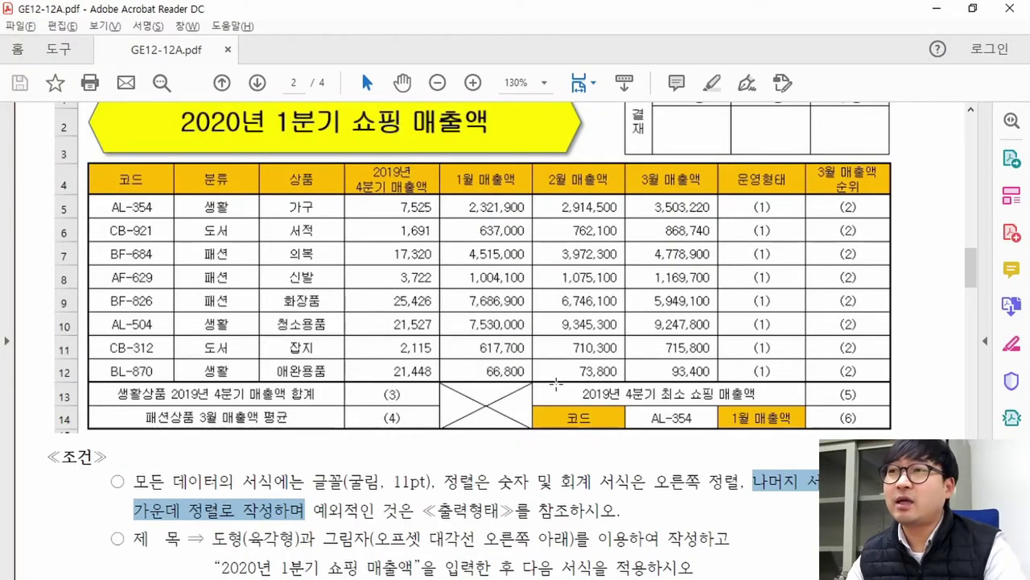
left_click_drag(95, 175, 821, 433)
left_click(821, 433)
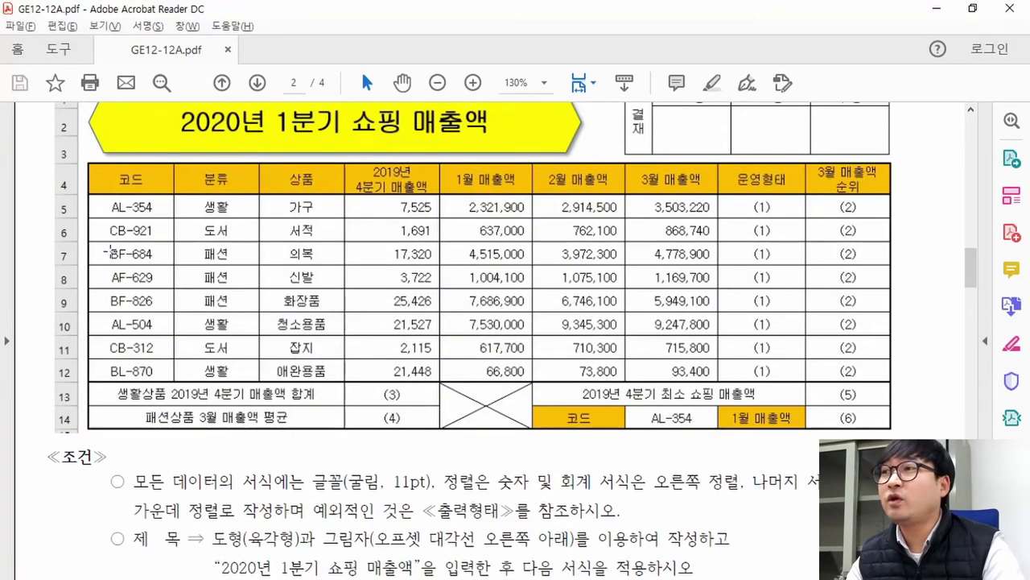
left_click_drag(109, 252, 159, 300)
left_click(113, 289)
left_click(118, 268)
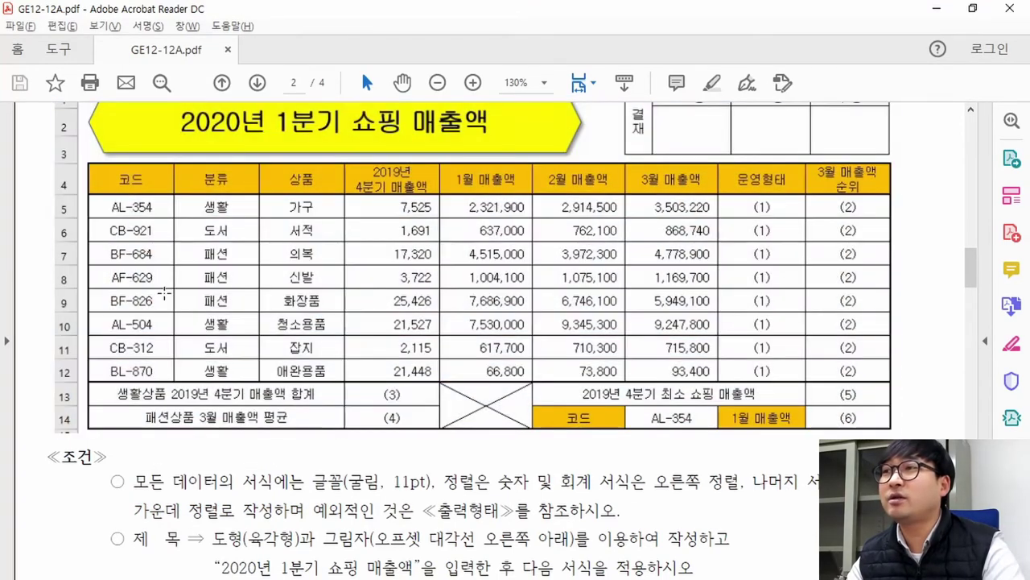
left_click_drag(376, 200, 713, 375)
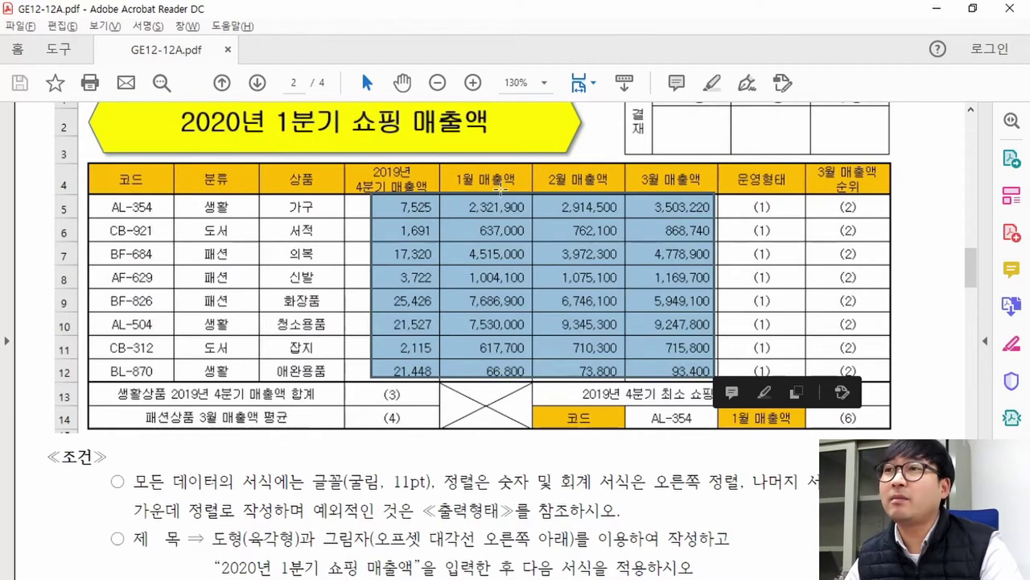
left_click(680, 190)
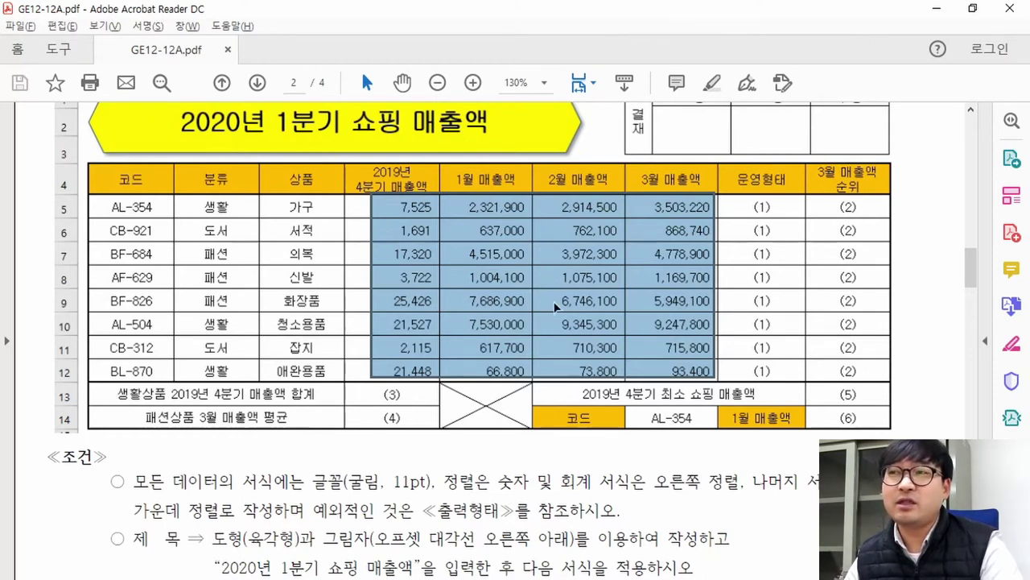
left_click(495, 190)
left_click_drag(396, 202, 689, 369)
- Check in the exam PDF whether the 운영형태 and 3월 매출액 순위 function columns call for a number or accounting format
left_click_drag(732, 208, 859, 340)
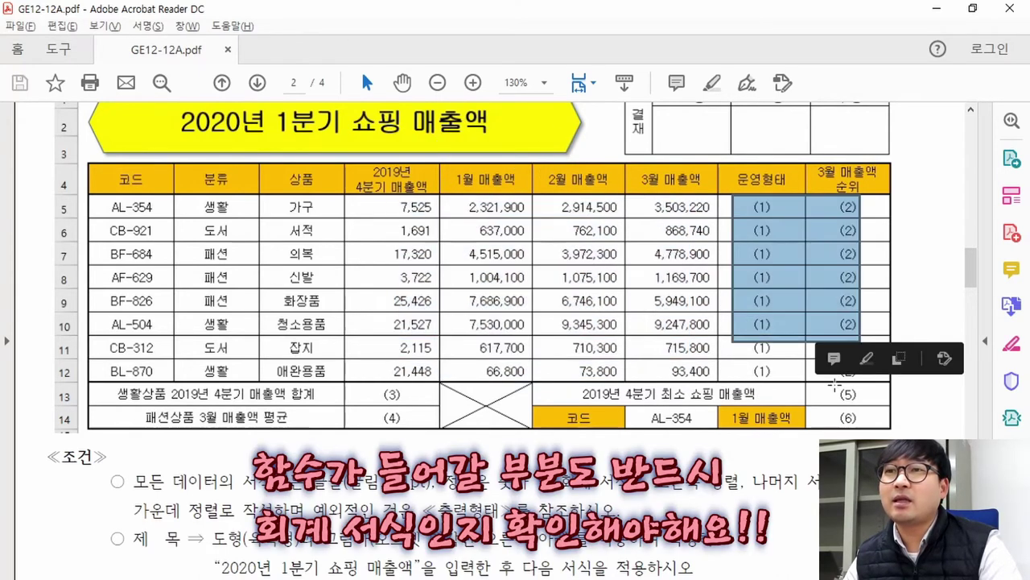
left_click_drag(381, 388, 427, 419)
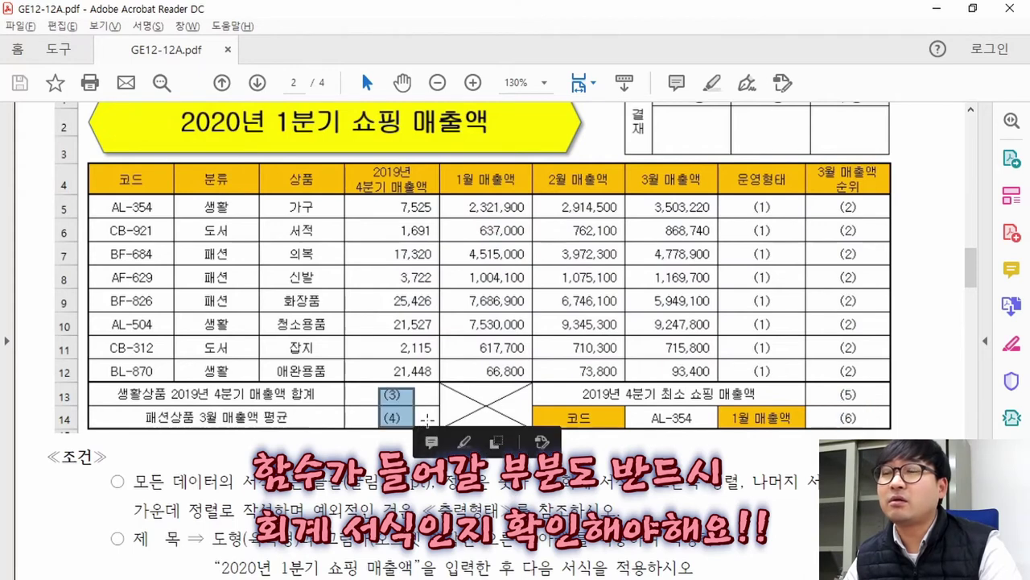
left_click(386, 183)
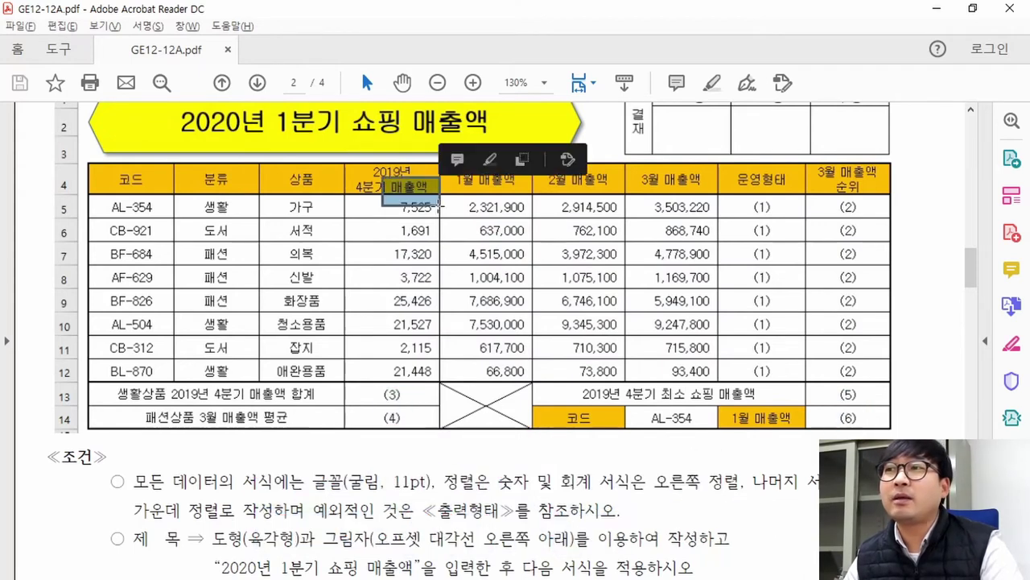
left_click_drag(362, 203, 693, 379)
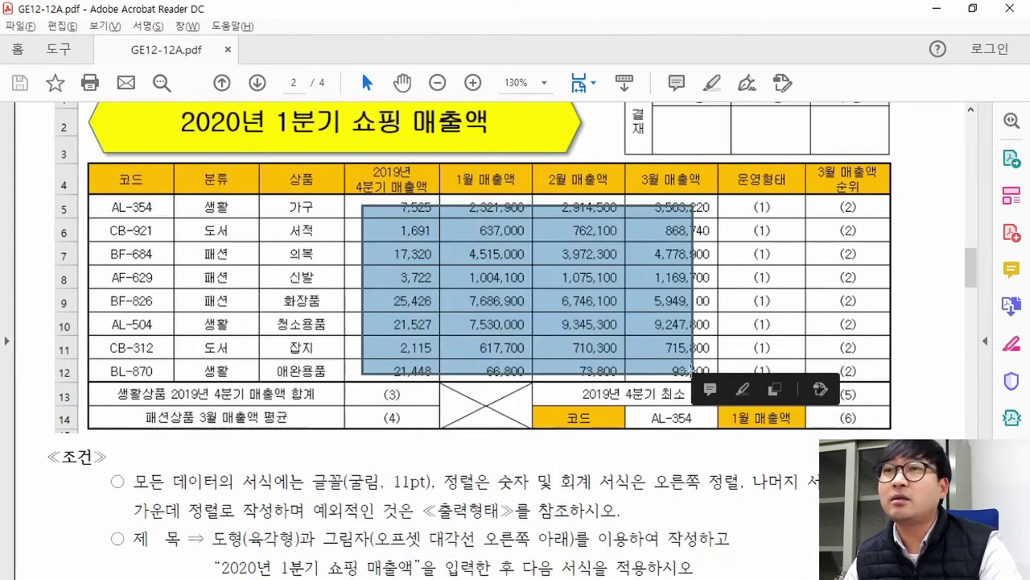
left_click_drag(732, 191, 767, 312)
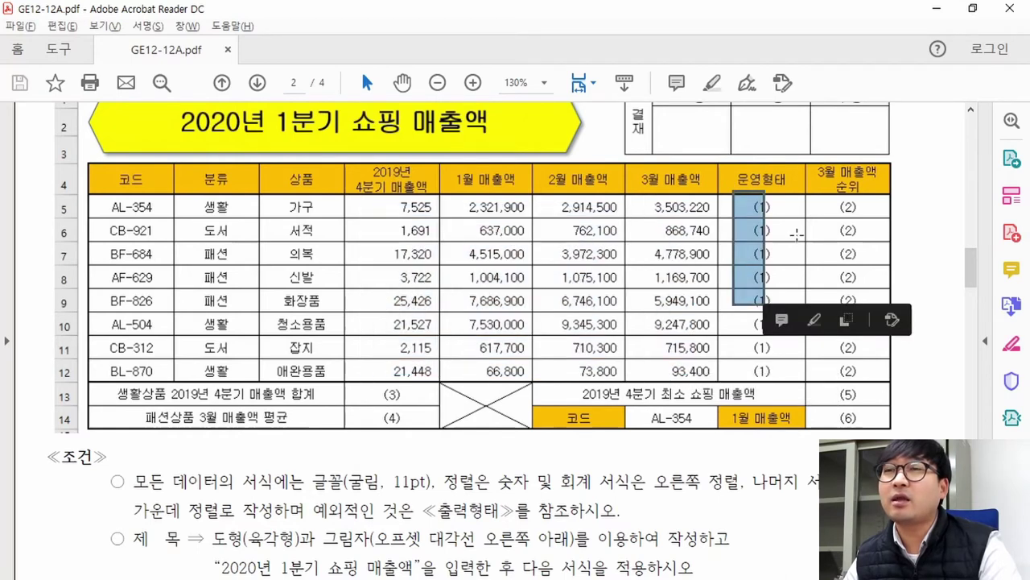
left_click_drag(826, 166, 872, 198)
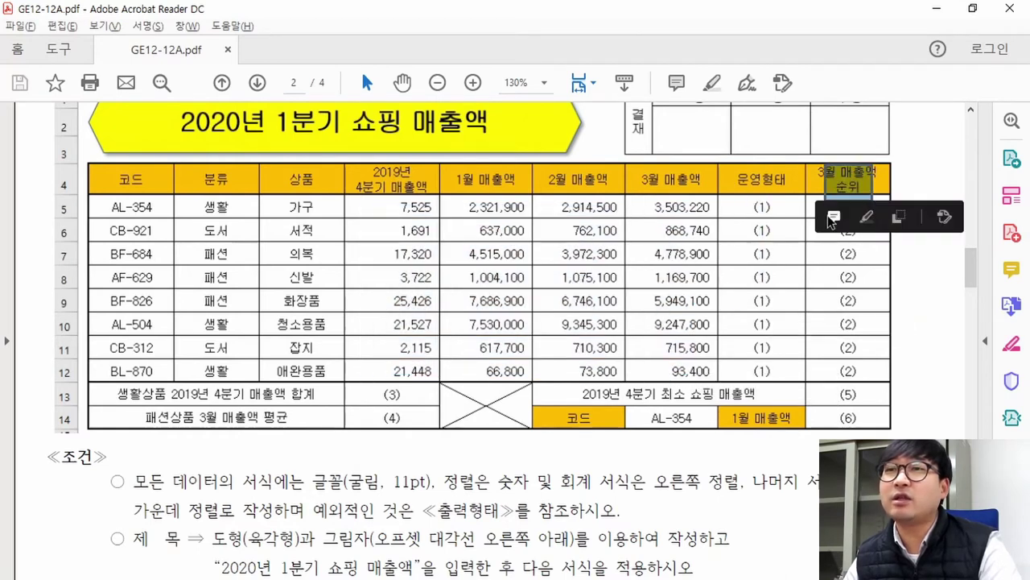
left_click(849, 277)
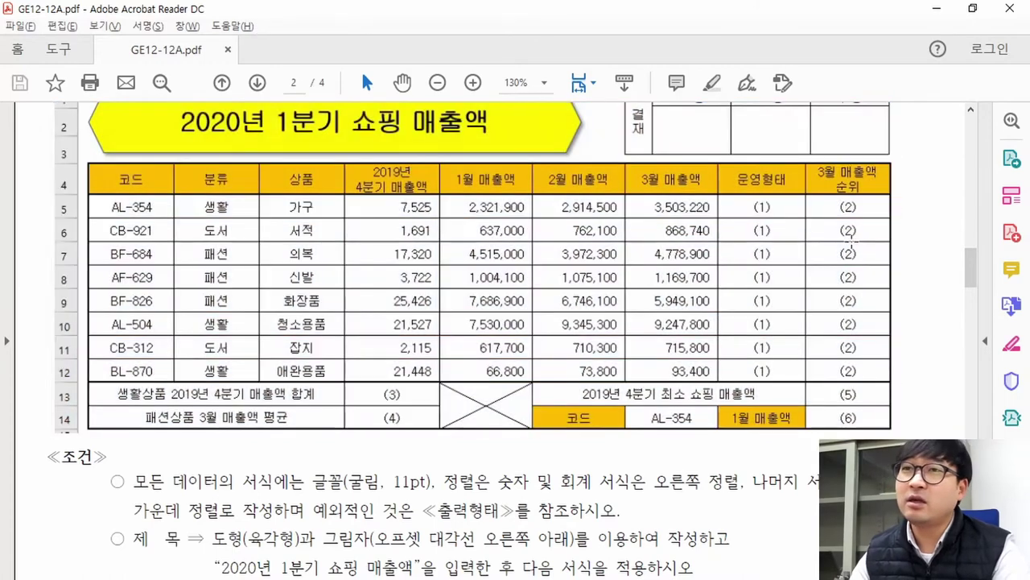
left_click_drag(836, 198, 871, 373)
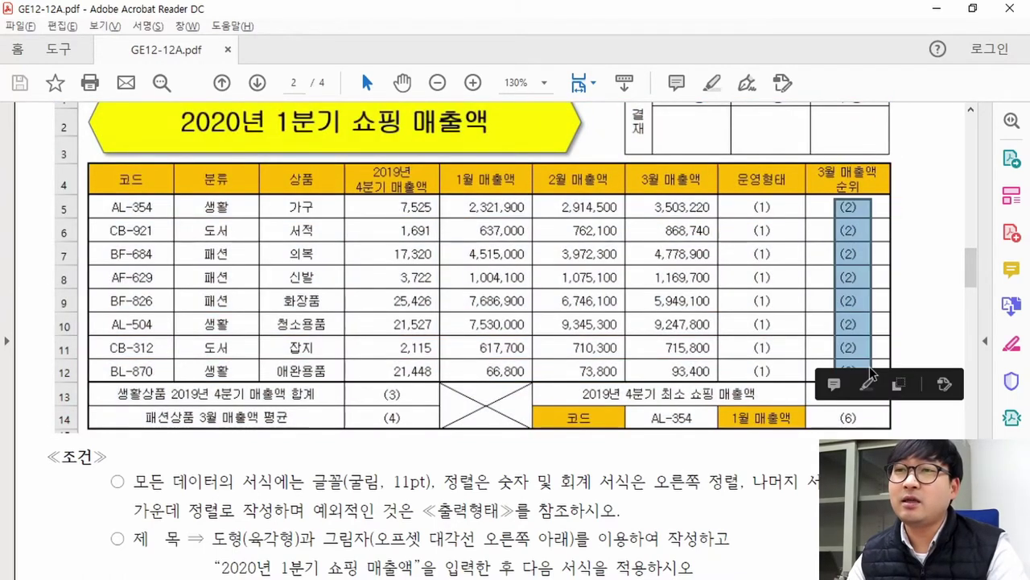
left_click(836, 243)
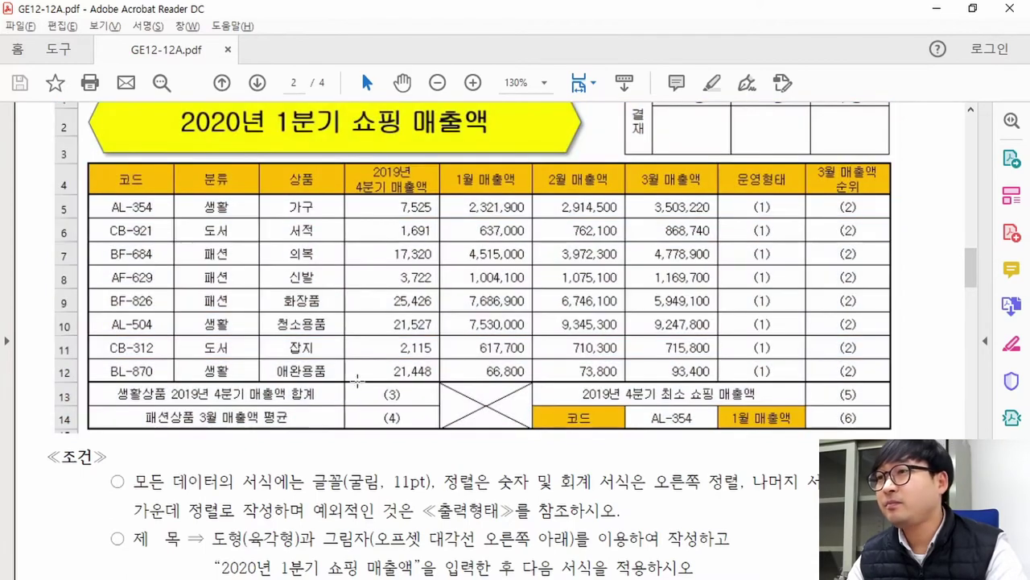
- Check function cells (3) to (6) in rows 13 and 14 of the PDF table for results needing the accounting format
left_click_drag(357, 383, 410, 397)
left_click_drag(249, 384, 293, 414)
left_click_drag(364, 400, 439, 403)
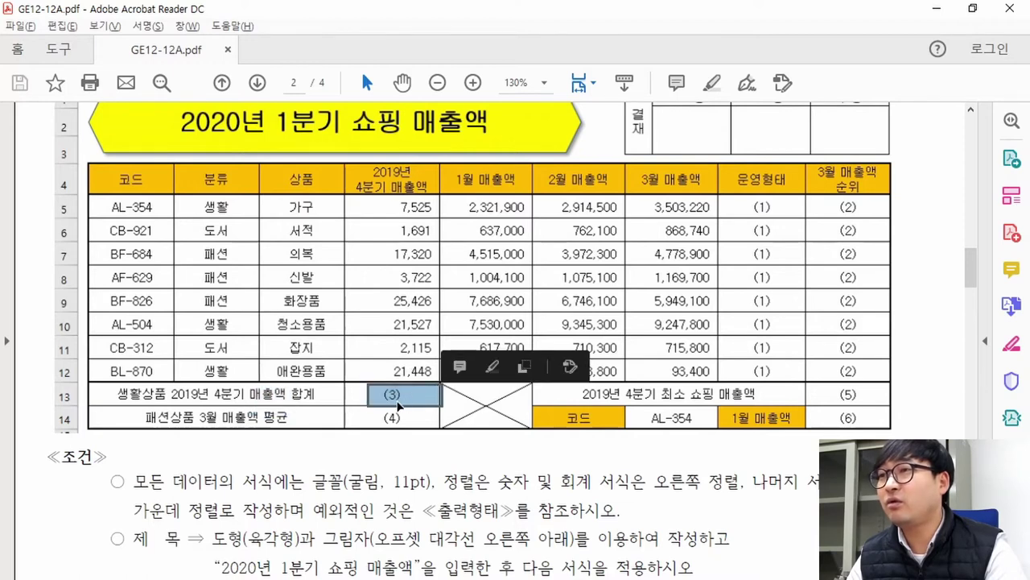
left_click_drag(216, 405, 290, 428)
left_click_drag(363, 420, 426, 424)
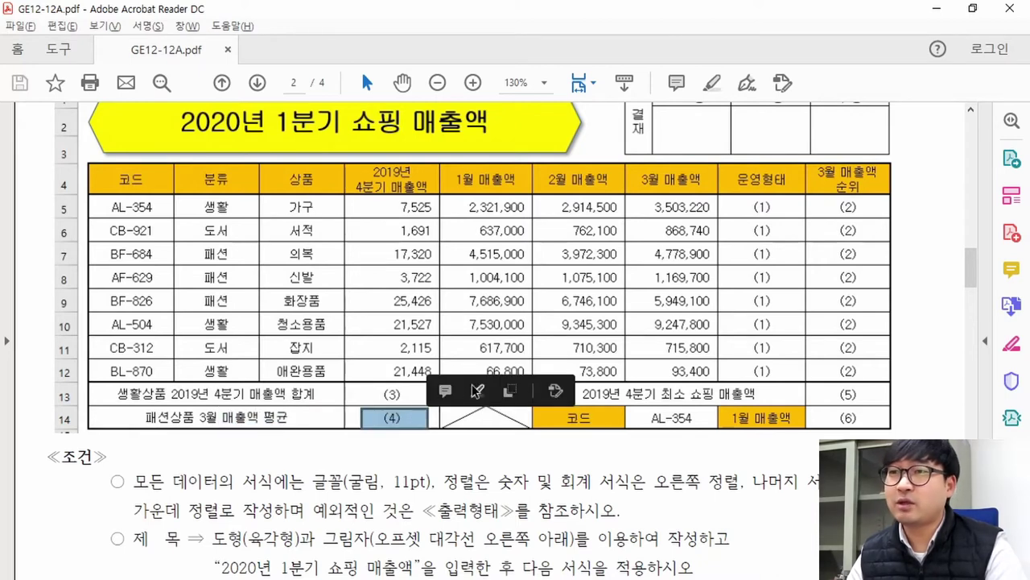
left_click(687, 374)
left_click_drag(654, 391, 875, 409)
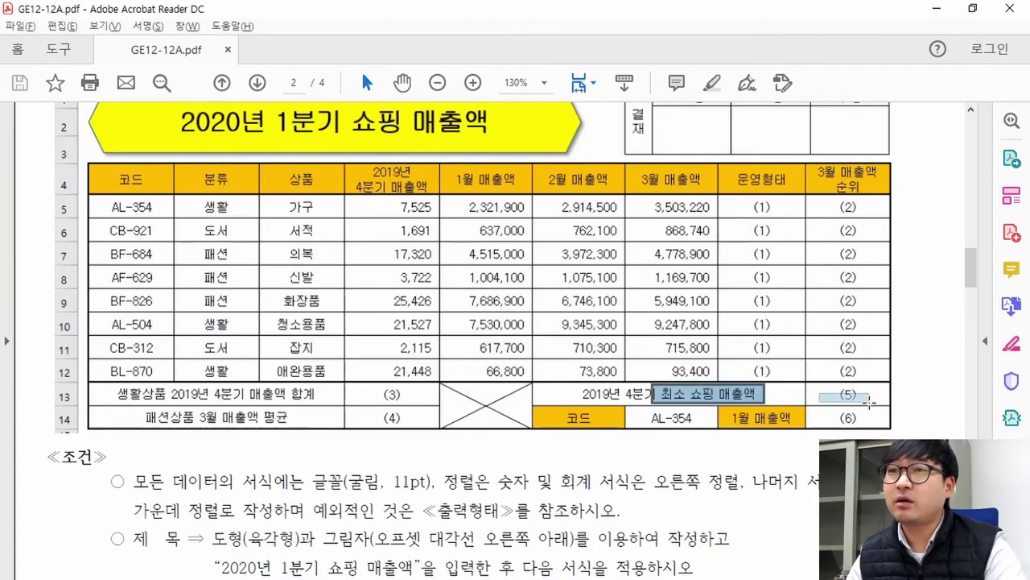
left_click_drag(813, 410, 860, 427)
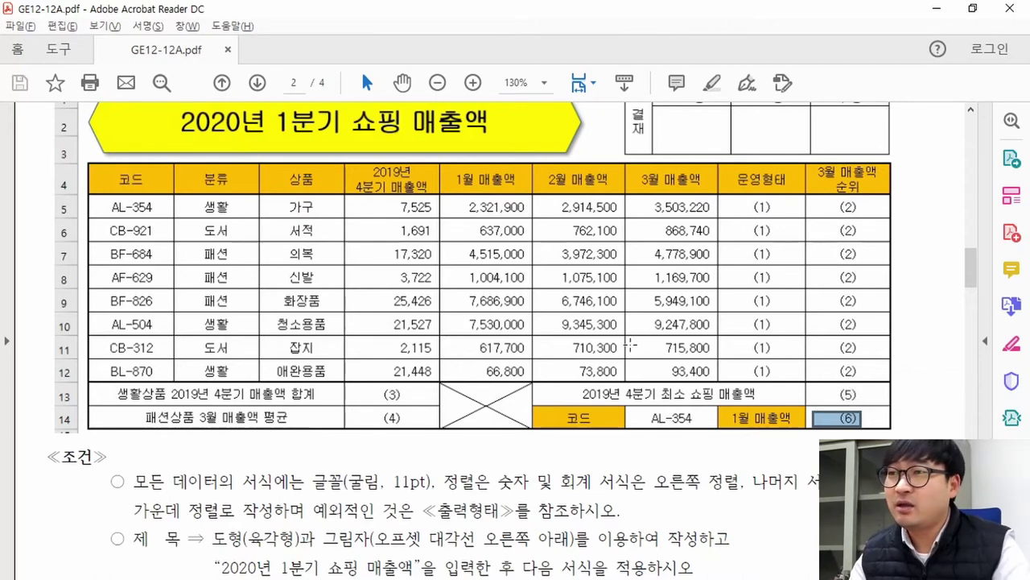
- Switch to Excel and right-align the sales figures in E5:H12
key("alt+Tab")
left_click(335, 348)
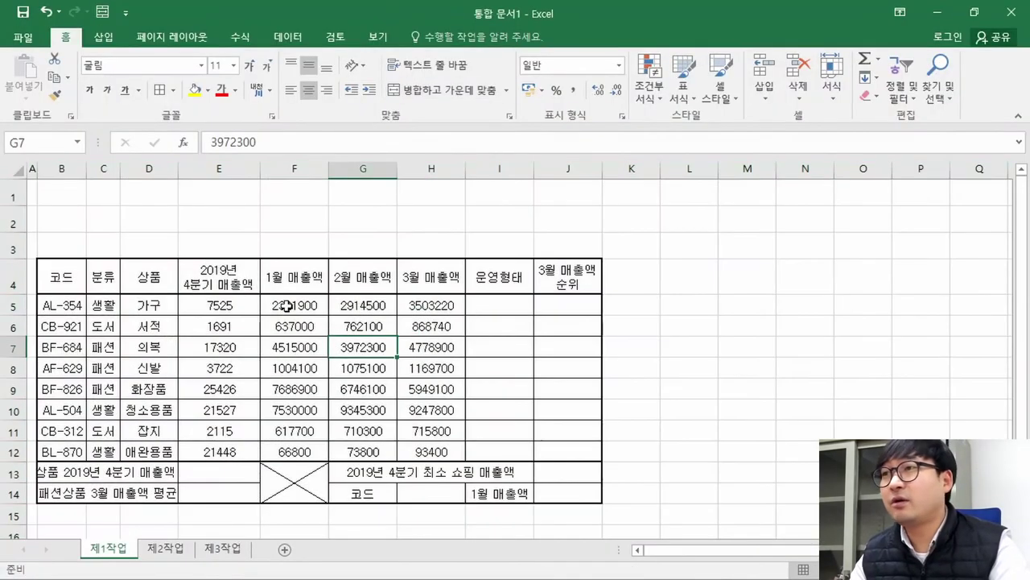
left_click_drag(210, 300, 426, 451)
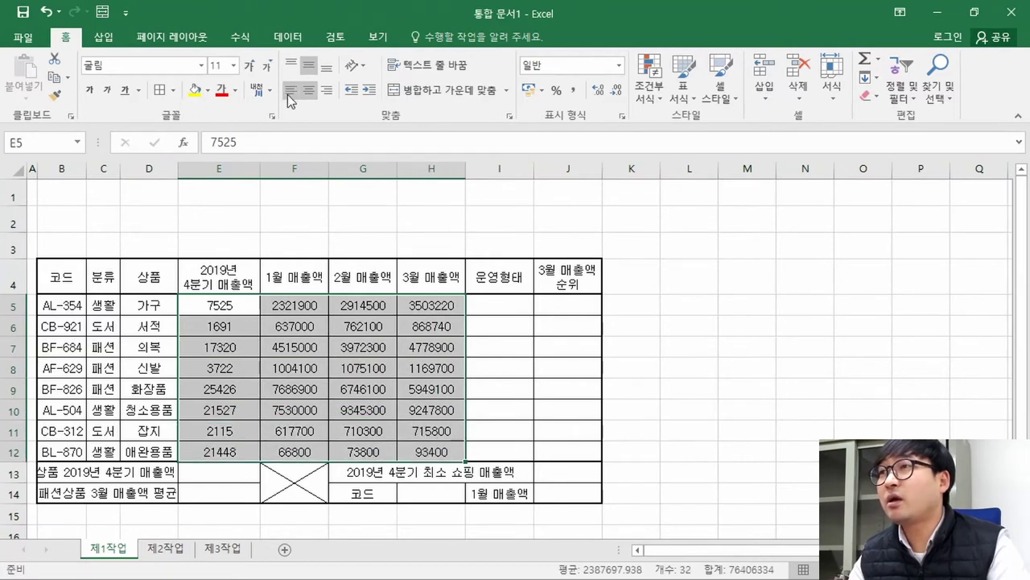
left_click(325, 89)
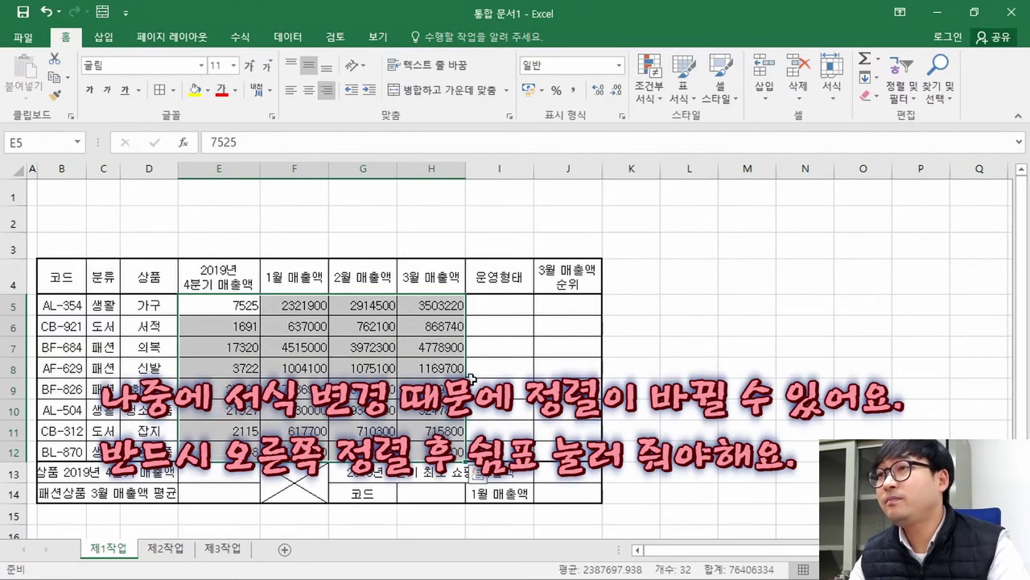
- Compare the comma format and right-hand spacing of the sales figures in the exam PDF with those in the Excel sheet
key("alt+Tab")
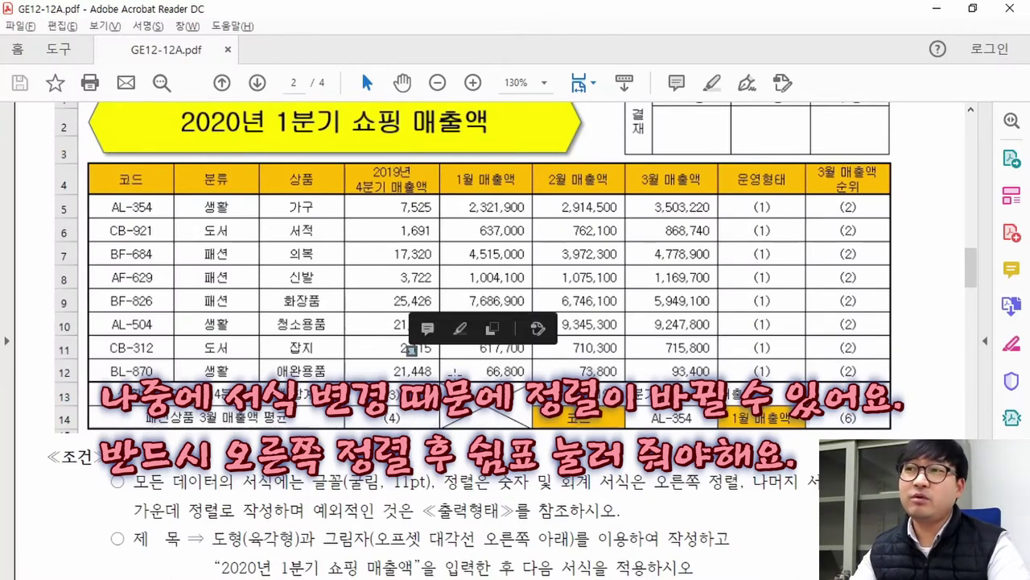
key("alt+Tab")
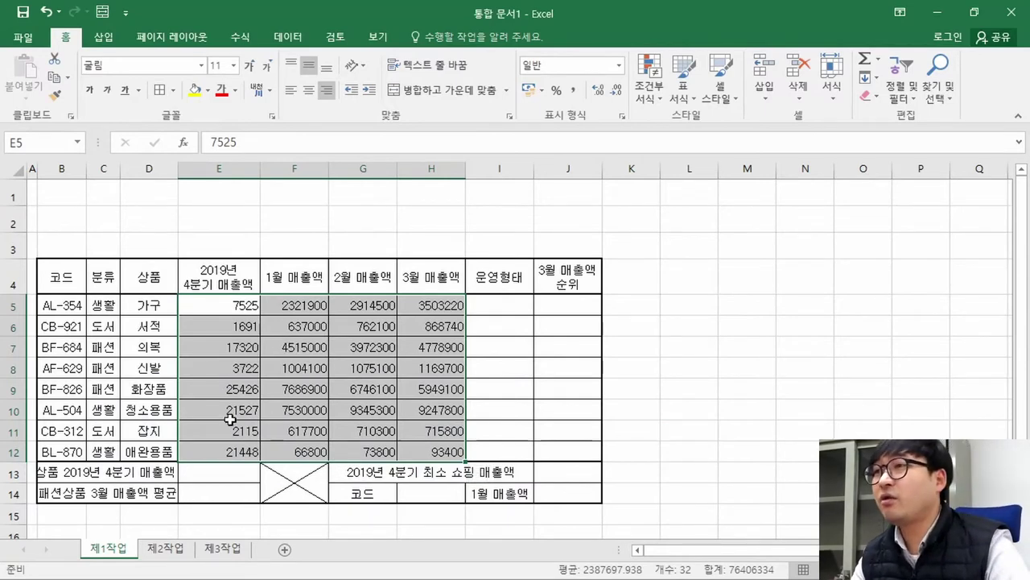
key("ctrl+q")
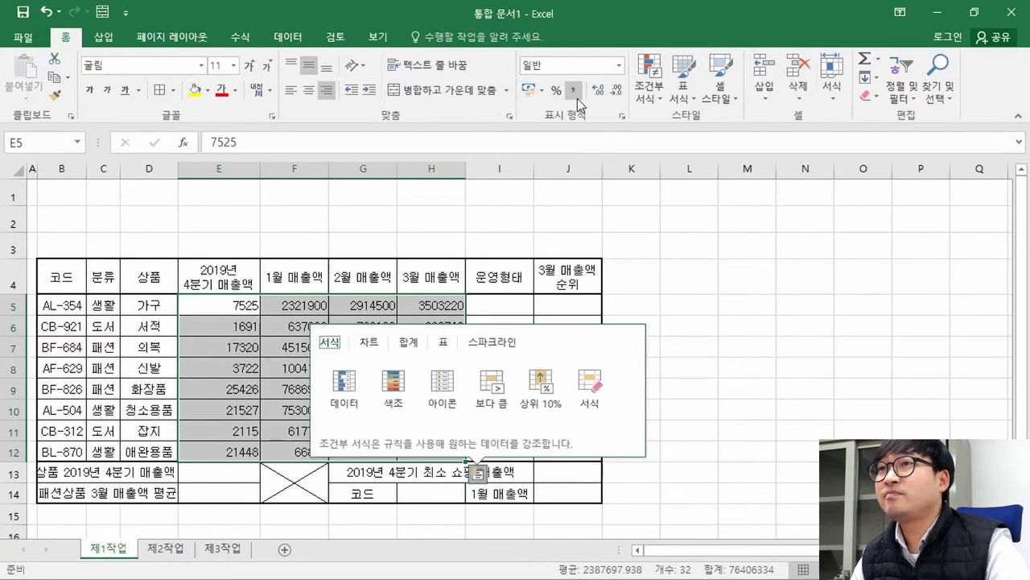
left_click(298, 326)
left_click(238, 302)
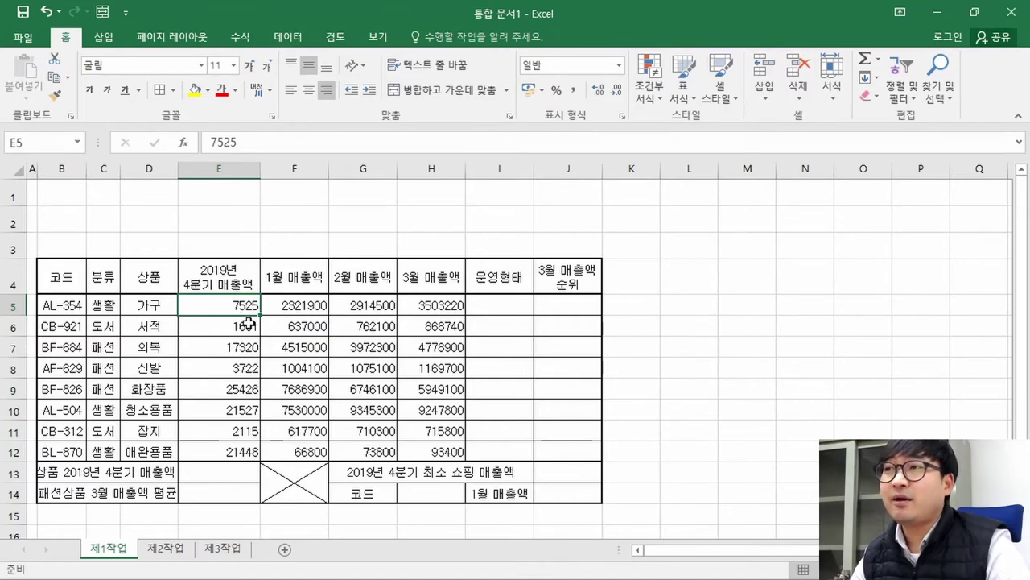
key("alt+Tab")
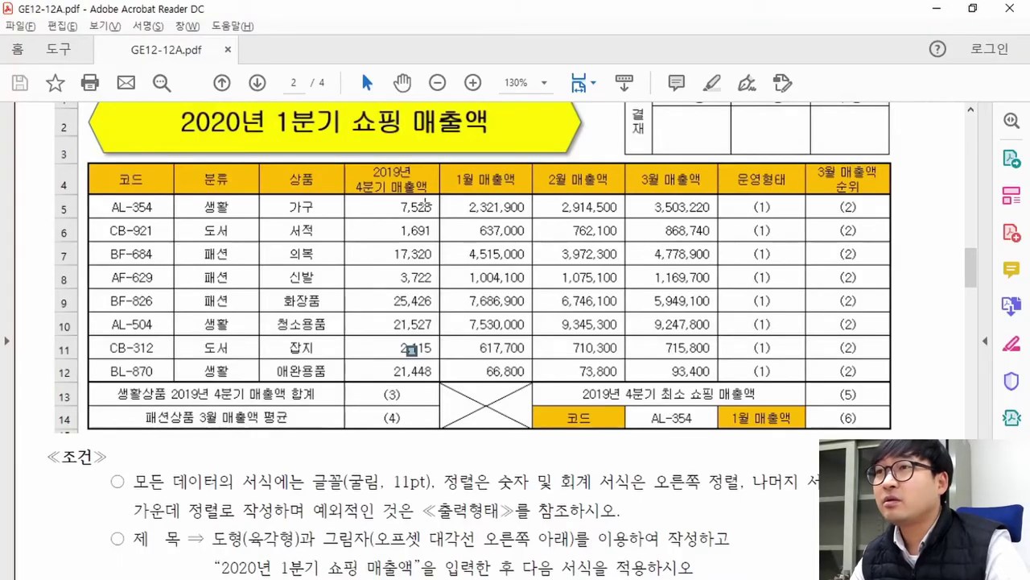
left_click_drag(429, 260, 441, 386)
left_click(434, 219)
left_click(447, 235)
left_click(445, 233)
left_click(520, 237)
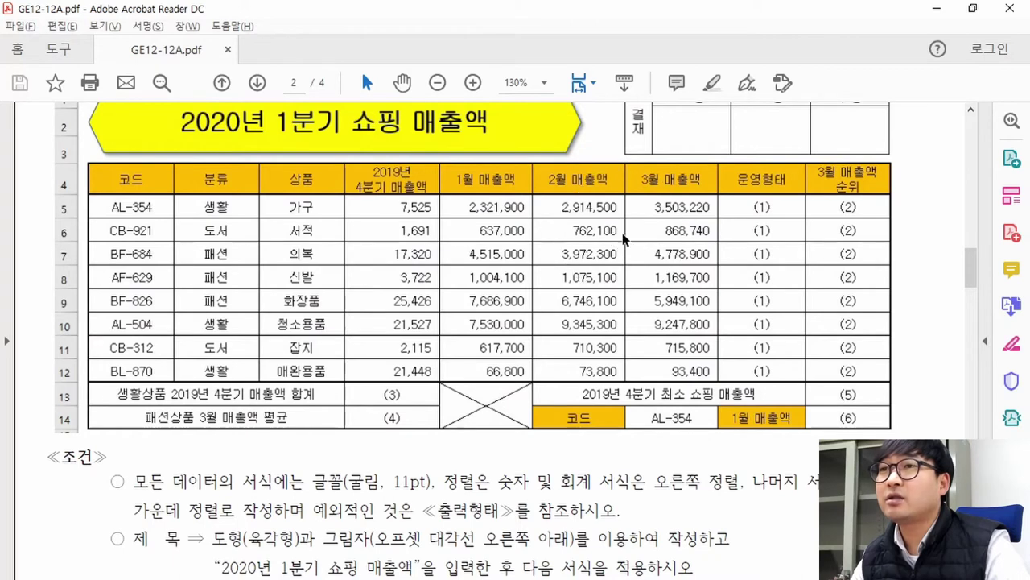
- Apply the comma style to the sales figures in E5:H12 of the Excel sheet
key("alt+Tab")
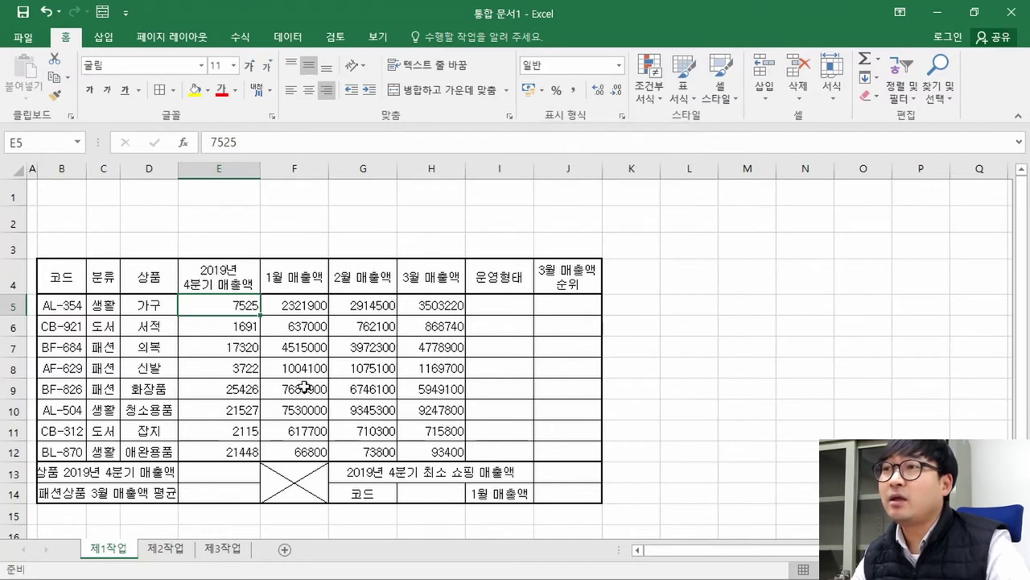
left_click_drag(217, 306, 440, 449)
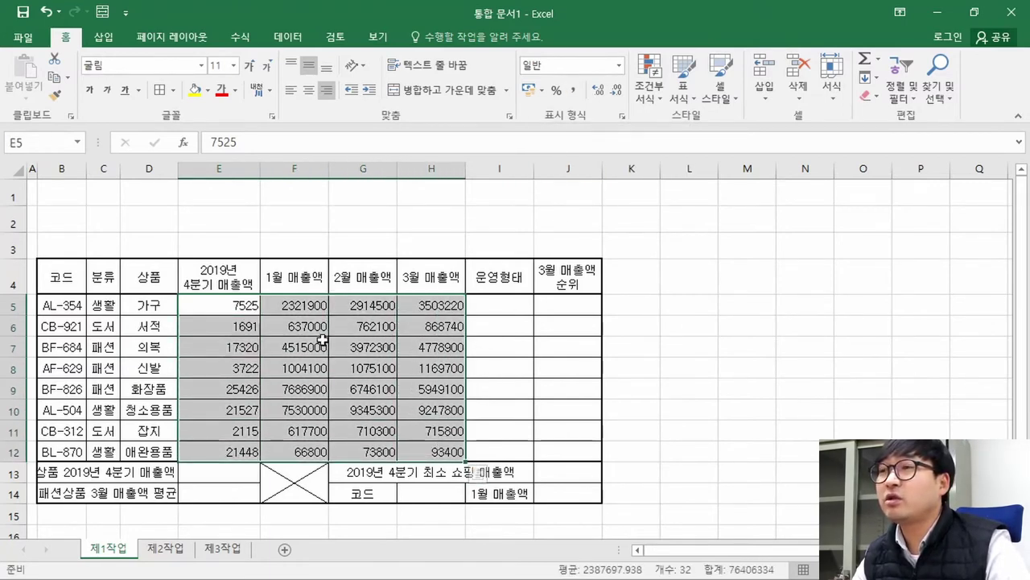
left_click(578, 97)
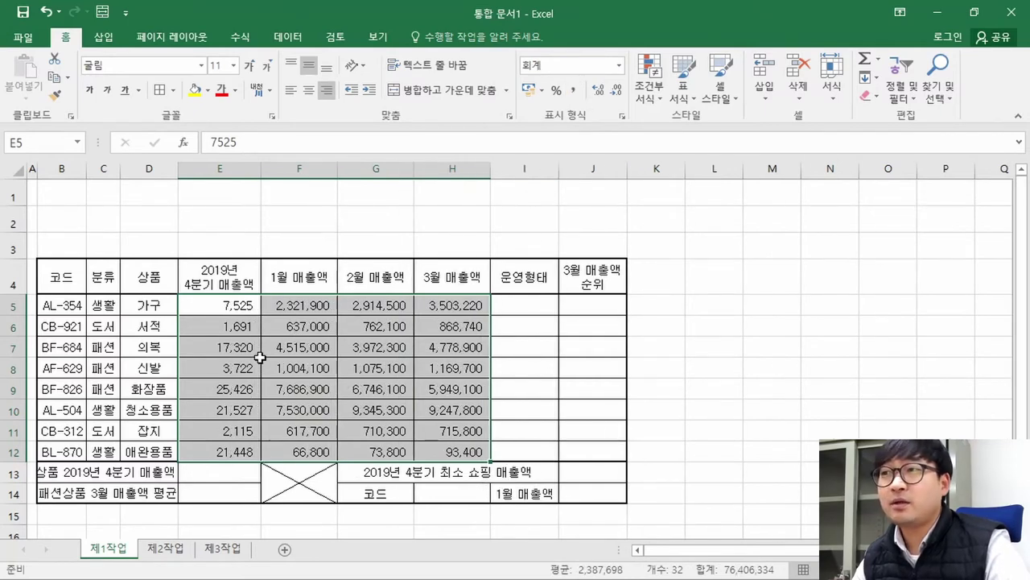
key("ctrl+q")
left_click(270, 328)
left_click_drag(242, 306, 460, 445)
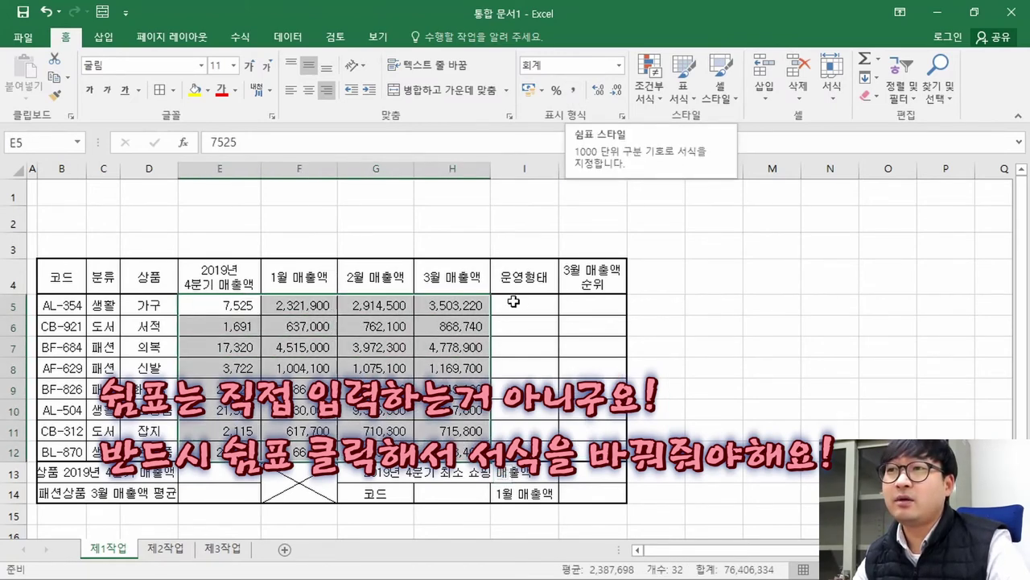
- Right-align the function result cells E13:E14 and J13:J14 in the Excel sheet and apply the comma style to them
left_click_drag(234, 468, 235, 491)
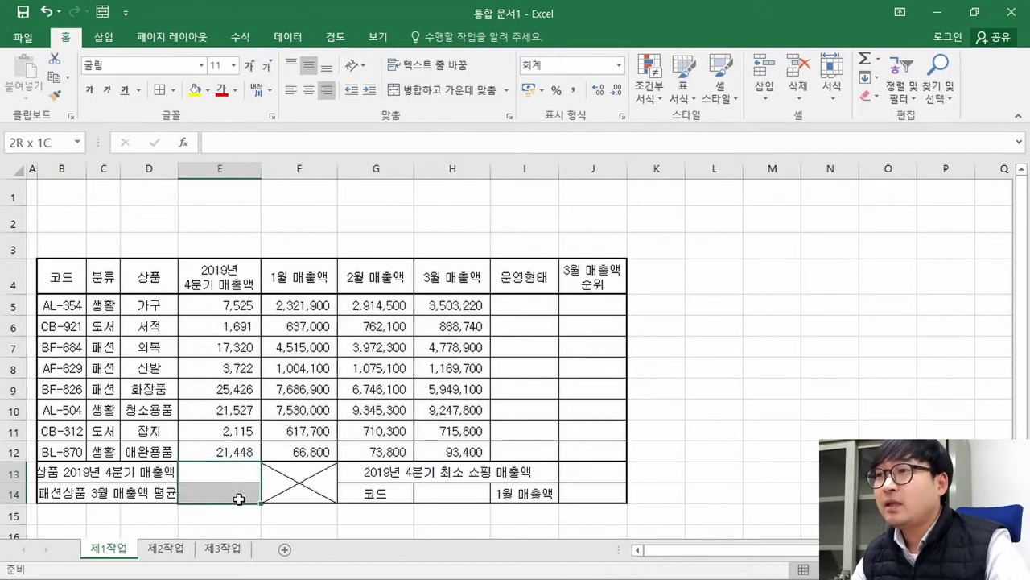
key("alt+Tab")
left_click_drag(382, 388, 412, 430)
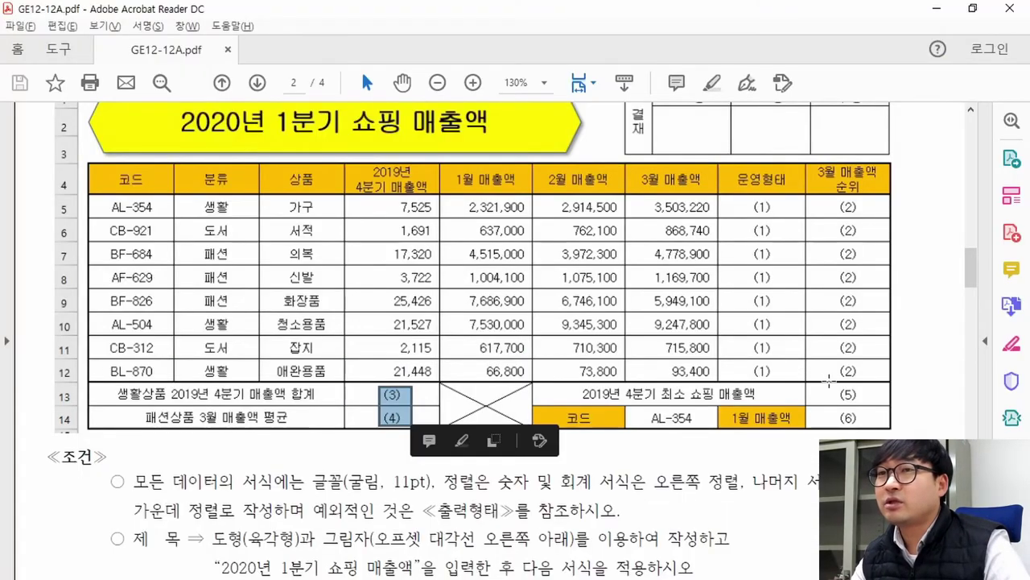
key("alt+Tab")
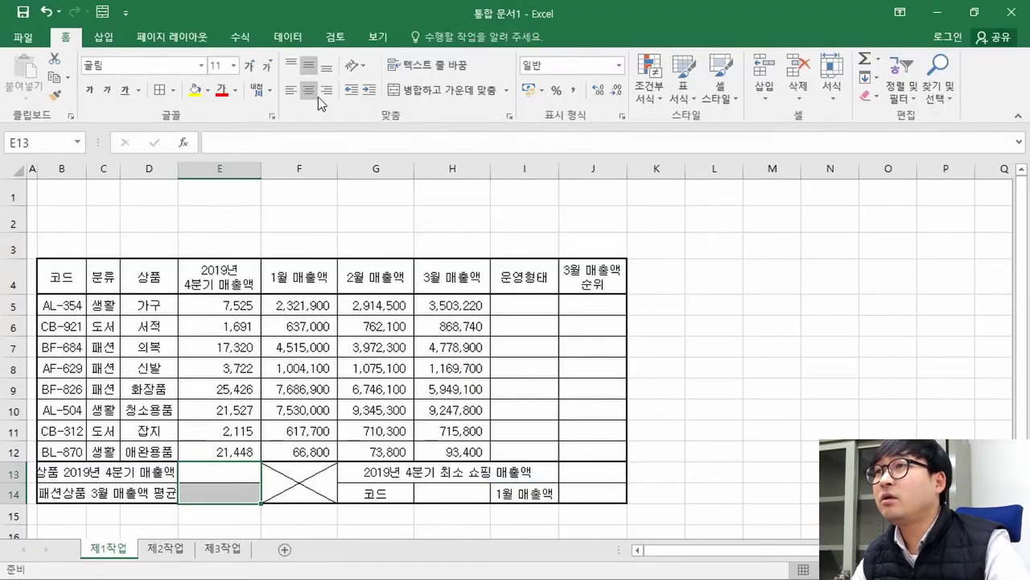
left_click(573, 89)
left_click_drag(593, 473, 593, 493)
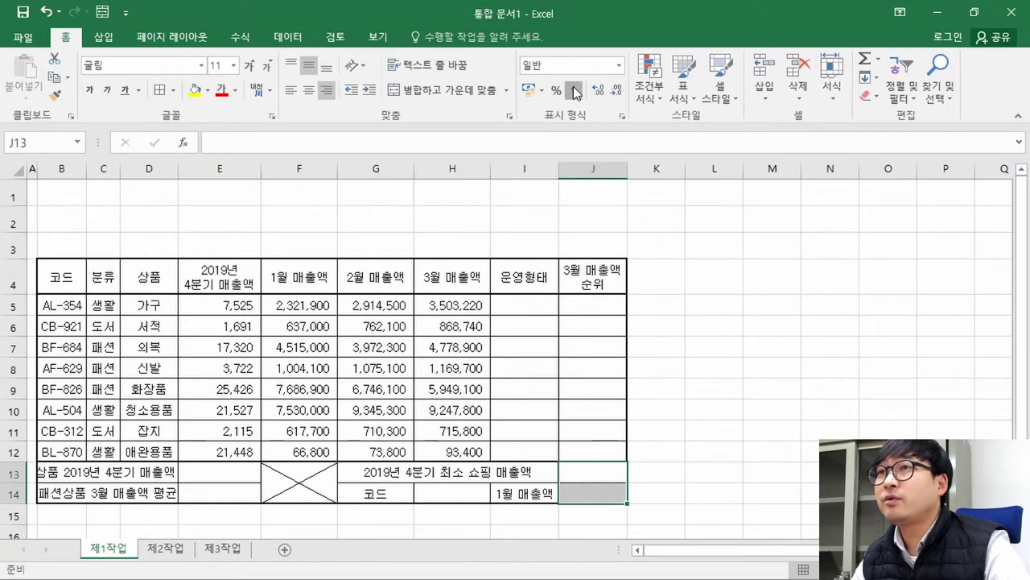
left_click(281, 371)
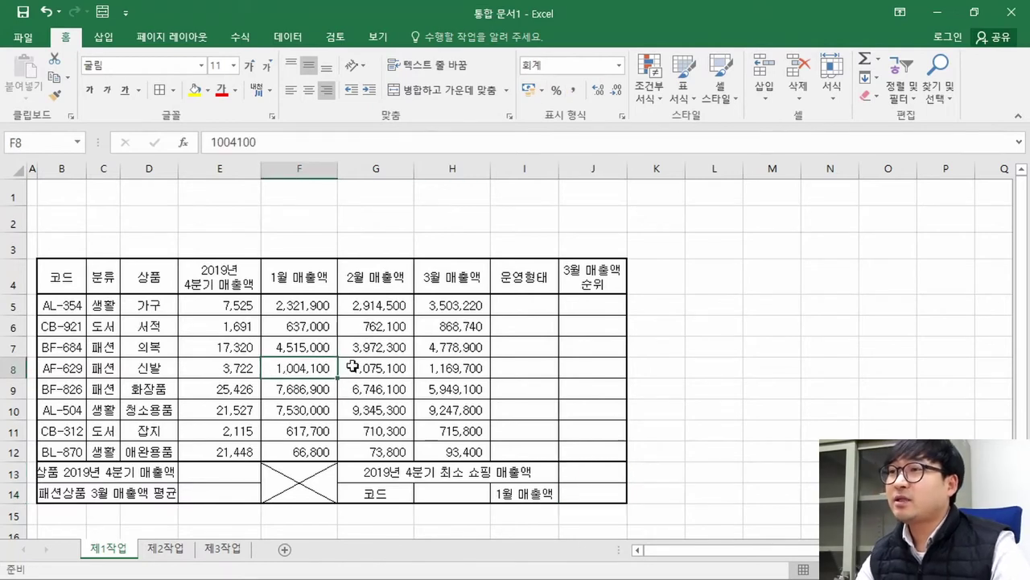
- Read the alignment rule in the exam PDF's 조건 and its reference to 출력형태 for exceptions
key("alt+Tab")
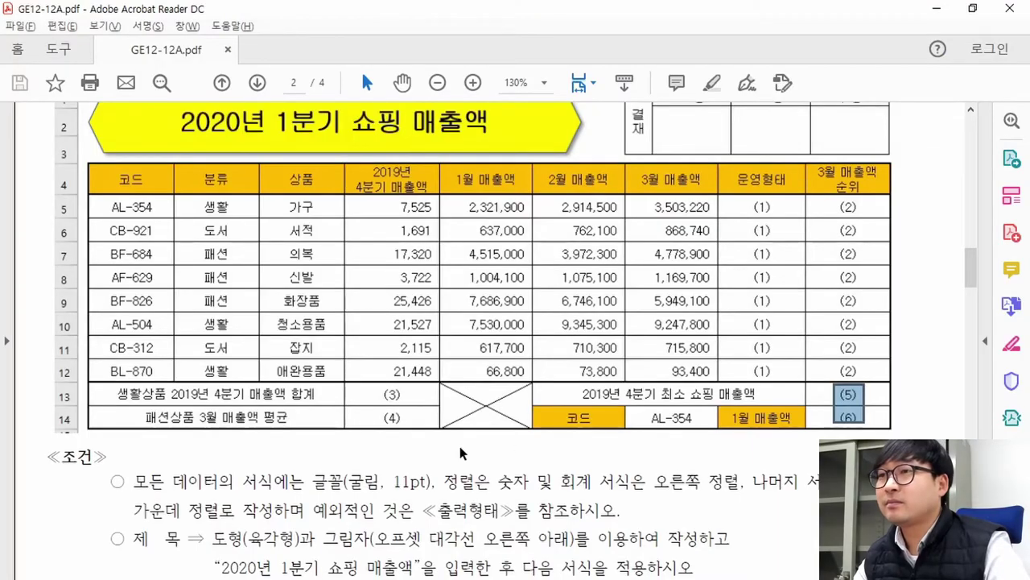
scroll(463, 454, "down", 2)
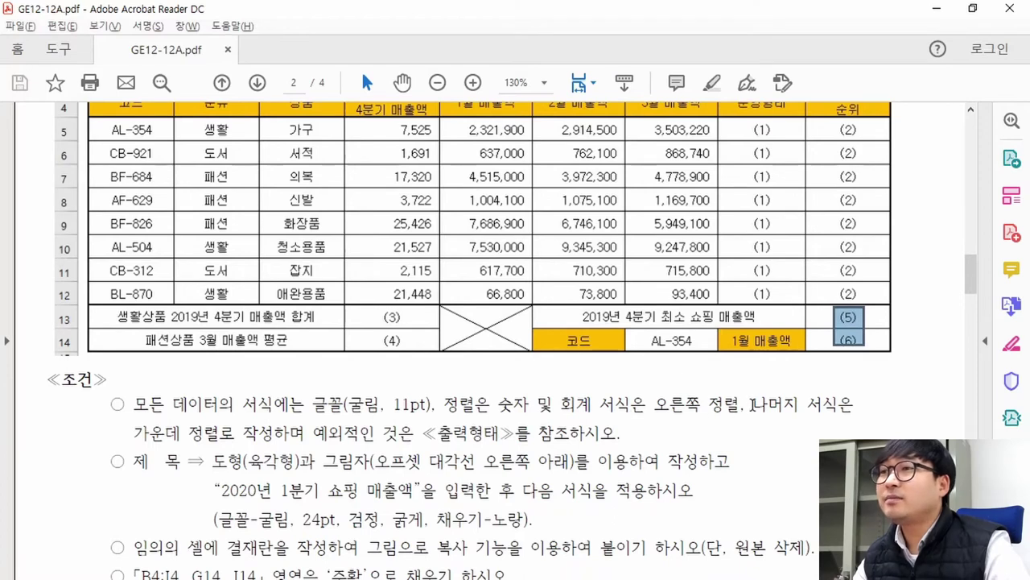
left_click_drag(752, 404, 785, 407)
left_click_drag(312, 432, 576, 436)
left_click_drag(314, 434, 616, 435)
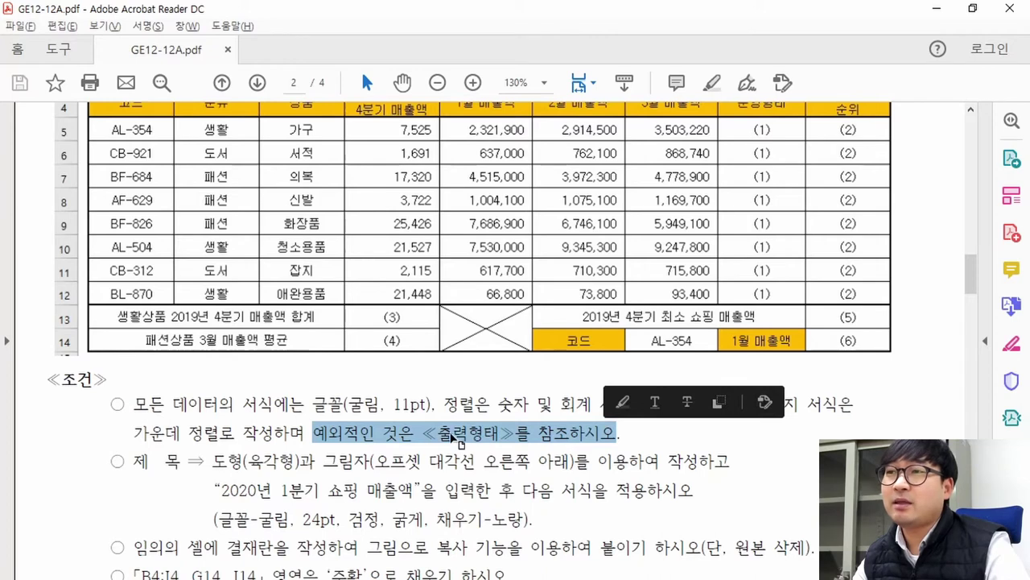
scroll(477, 442, "up", 3)
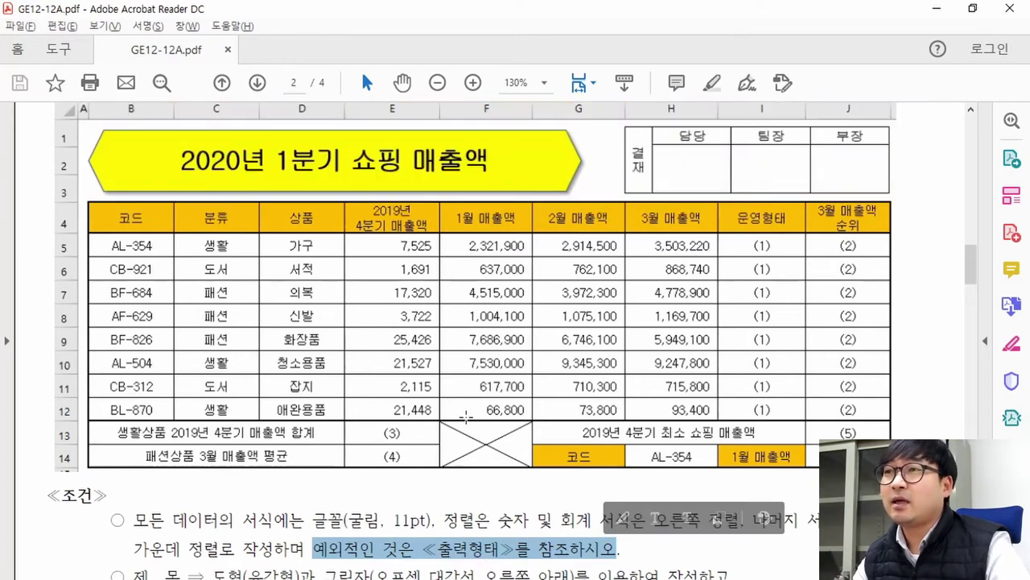
- Compare the column widths of the 출력형태 table in the exam PDF with those of the Excel table
key("alt+Tab")
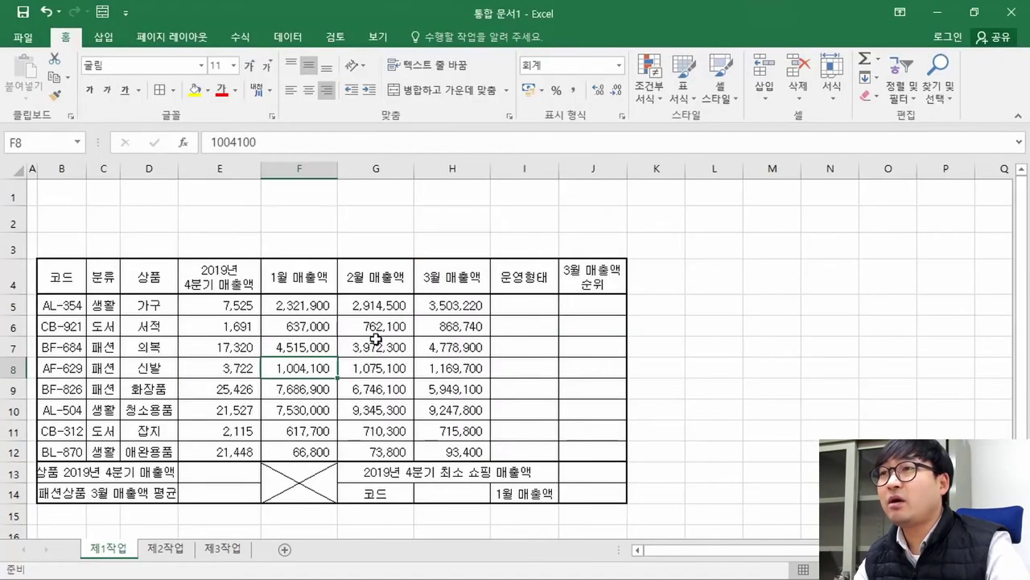
key("alt+Tab")
key("alt+Tab")
key("alt+Tab")
key("alt+Tab")
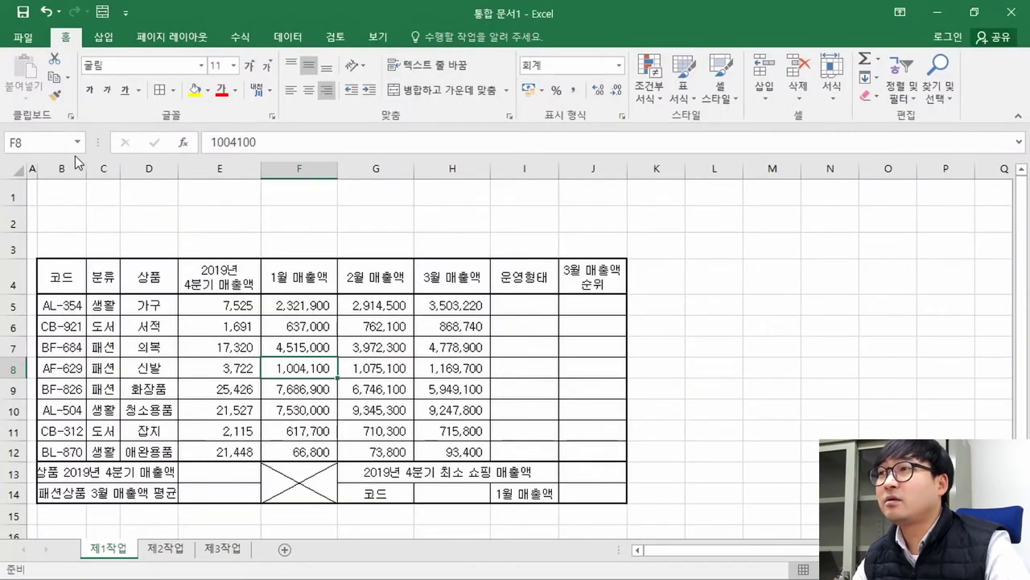
key("alt+Tab")
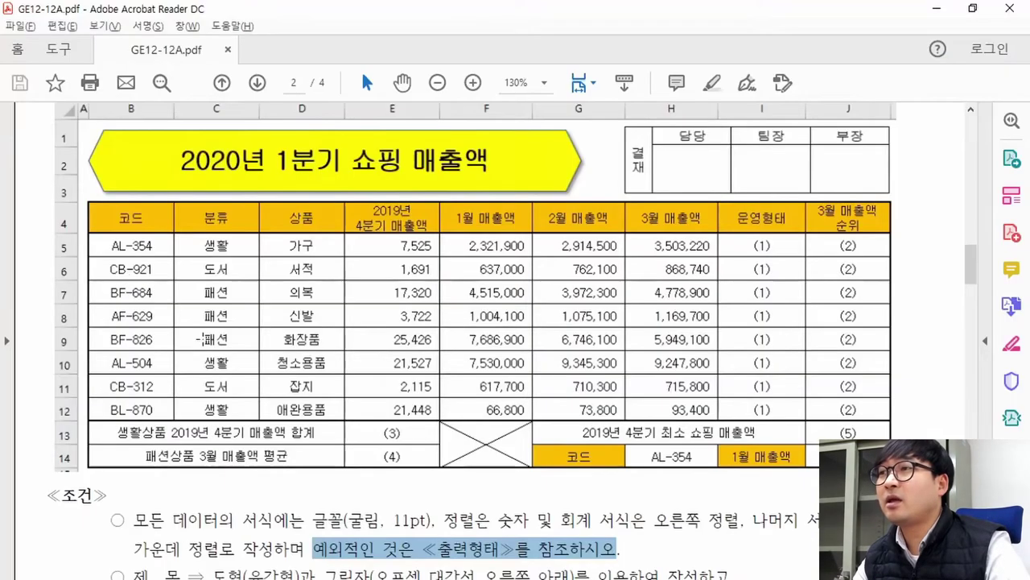
left_click_drag(87, 234, 114, 331)
key("alt+Tab")
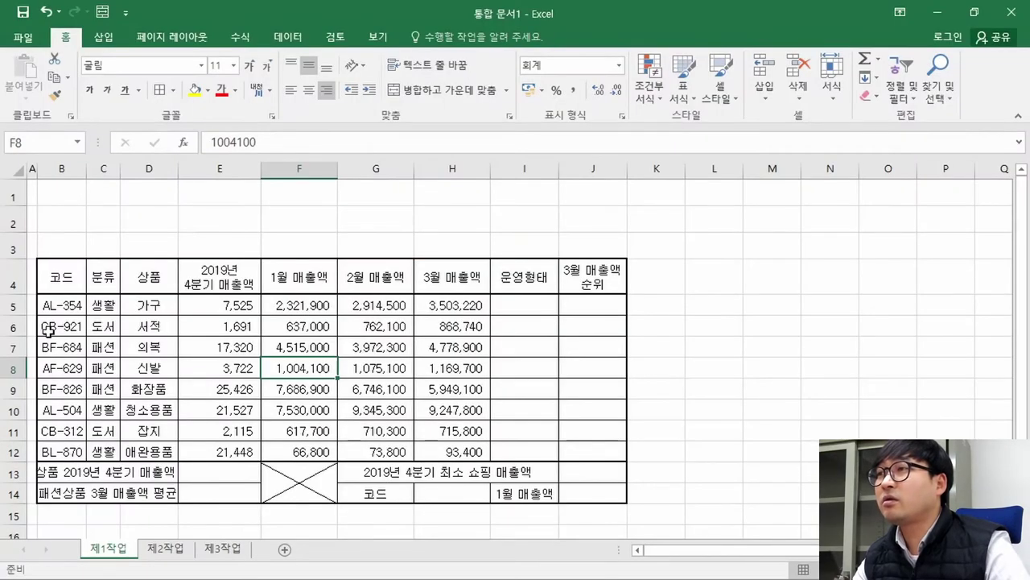
- Widen columns B, C and D in the Excel sheet to match the PDF's 코드, 분류 and 상품 columns
left_click(49, 330)
left_click_drag(87, 169, 201, 170)
key("alt+Tab")
key("alt+Tab")
left_click_drag(263, 171, 287, 172)
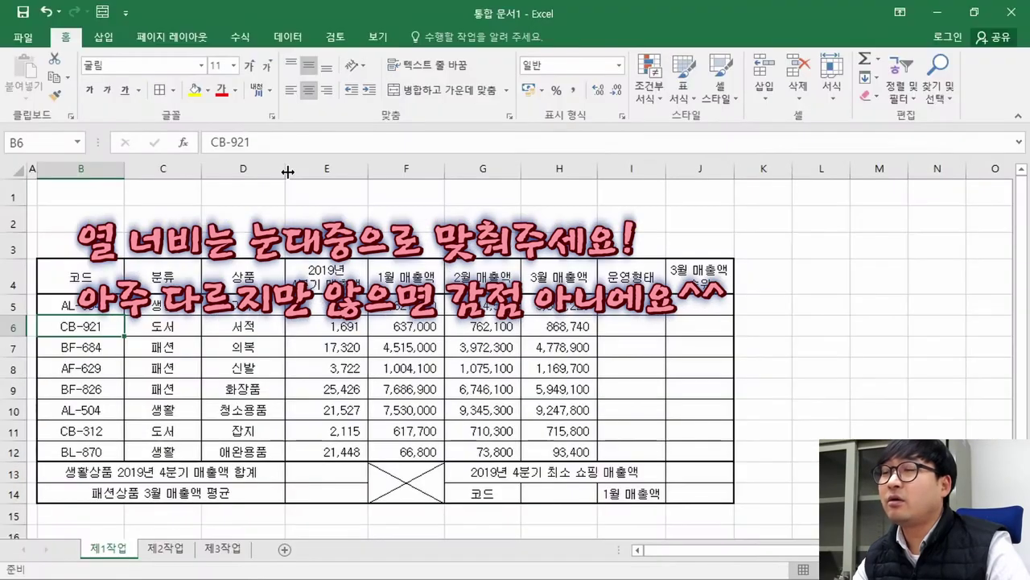
- Set columns E to G, the 4분기, 1월 and 2월 매출액 figures, to a uniform width of 14
left_click_drag(368, 169, 388, 167)
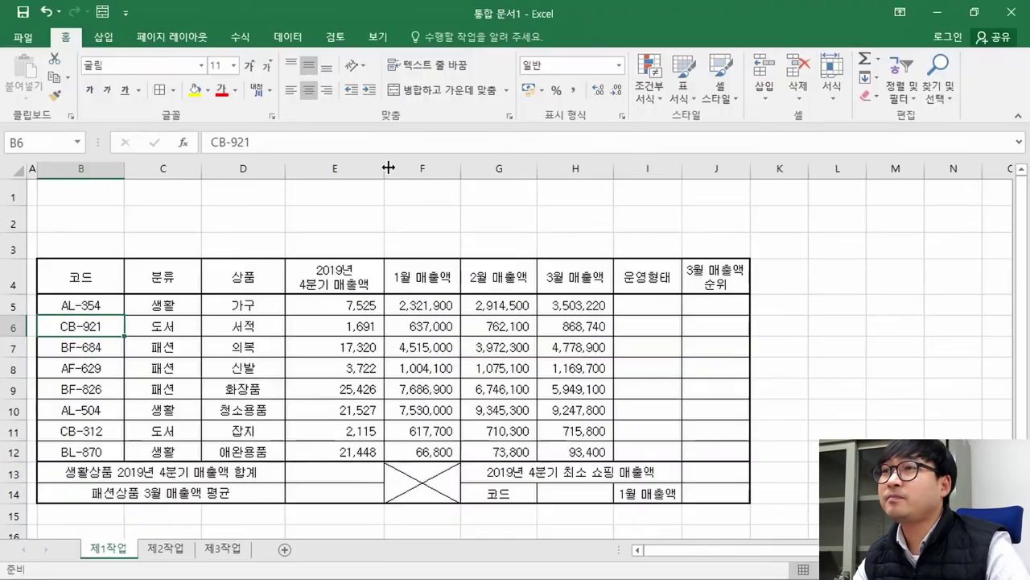
left_click_drag(462, 171, 479, 171)
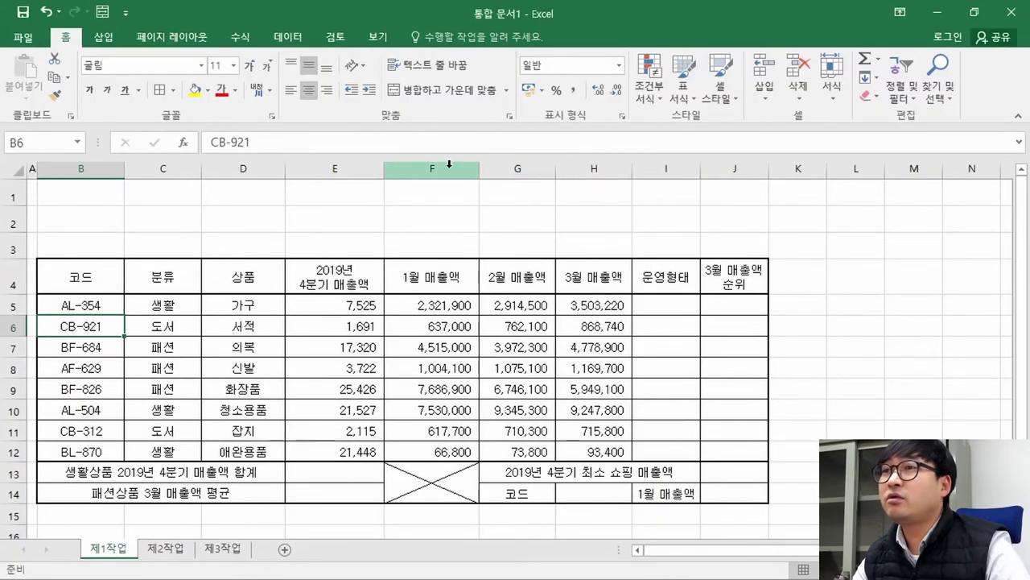
right_click(362, 169)
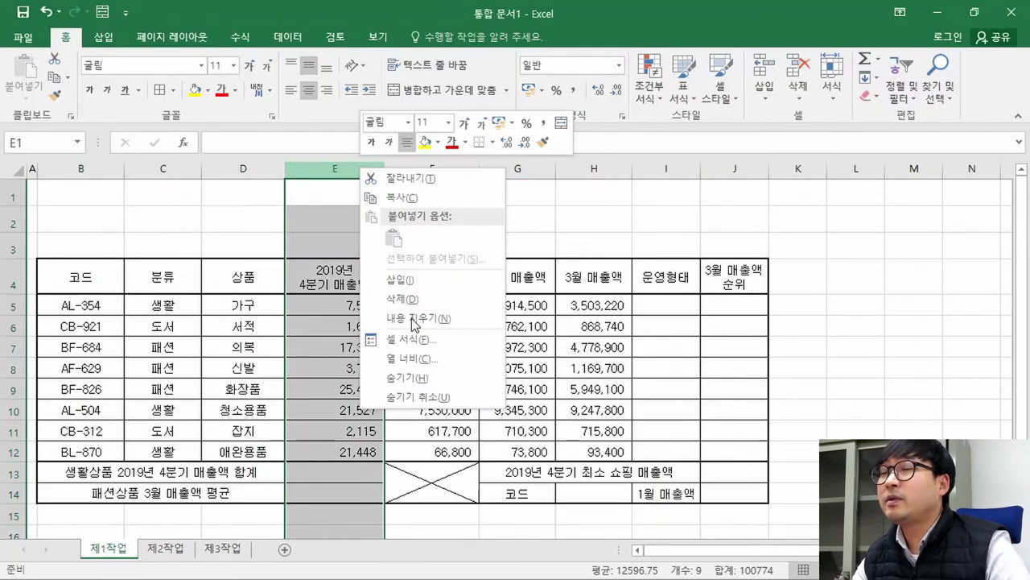
left_click(395, 361)
key("Return")
left_click_drag(348, 169, 505, 171)
right_click(505, 170)
left_click(560, 362)
type("14")
key("Return")
left_click(516, 366)
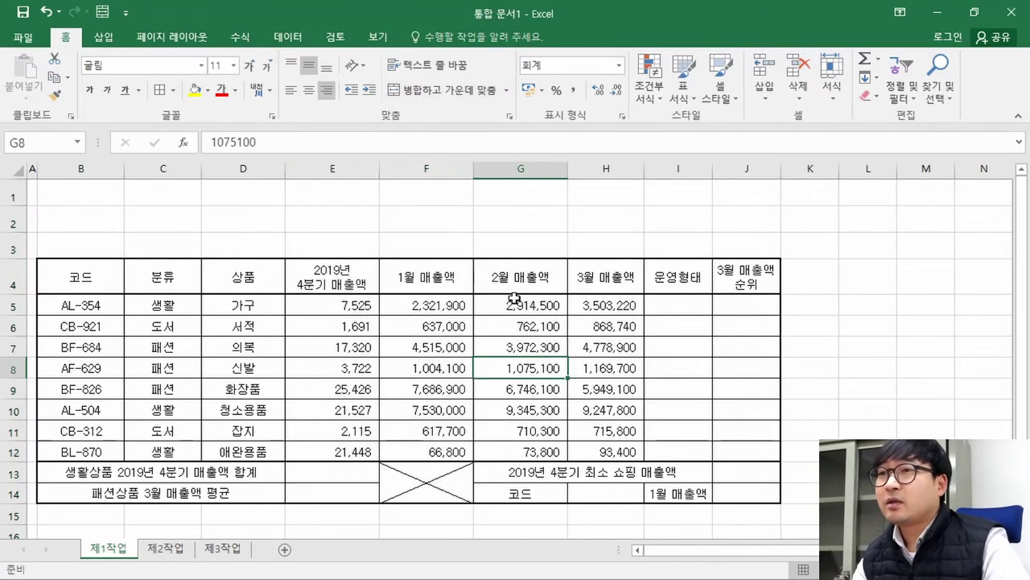
- Set the 3월 매출액 column H to a width of 14, the same as columns E to G
right_click(599, 171)
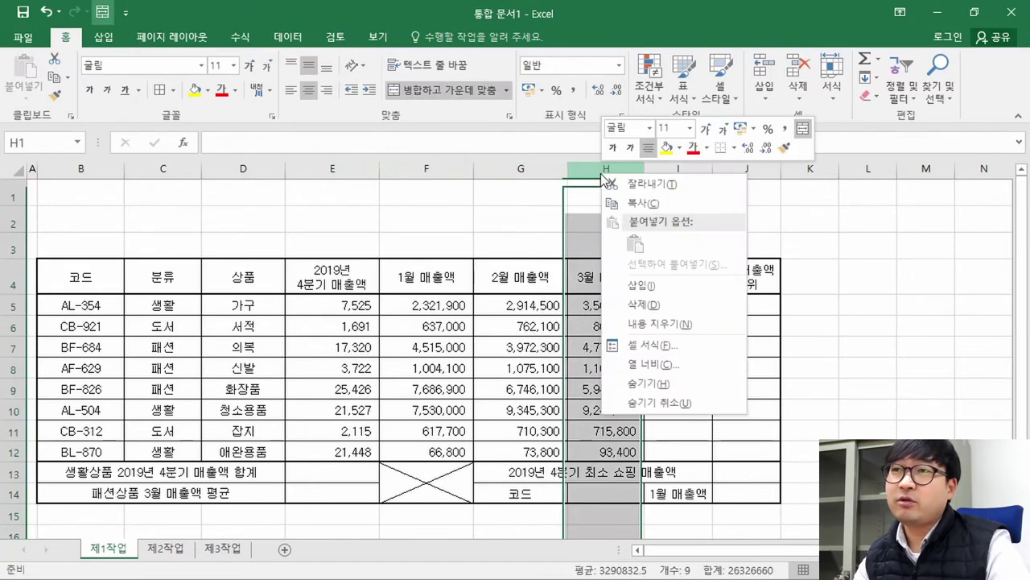
left_click(649, 368)
key("Return")
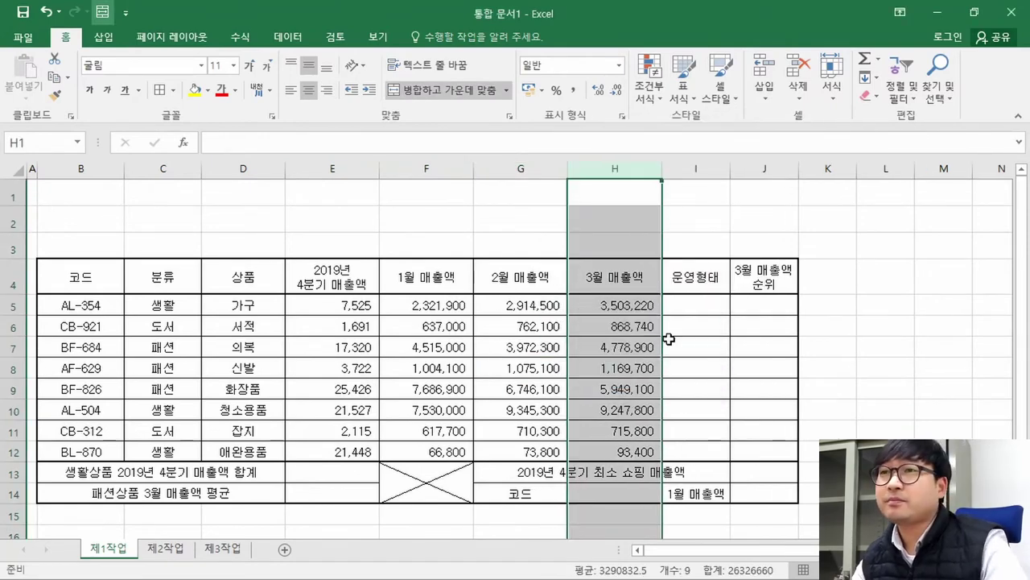
- Widen the 운영형태 column I and the 3월 매출액 순위 column J, checking their proportions against the exam PDF
key("alt+Tab")
key("alt+Tab")
left_click_drag(729, 168, 749, 169)
left_click_drag(818, 170, 842, 169)
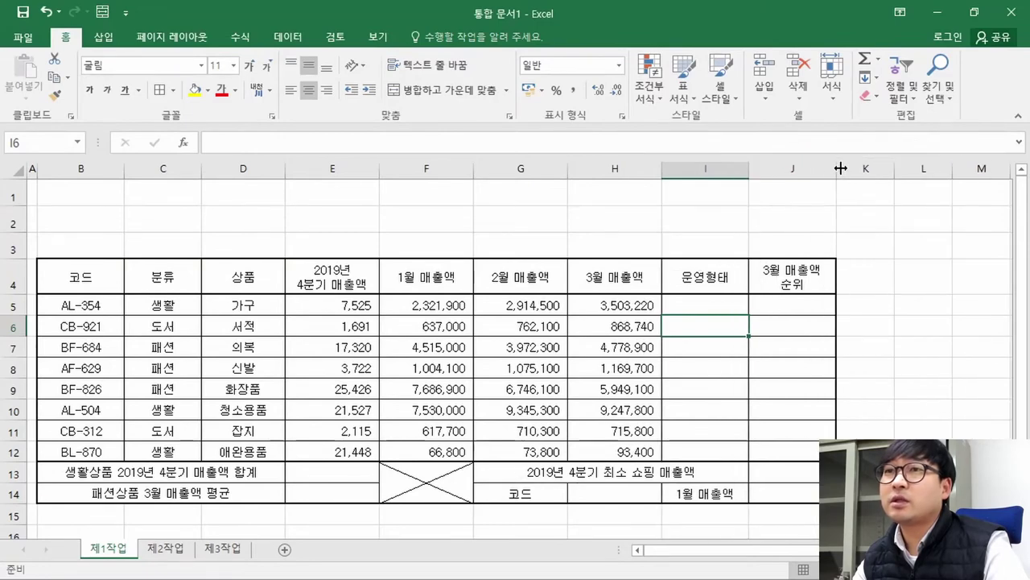
key("alt+Tab")
key("alt+Tab")
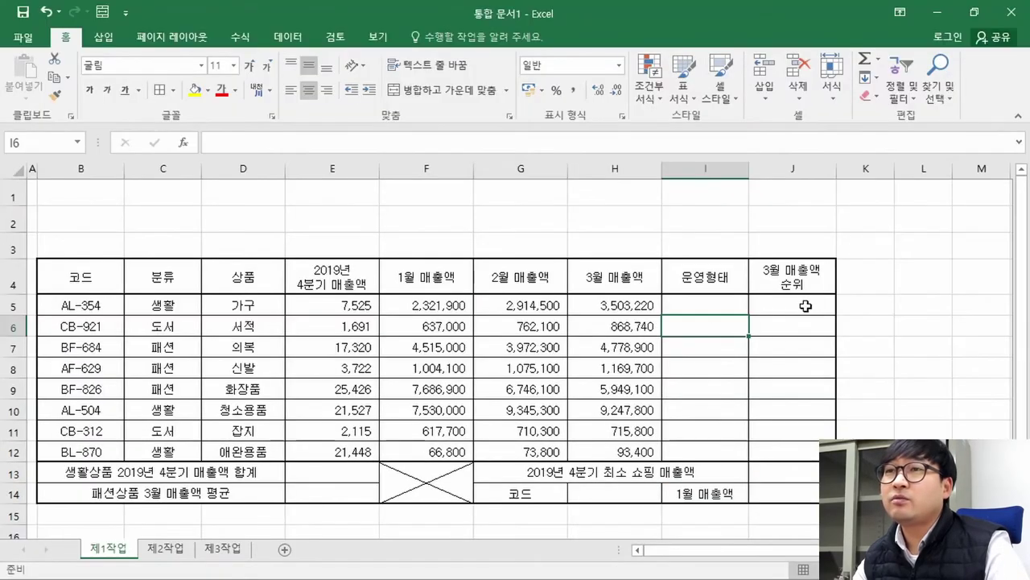
key("alt+Tab")
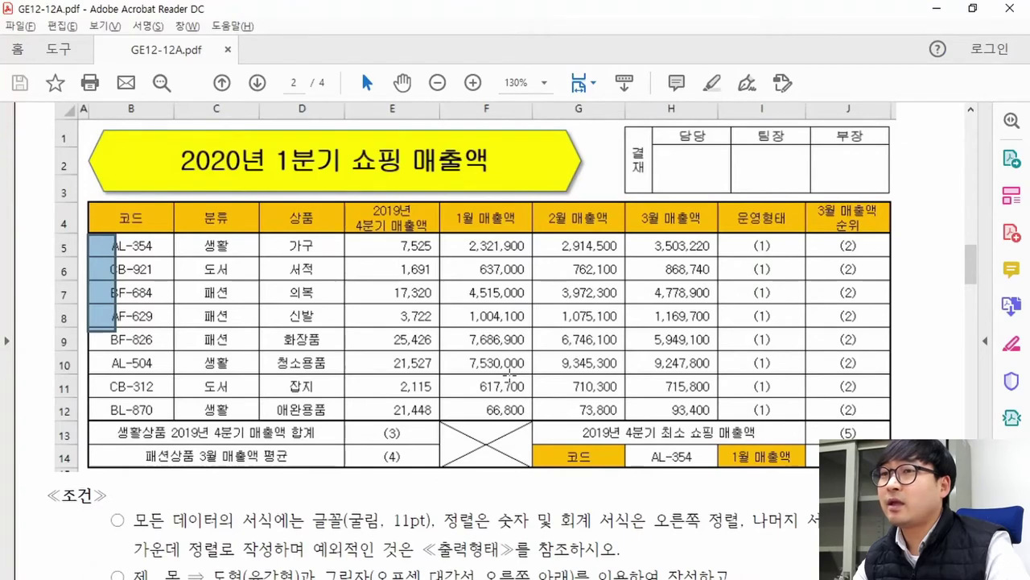
key("alt+Tab")
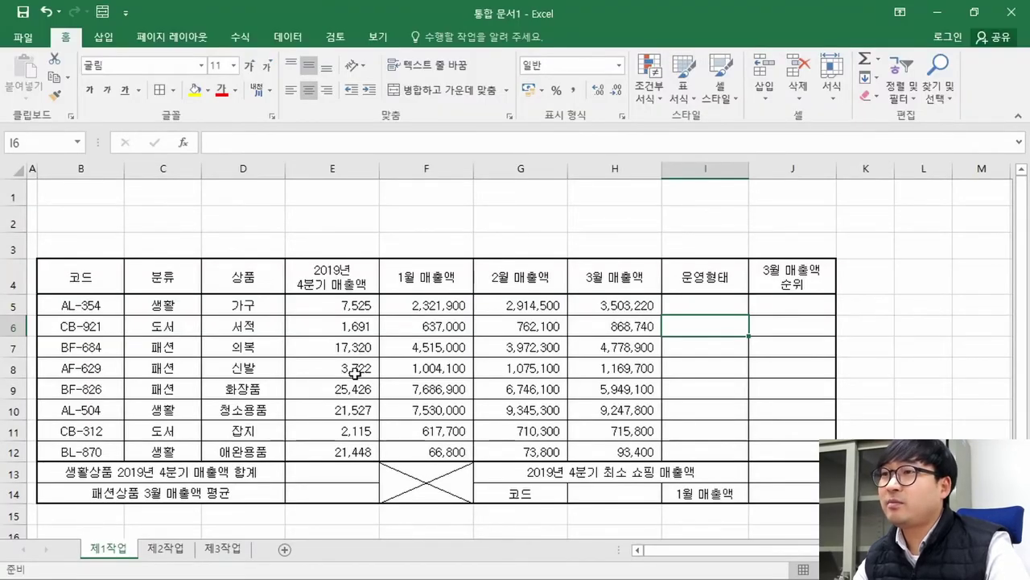
- Examine the title condition in the exam PDF and the shape's extent above the table in 출력형태
key("alt+Tab")
scroll(354, 372, "down", 3)
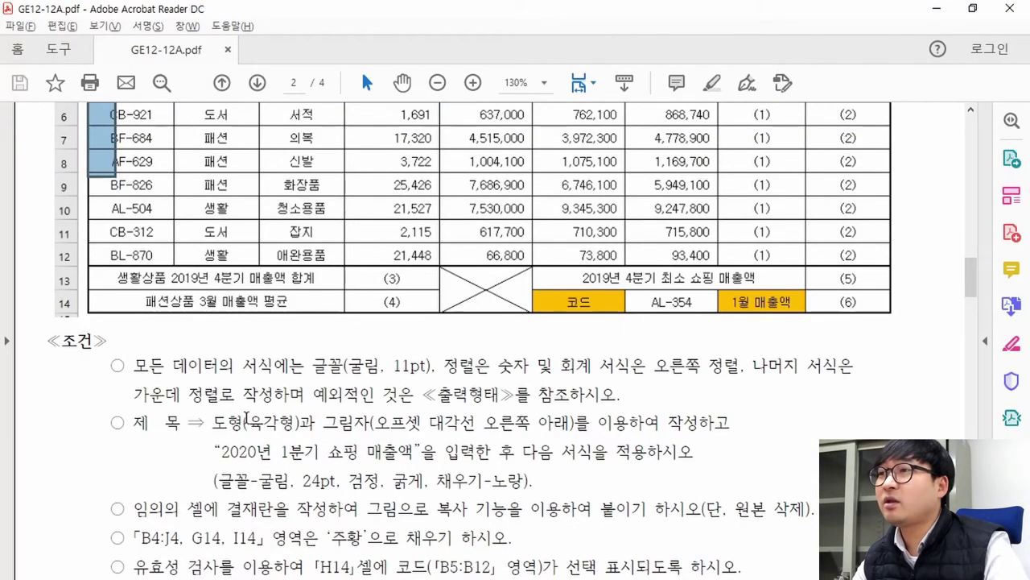
left_click_drag(133, 422, 299, 423)
scroll(242, 338, "up", 5)
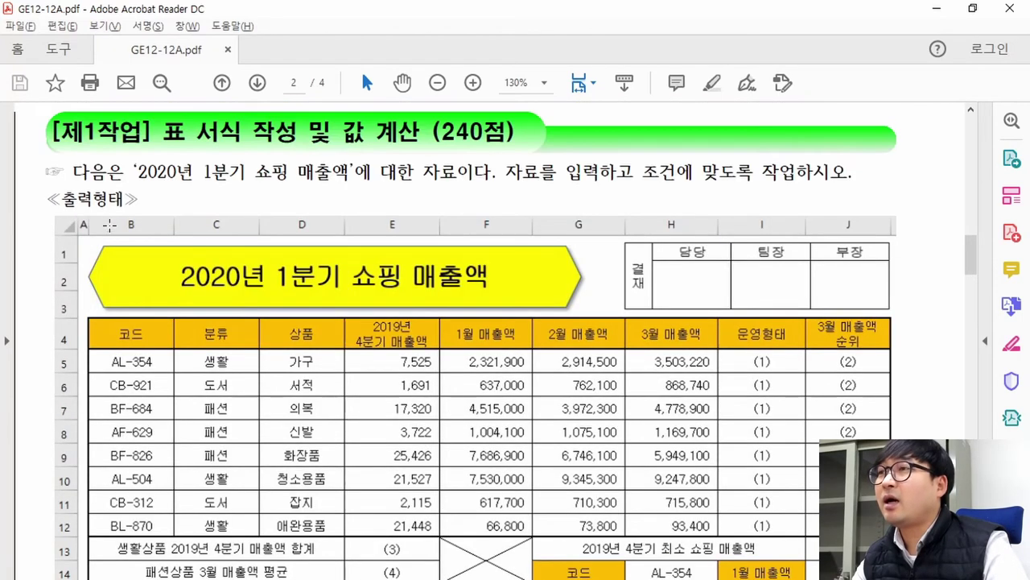
left_click_drag(183, 263, 389, 349)
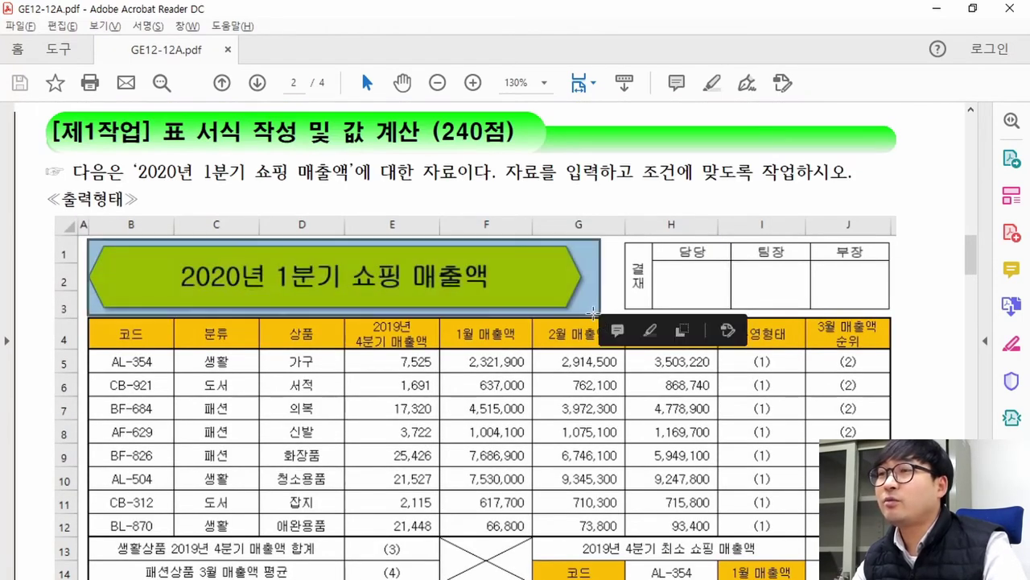
scroll(389, 349, "down", 5)
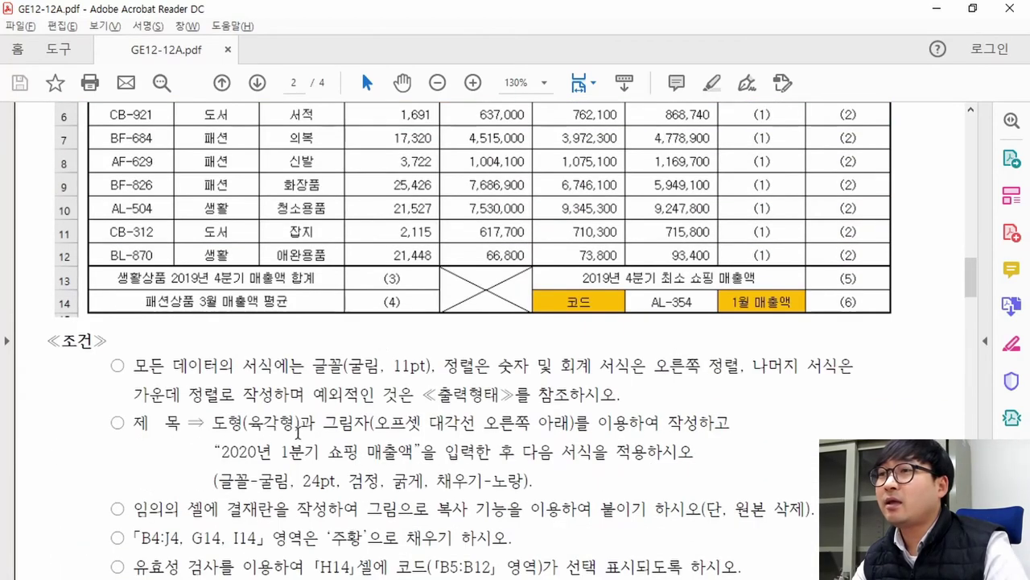
left_click_drag(212, 423, 305, 424)
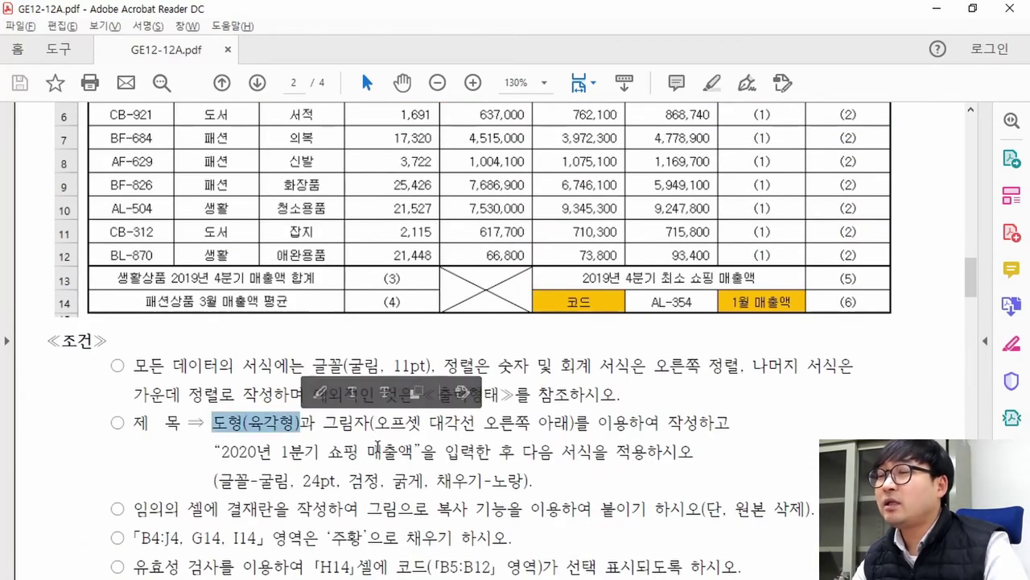
- Switch to Excel and open the gallery of insertable shapes for the title shape
key("alt+Tab")
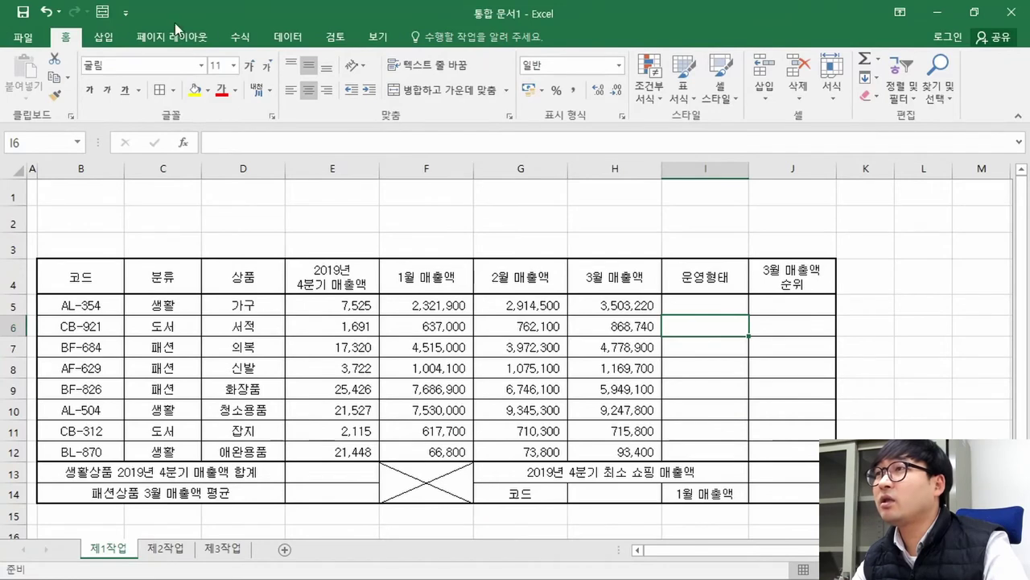
left_click(100, 38)
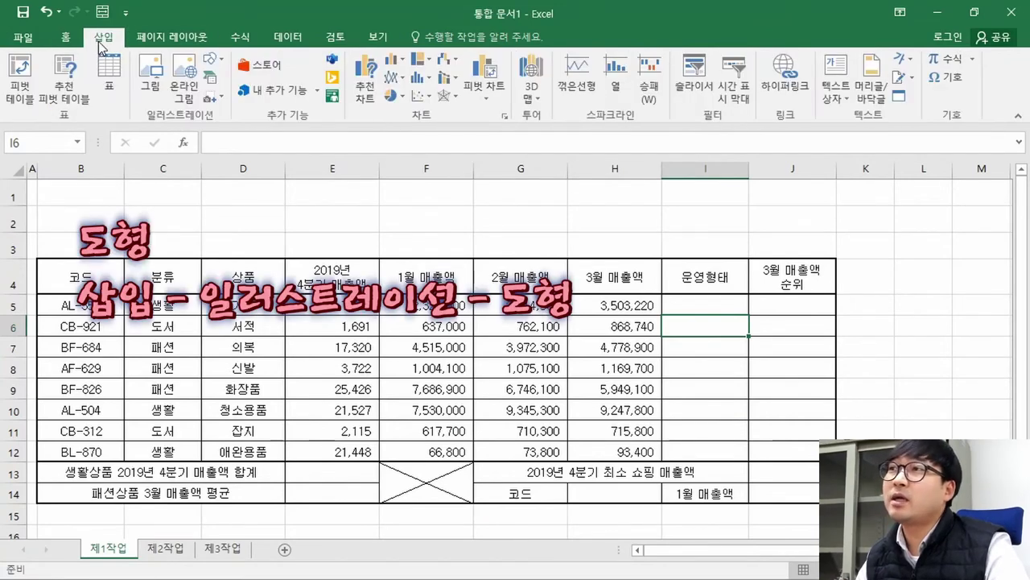
left_click(175, 97)
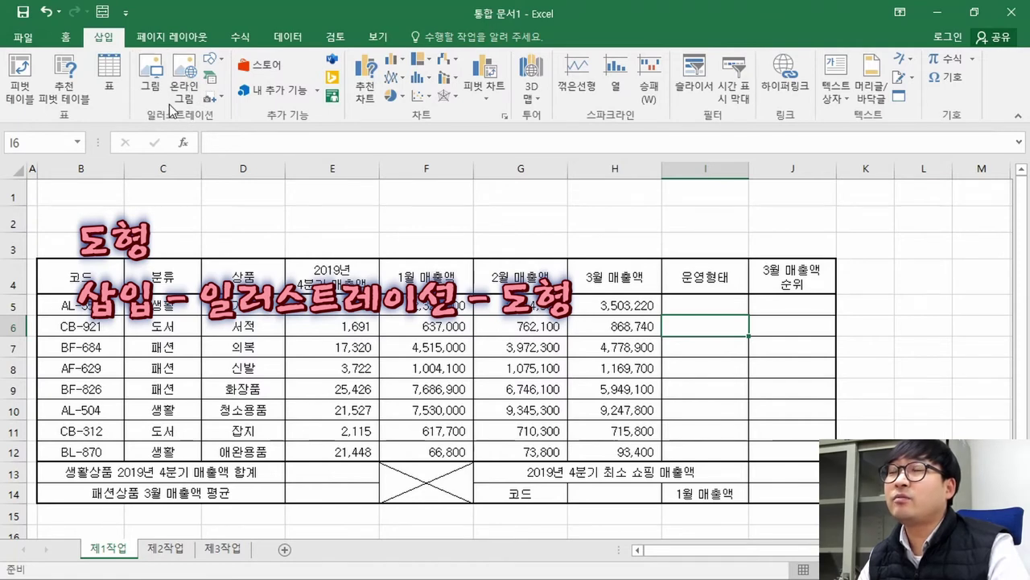
left_click(211, 60)
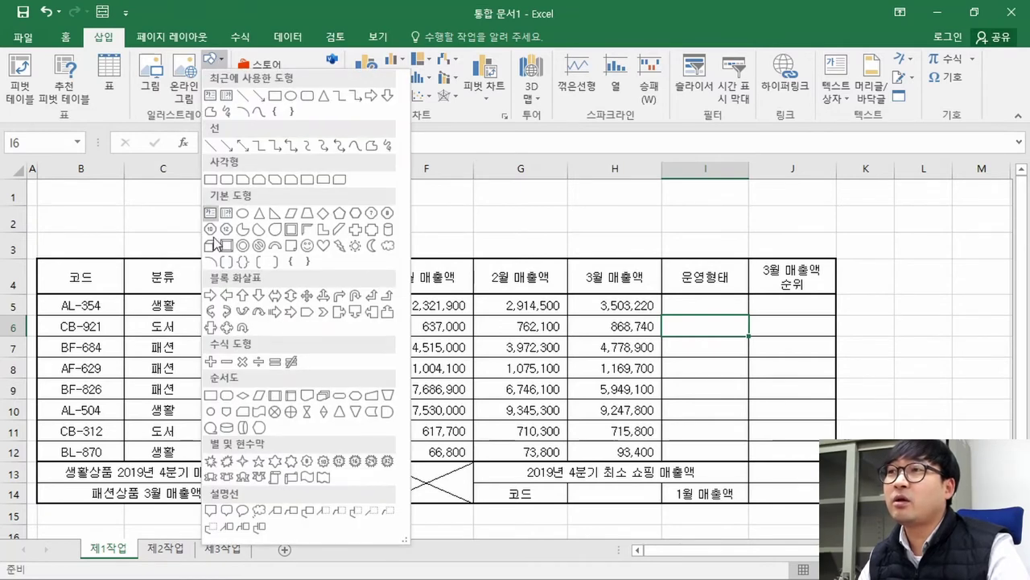
- Check the exam PDF's title condition again for the shape type 육각형
key("alt+Tab")
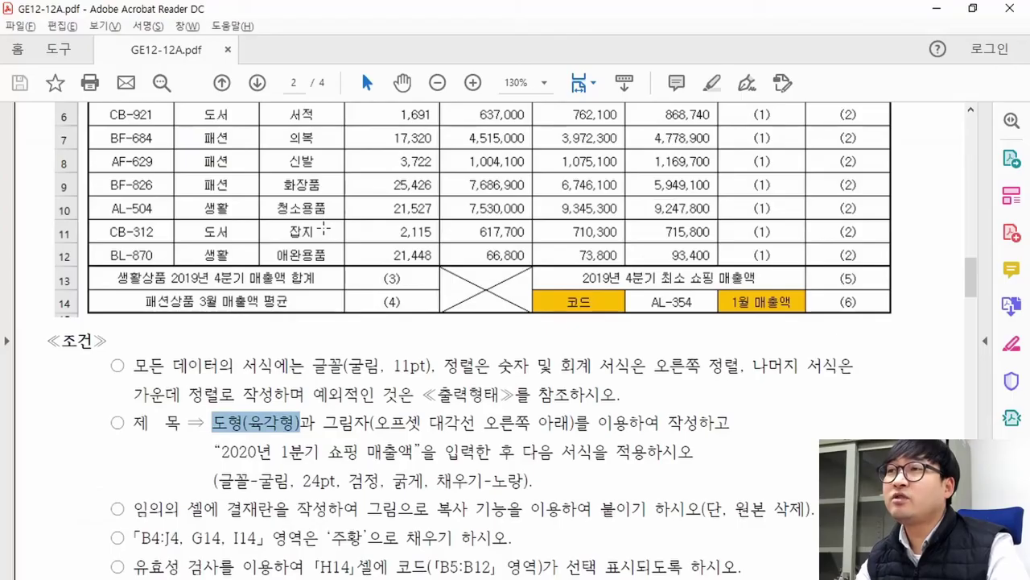
left_click(264, 434)
left_click_drag(248, 422, 299, 427)
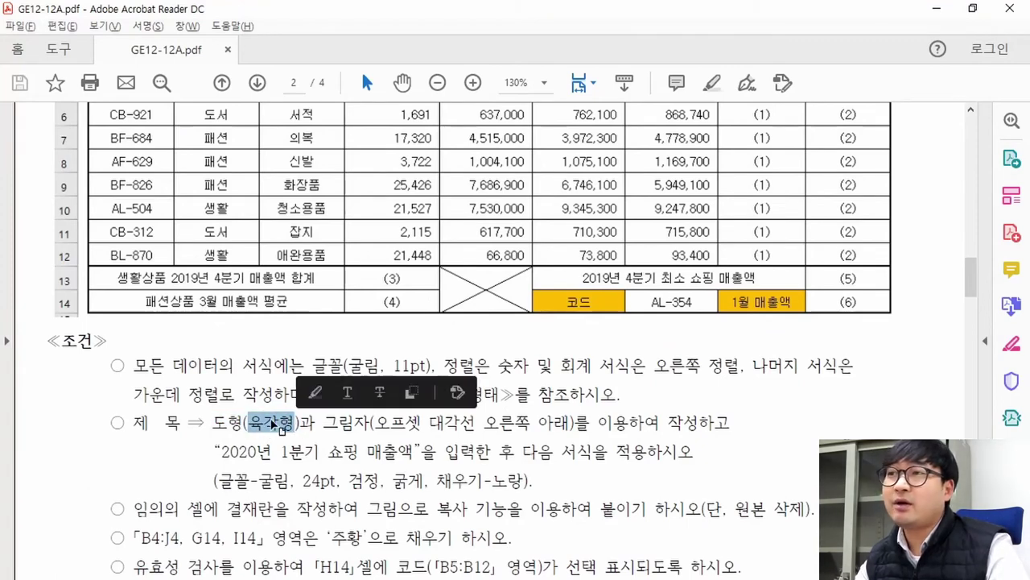
- Switch from the exam PDF to Excel and draw a 육각형 shape about 13.2 cm wide and 4.3 cm high across columns B to F from row 1
scroll(276, 425, "up", 3)
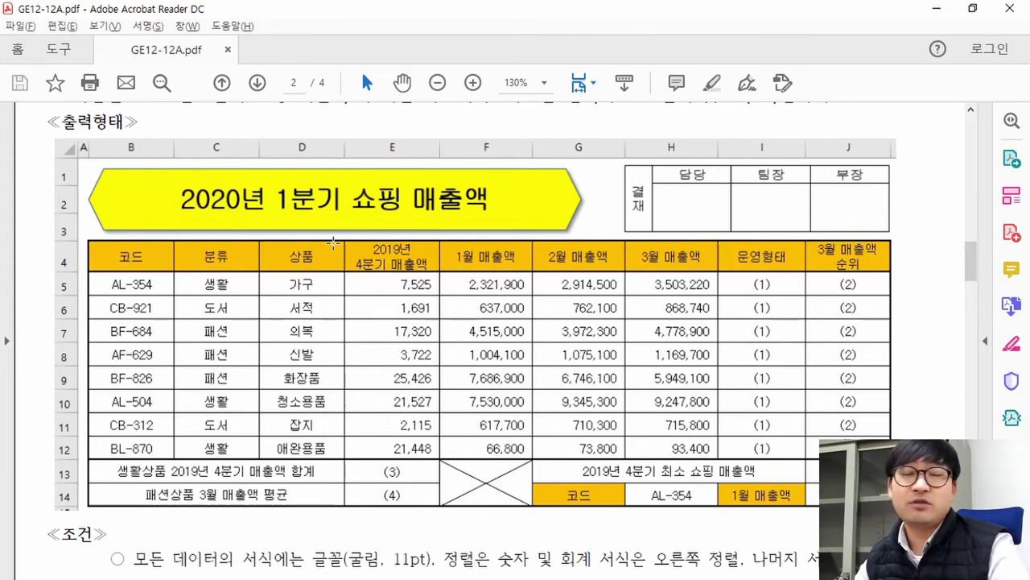
key("alt+Tab")
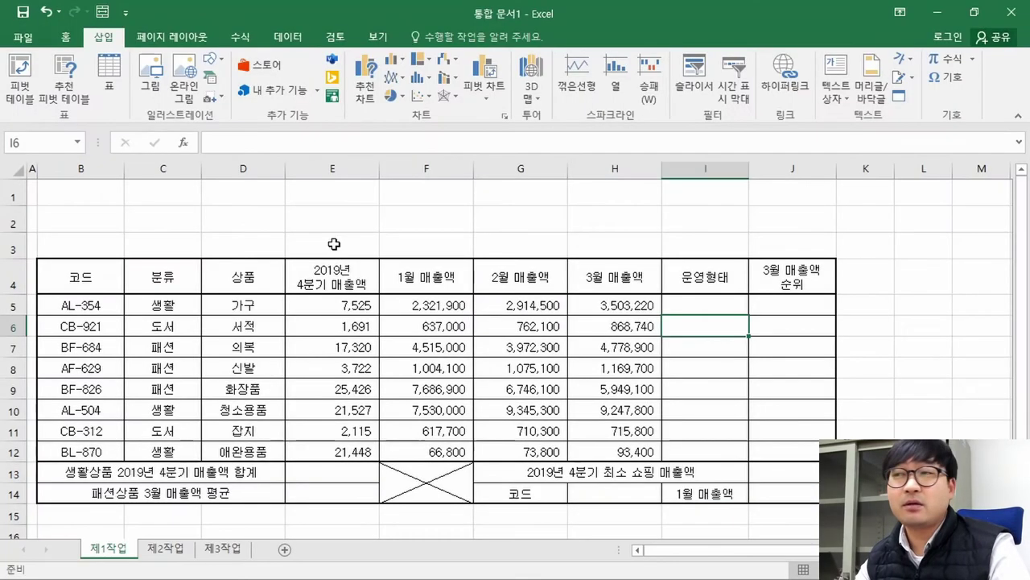
left_click(214, 59)
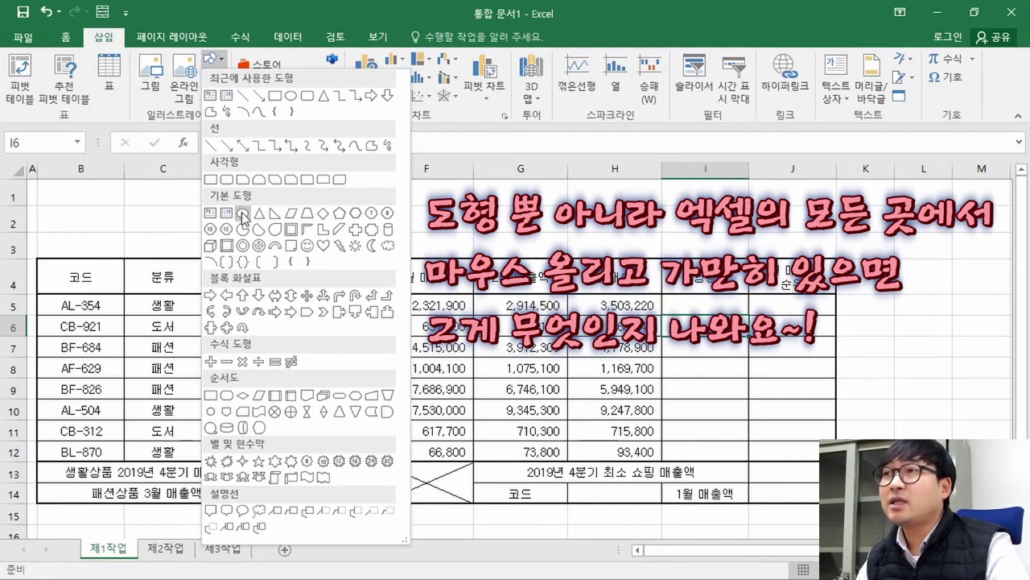
left_click(357, 214)
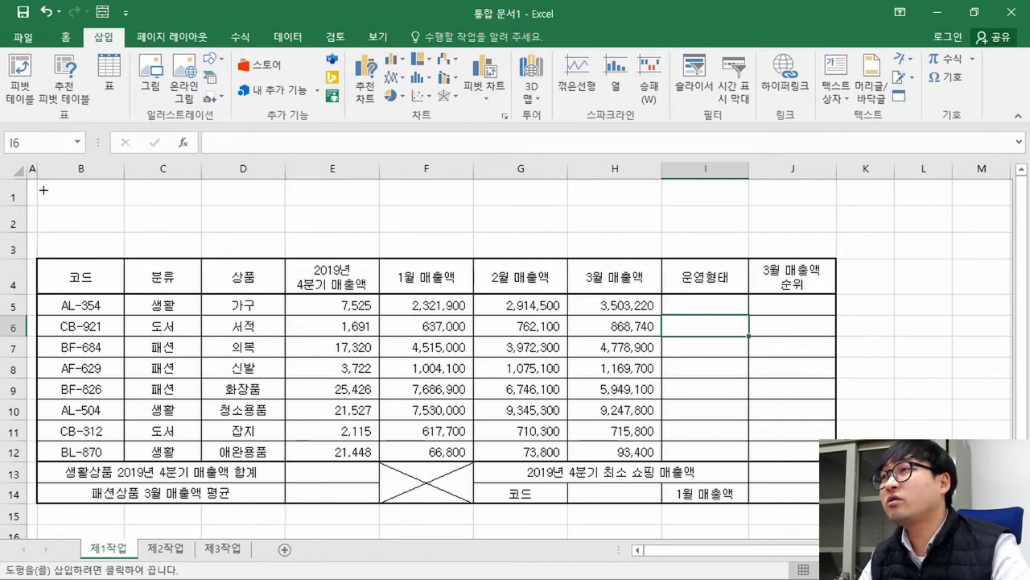
left_click_drag(70, 198, 503, 345)
- Switch to the exam PDF and examine the title condition for the required shadow type
key("alt+Tab")
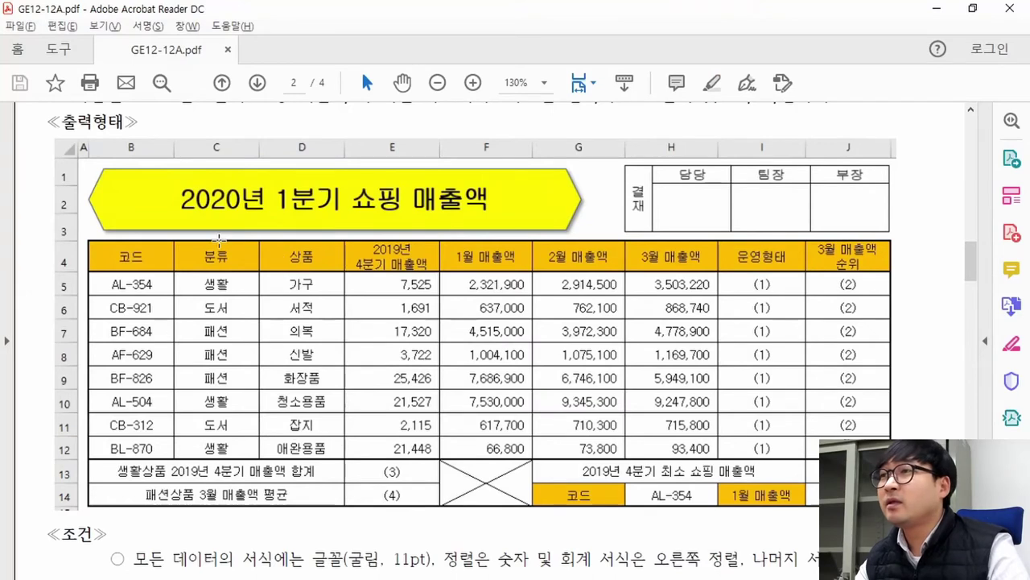
scroll(343, 271, "down", 6)
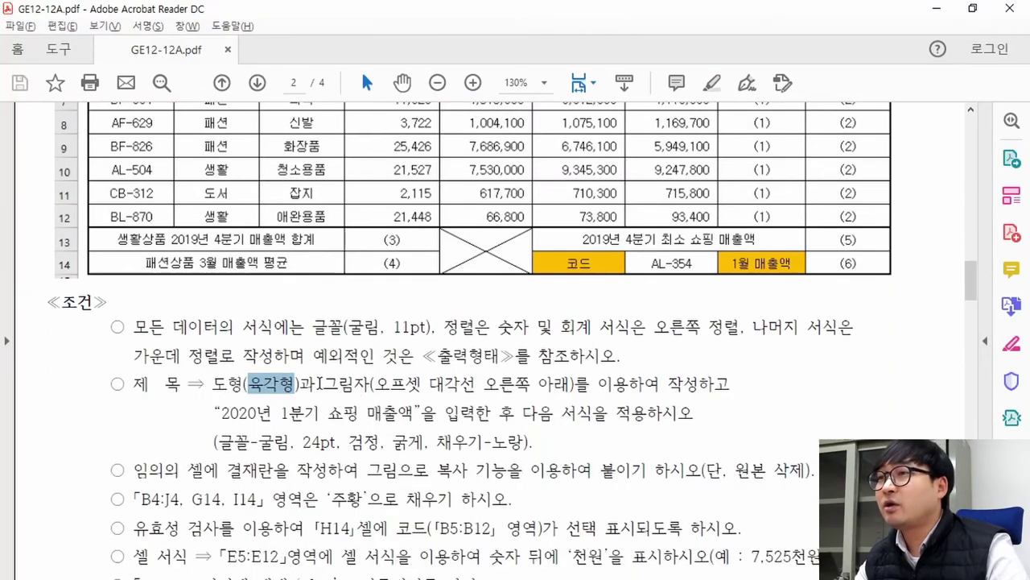
left_click_drag(212, 385, 574, 386)
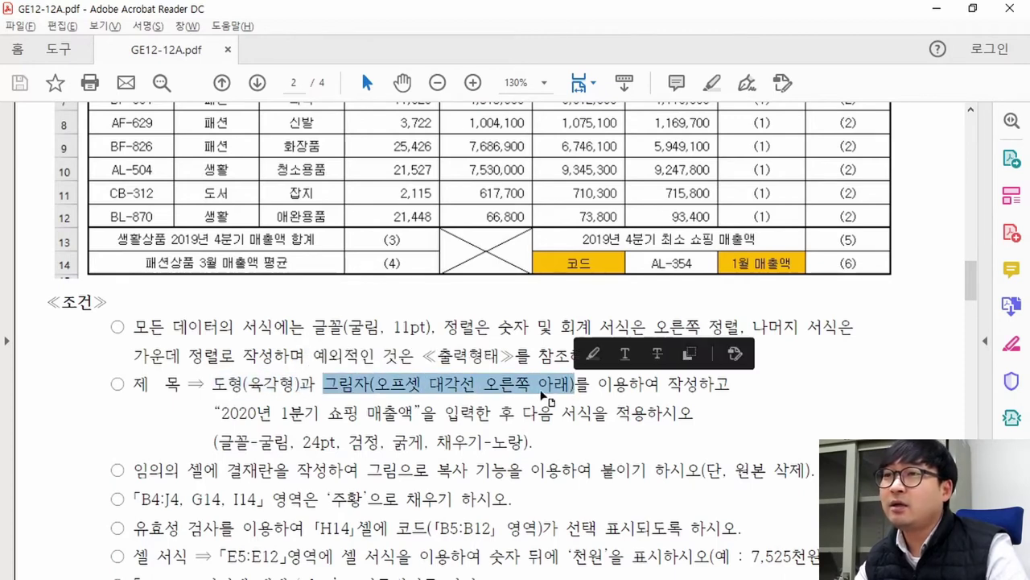
left_click(414, 386)
left_click_drag(378, 383, 568, 386)
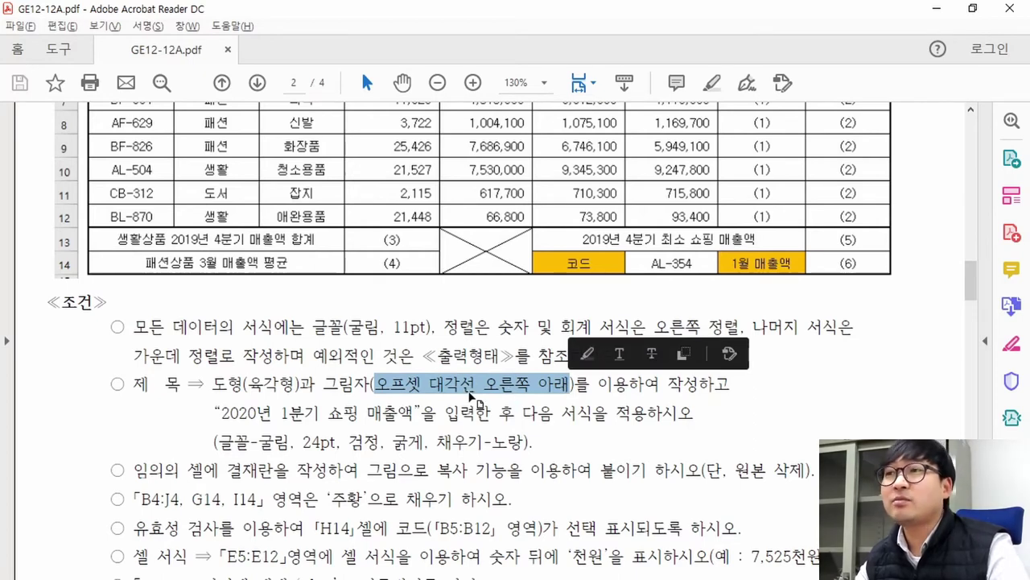
- Switch back to Excel and apply the outer shadow 오프셋 대각선 오른쪽 아래 to the hexagon
key("alt+Tab")
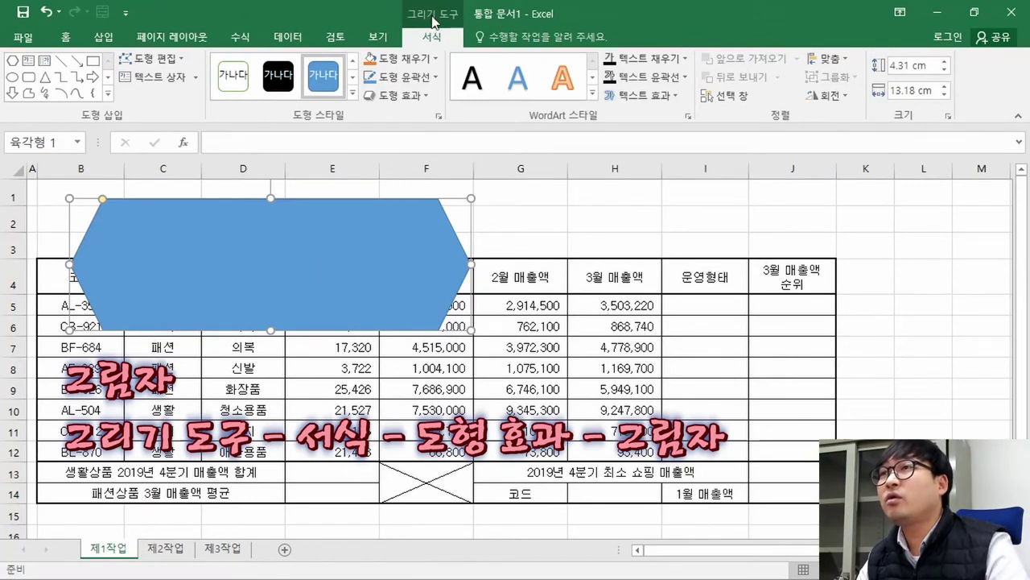
left_click(434, 45)
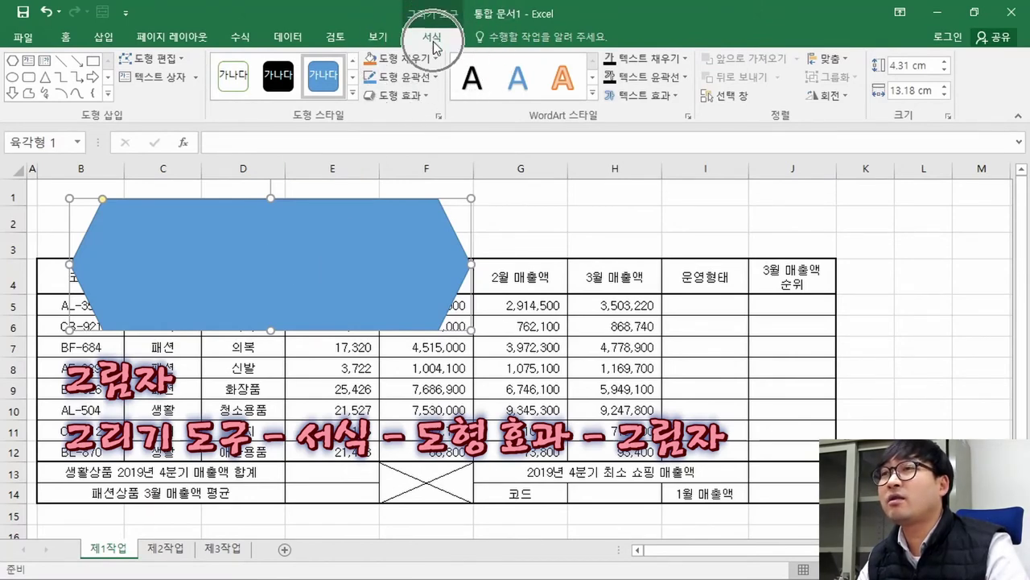
left_click(413, 95)
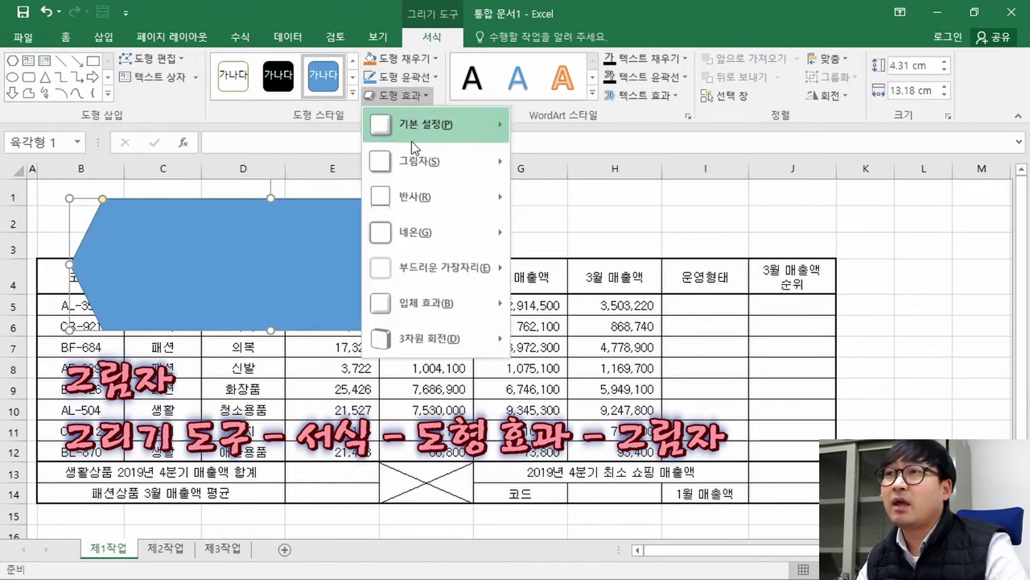
mouse_move(413, 162)
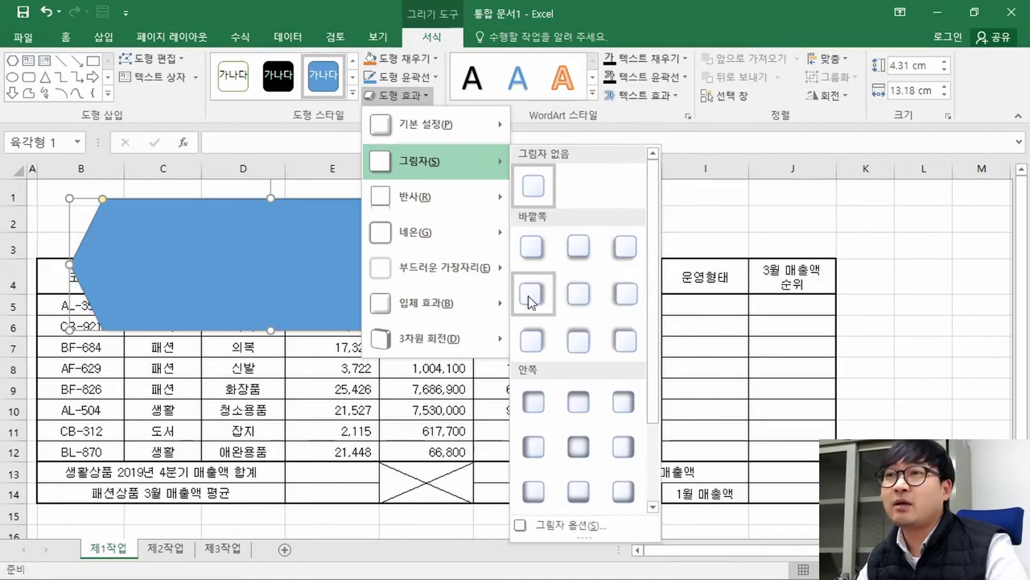
key("alt+Tab")
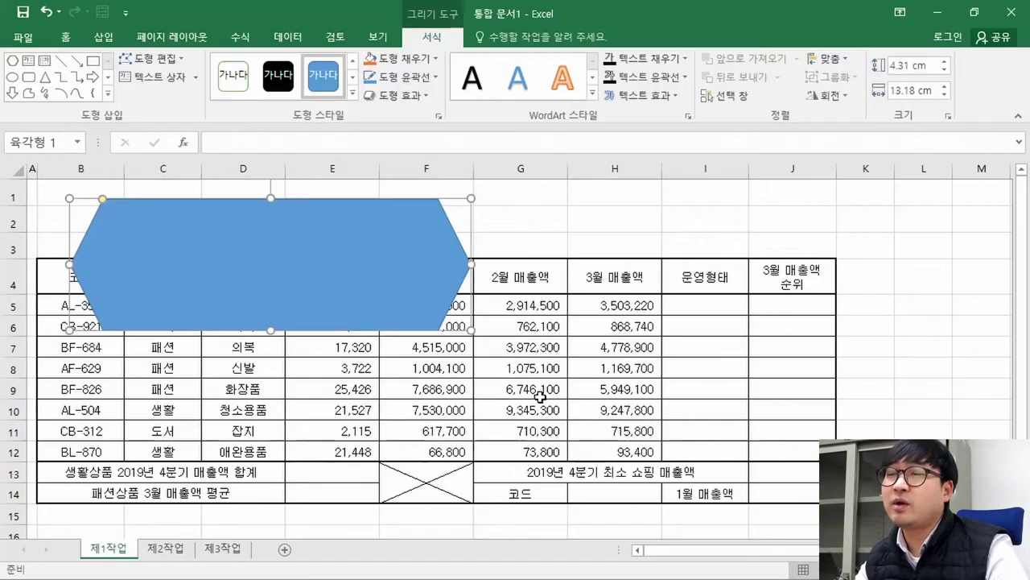
key("alt+Tab")
left_click(406, 95)
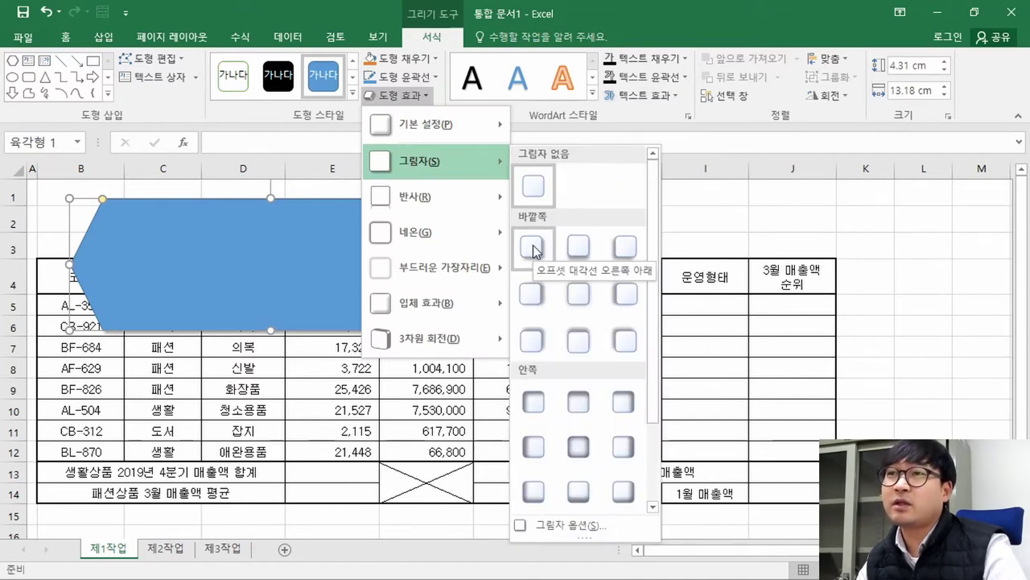
left_click(532, 248)
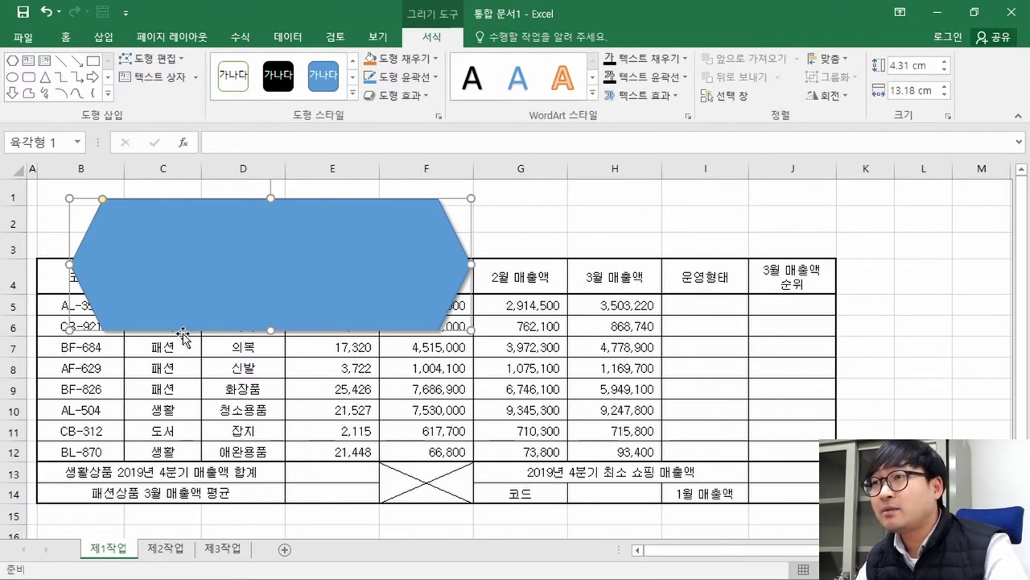
- Copy the title text "2020년 1분기 쇼핑 매출액" from the exam PDF and paste it into the hexagon in Excel
key("alt+Tab")
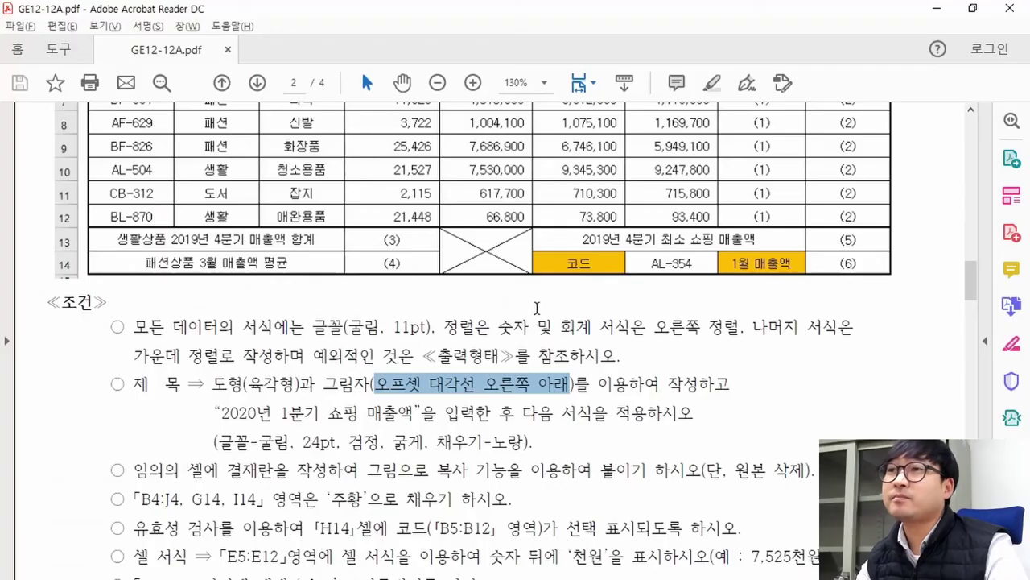
left_click_drag(223, 413, 387, 418)
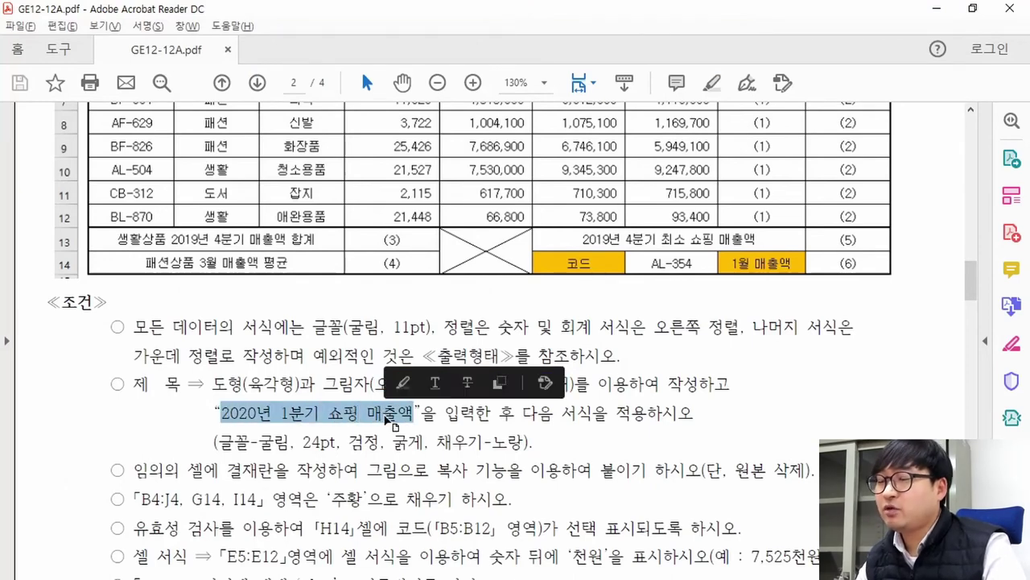
left_click(499, 383)
key("alt+Tab")
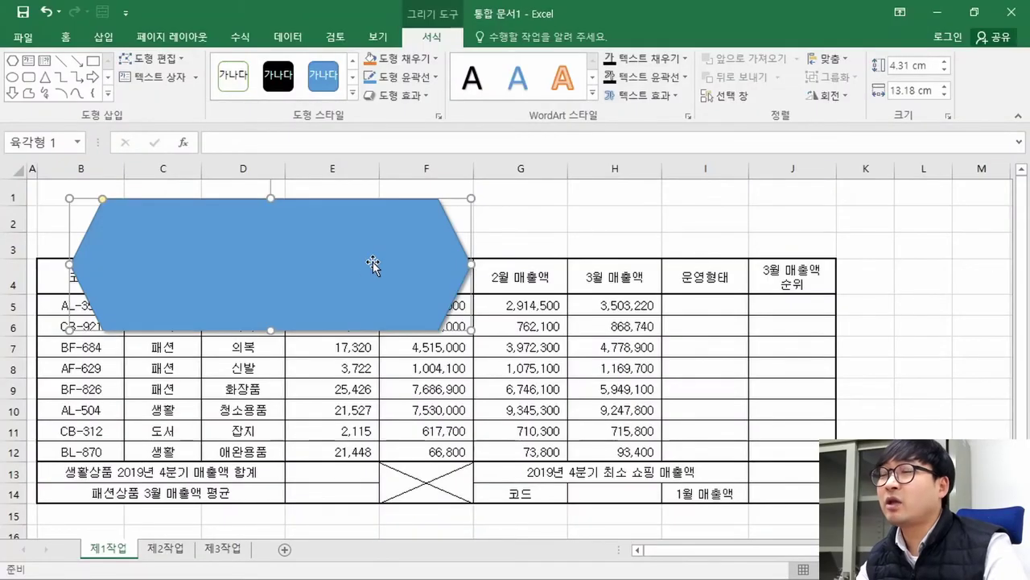
right_click(311, 262)
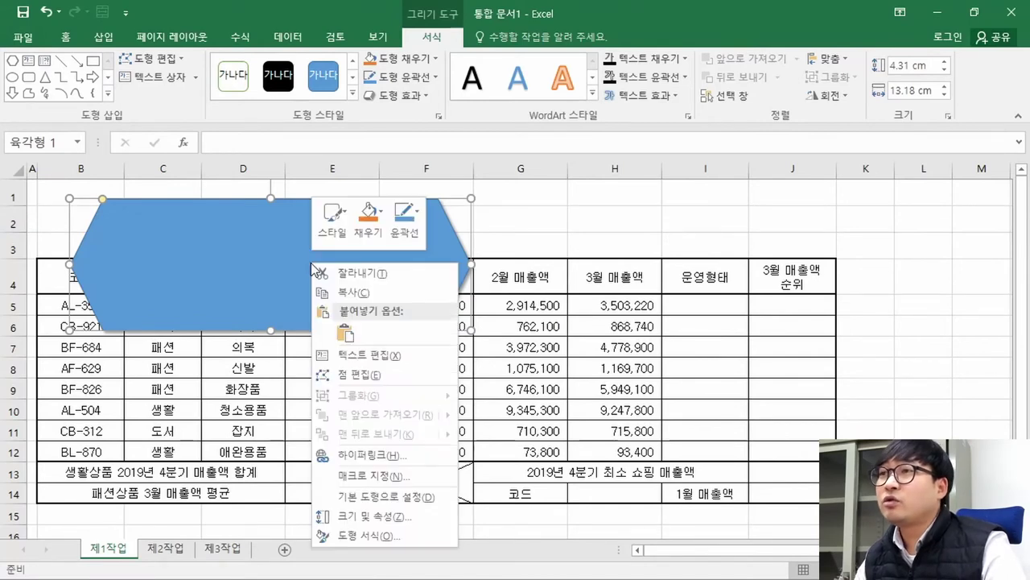
left_click(394, 353)
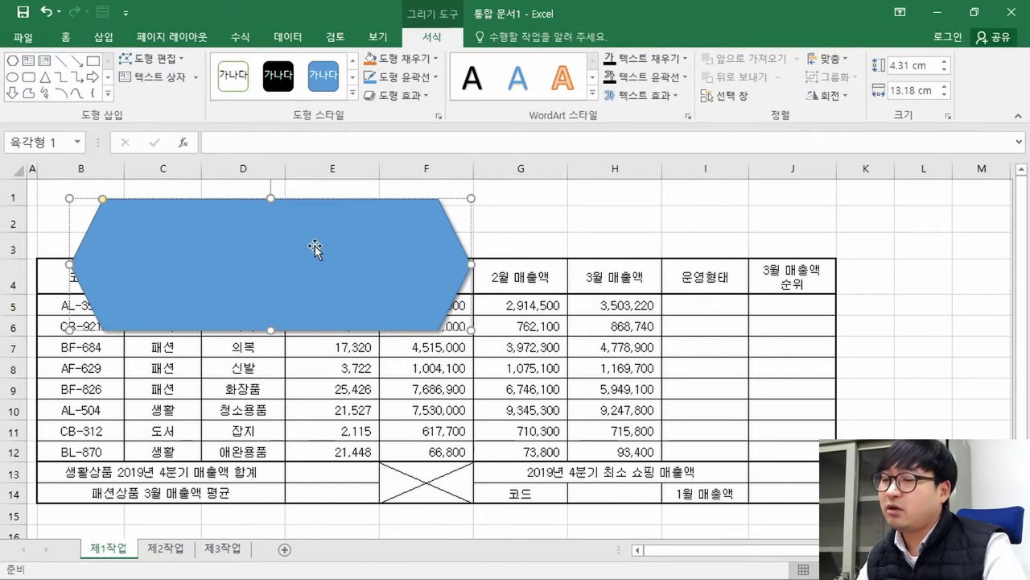
key("ctrl+v")
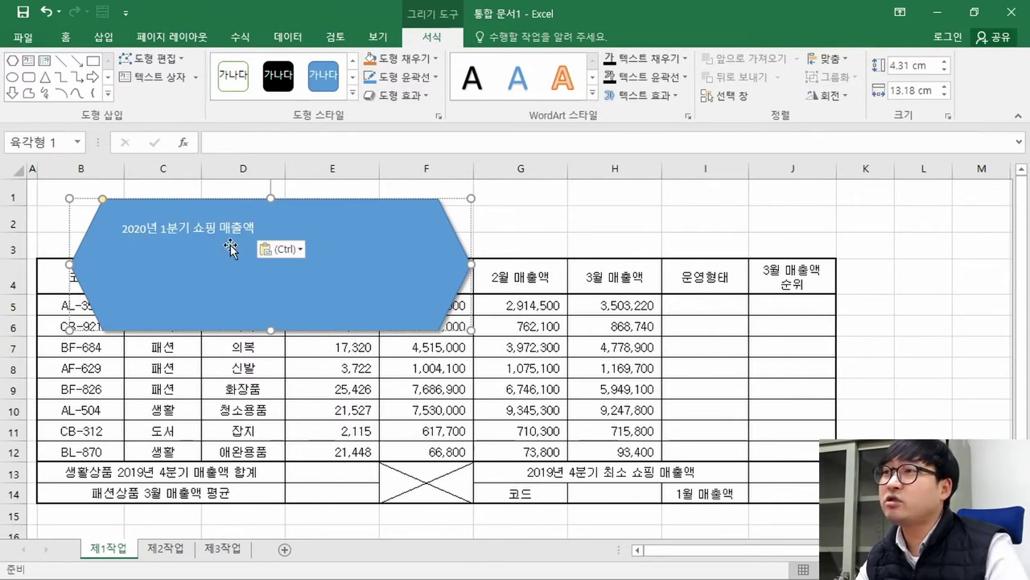
left_click(300, 238)
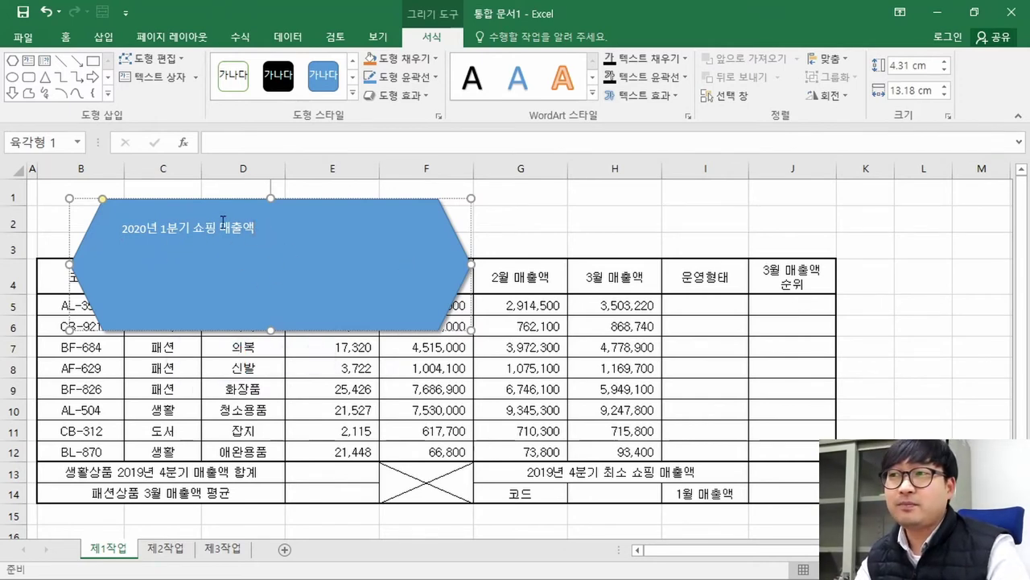
left_click(664, 243)
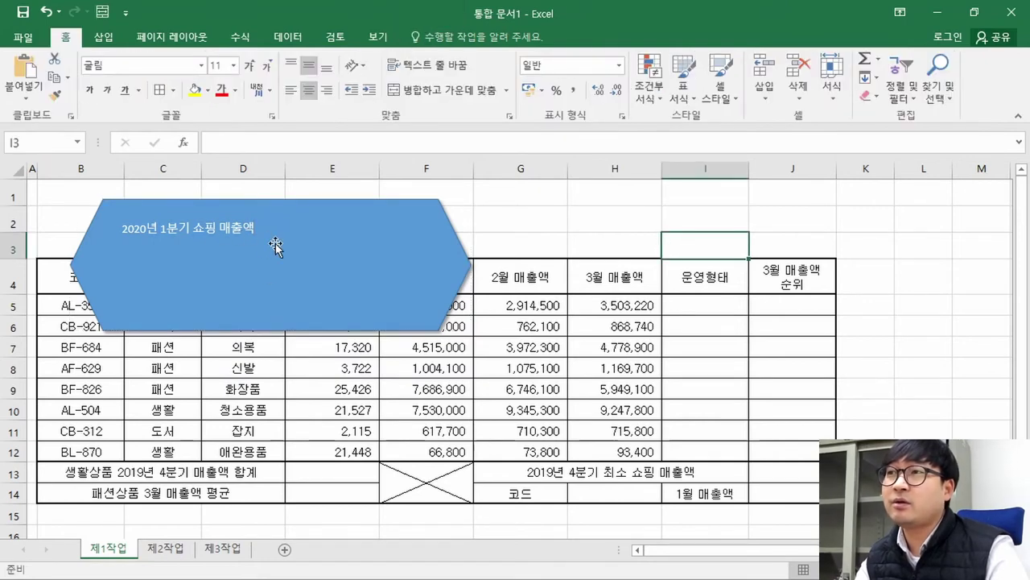
- Check the title formatting condition in the exam PDF and set the hexagon text's font to 굴림 in Excel
key("alt+Tab")
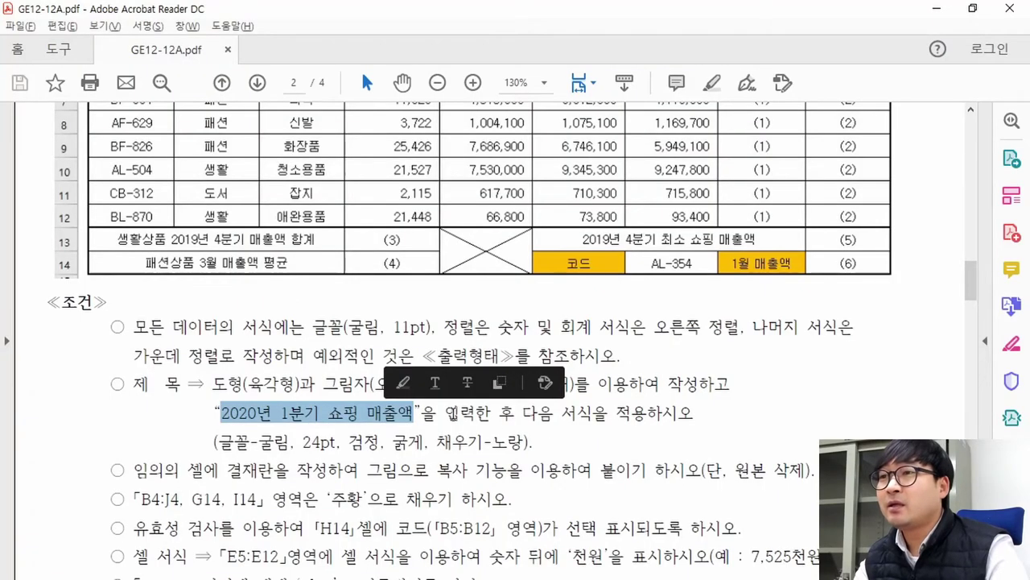
left_click_drag(518, 417, 608, 416)
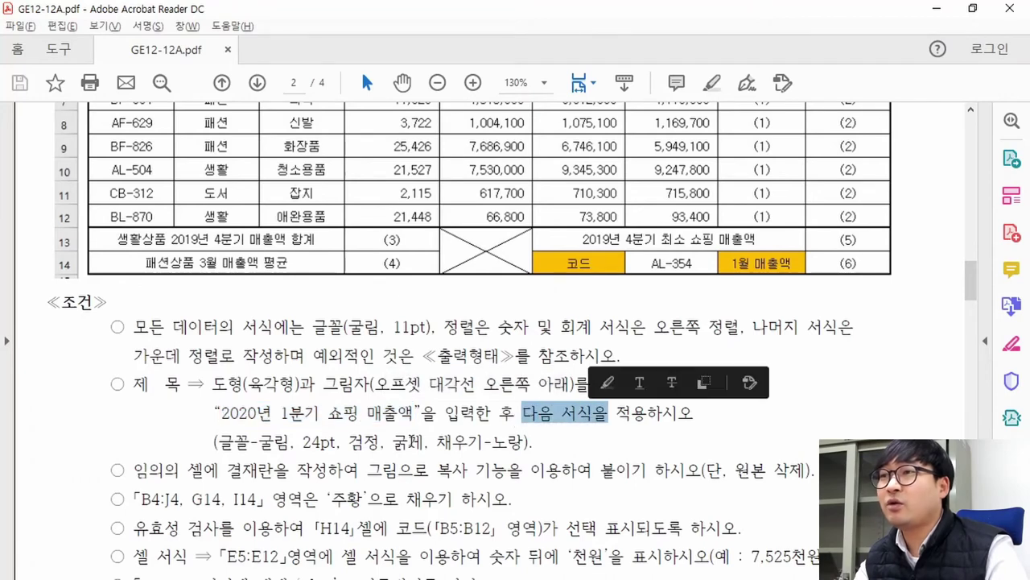
left_click_drag(217, 442, 279, 443)
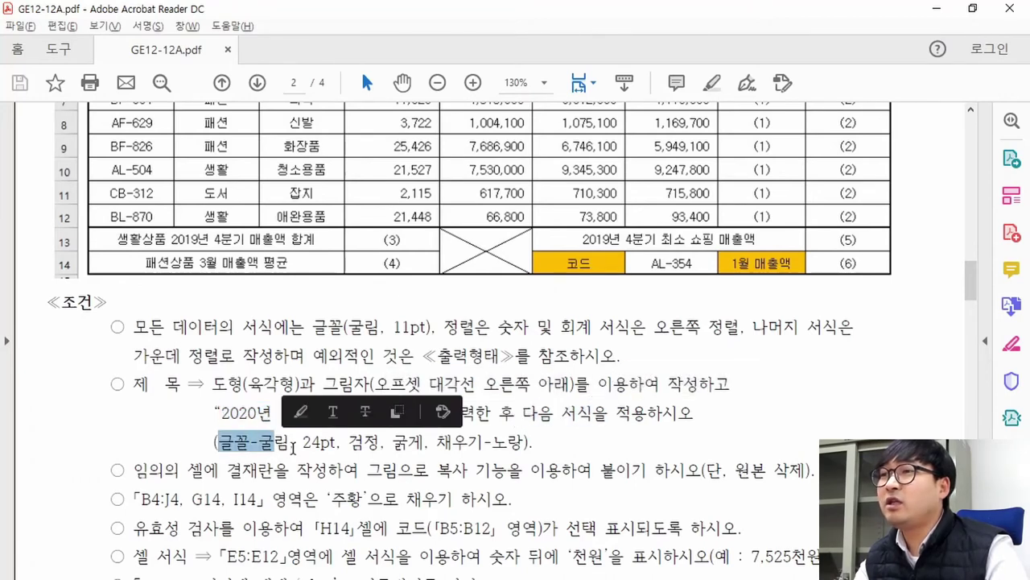
key("alt+Tab")
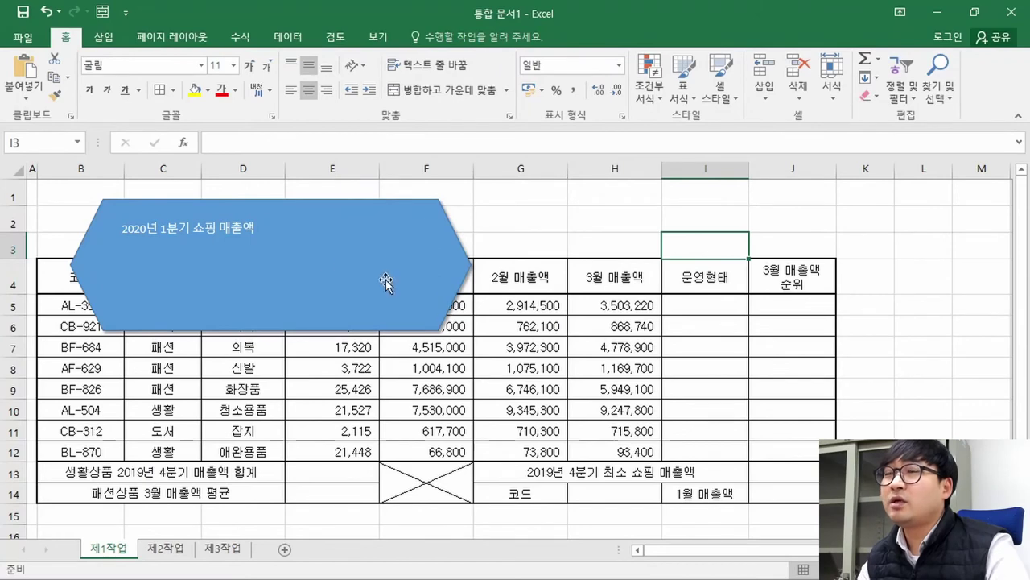
left_click(419, 305)
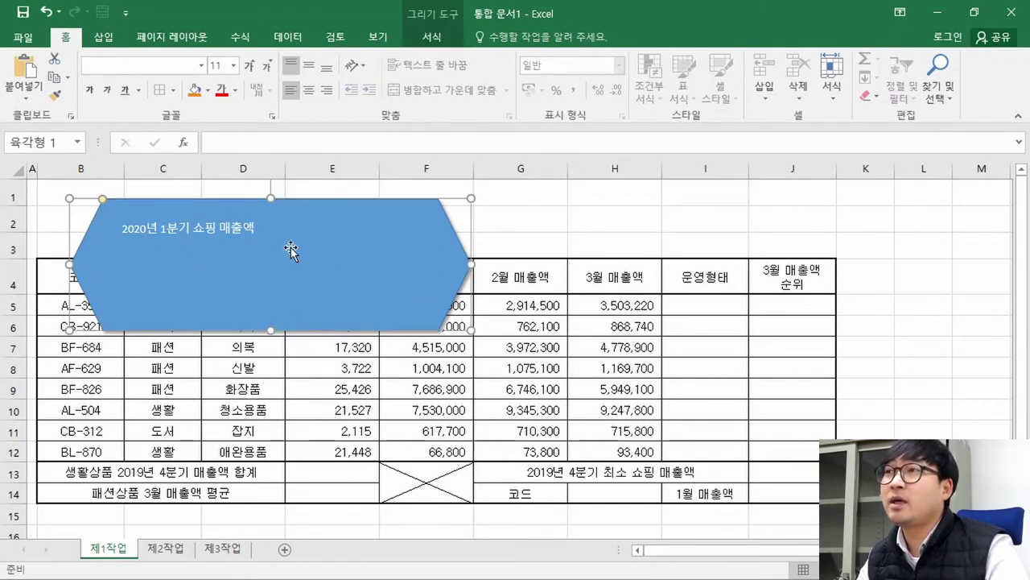
left_click(160, 66)
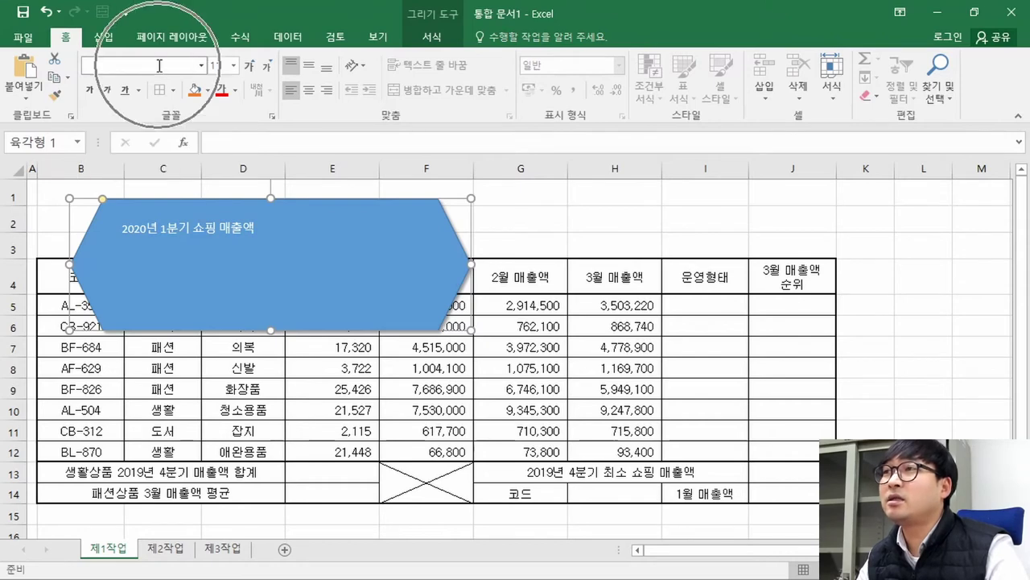
left_click(200, 66)
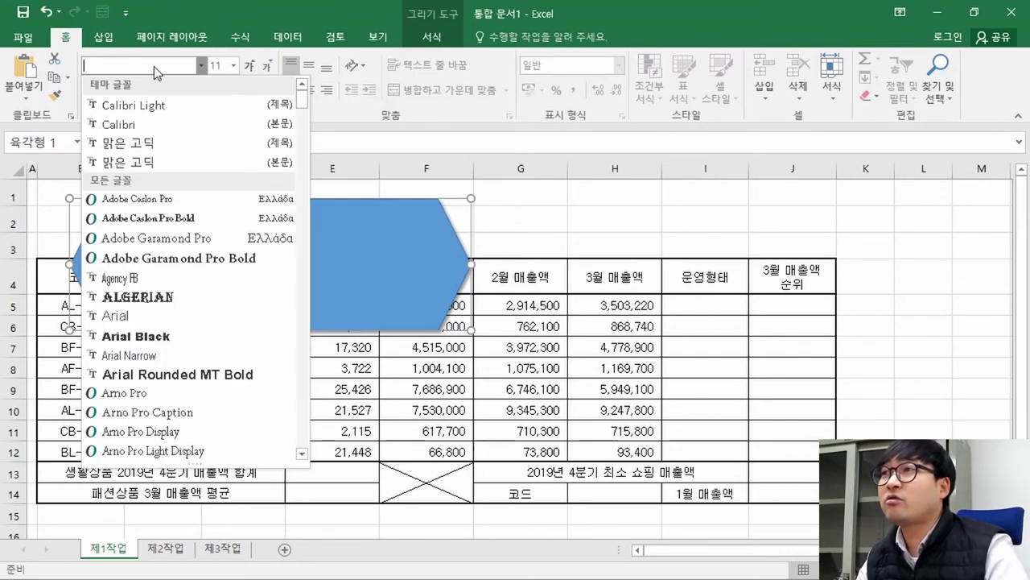
left_click(187, 66)
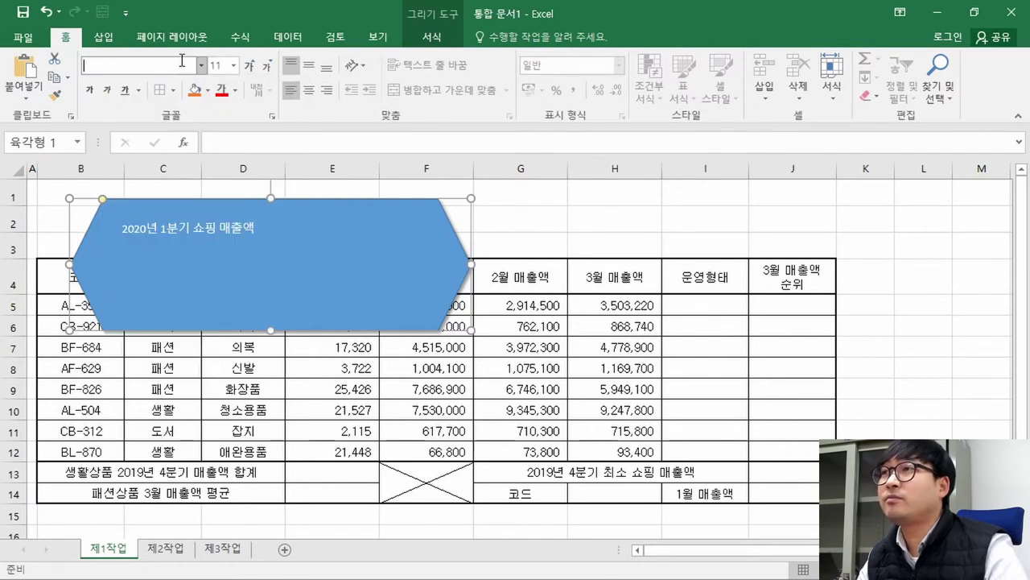
type("굴림")
key("Return")
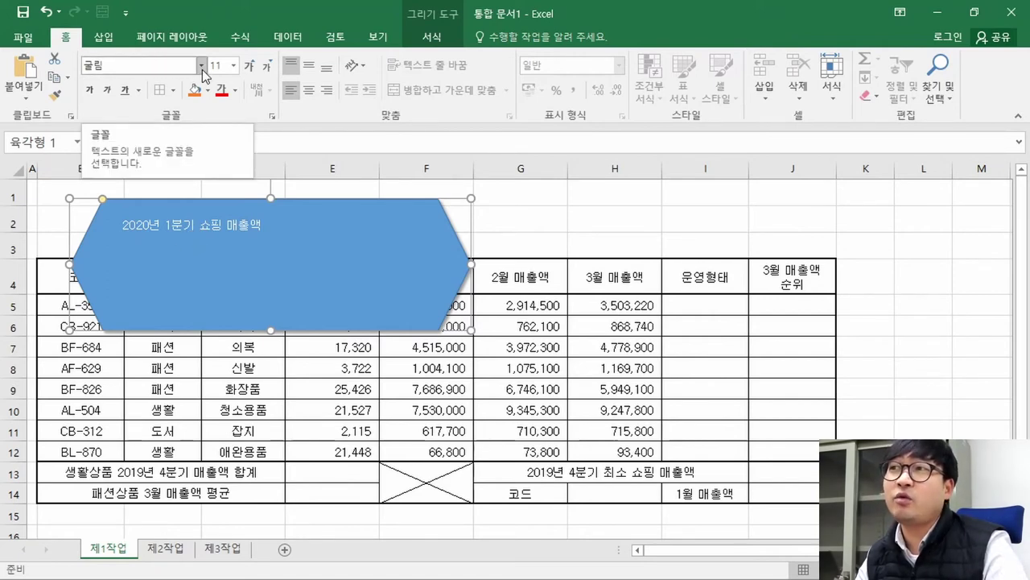
- Check the required title size in the exam PDF and set the hexagon text's font size to 24 in Excel
key("alt+Tab")
left_click_drag(302, 442, 335, 443)
key("alt+Tab")
left_click(225, 65)
type("24")
key("Return")
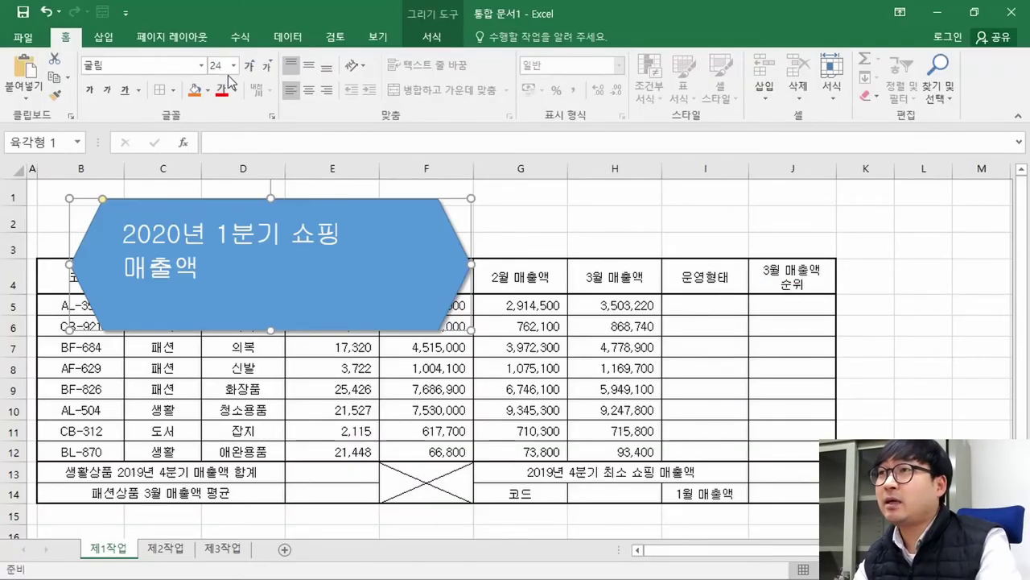
- Check the required title text color in the exam PDF and set the hexagon text's color to black in Excel
key("alt+Tab")
key("alt+Tab")
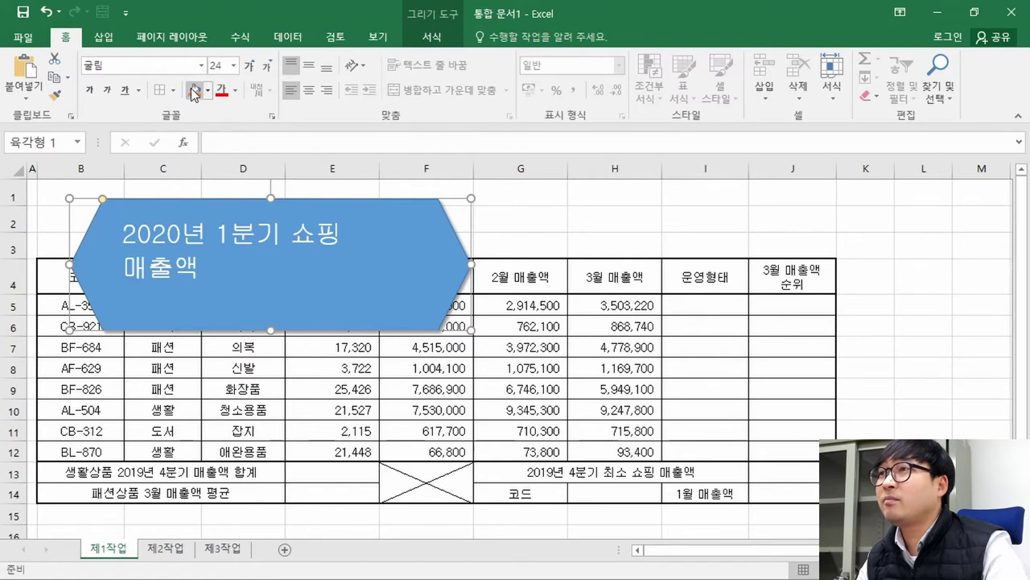
left_click(235, 90)
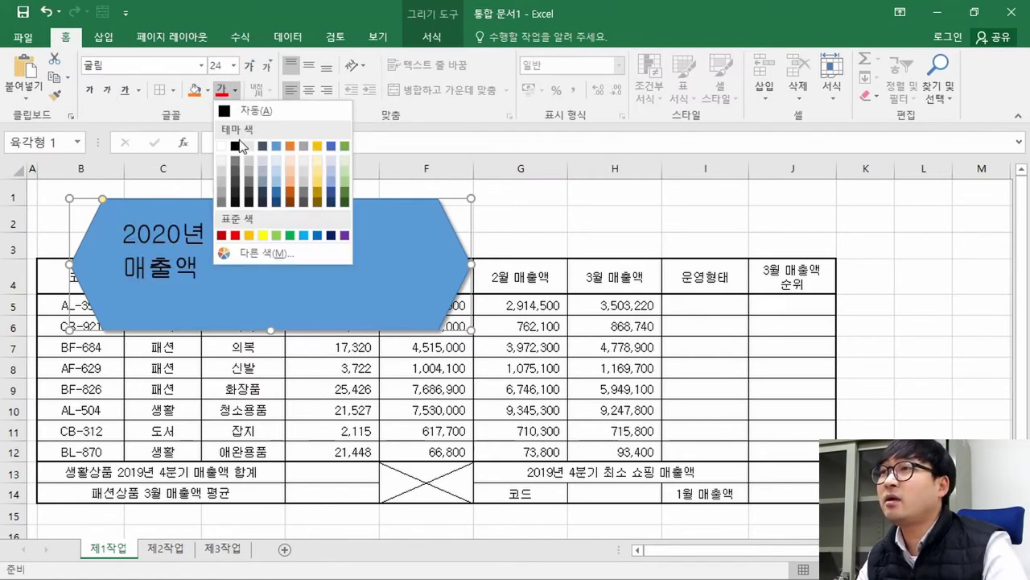
left_click(235, 147)
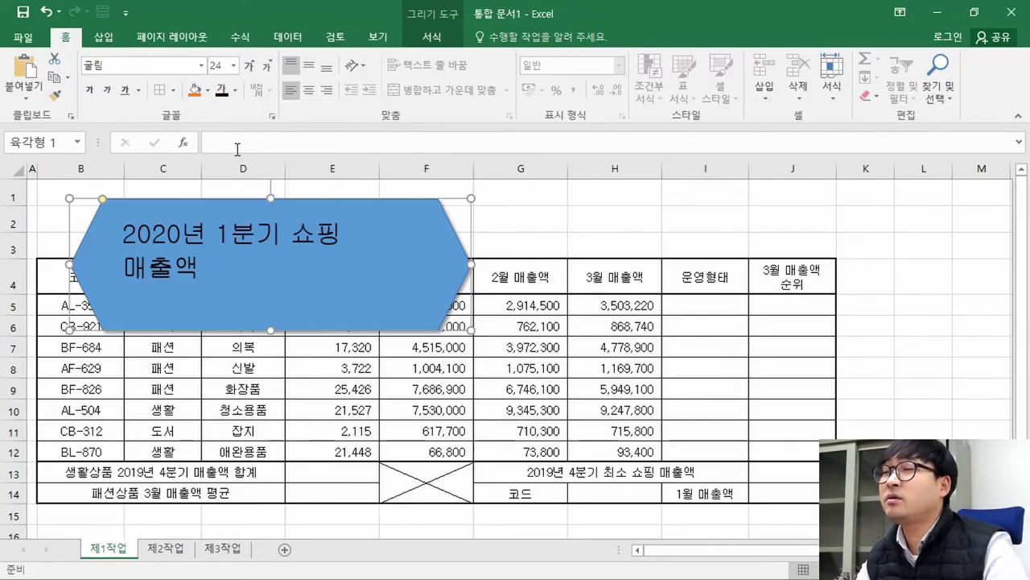
- Check the 굵게 condition for the title in the exam PDF and make the hexagon text bold in Excel
key("alt+Tab")
double_click(394, 441)
key("alt+Tab")
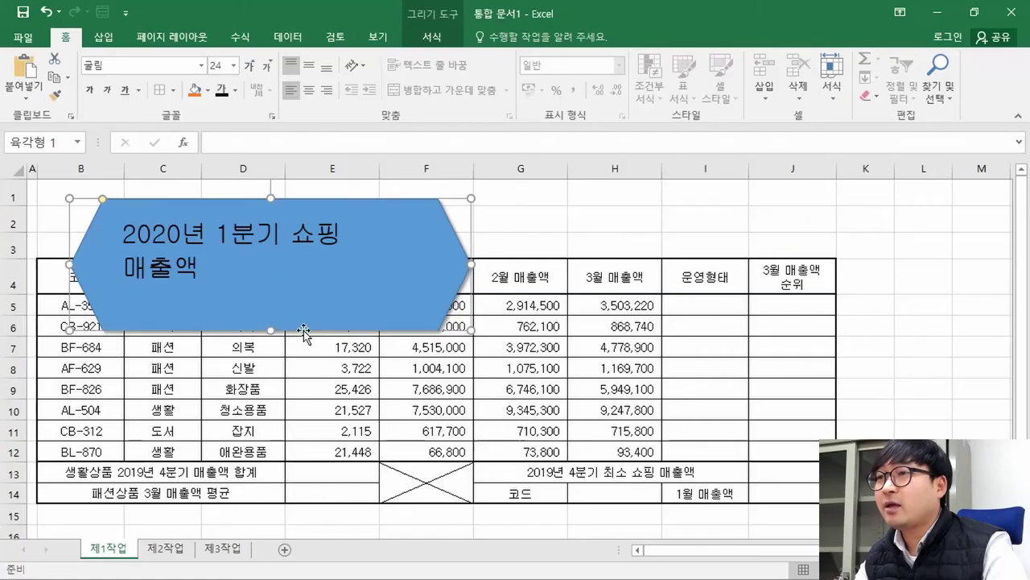
left_click(90, 89)
- Check the title's fill condition in the exam PDF and fill the hexagon with the standard yellow (노랑) in Excel
key("alt+Tab")
key("alt+Tab")
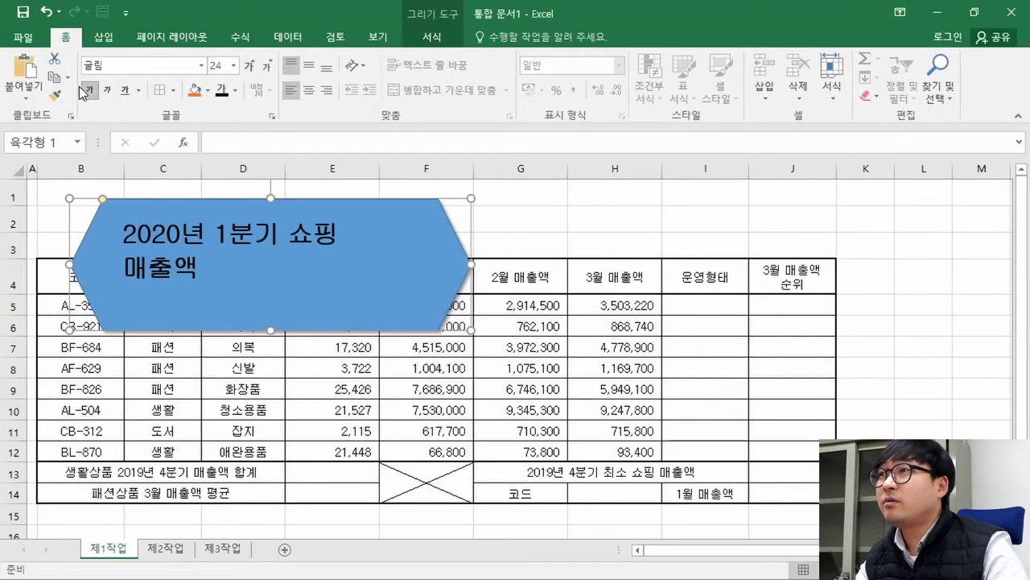
key("alt+Tab")
left_click_drag(437, 441, 526, 441)
key("alt+Tab")
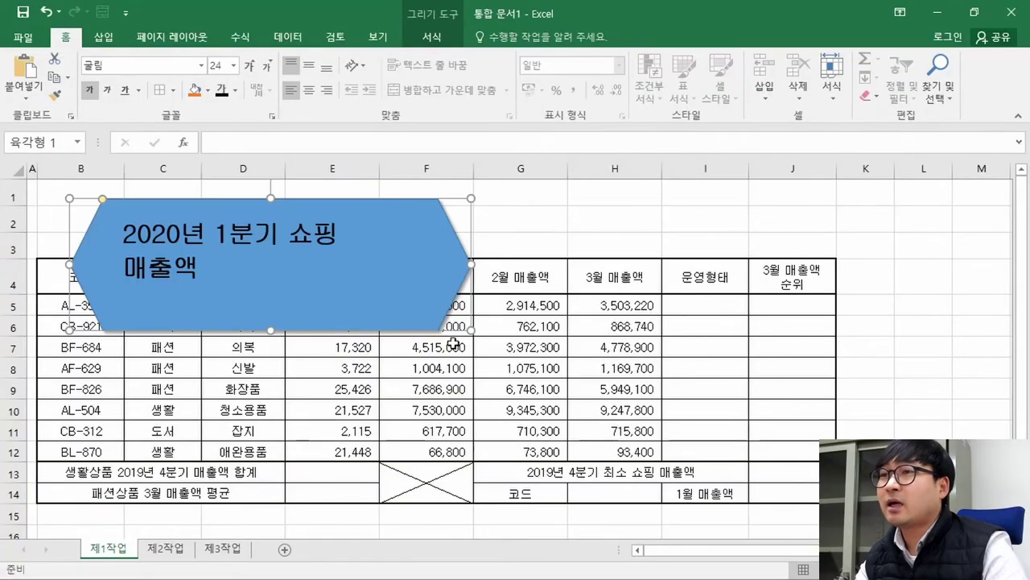
left_click(208, 90)
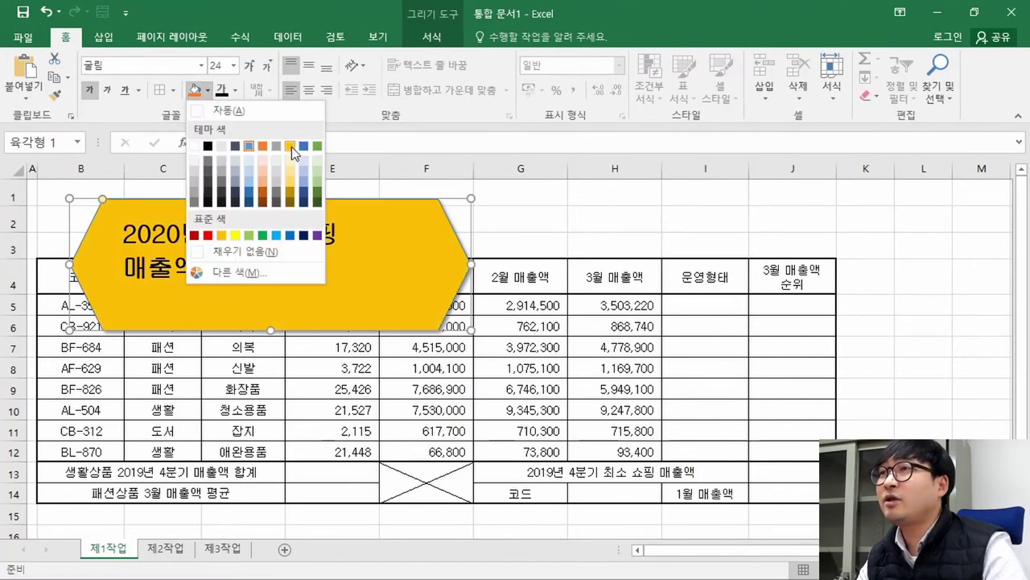
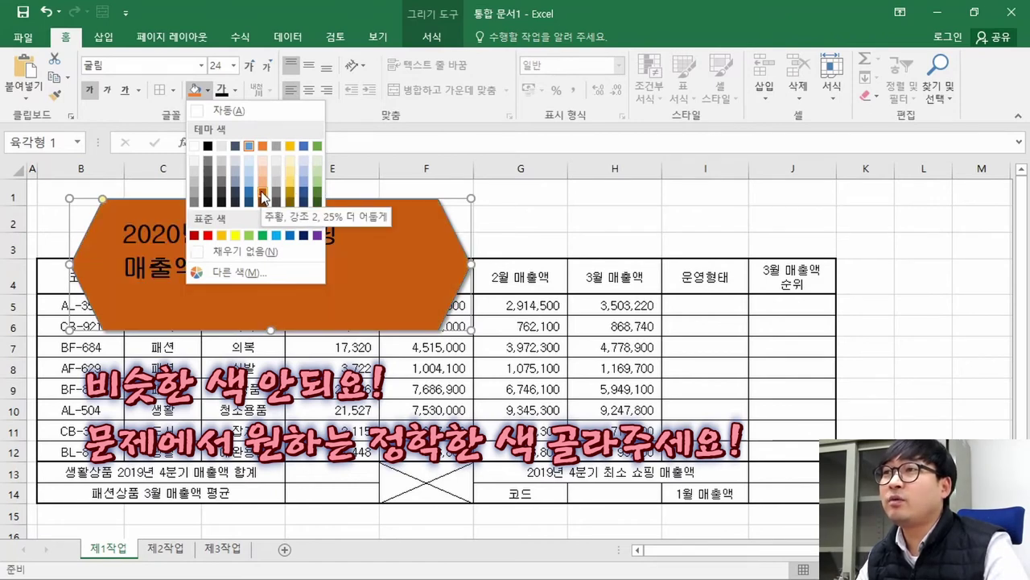
left_click(235, 235)
- Compare with the 출력형태 sample in the exam PDF and move the hexagon so it starts at column B in row 1
key("alt+Tab")
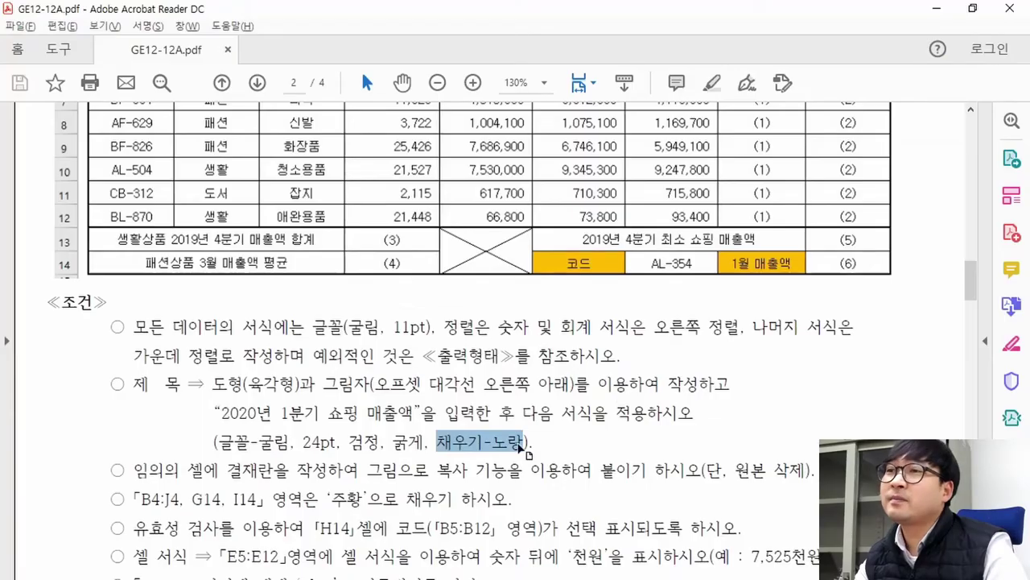
left_click_drag(541, 443, 322, 384)
left_click(483, 439)
scroll(483, 439, "up", 1)
scroll(483, 439, "up", 3)
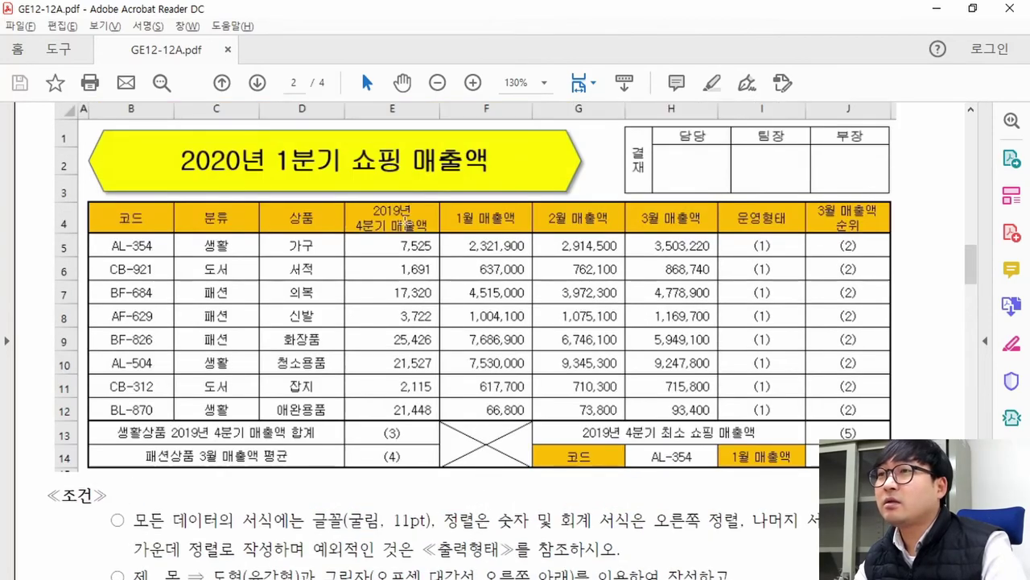
key("alt+Tab")
key("alt+Tab")
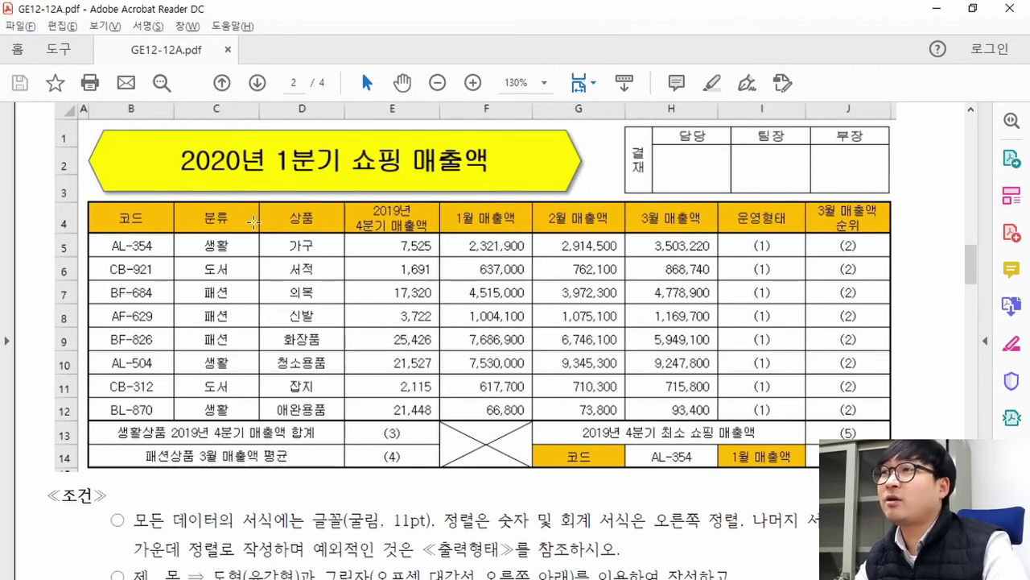
key("alt+Tab")
left_click_drag(280, 302, 257, 287)
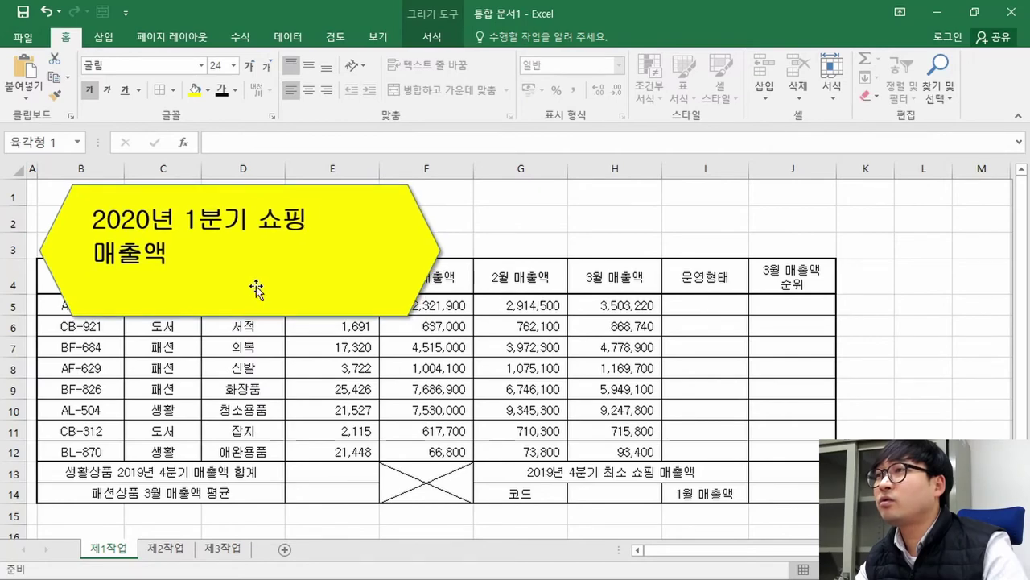
key("alt+Tab")
key("alt+Tab")
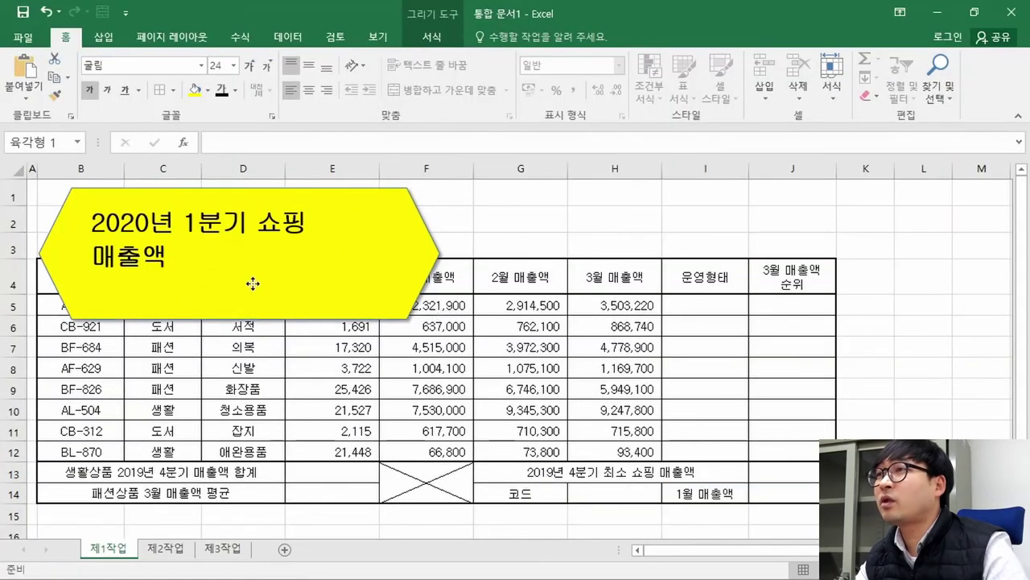
key("alt+Tab")
key("alt+Tab")
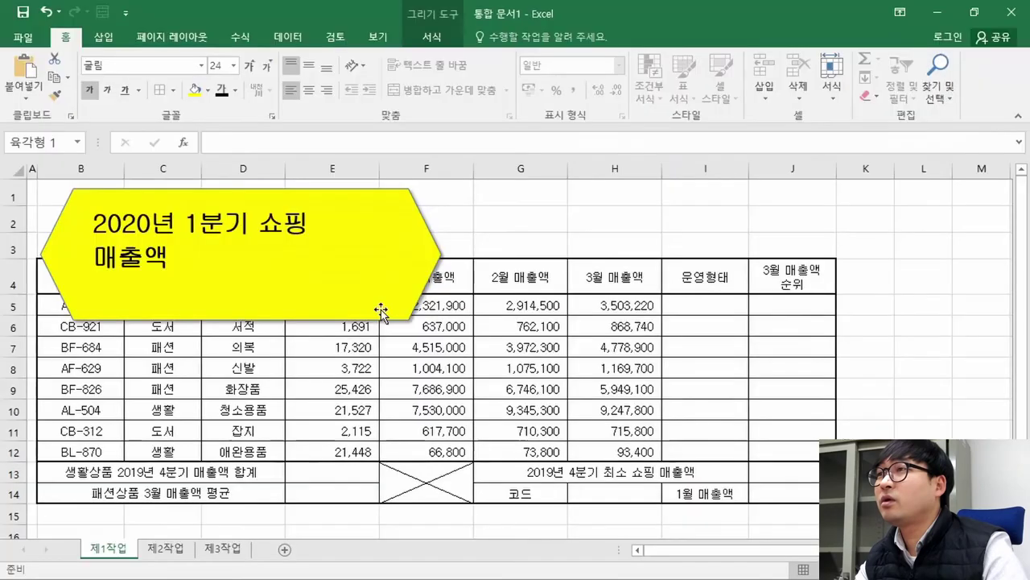
- Resize the hexagon as in the exam PDF sample so it spans from column B into column G within rows 1 to 3
key("alt+Tab")
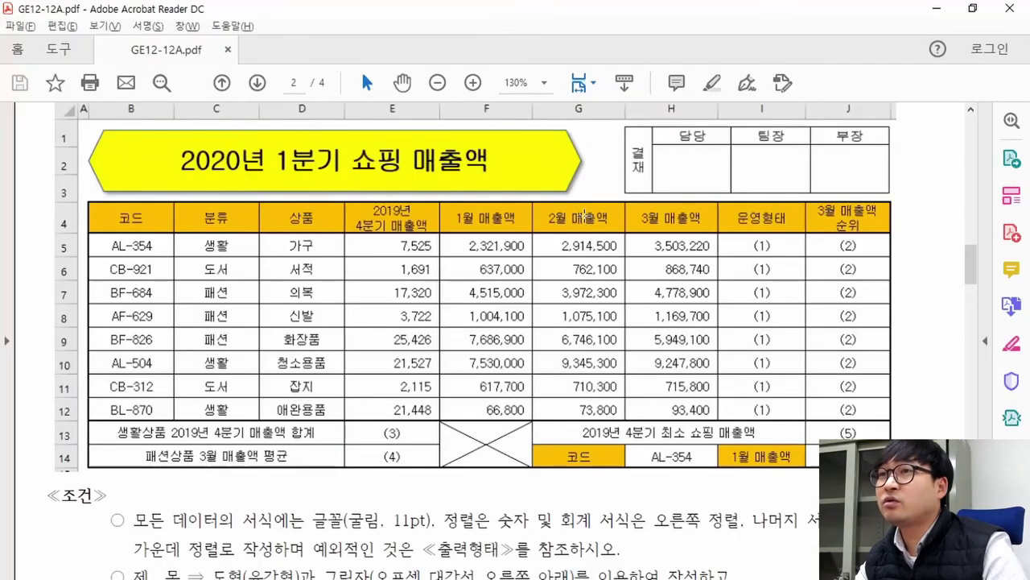
key("alt+Tab")
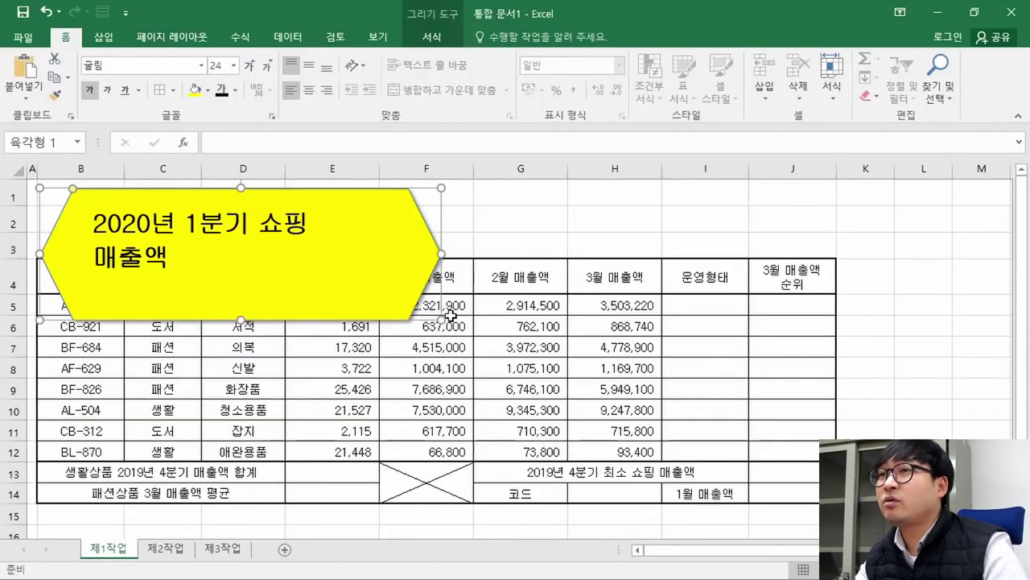
left_click_drag(442, 315, 527, 249)
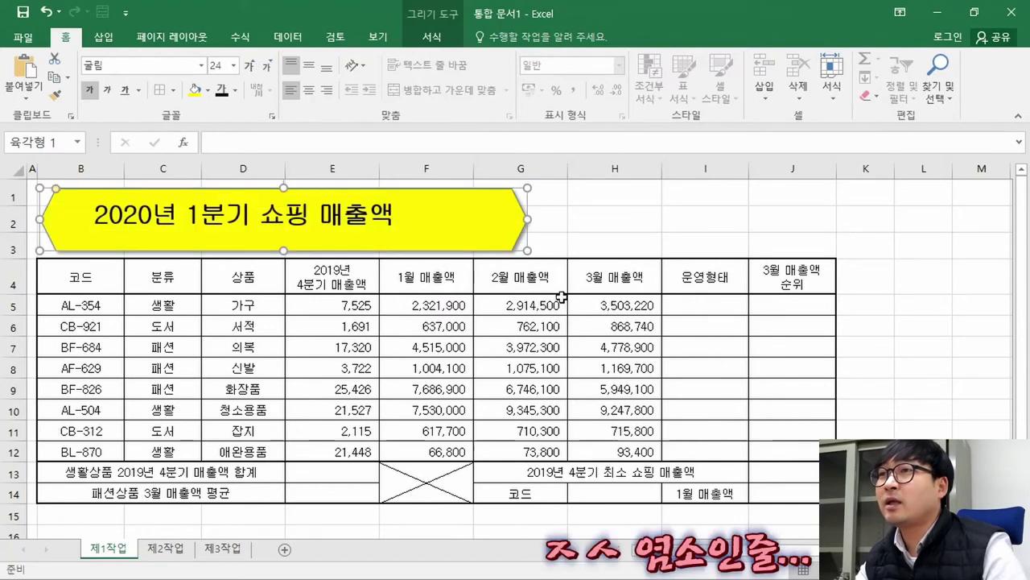
key("alt+Tab")
key("alt+Tab")
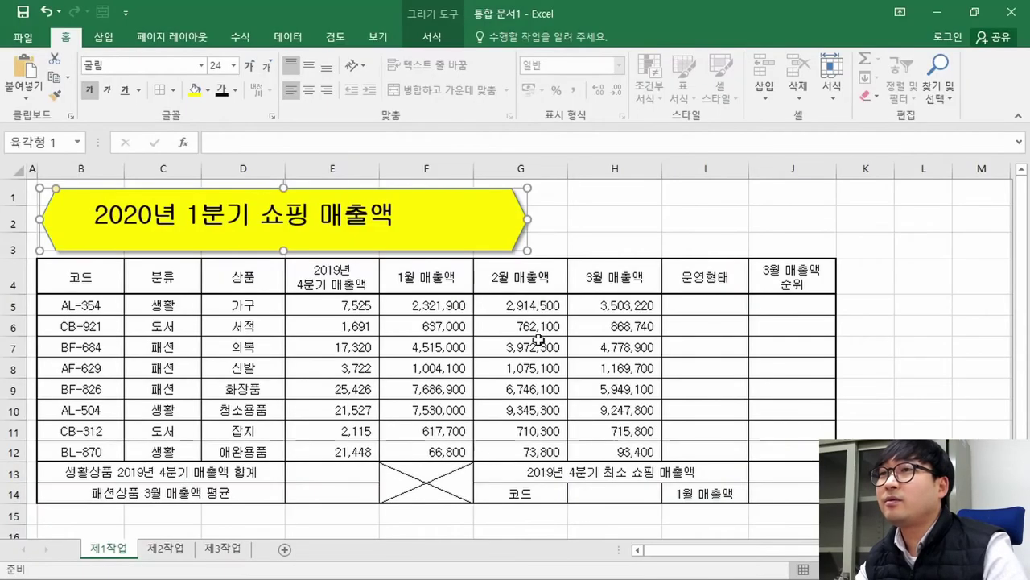
- Check the title text's placement in the exam PDF sample and center the hexagon text horizontally in Excel
left_click(272, 326)
key("alt+Tab")
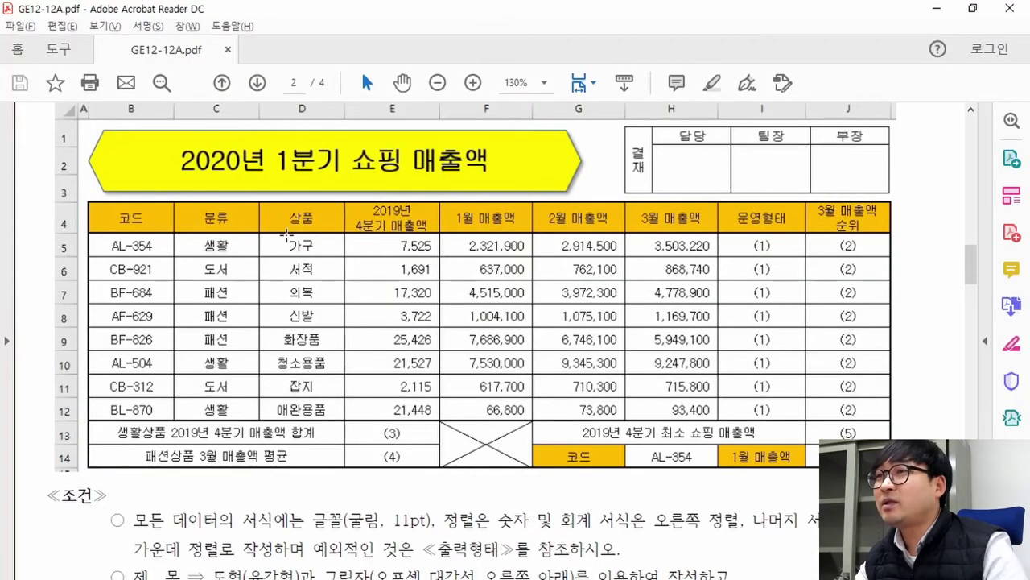
key("alt+Tab")
key("alt+Tab")
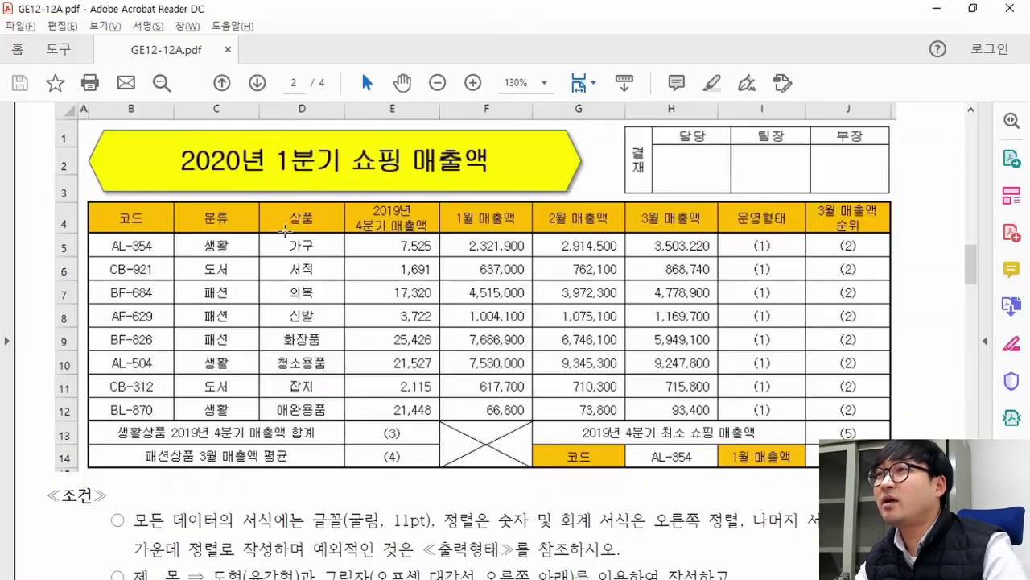
left_click_drag(166, 130, 488, 182)
key("alt+Tab")
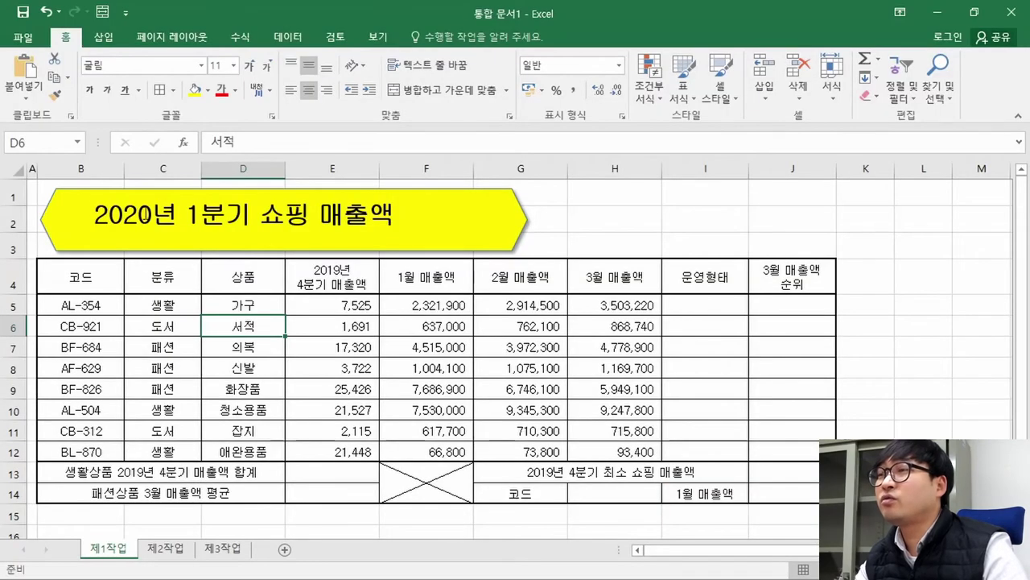
left_click(180, 241)
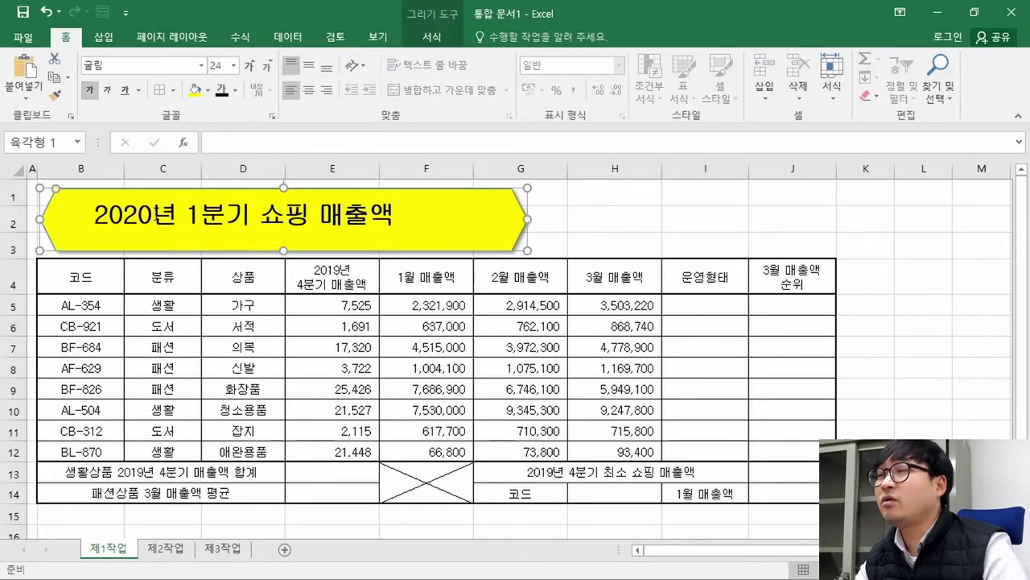
left_click(305, 95)
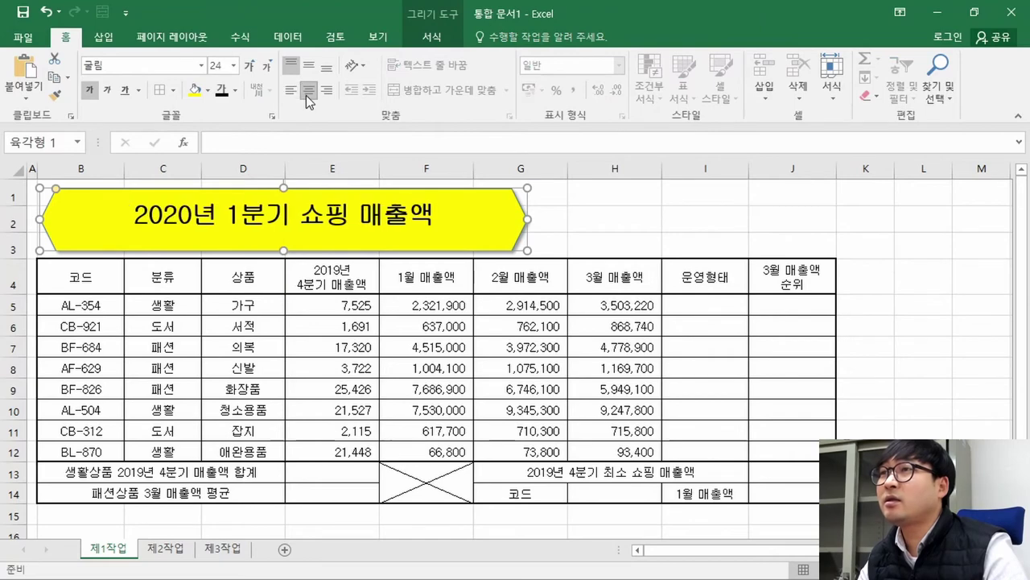
- Align the hexagon text vertically to the middle in Excel and compare the title with the exam PDF sample
key("alt+Tab")
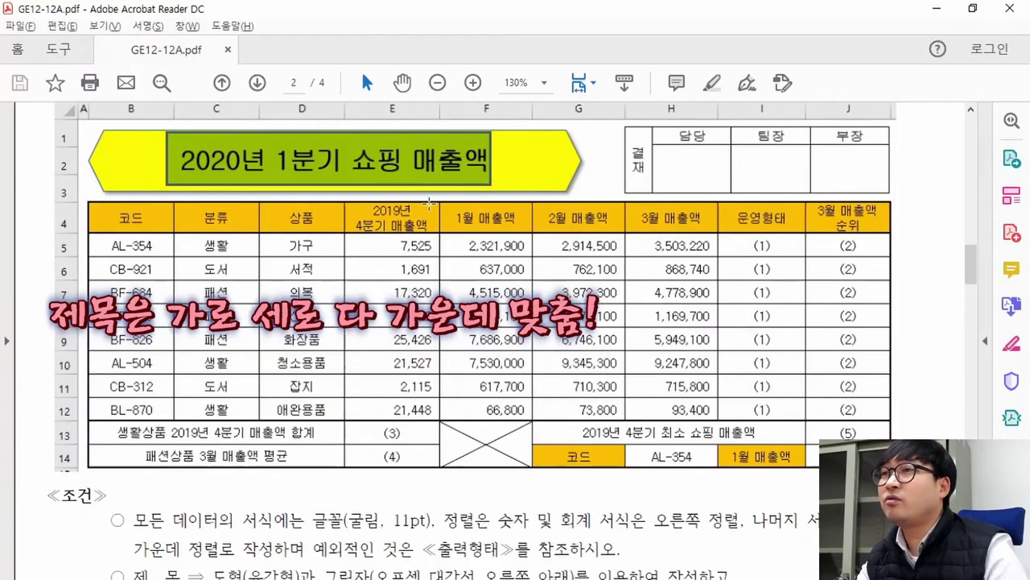
left_click(480, 173)
left_click(404, 142)
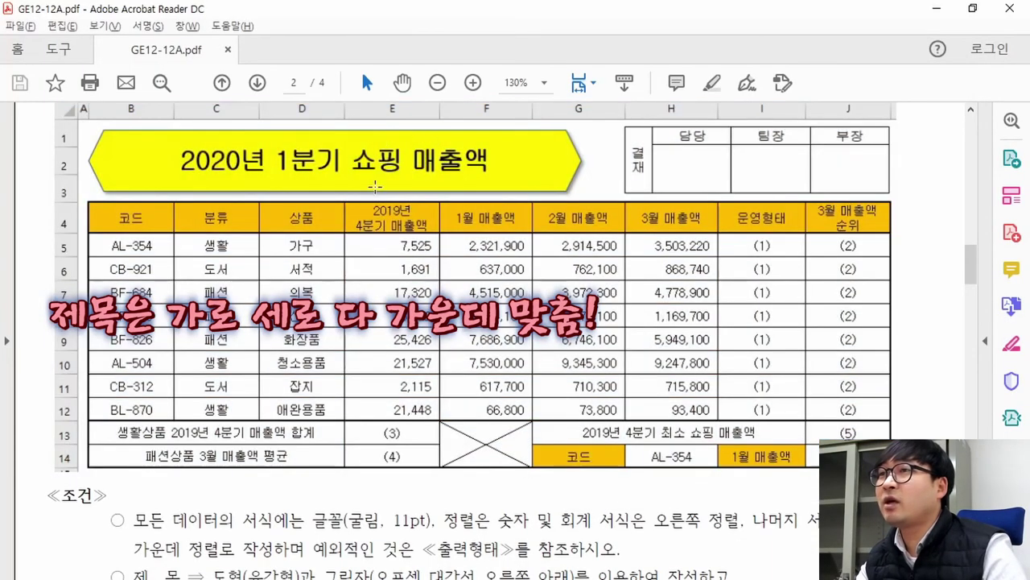
key("alt+Tab")
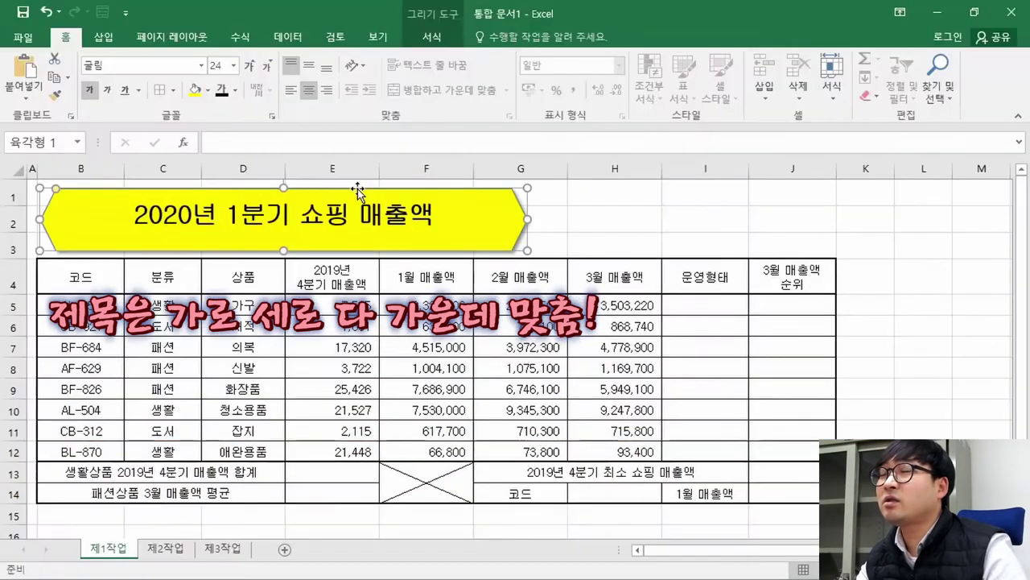
left_click(310, 72)
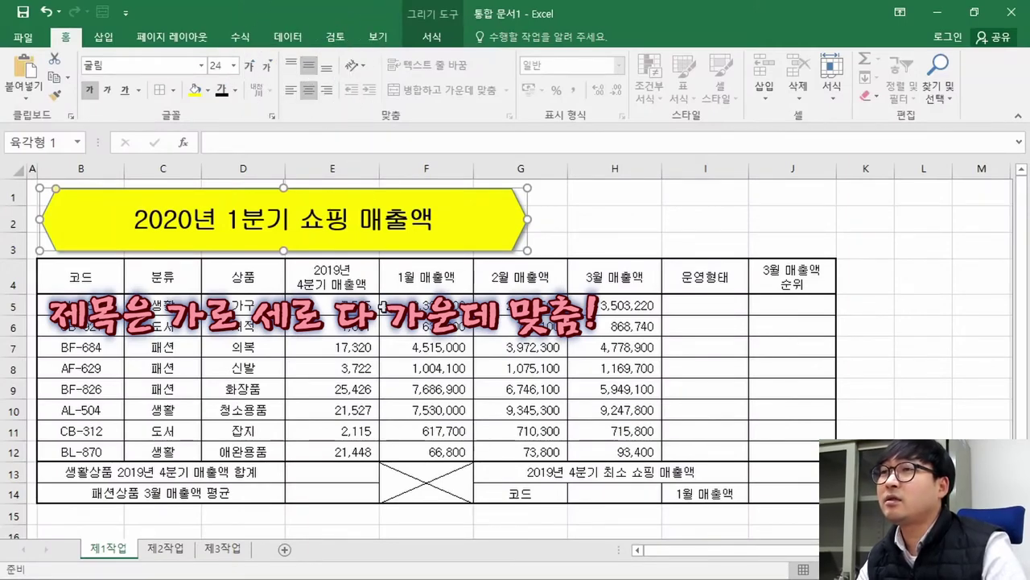
left_click(384, 307)
key("alt+Tab")
key("alt+Tab")
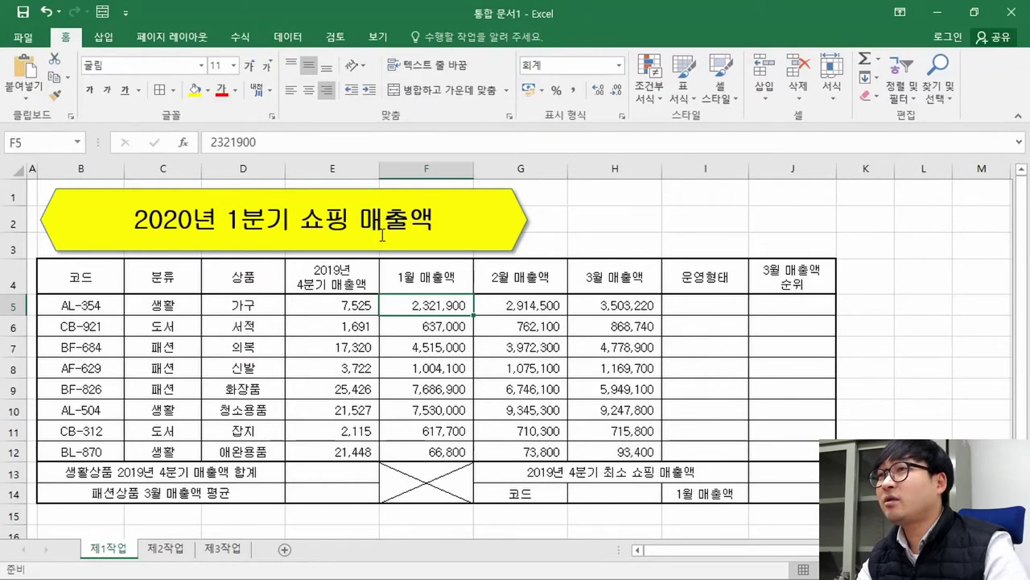
- Review the title conditions in the exam PDF, covering shape, shadow, text, font, size, color, bold and fill, against the finished title
key("alt+Tab")
scroll(381, 237, "up", 1)
key("alt+Tab")
key("alt+Tab")
scroll(437, 259, "down", 5)
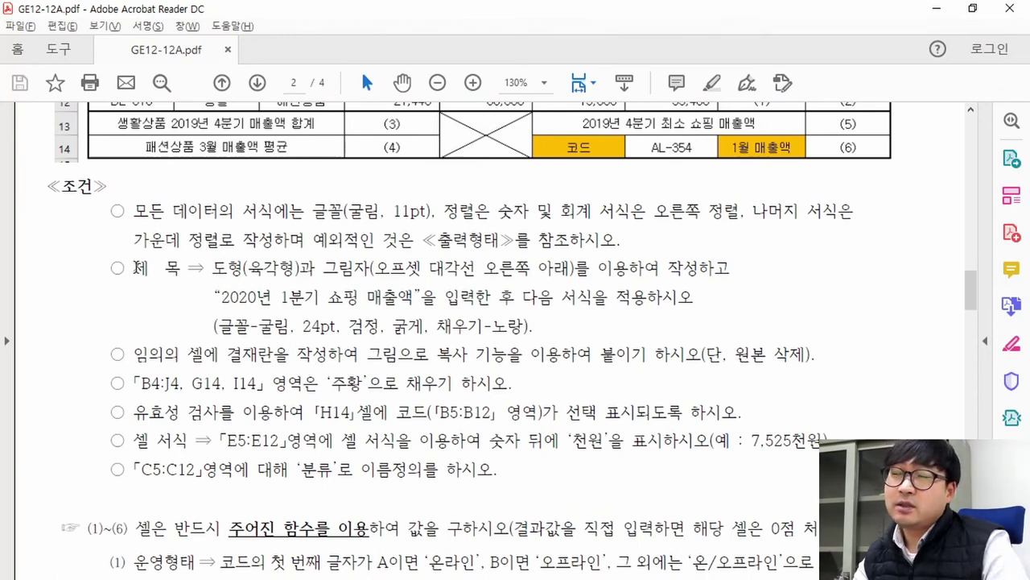
double_click(222, 268)
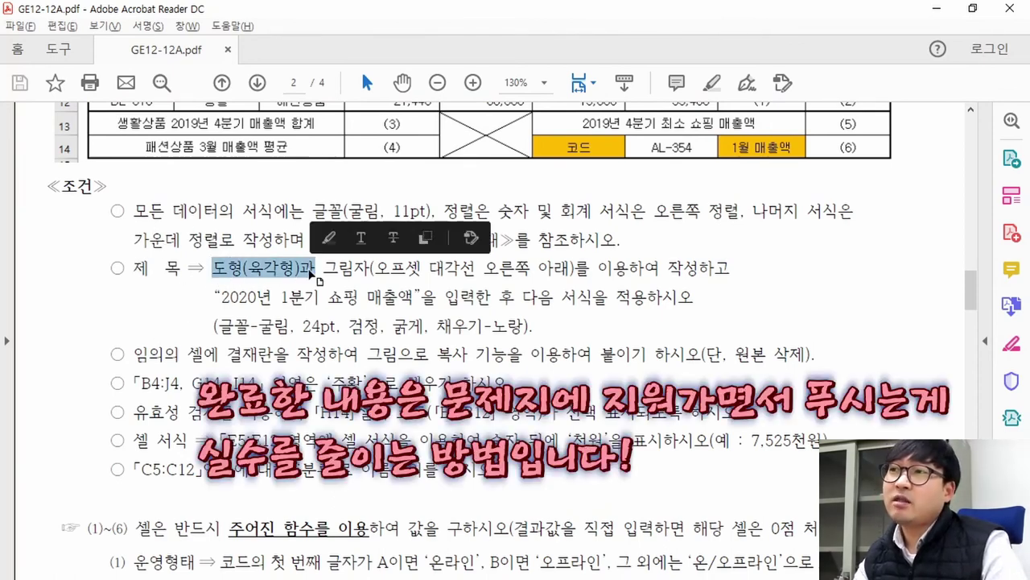
left_click_drag(324, 268, 531, 270)
left_click(218, 299)
left_click_drag(217, 299, 375, 298)
left_click_drag(259, 324, 463, 338)
left_click(503, 332)
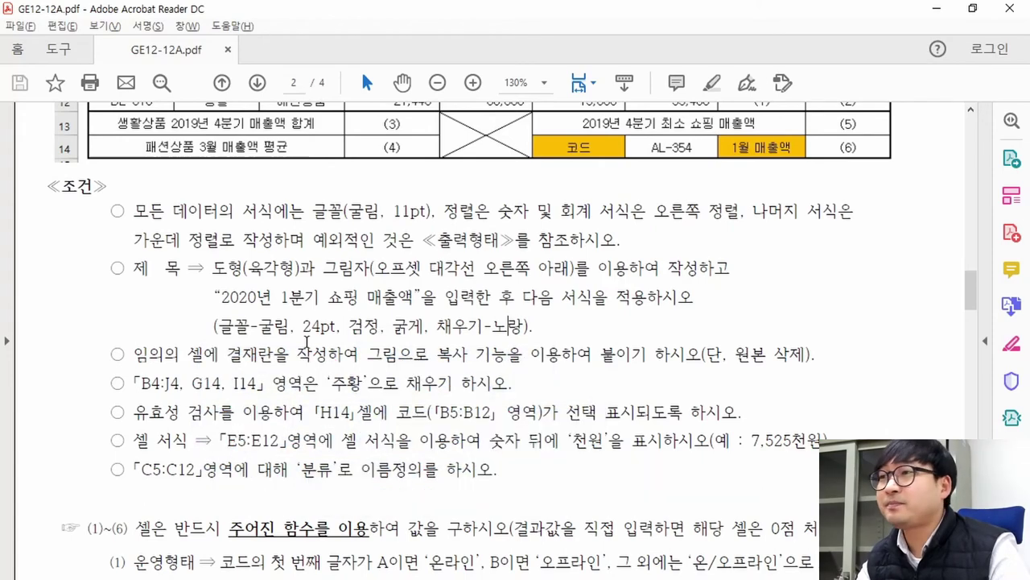
- Examine the 결재란 sample and its condition about pasting it as a picture in the exam PDF, and return to Excel
scroll(221, 346, "down", 3)
left_click_drag(141, 234, 359, 238)
scroll(614, 161, "up", 10)
left_click_drag(614, 161, 897, 235)
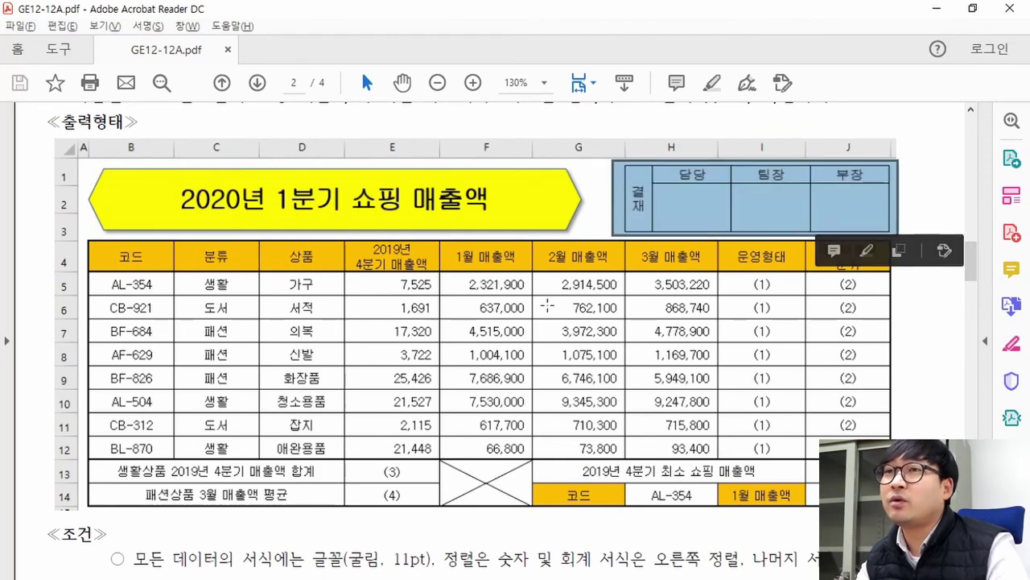
scroll(555, 301, "down", 8)
left_click_drag(368, 394, 806, 395)
left_click_drag(137, 392, 815, 394)
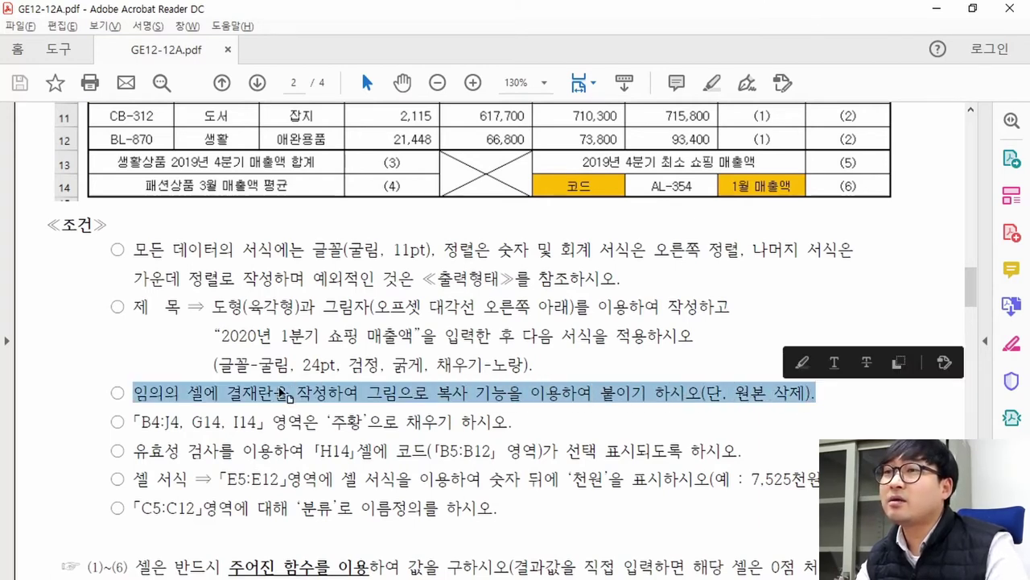
left_click(157, 393)
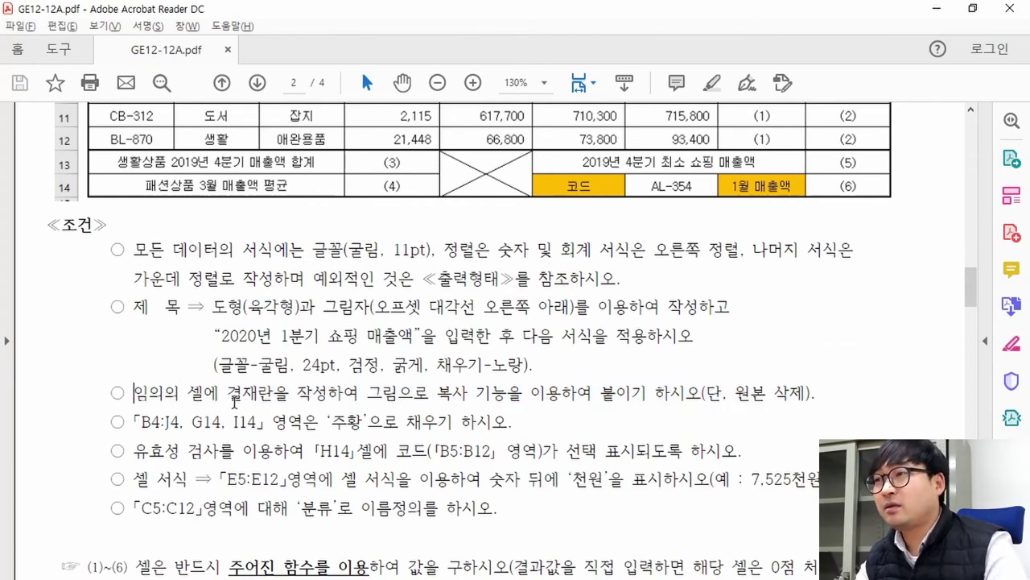
key("alt+Tab")
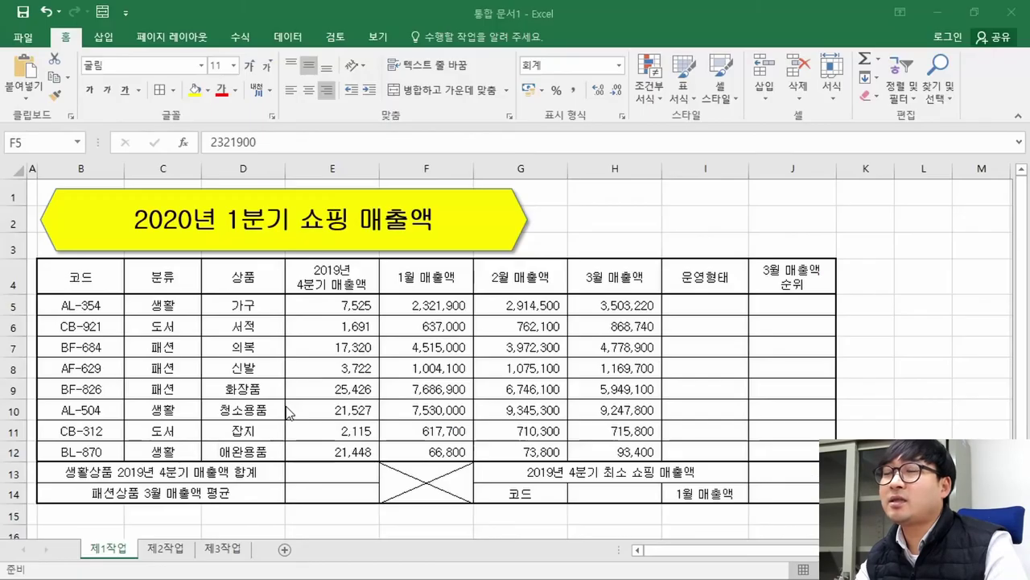
left_click(915, 333)
scroll(849, 409, "down", 2)
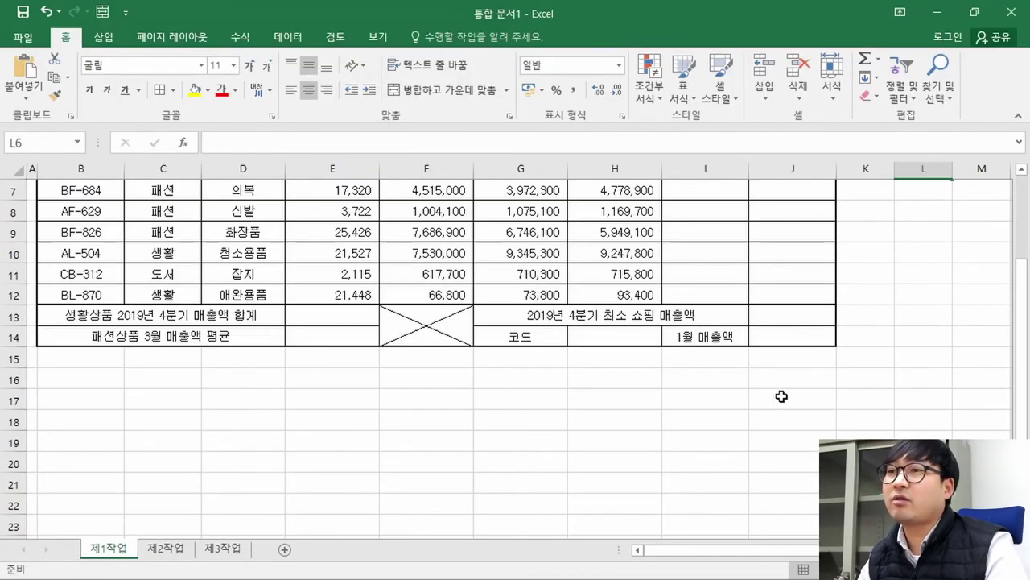
left_click(710, 464)
scroll(689, 435, "up", 2)
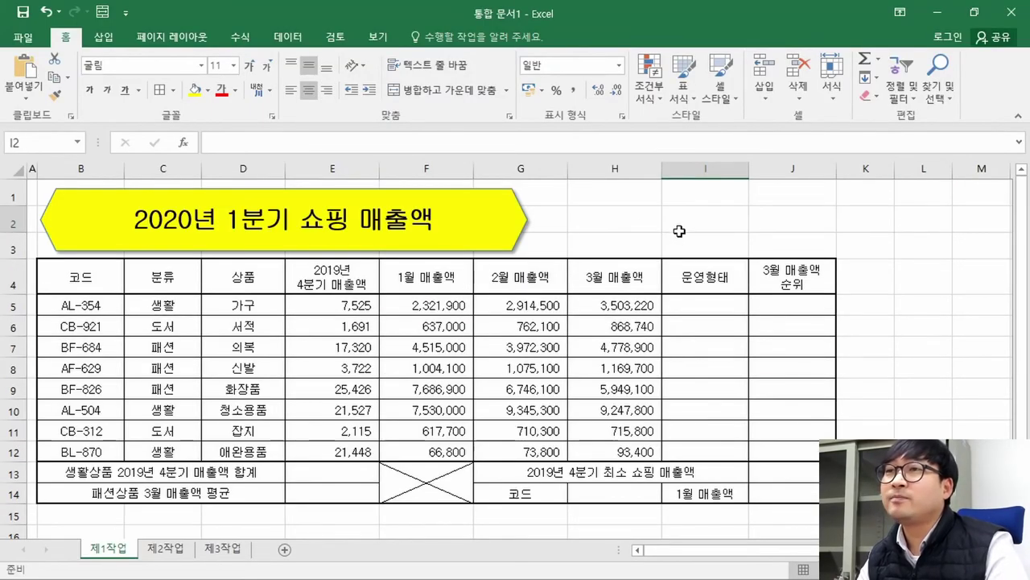
left_click(610, 188)
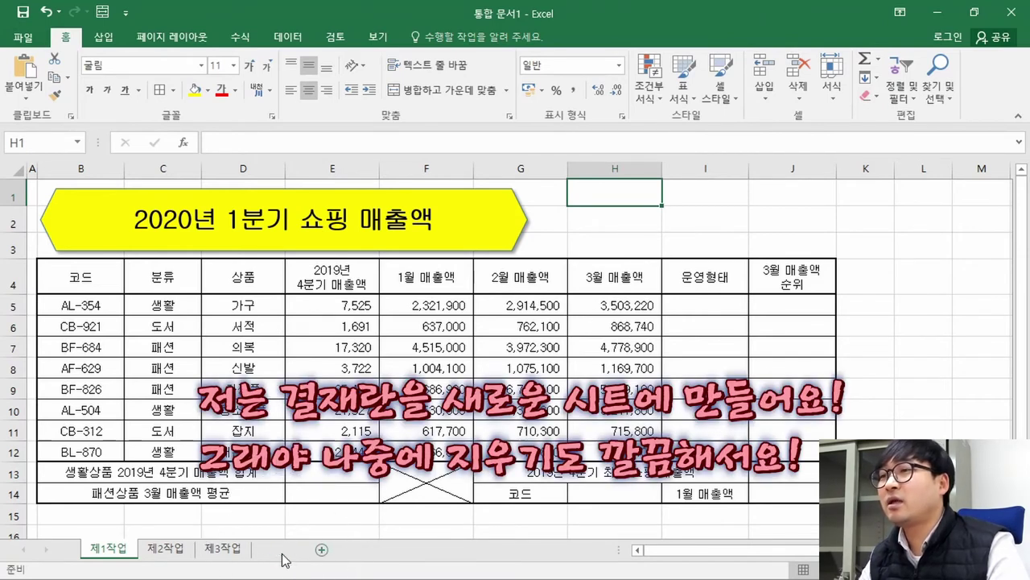
- Add a new sheet after 제1작업 and enter 결재, 담당, 팀장 and 부장 across cells B2 to E2
left_click(284, 550)
left_click(116, 209)
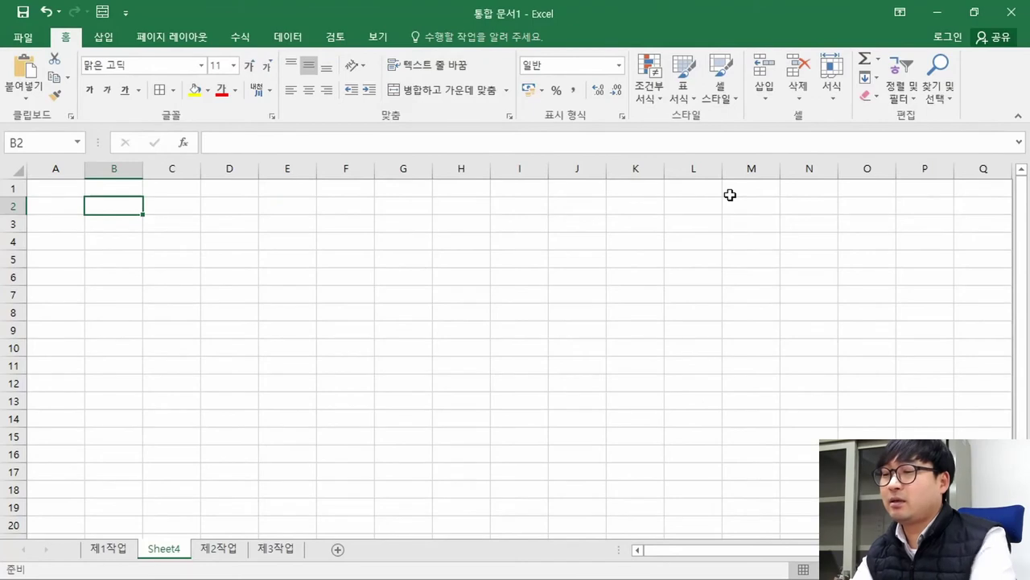
type("결재ㄷ")
key("BackSpace")
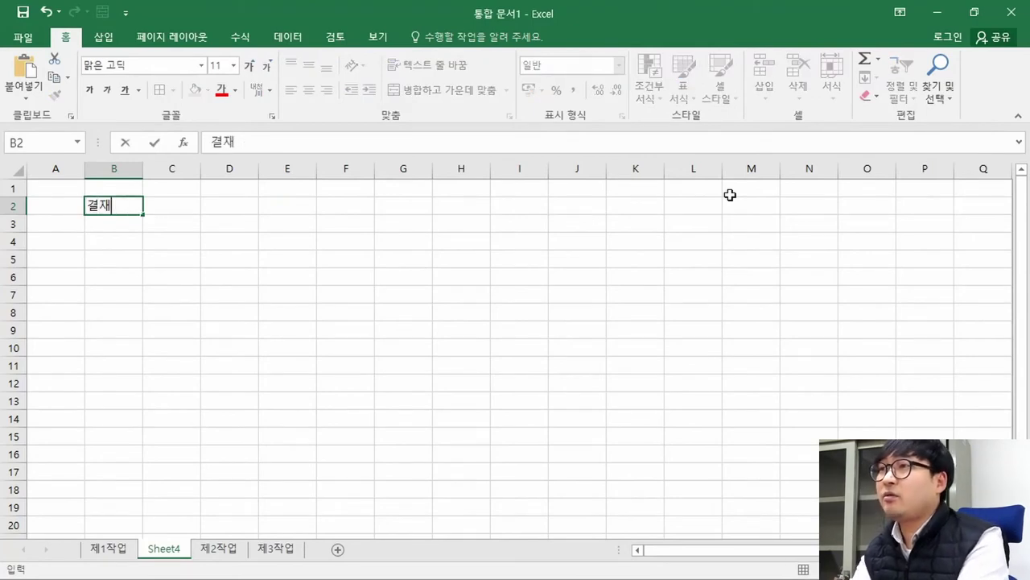
key("Tab")
type("담당")
key("Tab")
type("ㅌ")
key("BackSpace")
type("티ㅁ장")
key("Tab")
type("부장")
key("Return")
key("Up")
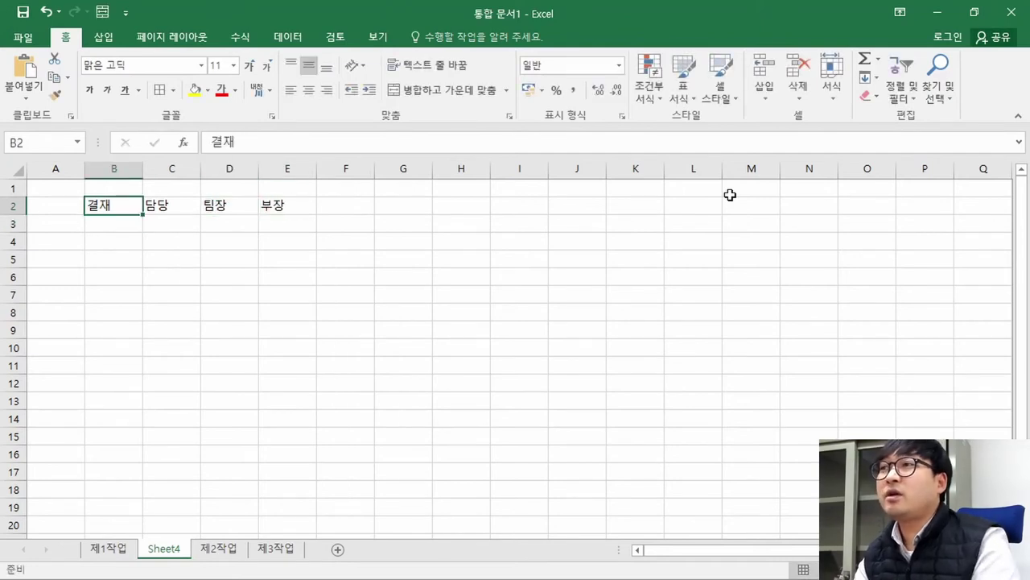
- Check the 결재란 proportions in the exam PDF and make row 3 taller on the new Excel sheet
key("alt+Tab")
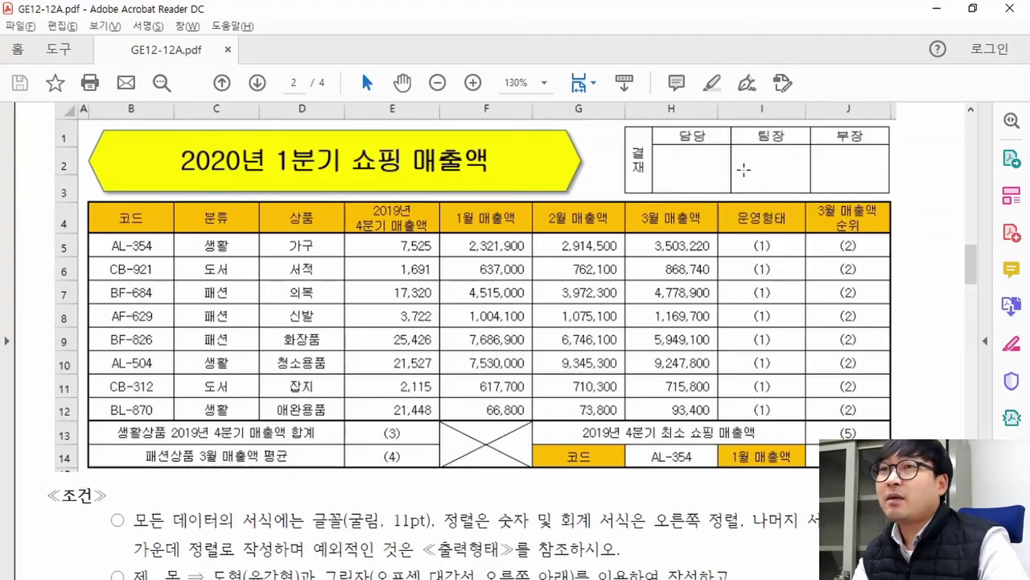
key("alt+Tab")
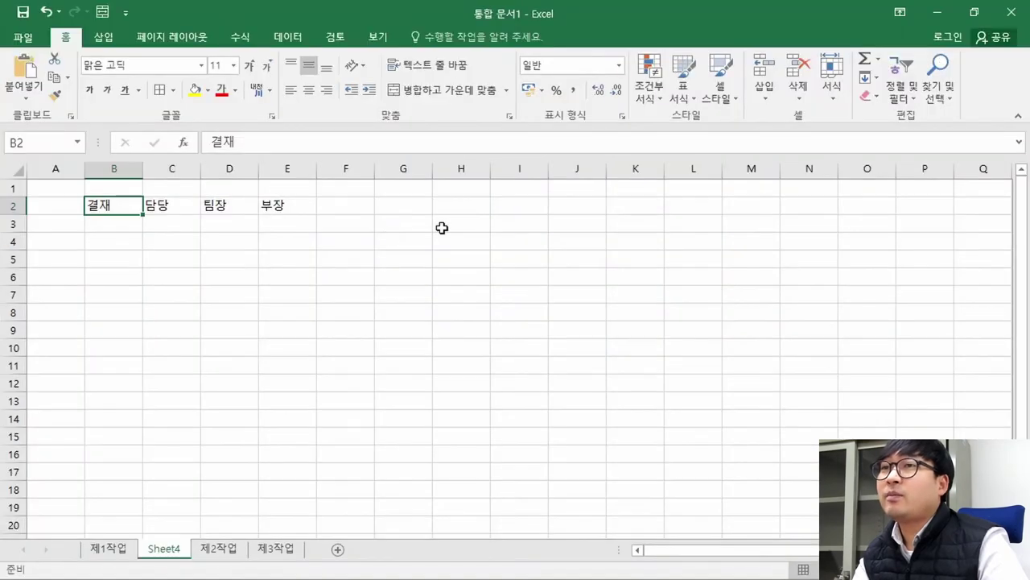
left_click_drag(19, 231, 19, 261)
- Check the 결재 cell in the exam PDF sample and merge and center B2:B3 in Excel
key("alt+Tab")
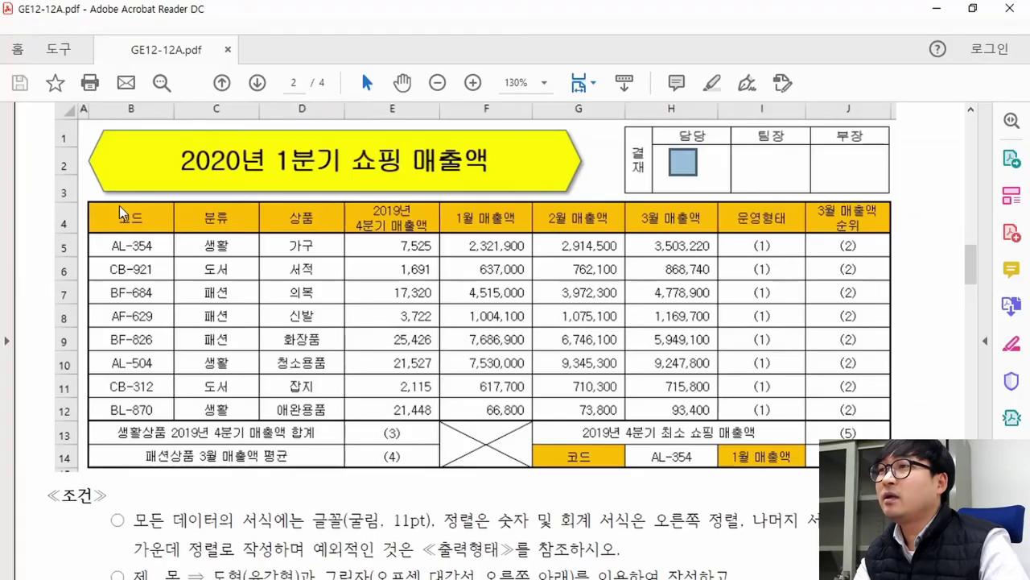
left_click_drag(636, 137, 644, 183)
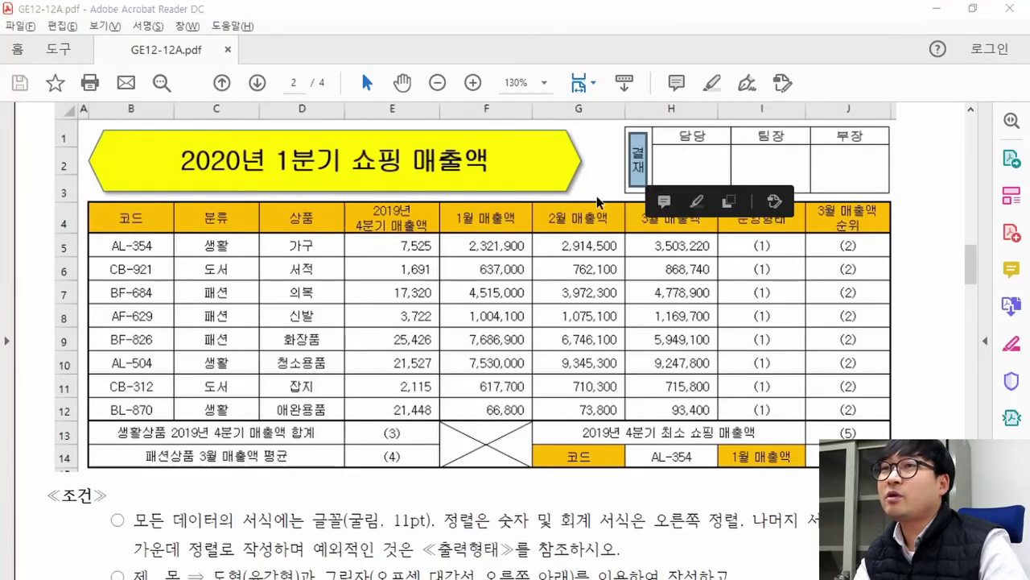
key("alt+Tab")
left_click_drag(104, 206, 104, 229)
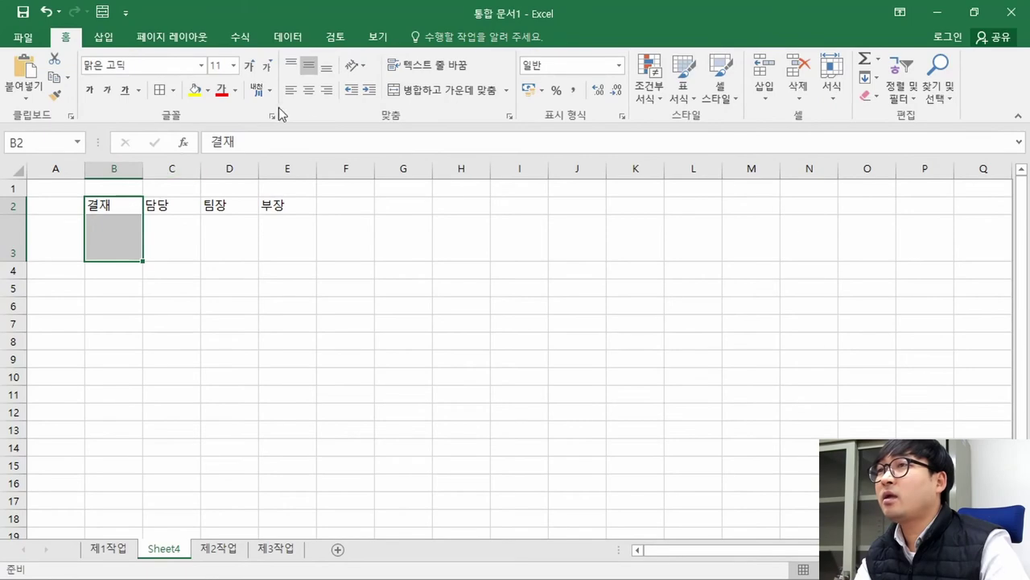
left_click(449, 90)
key("alt+Tab")
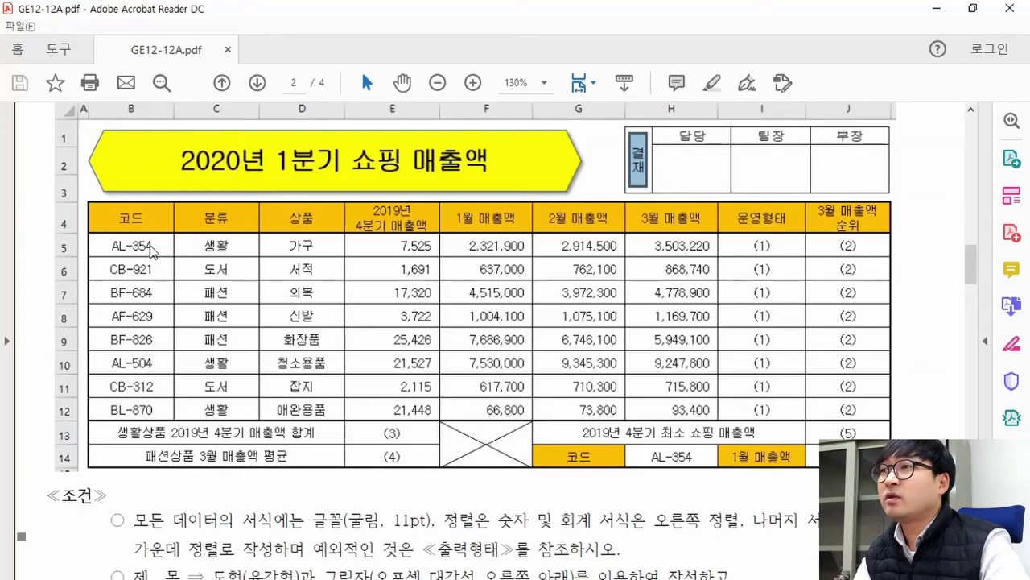
key("alt+Tab")
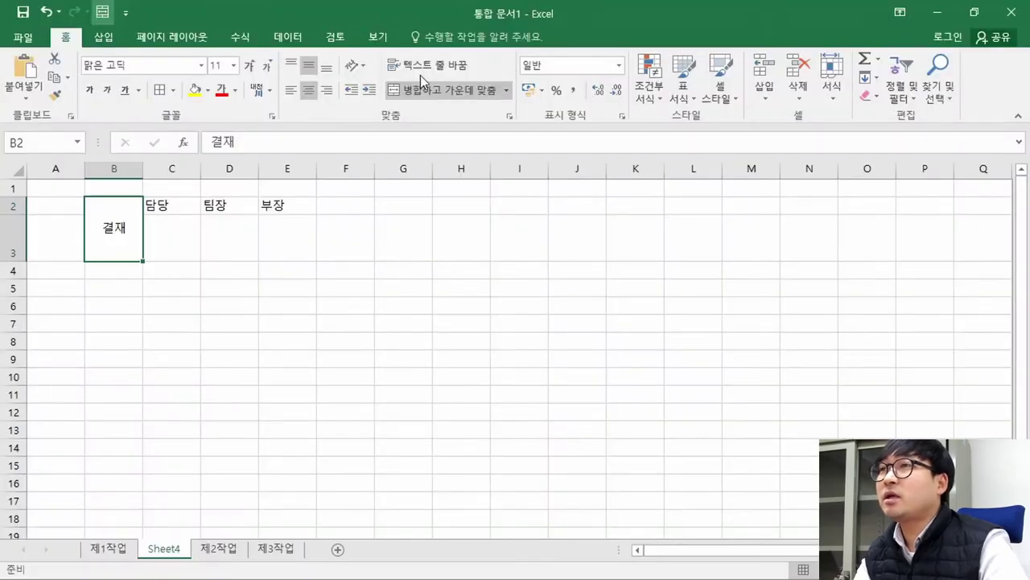
- Set the merged 결재 cell to vertical writing (세로 쓰기) and narrow column B to match the exam PDF sample
left_click(359, 71)
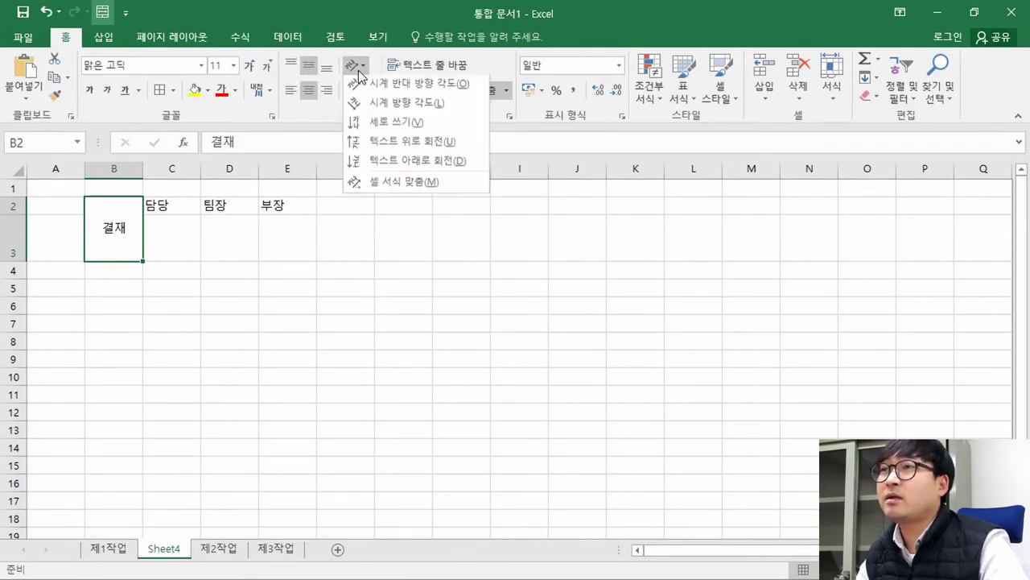
left_click(389, 125)
left_click(190, 248)
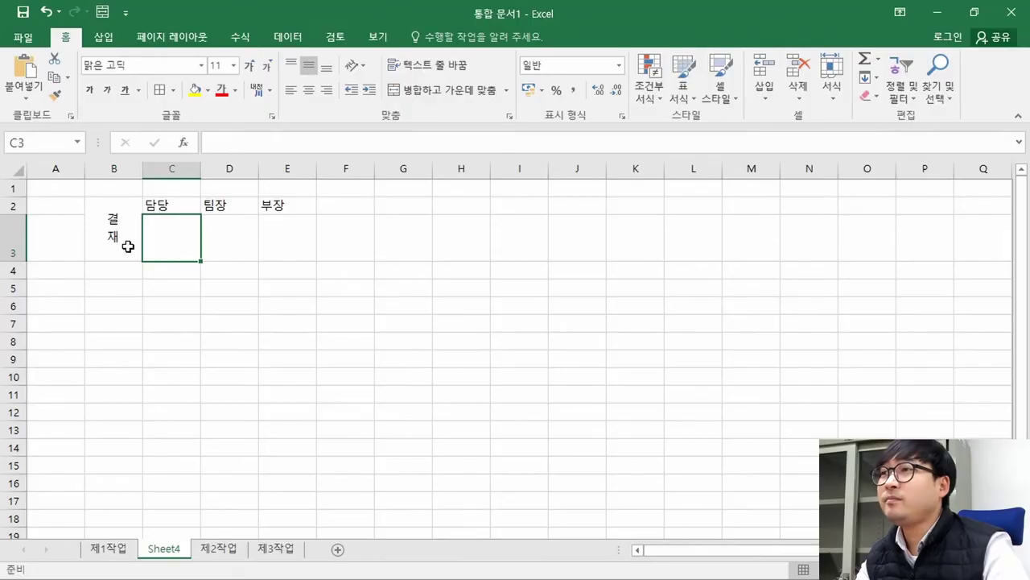
key("alt+Tab")
key("alt+Tab")
left_click_drag(144, 168, 109, 171)
left_click(156, 240)
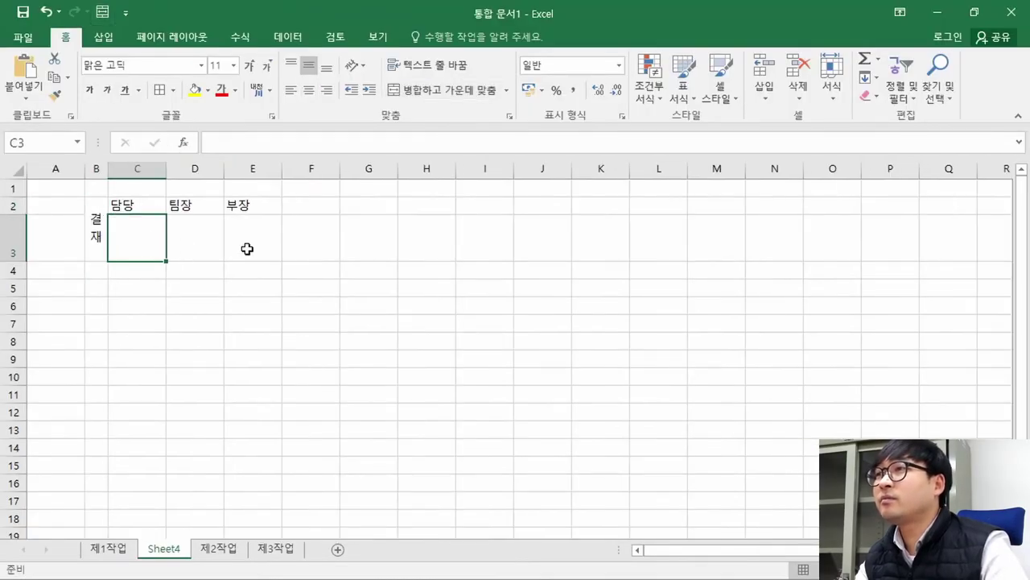
- Check the heading alignment in the exam PDF and center the text of B2:E3 horizontally in Excel
left_click(144, 207)
key("alt+Tab")
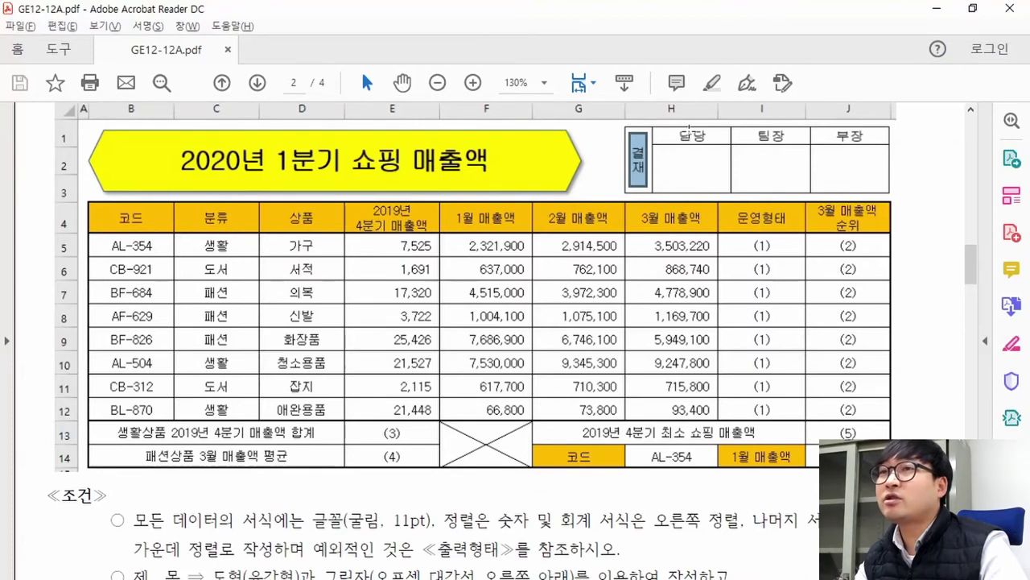
key("alt+Tab")
left_click_drag(92, 211, 244, 233)
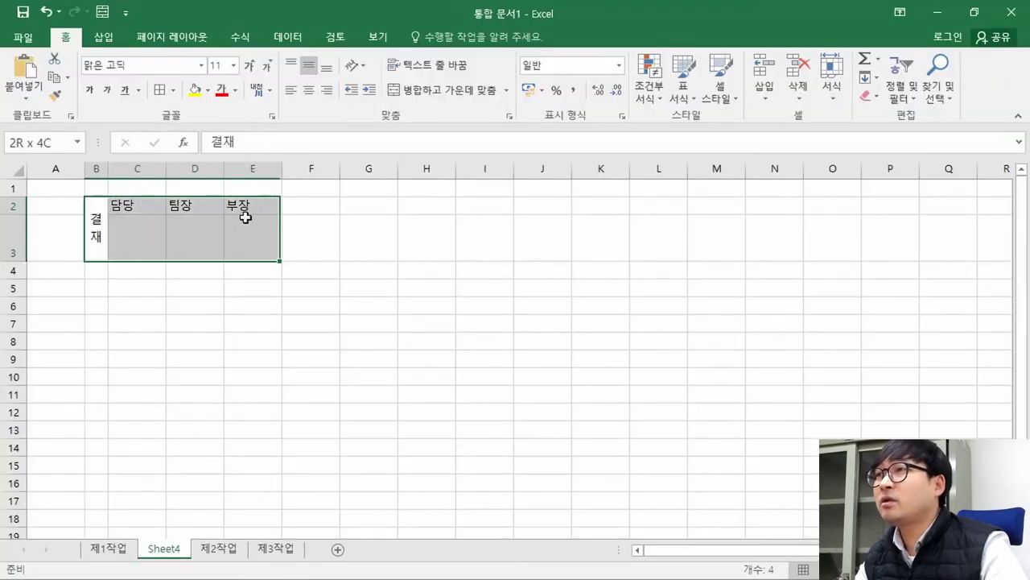
left_click(308, 97)
left_click(338, 248)
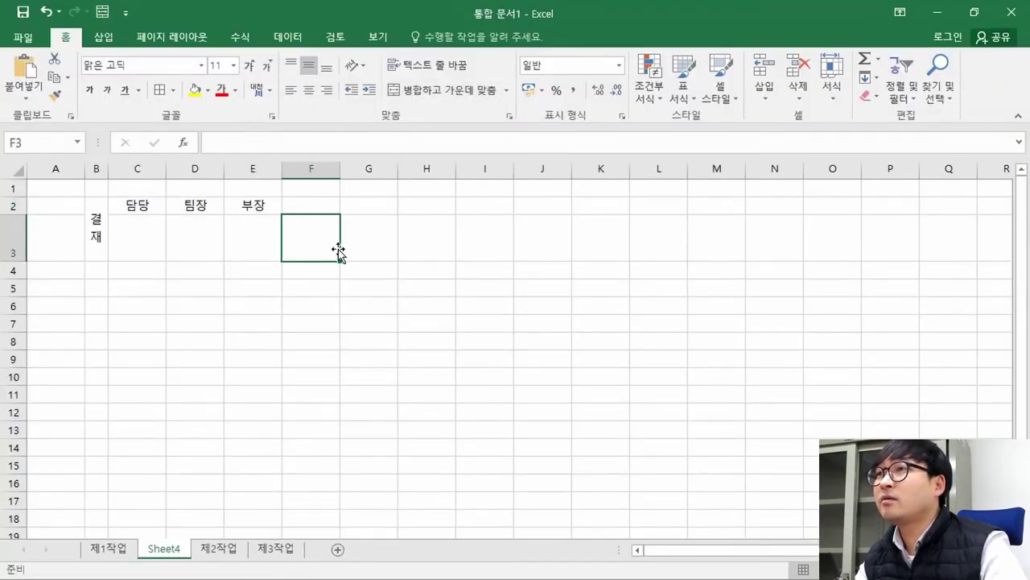
- Apply all borders to the approval box B2:E3 in Excel and compare it with the exam PDF sample
key("alt+Tab")
key("alt+Tab")
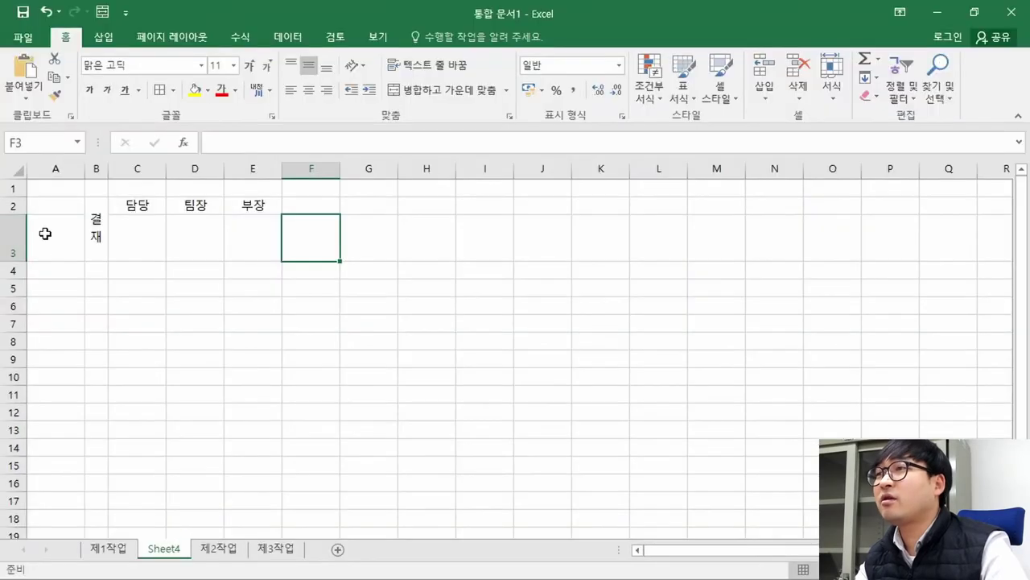
left_click_drag(96, 230, 258, 240)
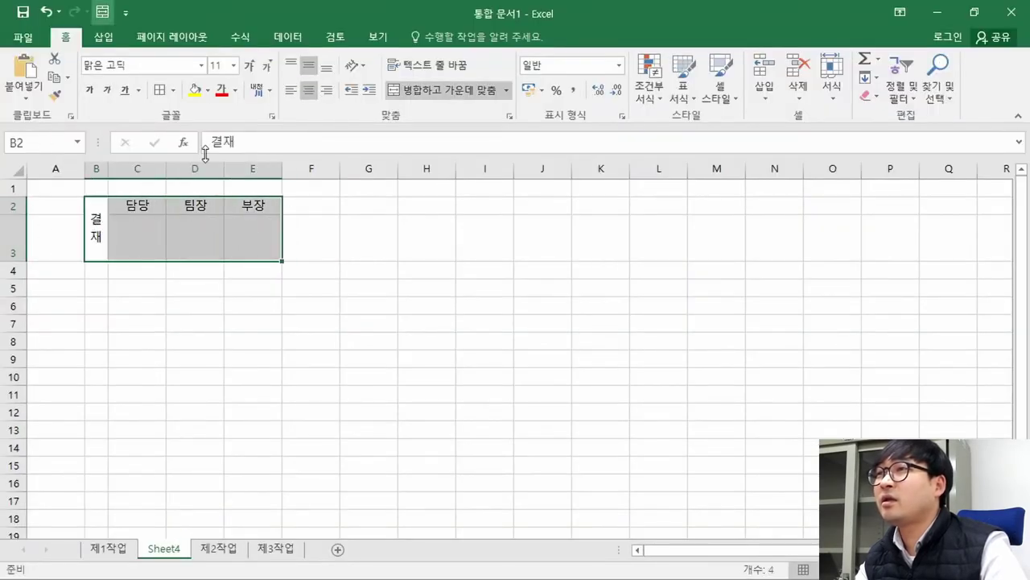
left_click(172, 89)
left_click(187, 231)
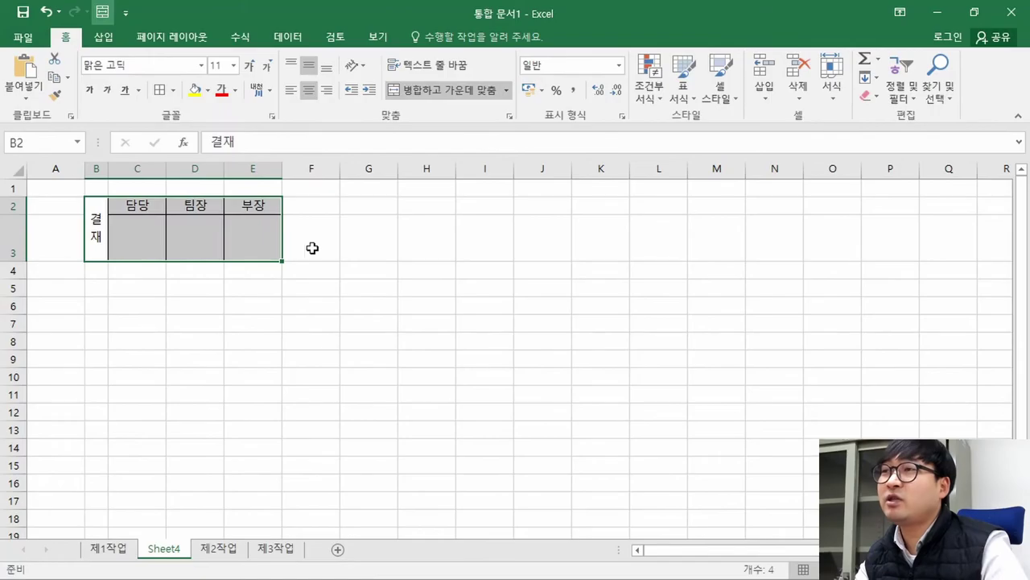
left_click(355, 255)
key("alt+Tab")
key("alt+Tab")
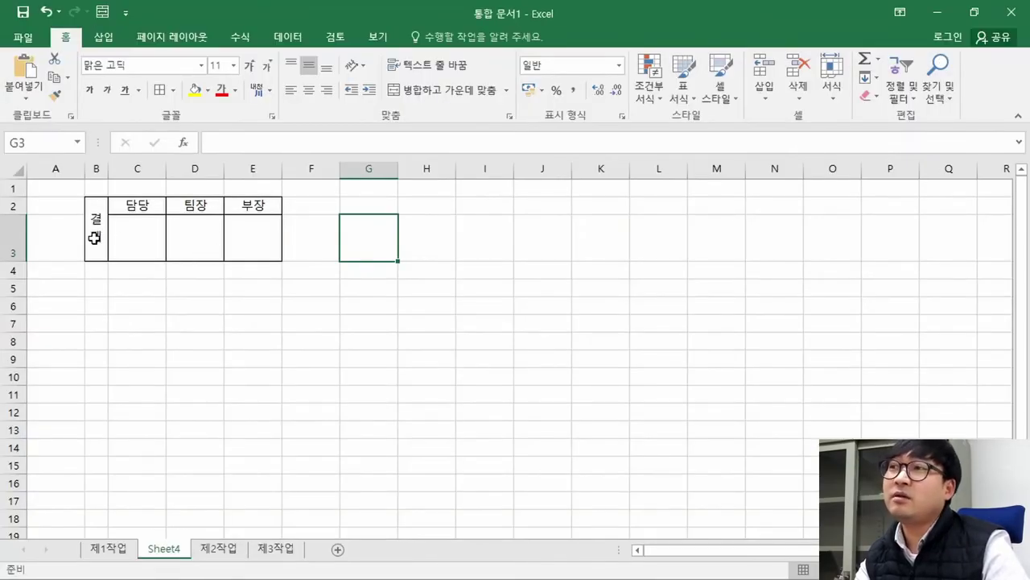
- Copy the approval box B2:E3 and bring up the paste options for cell H1 on the 제1작업 sheet
left_click_drag(96, 246, 242, 236)
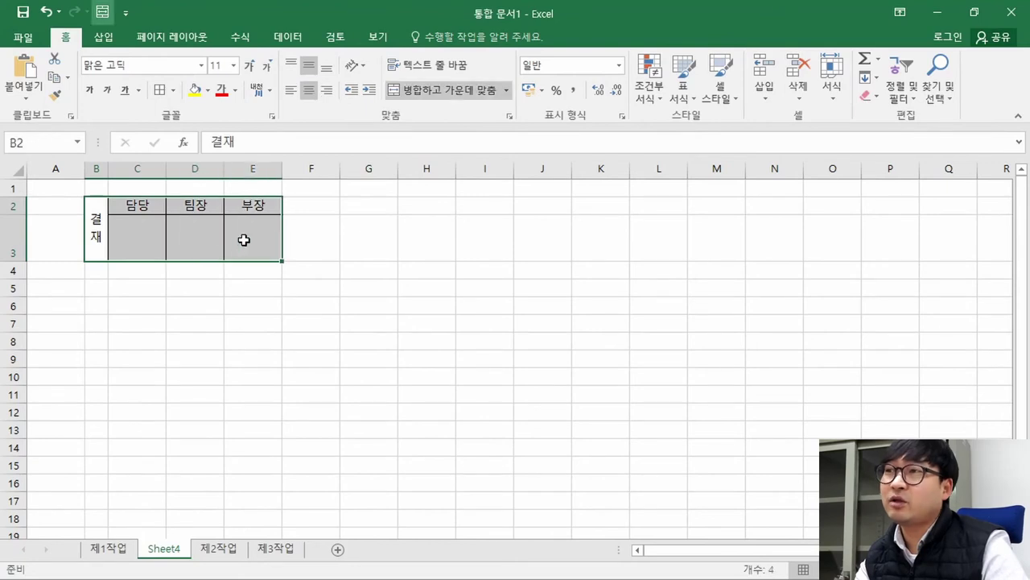
left_click_drag(136, 235, 253, 236)
right_click(252, 233)
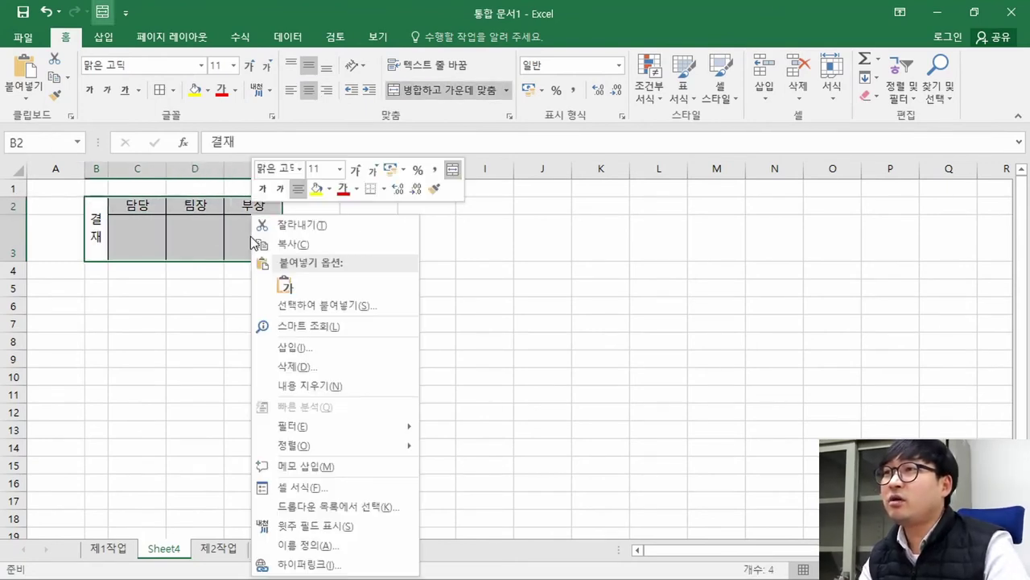
left_click(303, 246)
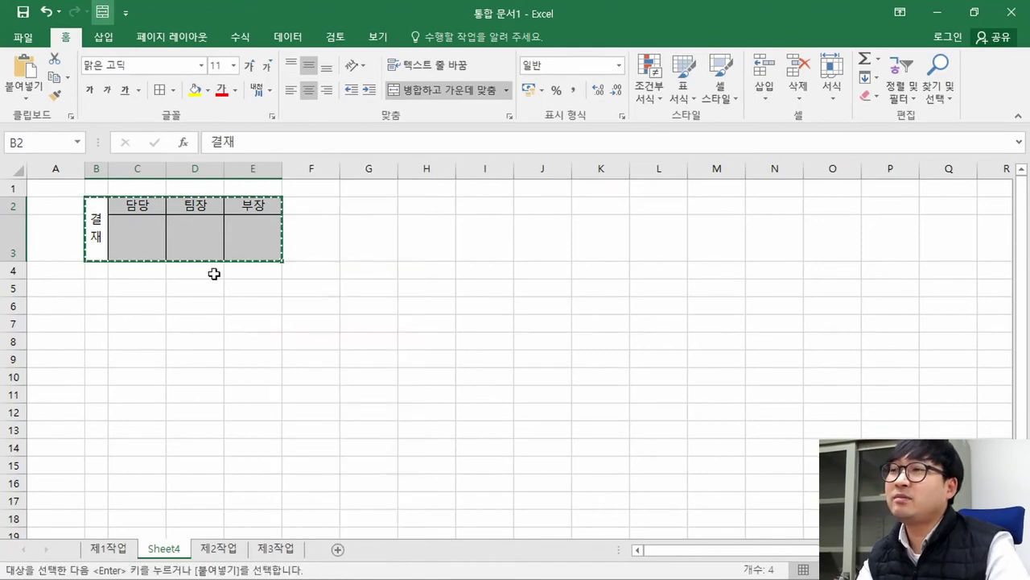
left_click(119, 550)
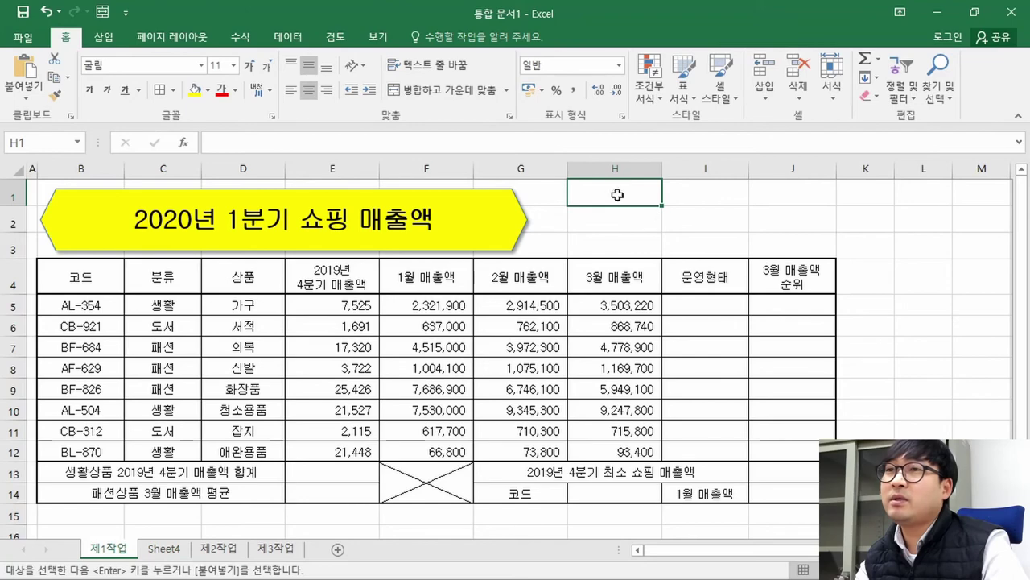
right_click(602, 193)
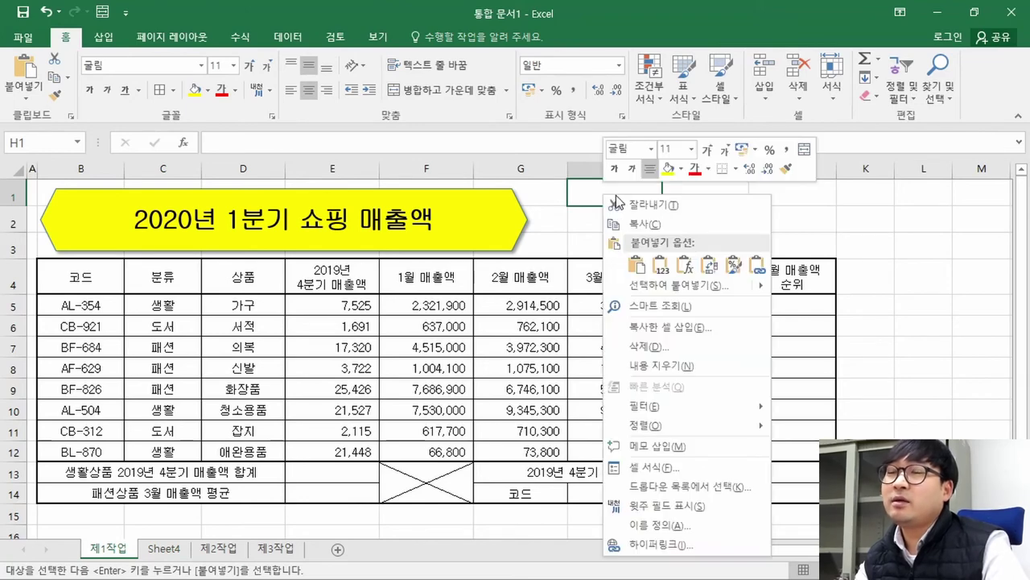
- Check the picture-copy condition for the 결재란 in the exam PDF and paste the copied box as a picture at H1 in Excel
key("alt+Tab")
scroll(512, 534, "down", 5)
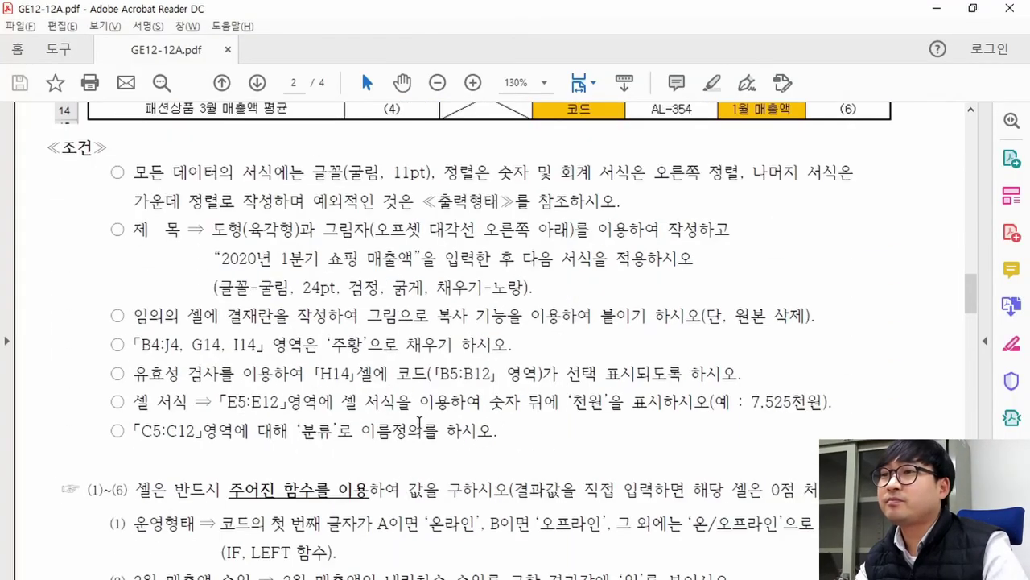
left_click_drag(134, 315, 641, 321)
left_click(399, 321)
left_click_drag(369, 317, 396, 317)
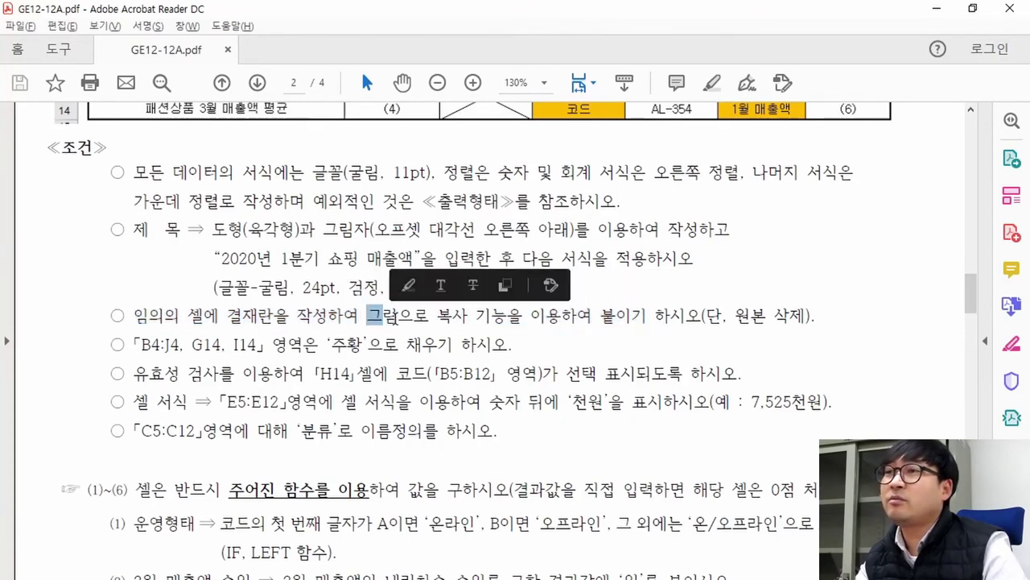
key("alt+Tab")
right_click(636, 196)
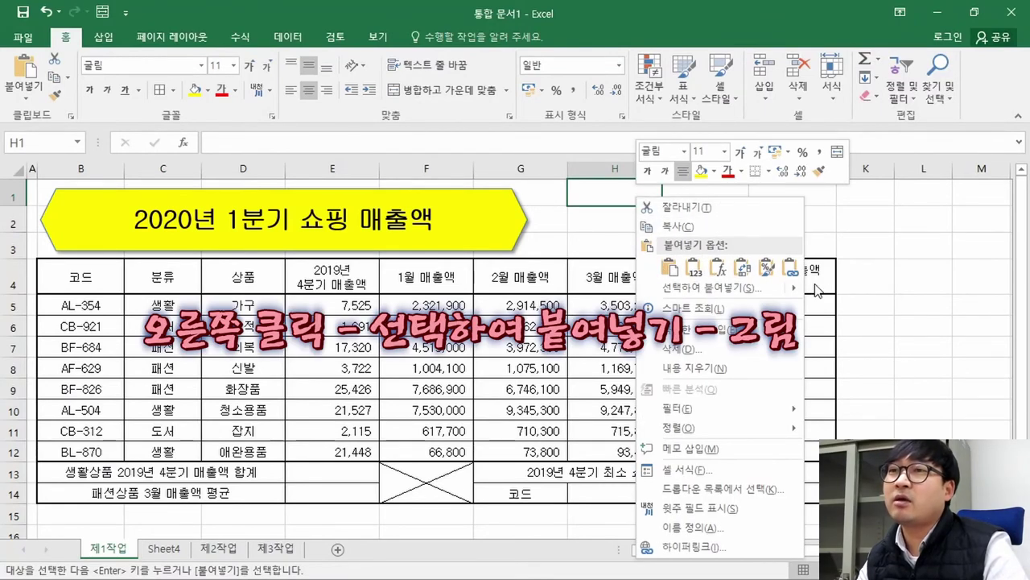
mouse_move(702, 289)
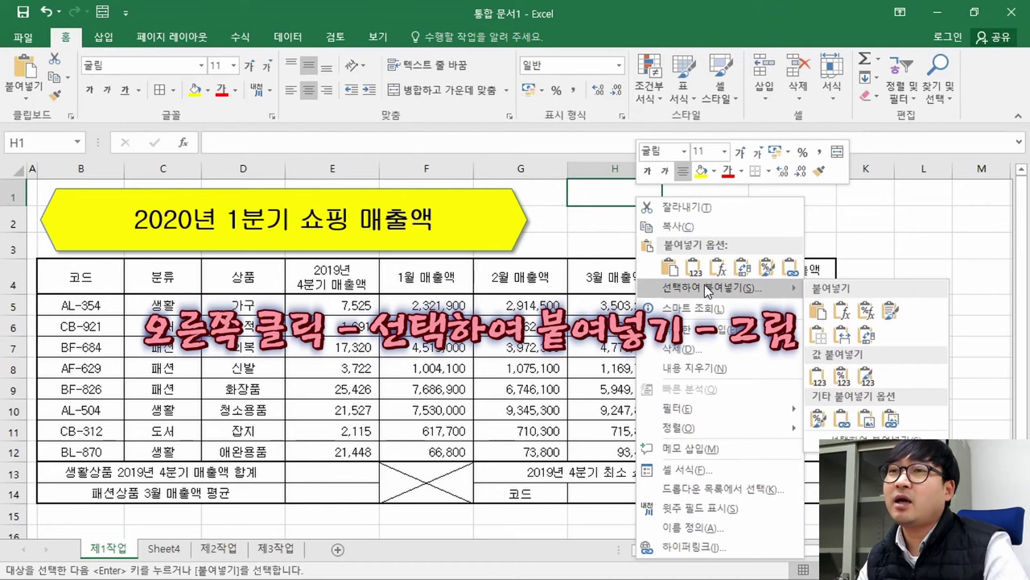
left_click(867, 420)
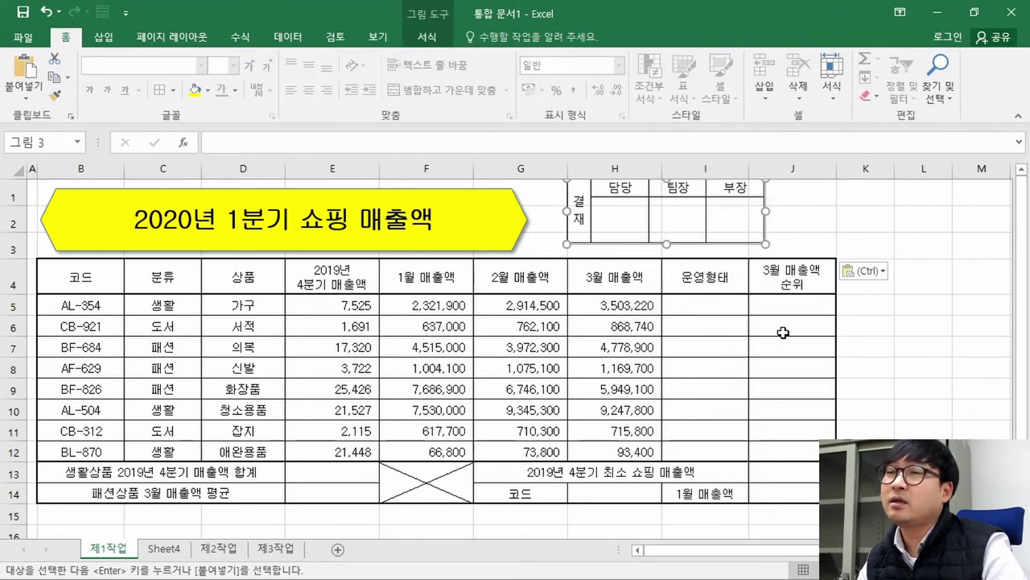
- Move the 결재란 picture into rows 1 to 3 above columns H to J and compare its placement with the exam PDF
left_click_drag(651, 199, 708, 223)
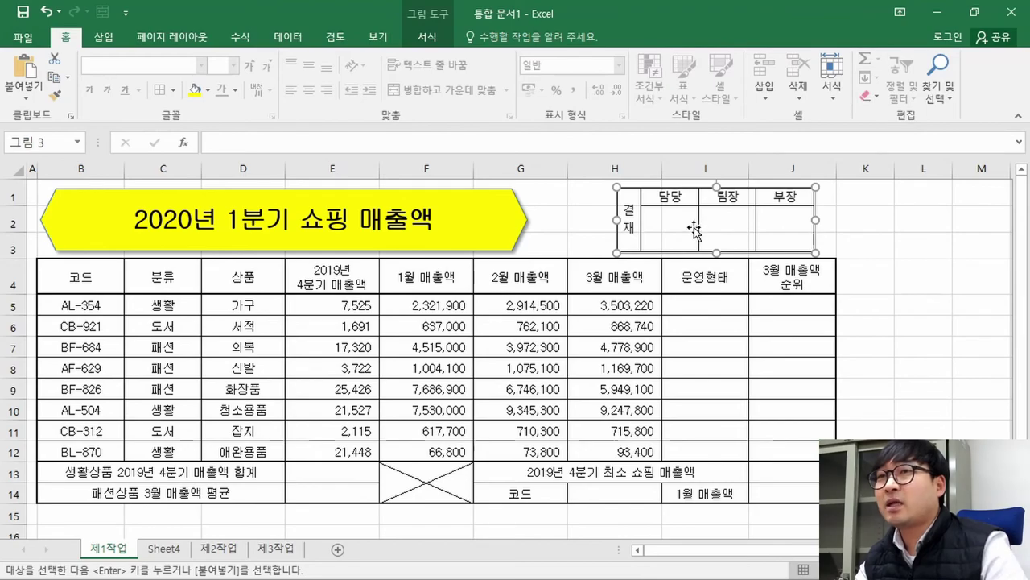
key("alt+Tab")
scroll(721, 241, "up", 8)
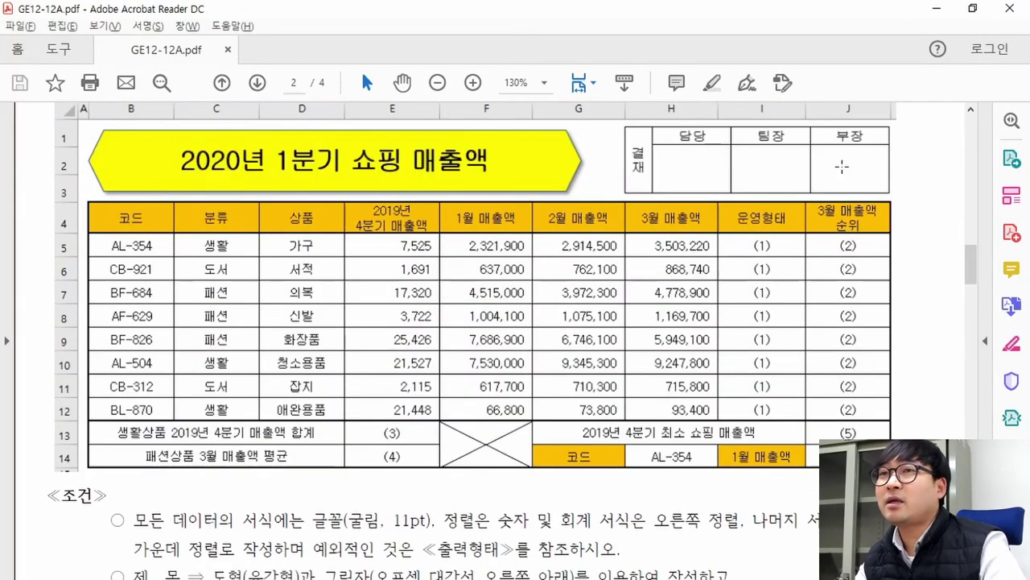
- Align the 결재란 picture with the right edge of column J and widen it to the left edge of column H in Excel, following the exam PDF
key("alt+Tab")
left_click_drag(759, 217, 779, 216)
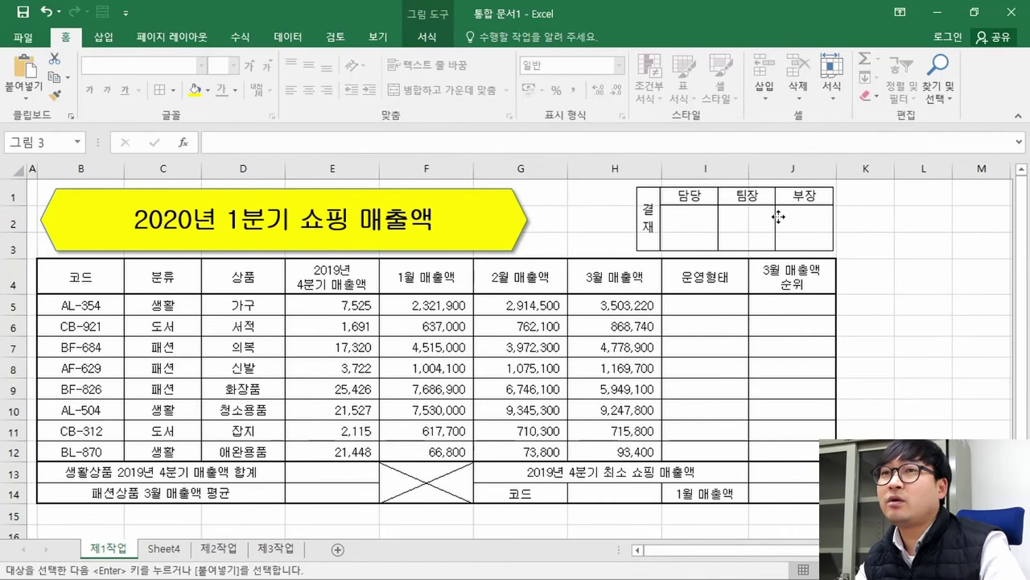
key("alt+Tab")
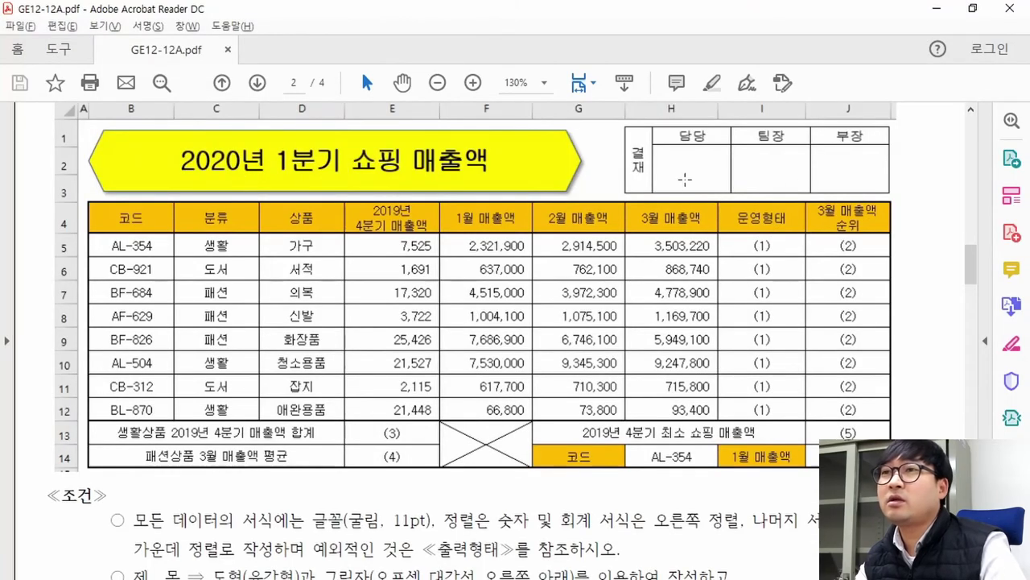
key("alt+Tab")
left_click_drag(635, 219, 570, 219)
left_click(638, 287)
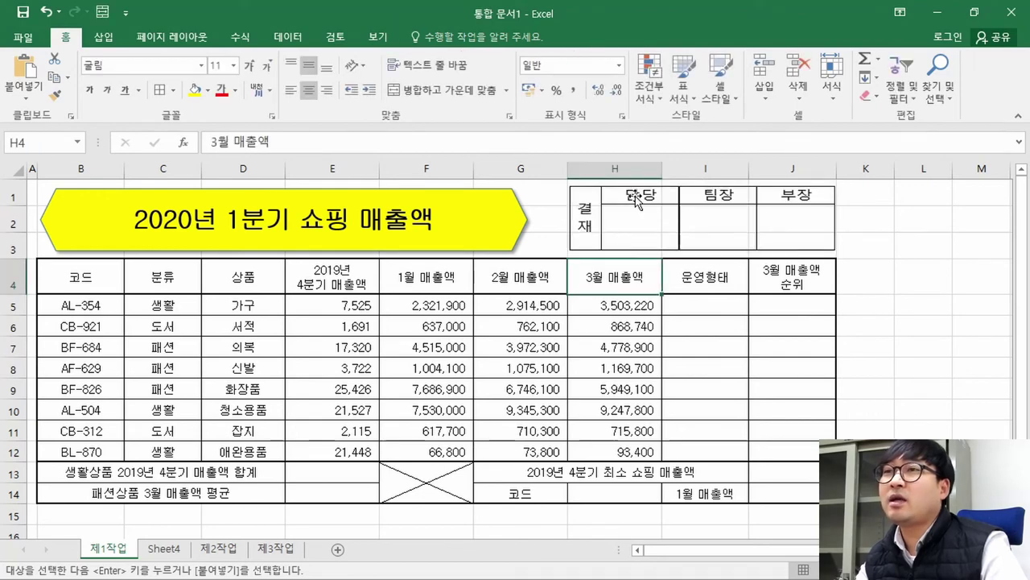
- Compare the size and placement of the 결재란 picture above columns H to J in Excel with the sample in the exam PDF
key("alt+Tab")
key("alt+Tab")
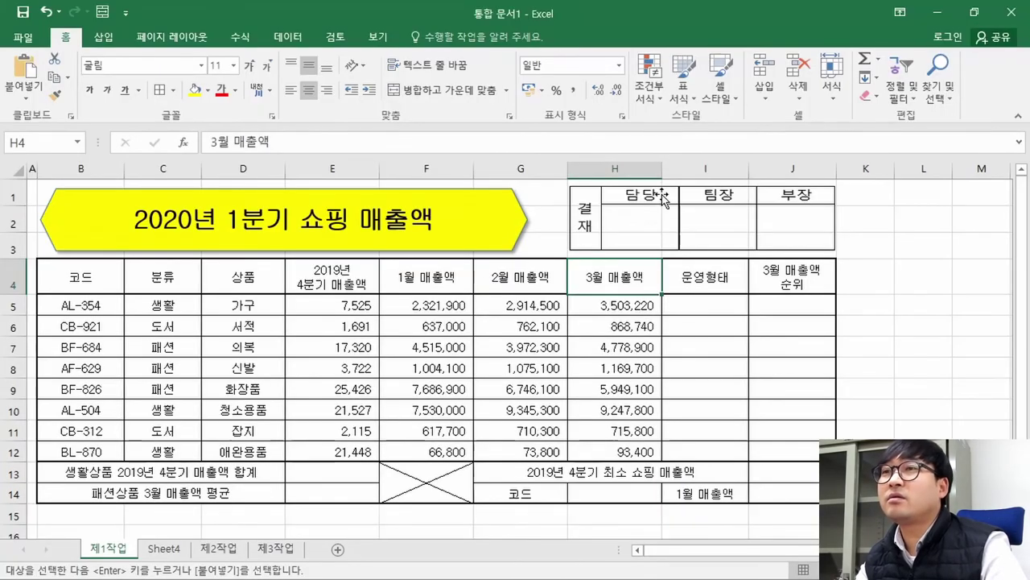
left_click(682, 219)
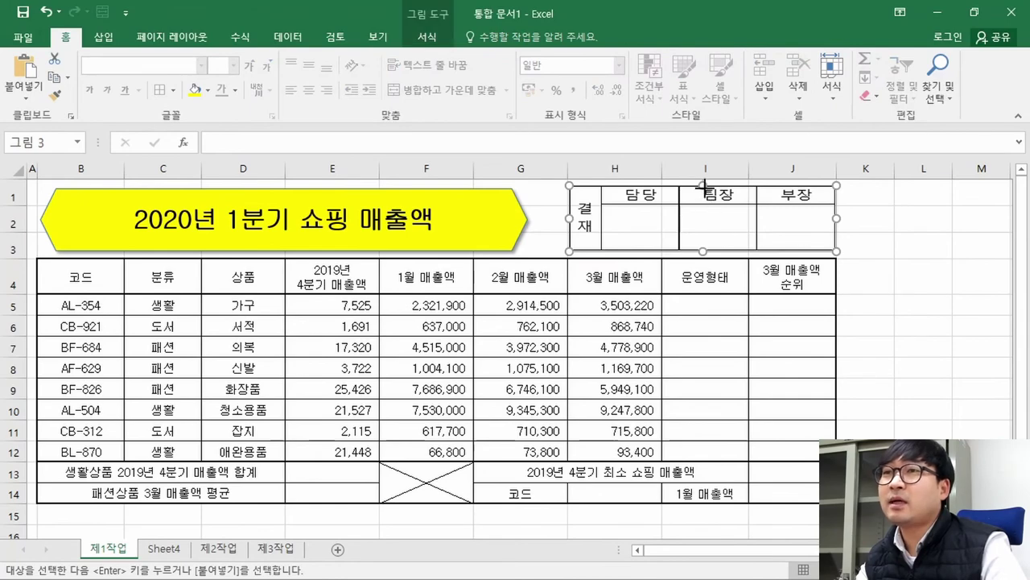
left_click(701, 303)
key("alt+Tab")
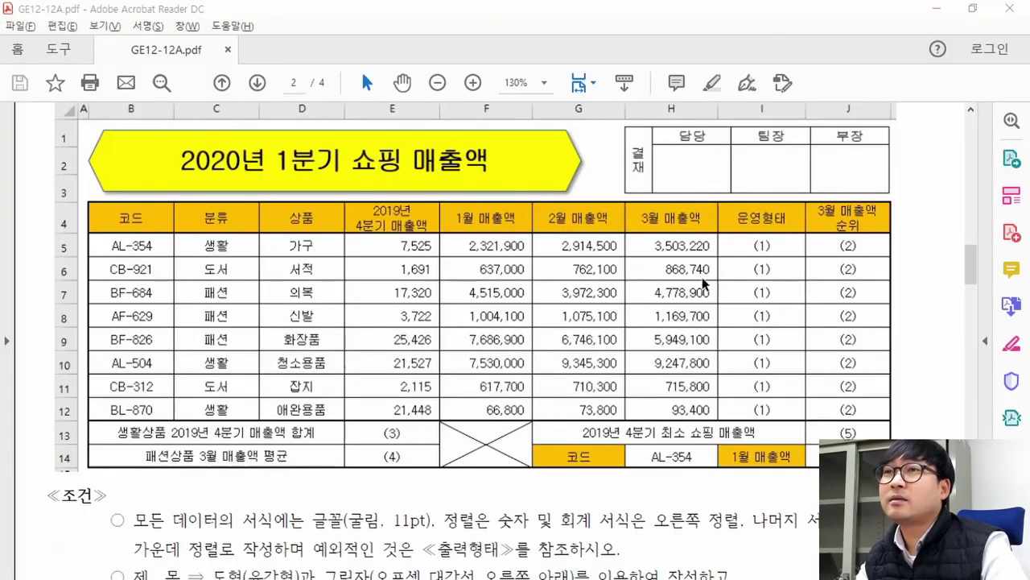
key("alt+Tab")
left_click(690, 246)
left_click(725, 293)
key("alt+Tab")
key("alt+Tab")
key("alt+Tab")
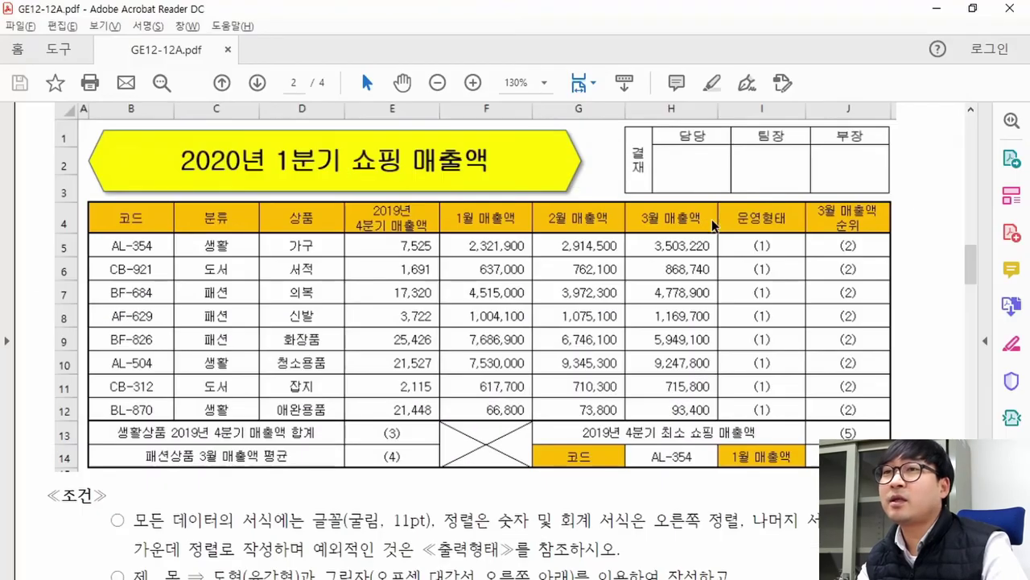
key("alt+Tab")
left_click(350, 403)
scroll(354, 398, "down", 2)
scroll(354, 398, "up", 2)
left_click(276, 356)
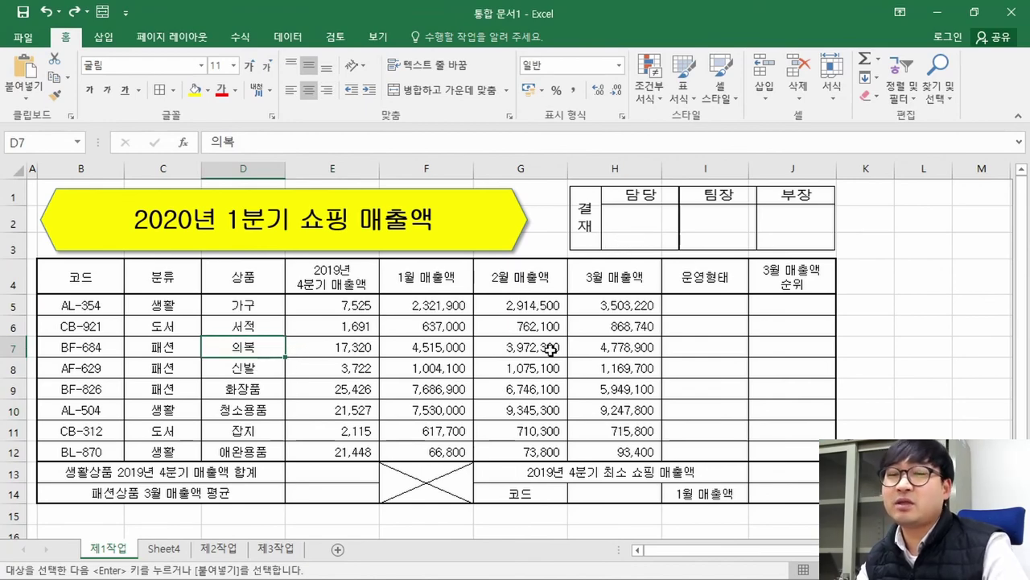
- Check the original-deletion condition for the 결재란 in the exam PDF, and delete Sheet4 with the source approval box in Excel
key("alt+Tab")
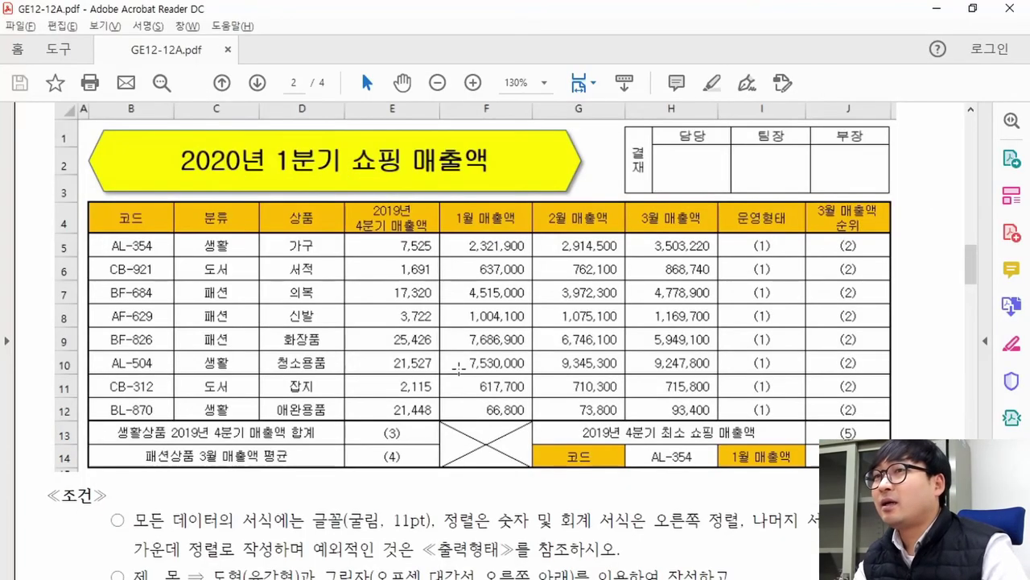
scroll(439, 360, "down", 8)
left_click_drag(428, 354, 804, 357)
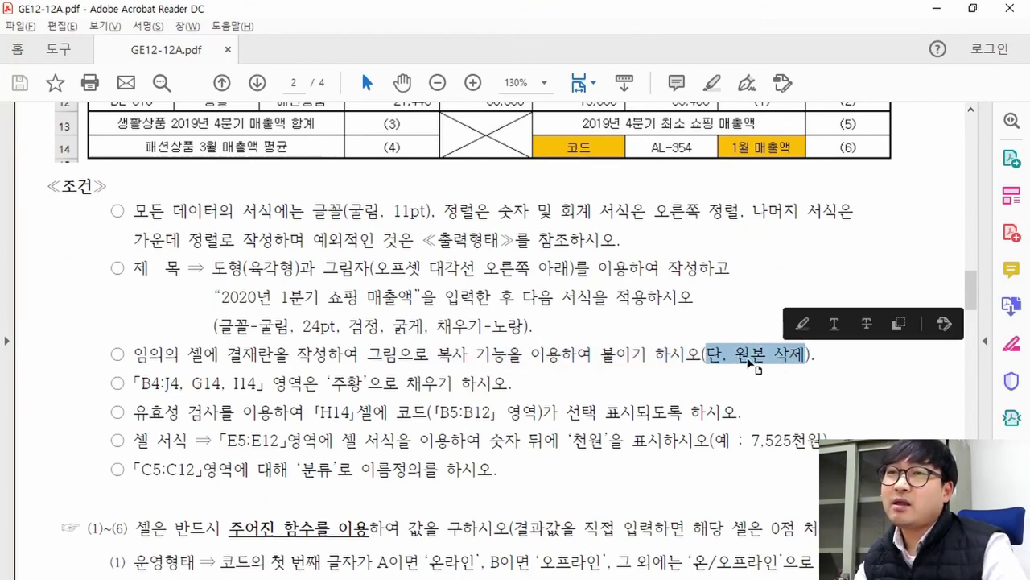
key("alt+Tab")
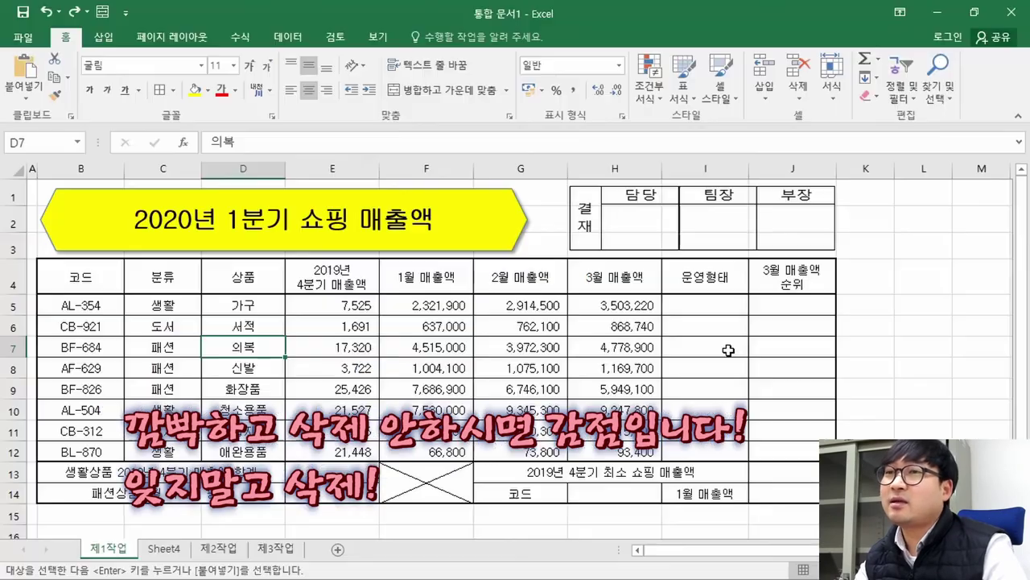
left_click(165, 554)
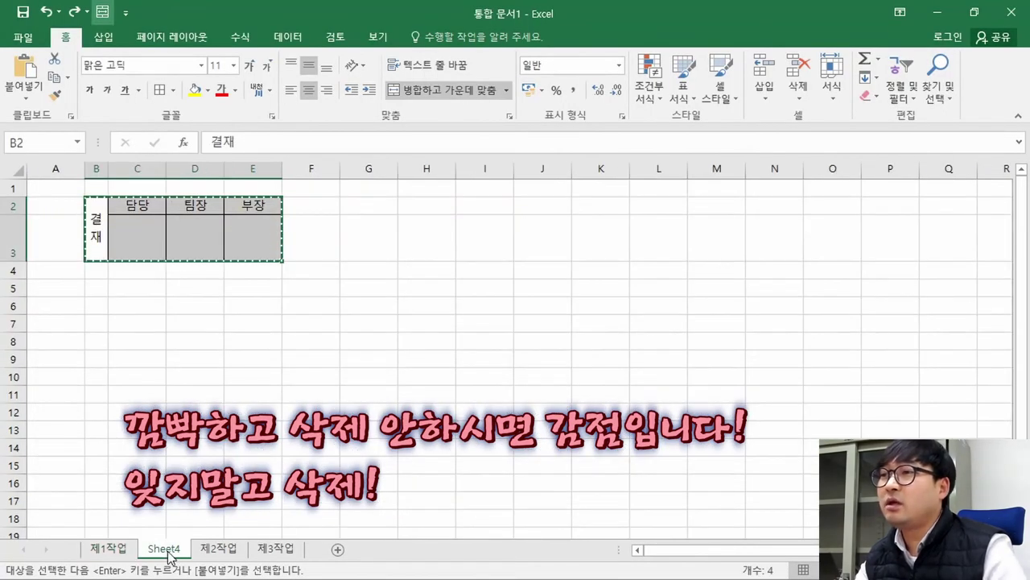
right_click(168, 555)
right_click(157, 555)
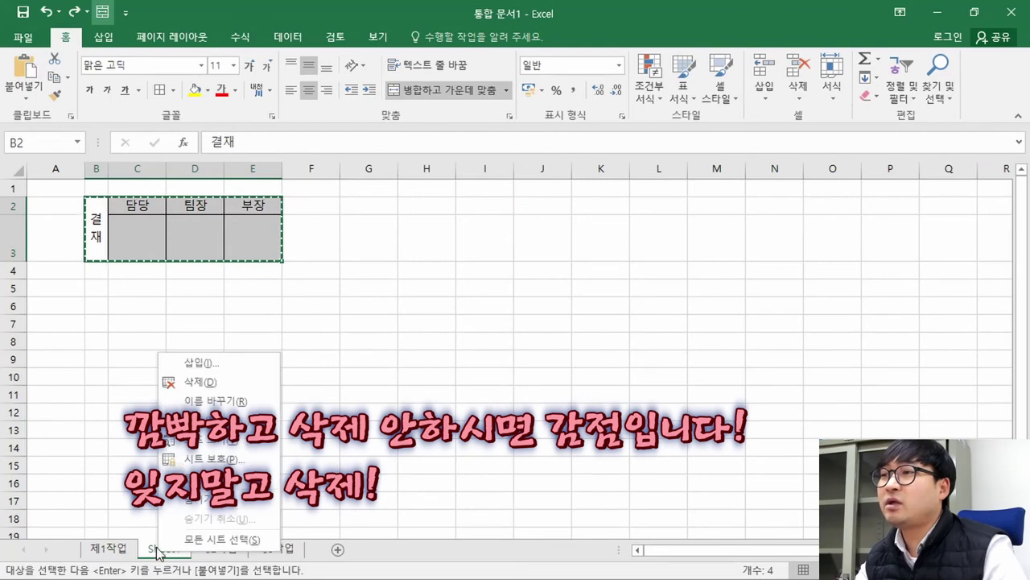
left_click(202, 381)
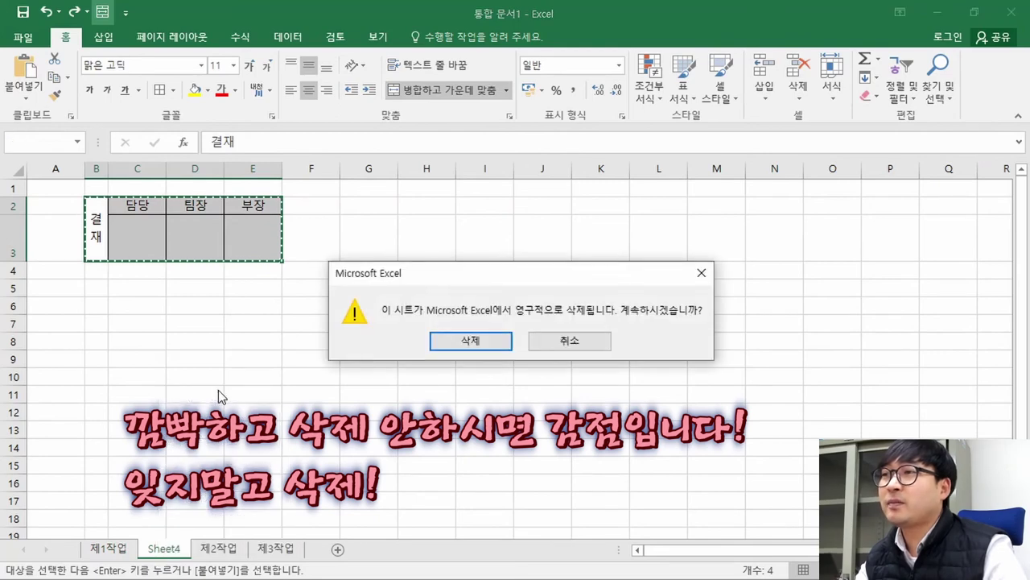
left_click(445, 339)
left_click(107, 547)
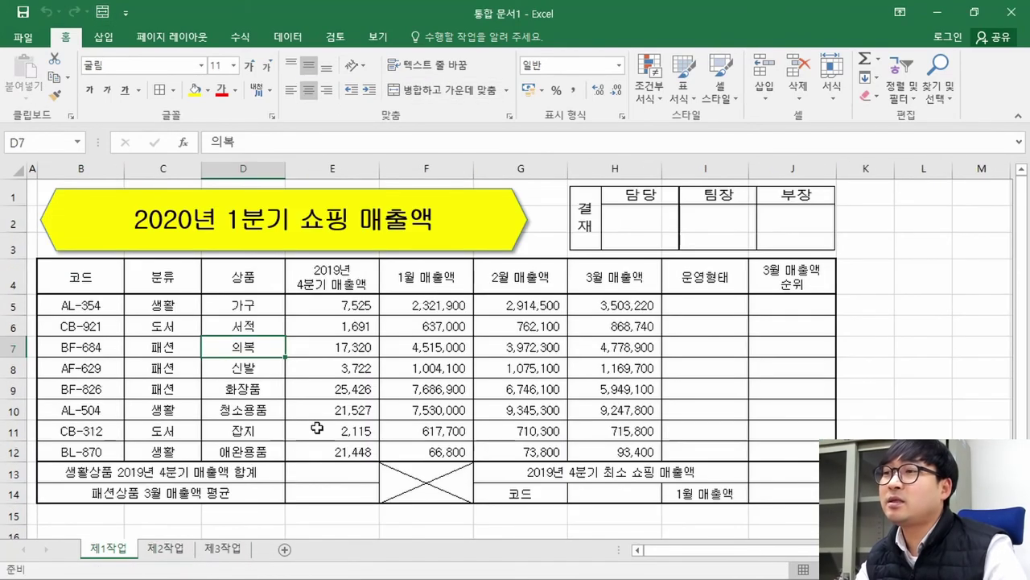
- Examine the 주황 fill condition for B4:J4, G14 and I14 in the exam PDF and locate those cells in its sample table
key("alt+Tab")
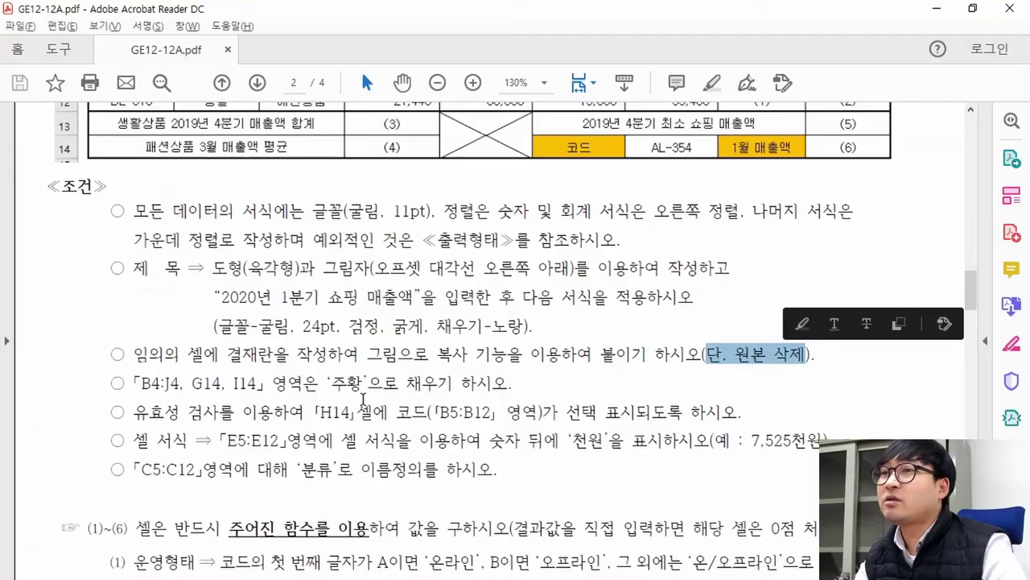
left_click_drag(139, 382, 256, 384)
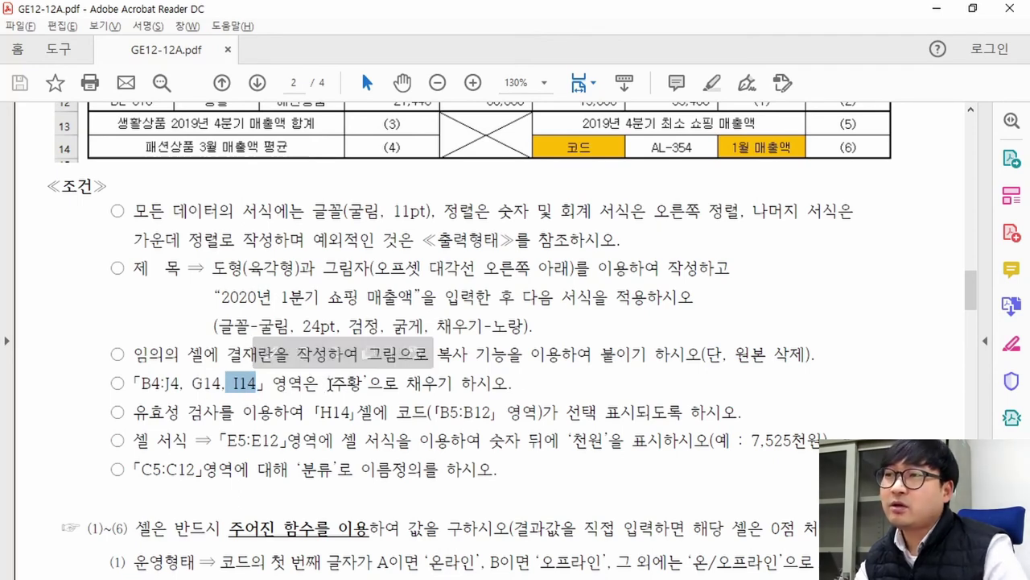
left_click_drag(332, 383, 364, 383)
scroll(378, 389, "up", 2)
scroll(384, 391, "up", 5)
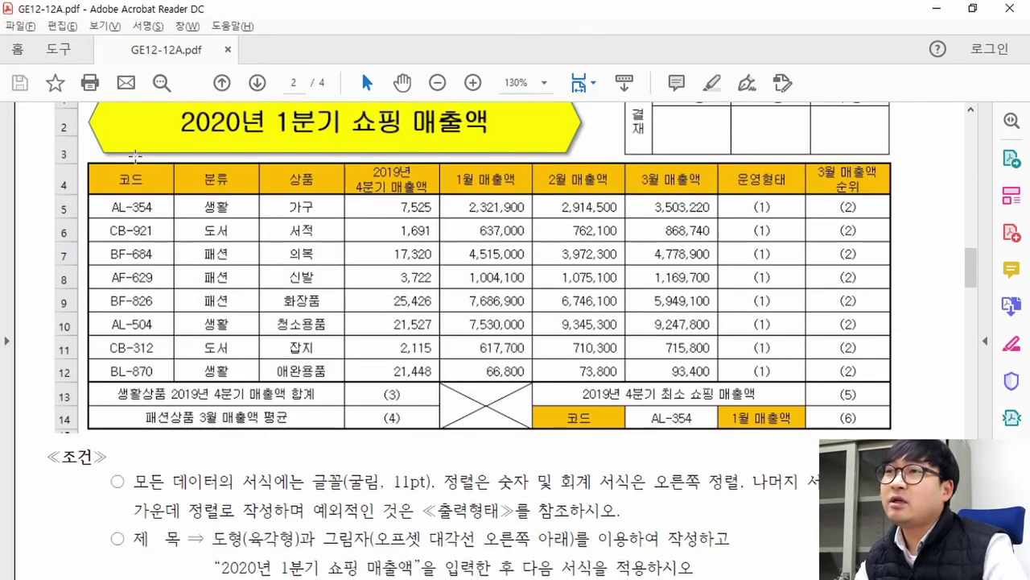
left_click_drag(102, 164, 791, 200)
left_click_drag(561, 400, 798, 428)
- Fill the header row B4:J4 on the 제1작업 sheet in Excel with the standard colour 주황
key("alt+Tab")
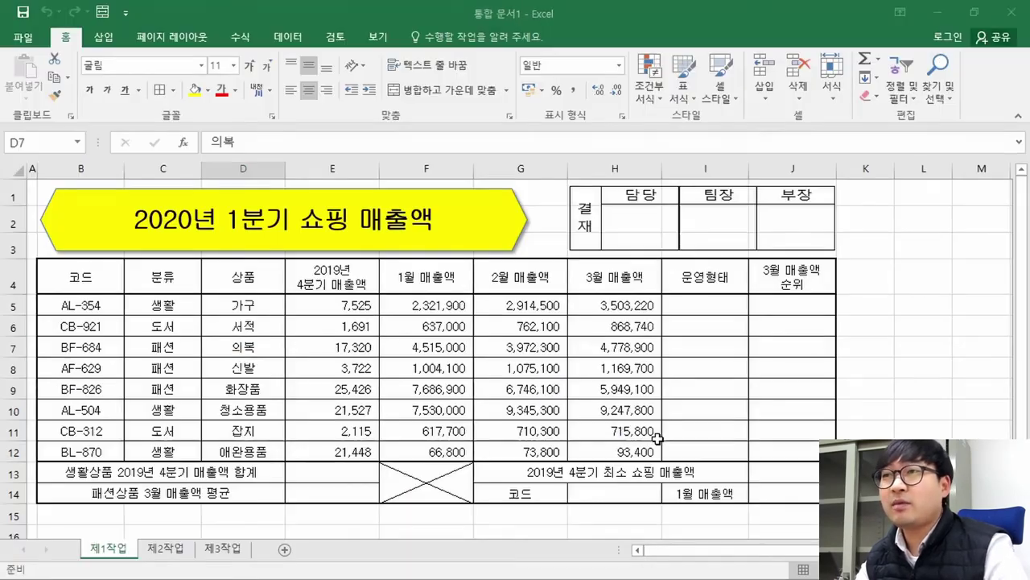
left_click_drag(92, 276, 813, 275)
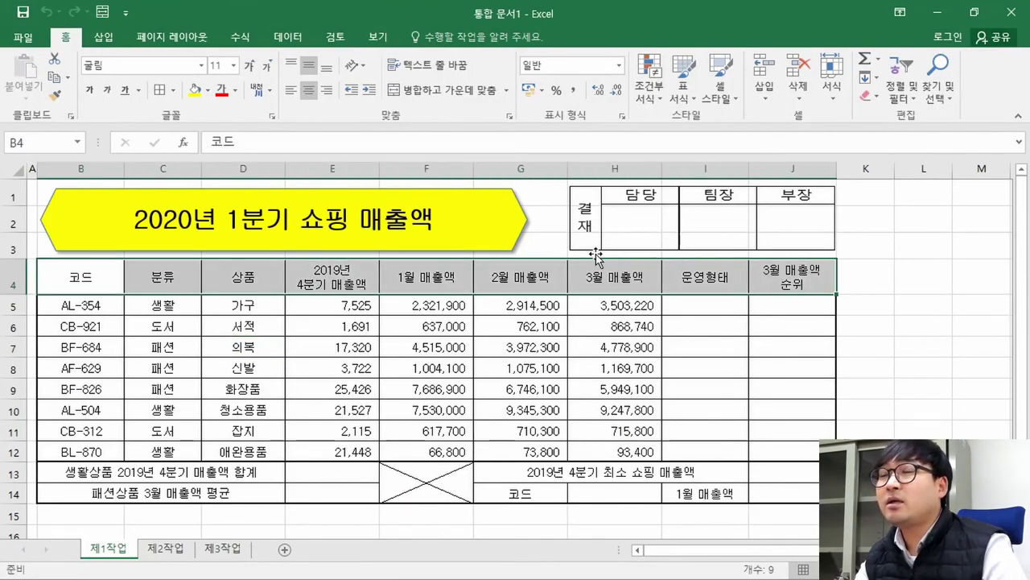
right_click(591, 278)
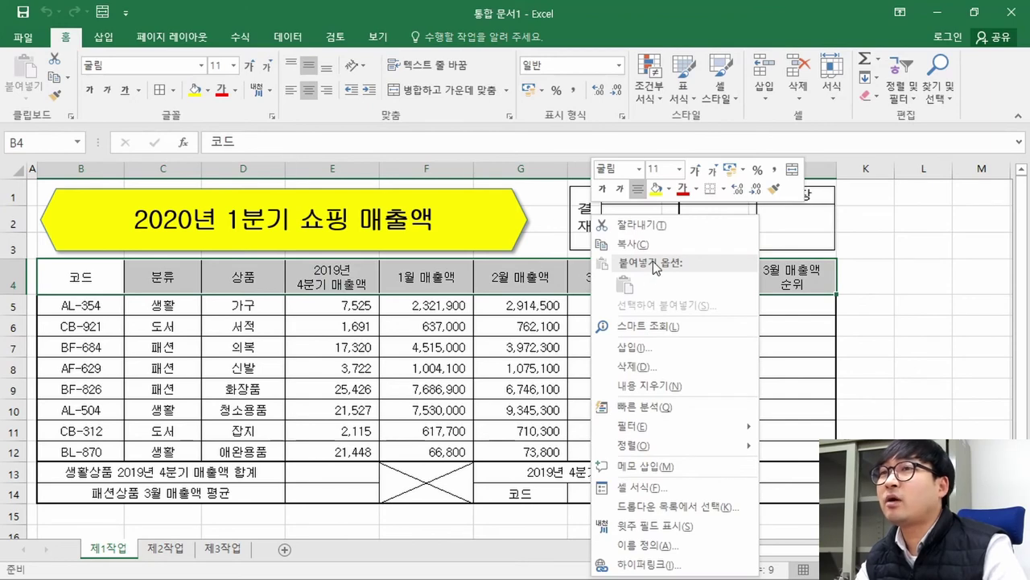
left_click(668, 189)
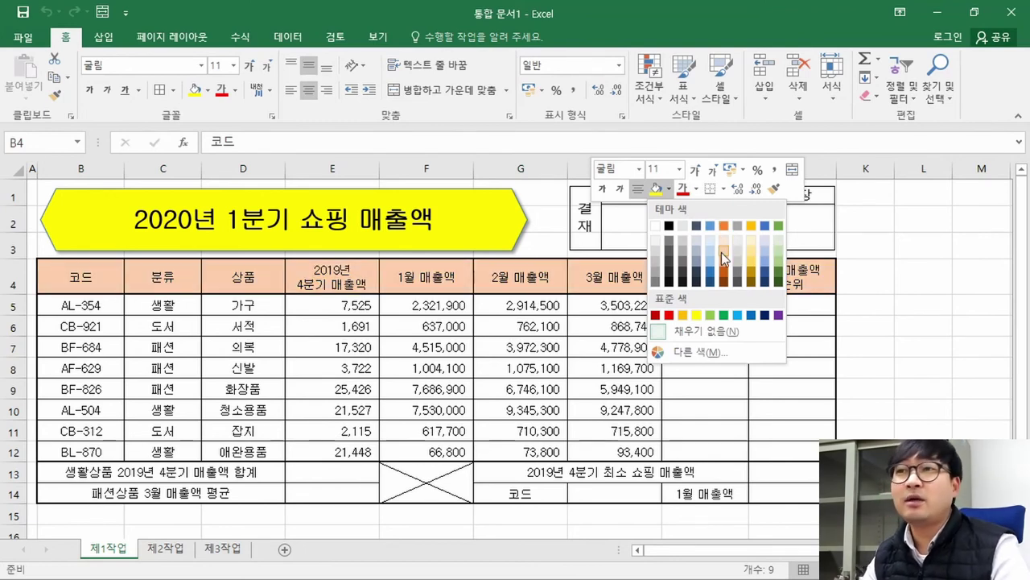
left_click(681, 317)
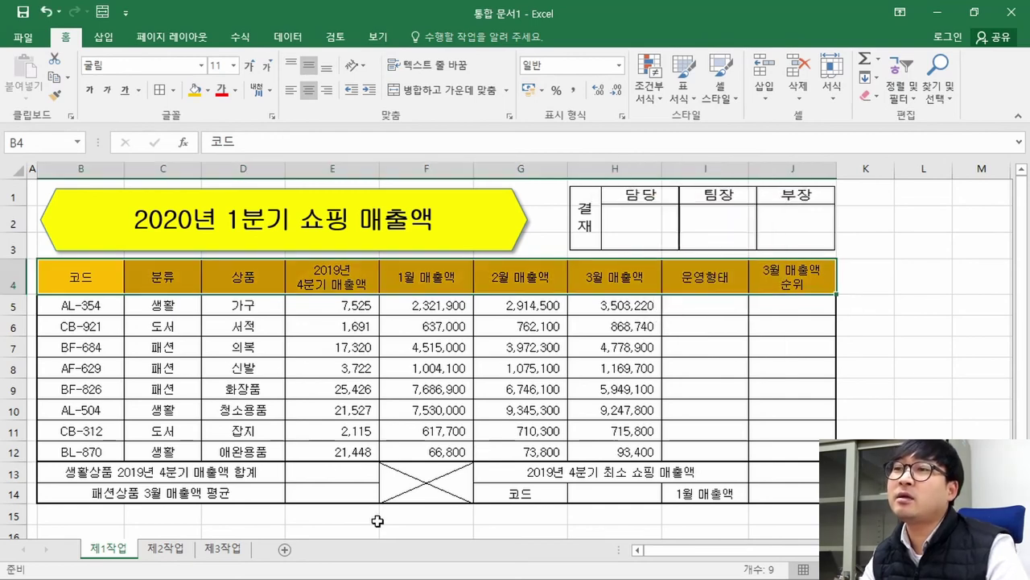
- Fill the separate cells G14 (코드) and I14 (1월 매출액) together with the standard colour 주황
left_click(536, 501)
left_click(735, 494)
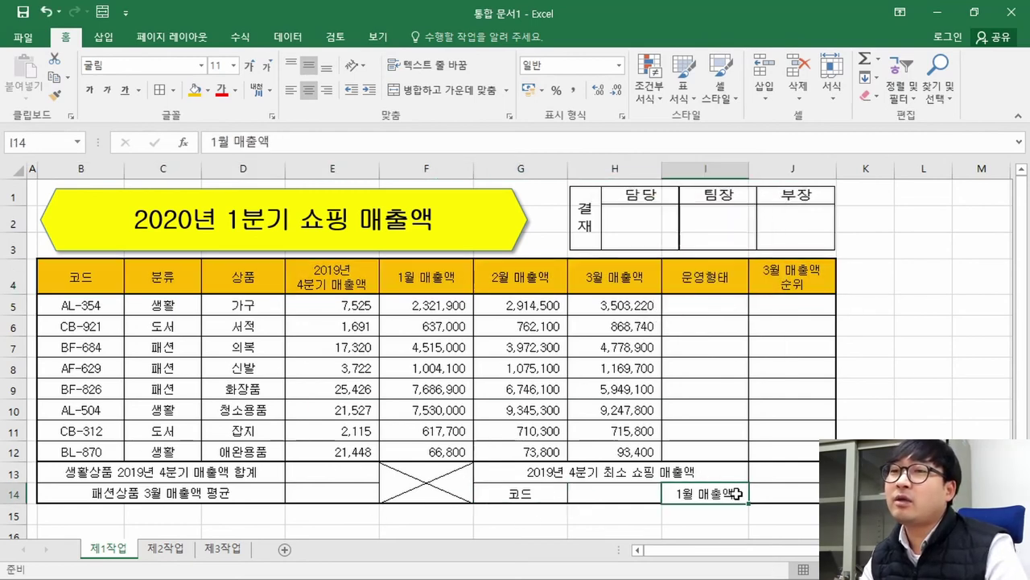
left_click(537, 495)
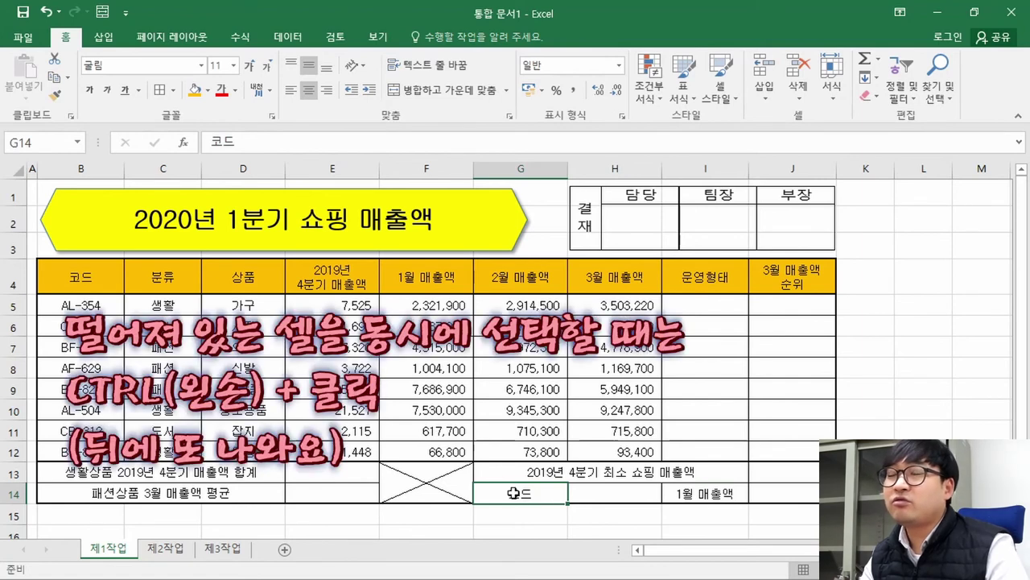
left_click(709, 493, "ctrl")
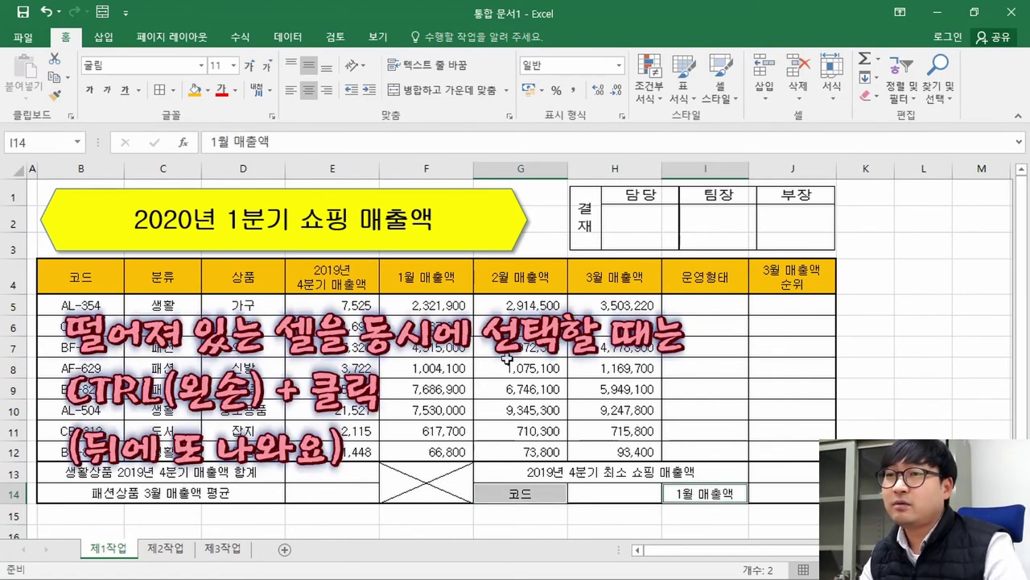
left_click(207, 91)
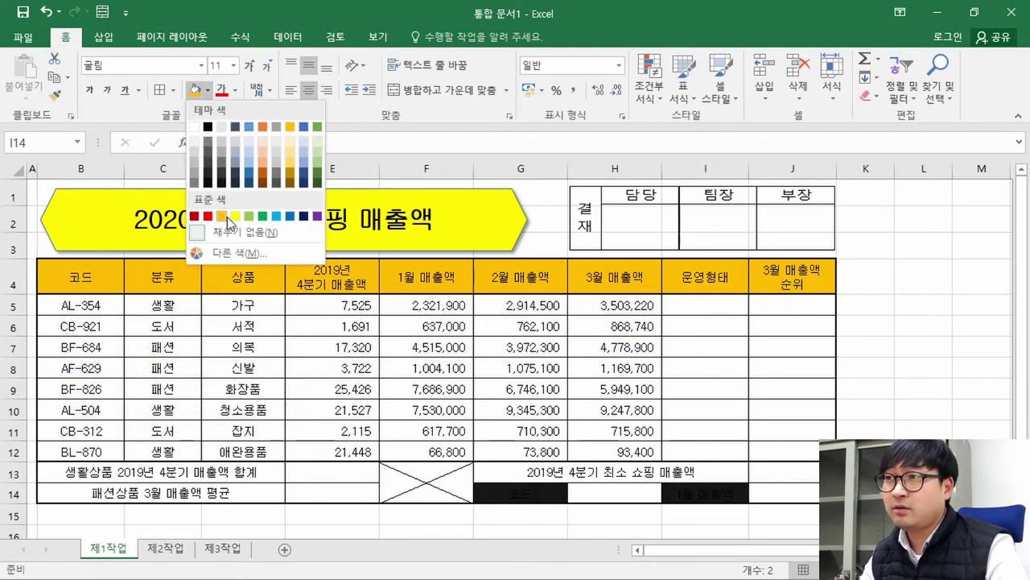
left_click(222, 216)
left_click(470, 381)
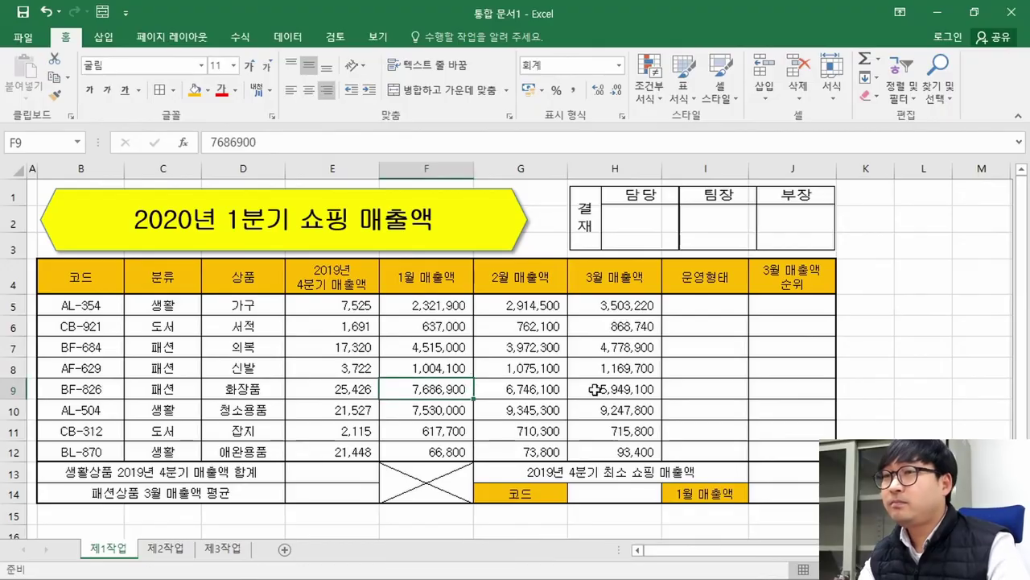
- Read the 유효성 검사 condition for H14 in the exam PDF and locate that cell in the sample table
key("alt+Tab")
scroll(405, 409, "down", 6)
left_click_drag(232, 387, 508, 387)
left_click_drag(134, 412, 352, 413)
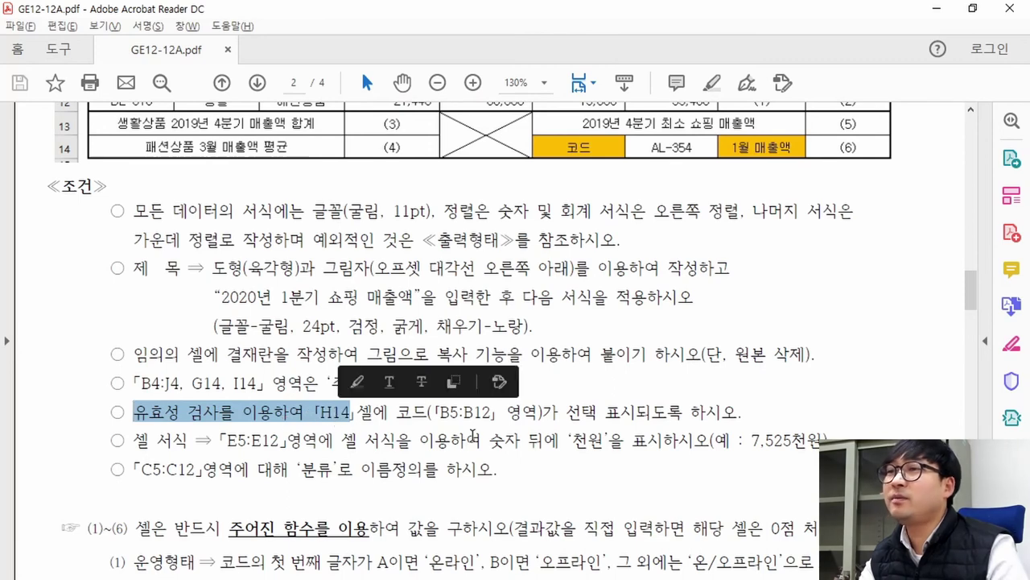
scroll(451, 439, "up", 1)
left_click_drag(635, 178, 713, 190)
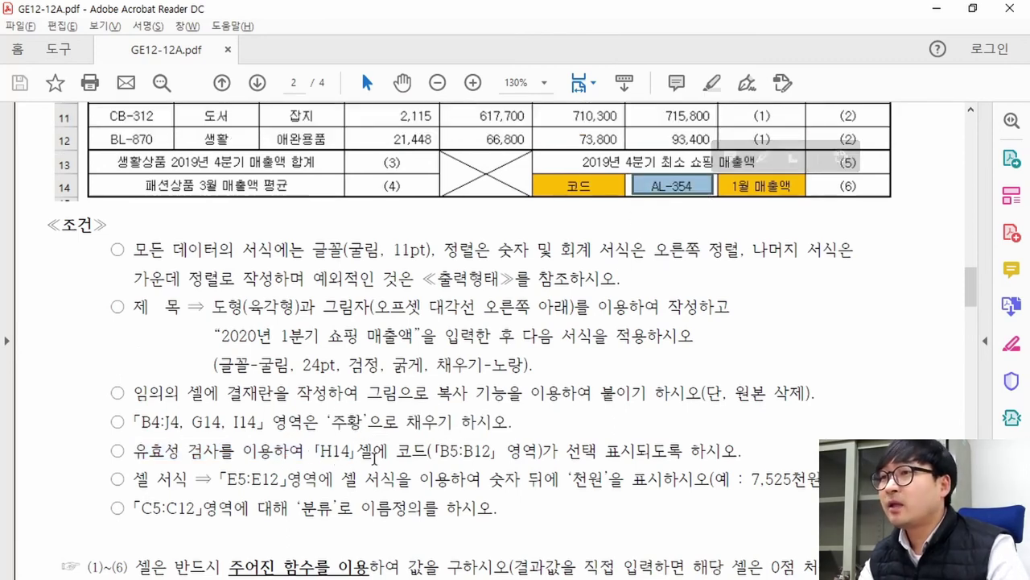
scroll(708, 234, "up", 8)
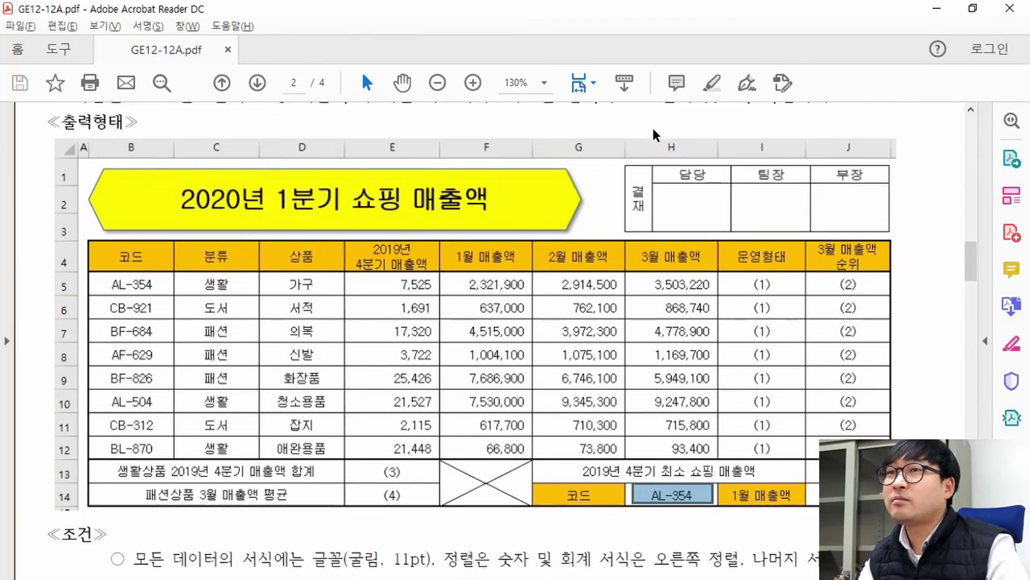
left_click_drag(660, 147, 686, 511)
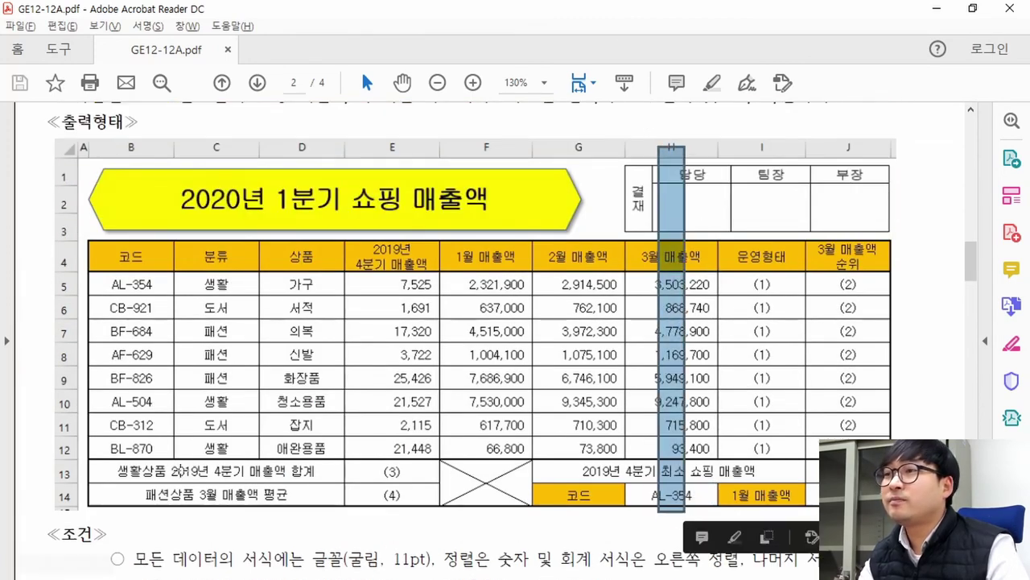
left_click(96, 497)
left_click_drag(652, 495, 681, 496)
- Check the source range B5:B12 named in the validation condition and locate those codes and cell H14 in the PDF sample
scroll(604, 499, "down", 7)
scroll(550, 398, "down", 3)
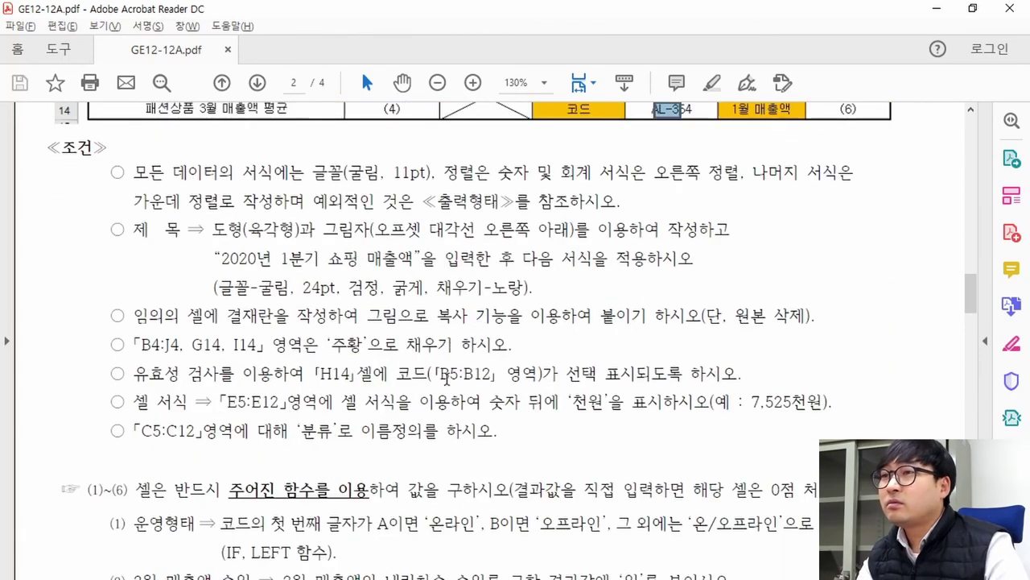
left_click_drag(440, 373, 499, 373)
scroll(299, 328, "up", 4)
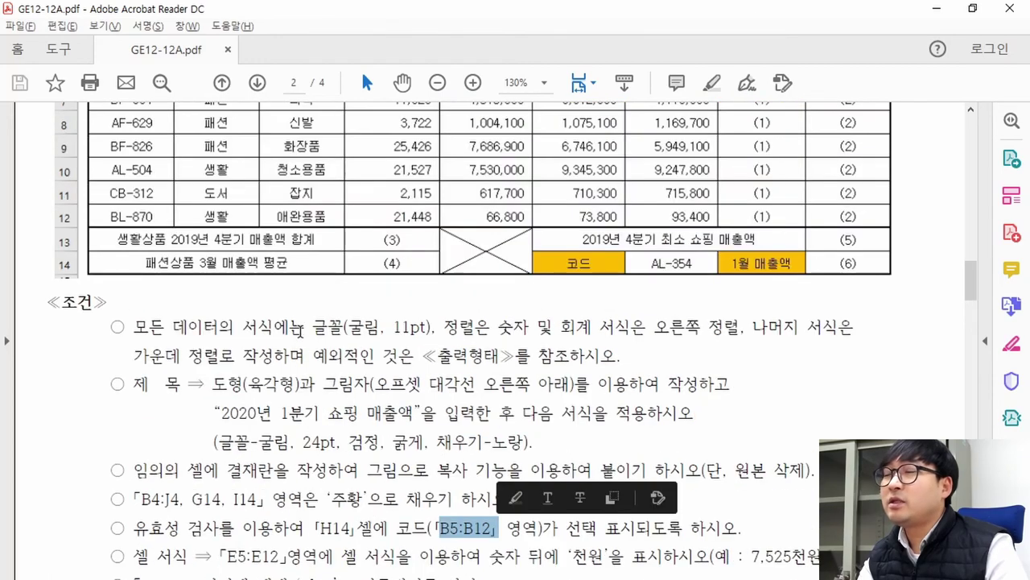
scroll(298, 328, "up", 6)
left_click_drag(97, 271, 167, 447)
left_click_drag(637, 486, 721, 503)
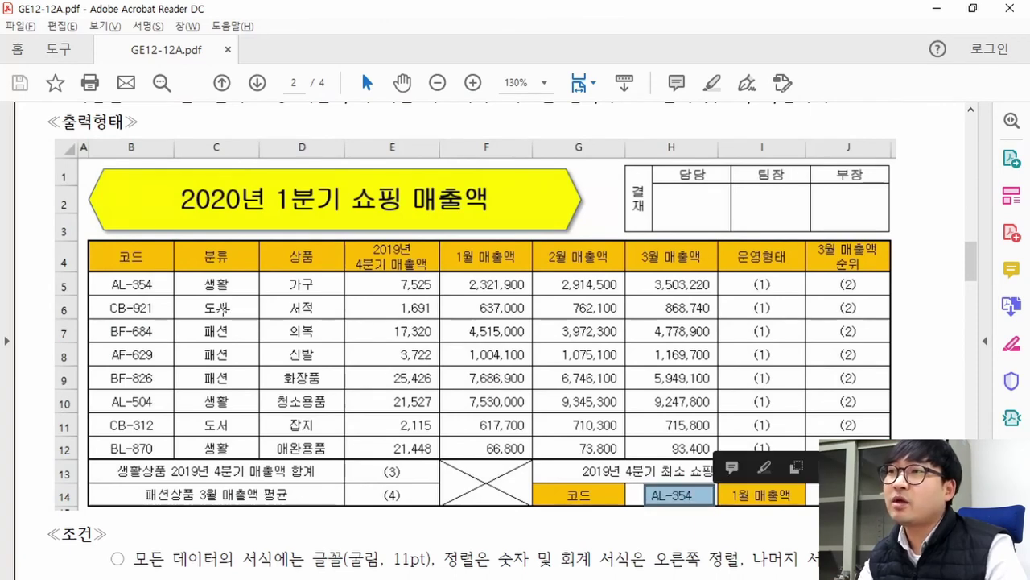
- Locate the source codes B5:B12 in the PDF's sample table and reread the 유효성 검사 condition for H14
left_click_drag(109, 272, 161, 298)
left_click_drag(98, 279, 167, 450)
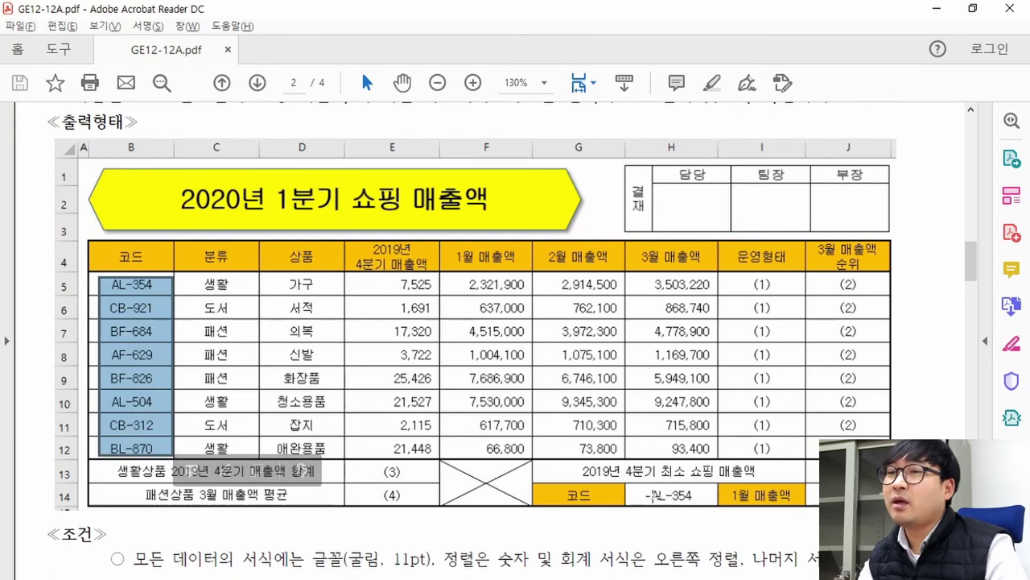
scroll(571, 285, "down", 10)
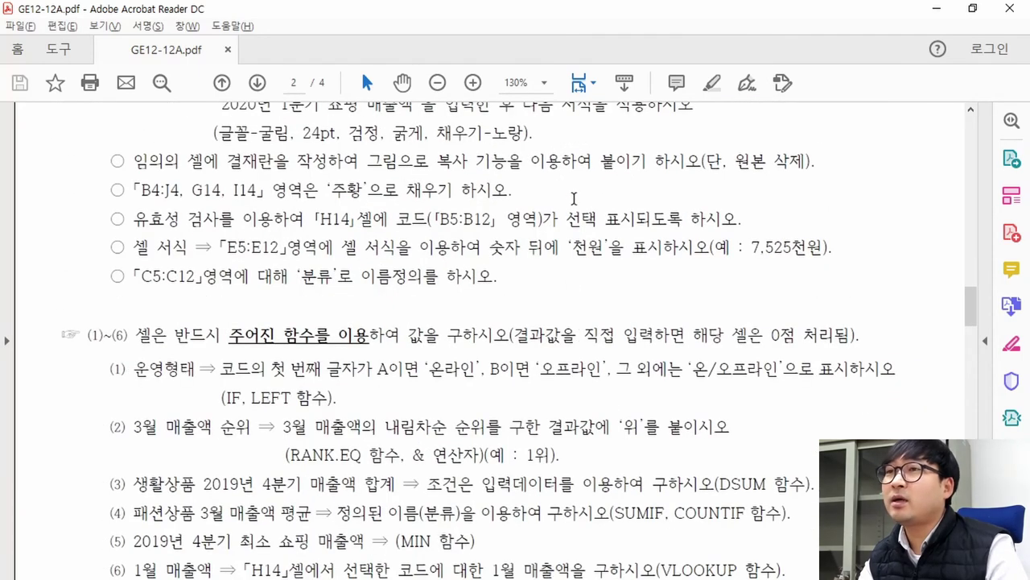
scroll(572, 211, "up", 2)
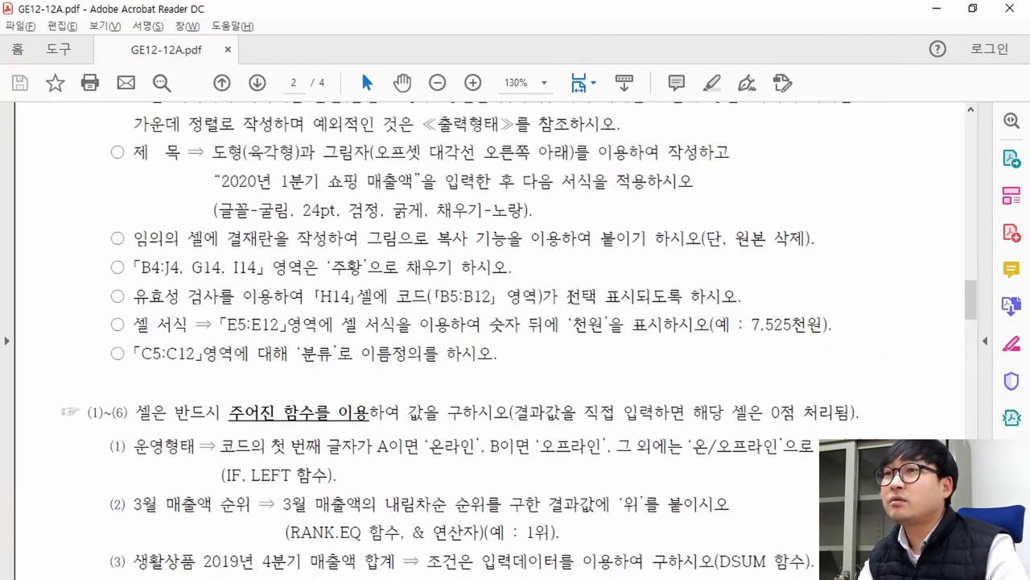
left_click_drag(570, 297, 683, 298)
- Switch to Excel and give cell H14 a 목록 data validation with the source =$B$5:$B$12
key("alt+Tab")
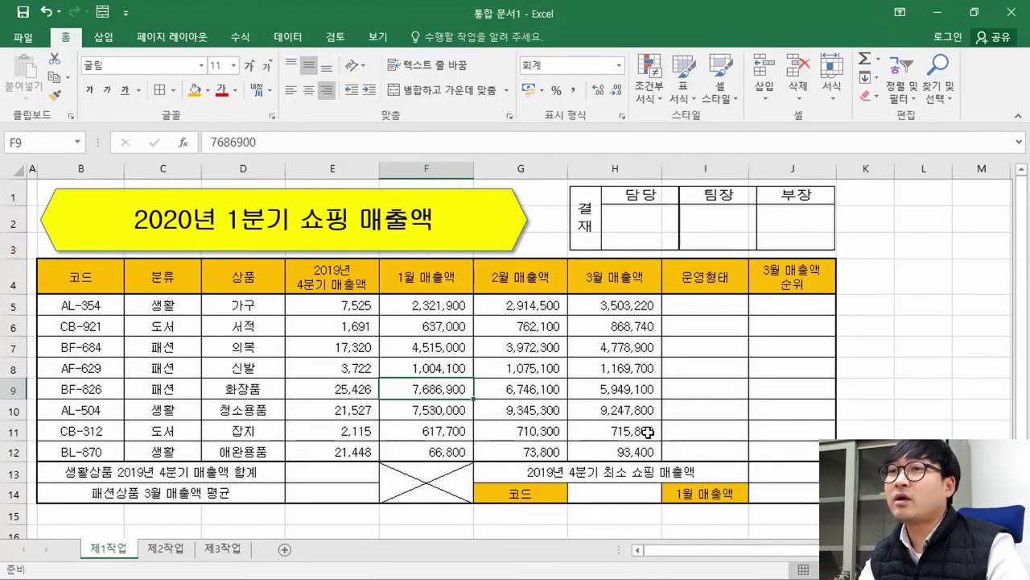
left_click(628, 490)
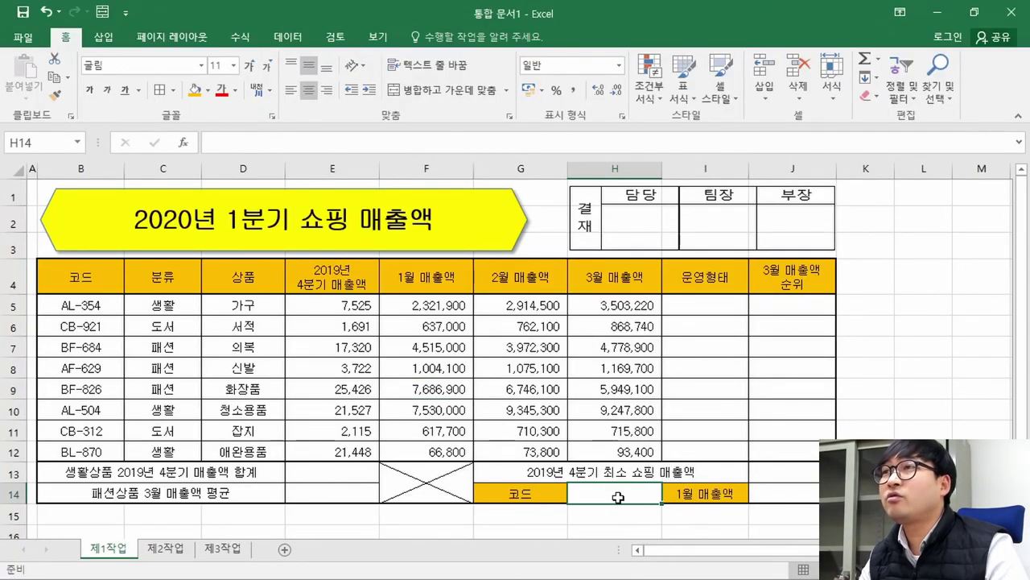
left_click(284, 40)
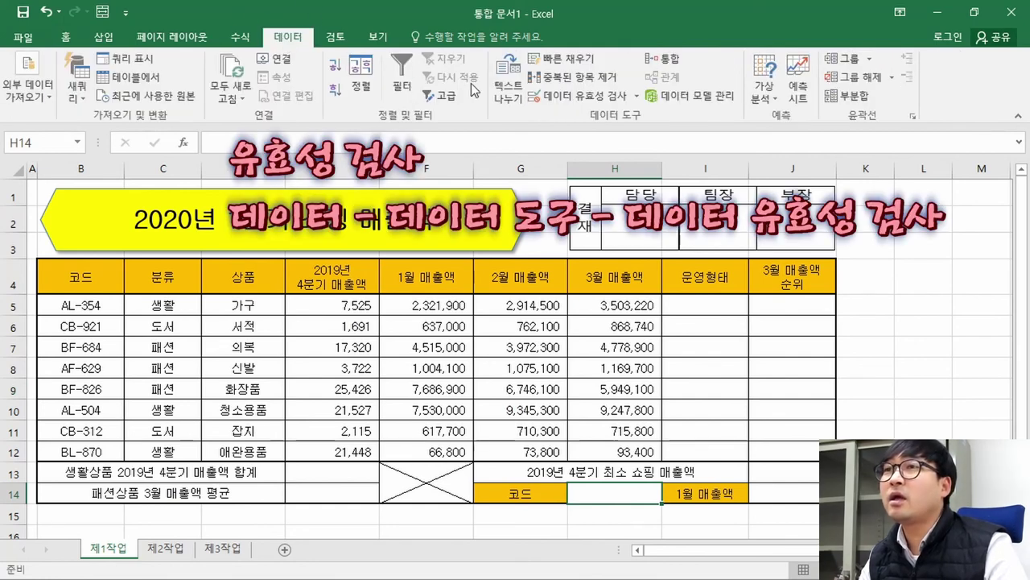
left_click(583, 98)
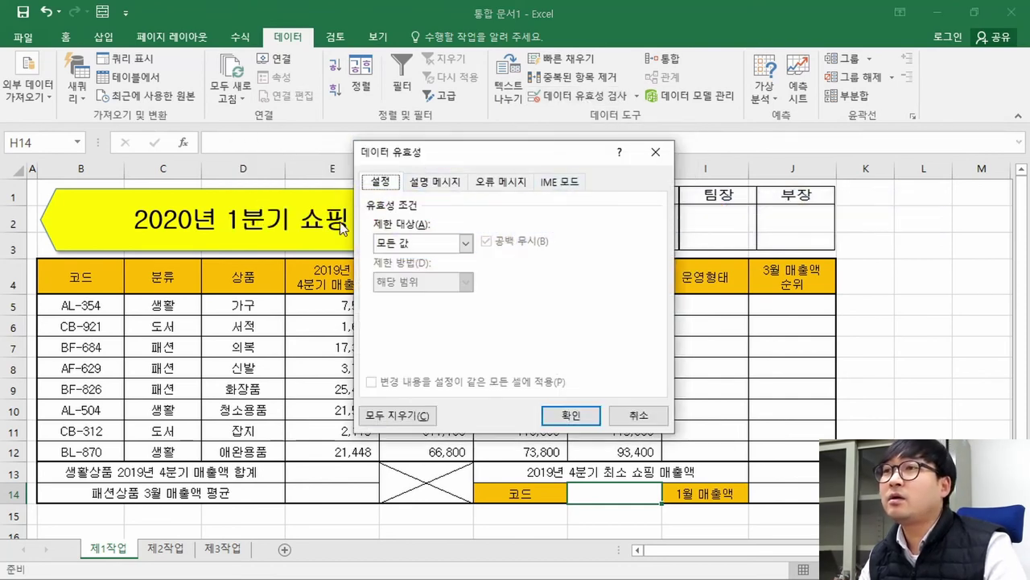
left_click(420, 240)
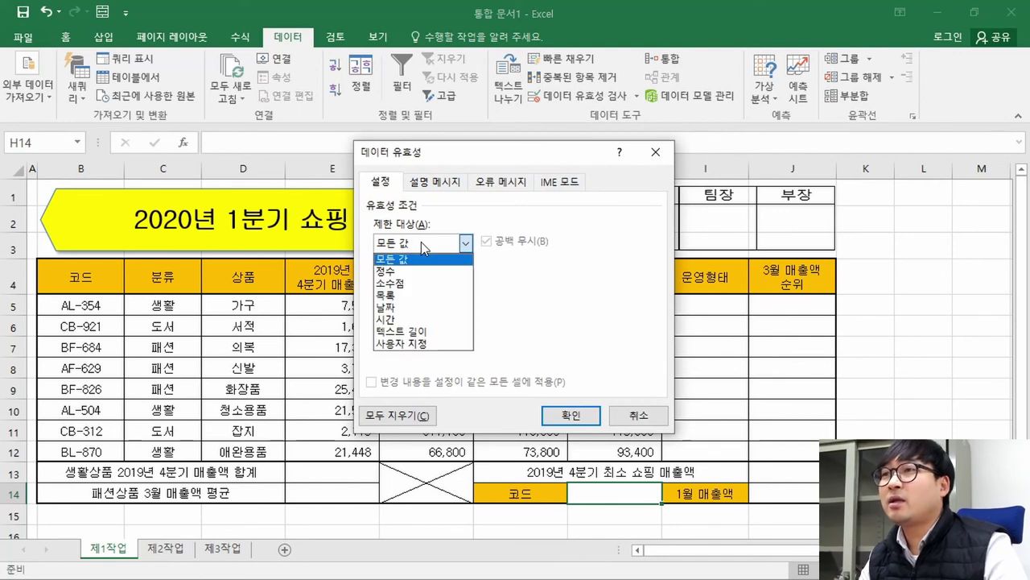
left_click(405, 296)
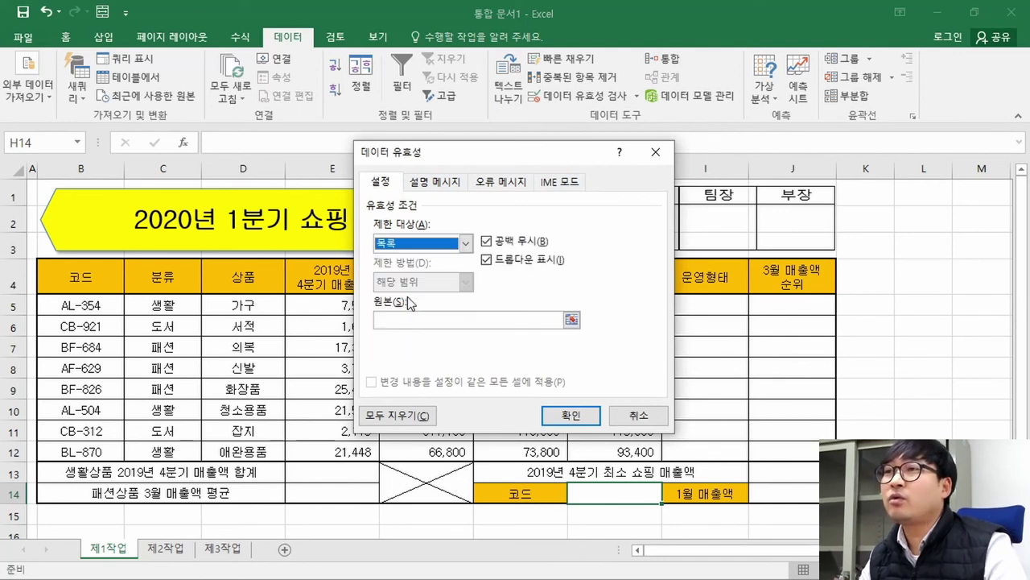
left_click(426, 318)
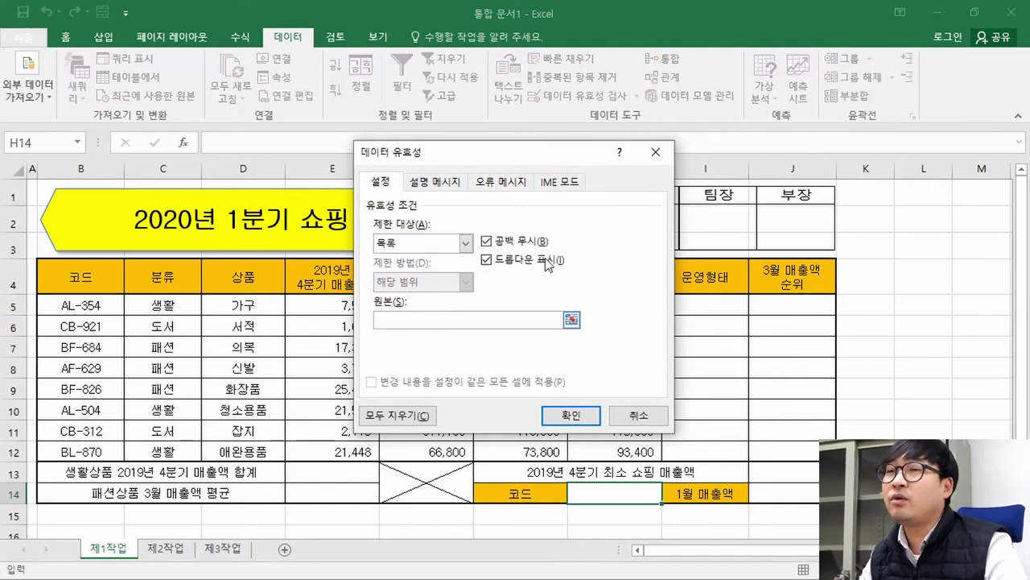
left_click_drag(553, 160, 681, 154)
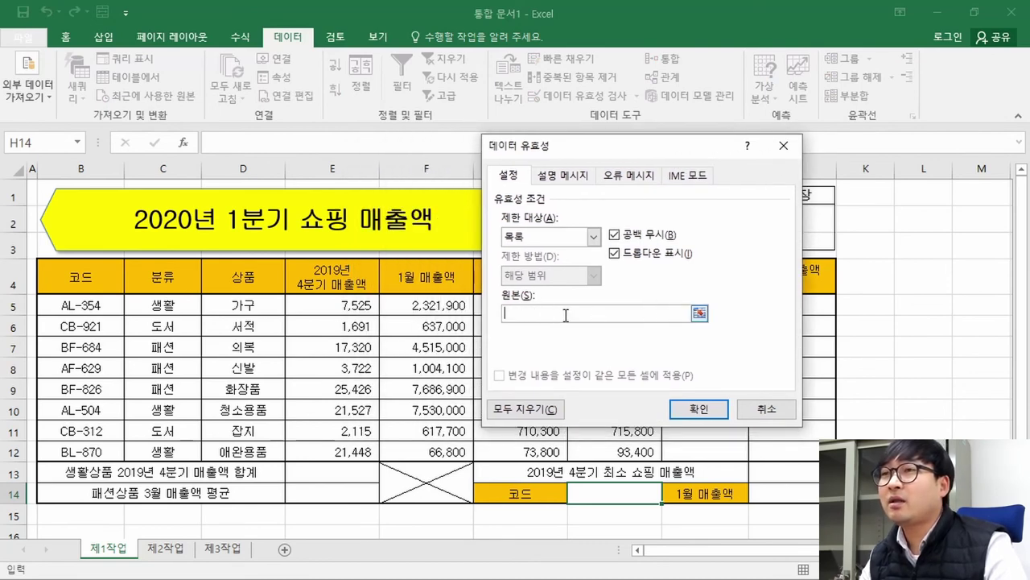
left_click_drag(89, 308, 93, 451)
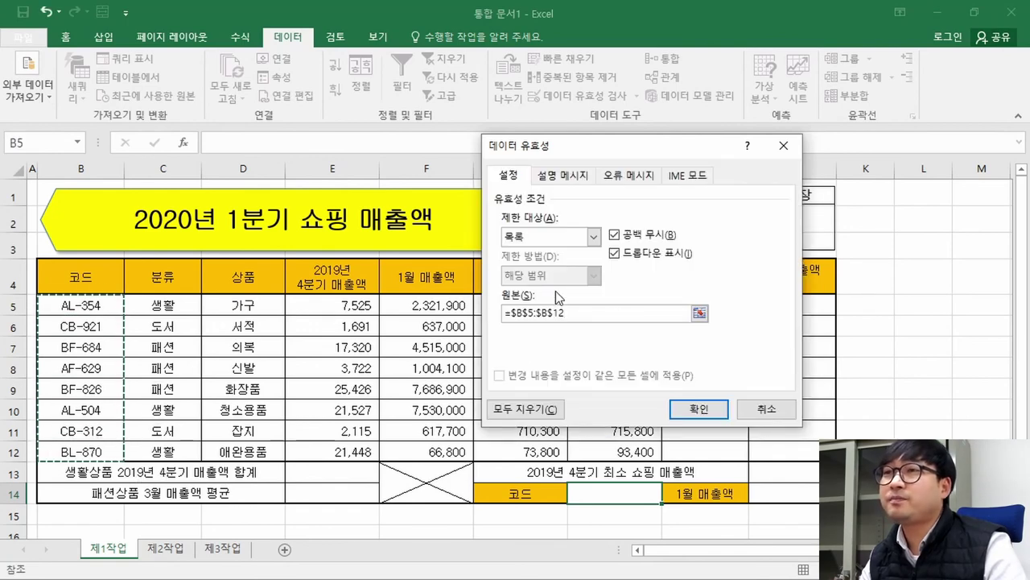
left_click(697, 410)
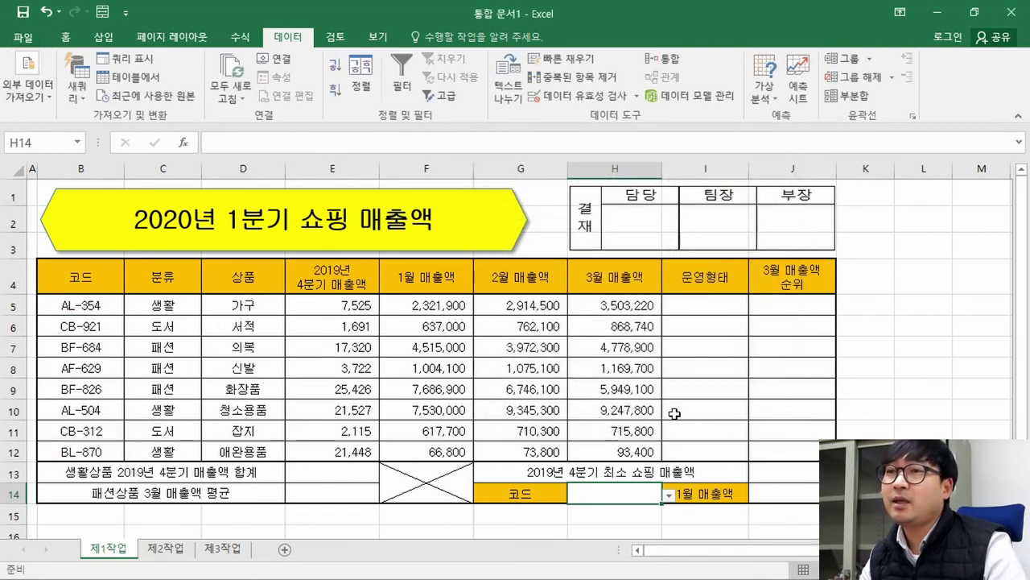
- Test the code list in H14 by choosing different codes from it, ending with CB-312
scroll(663, 409, "down", 2)
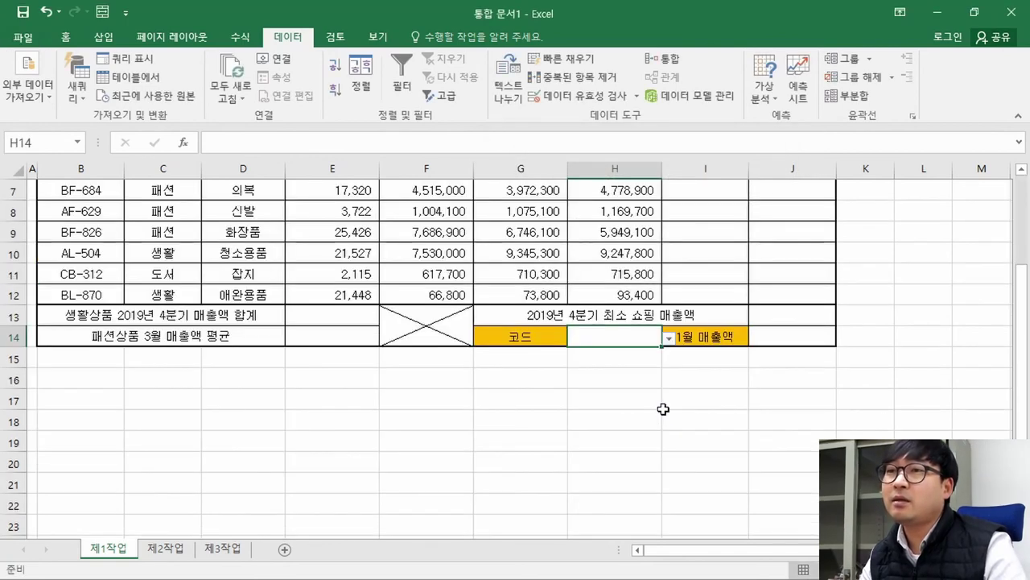
left_click(669, 339)
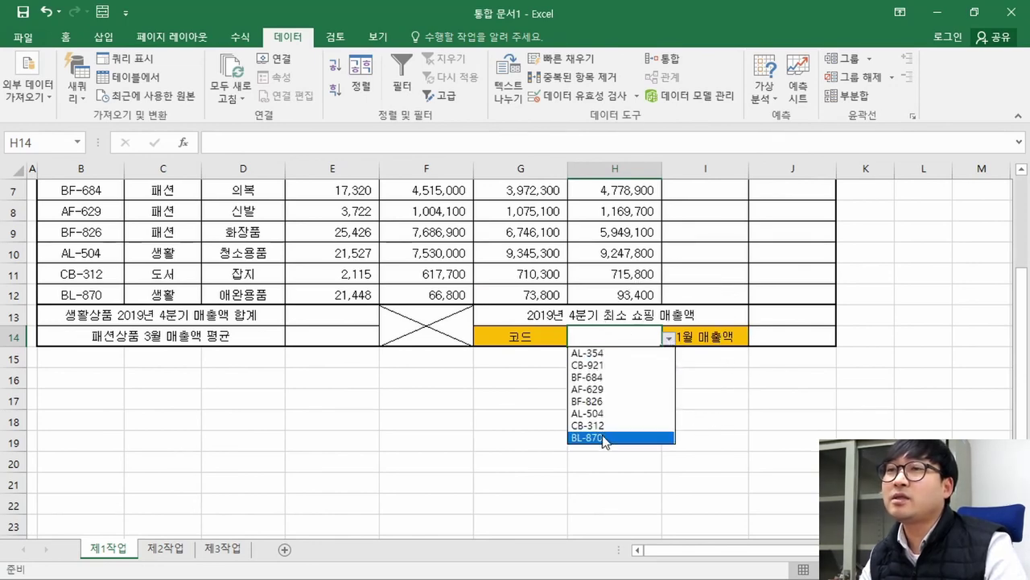
left_click(586, 389)
left_click(669, 339)
left_click(609, 425)
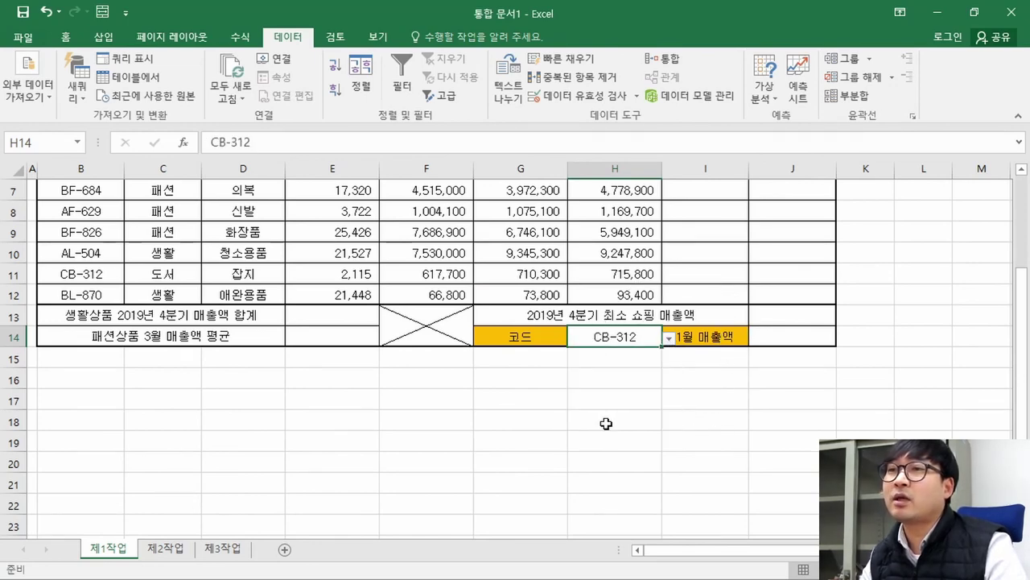
- Check the code shown in H14 of the PDF sample and select AL-354 for H14 in Excel
key("alt+Tab")
scroll(640, 286, "up", 5)
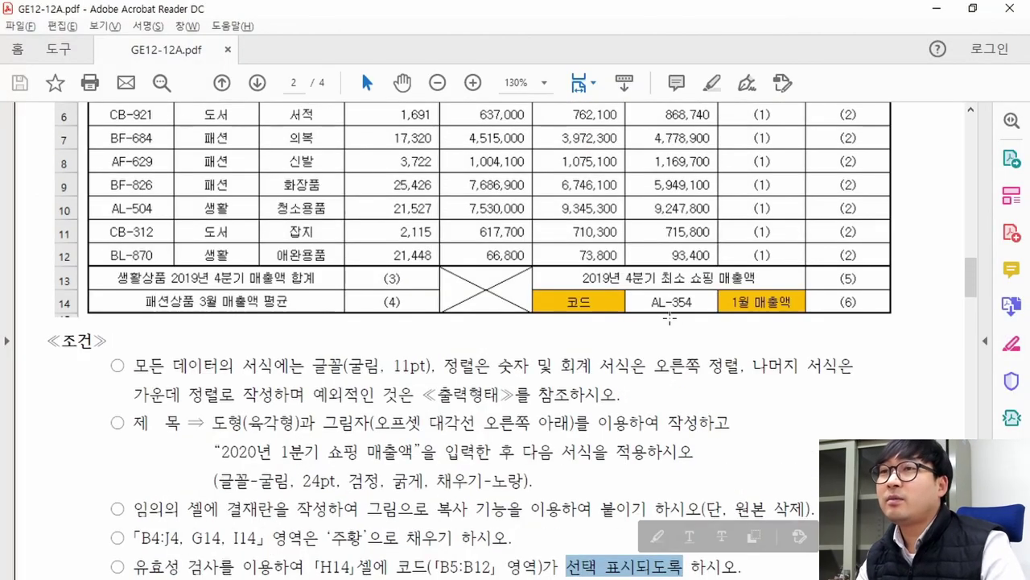
left_click_drag(641, 286, 713, 330)
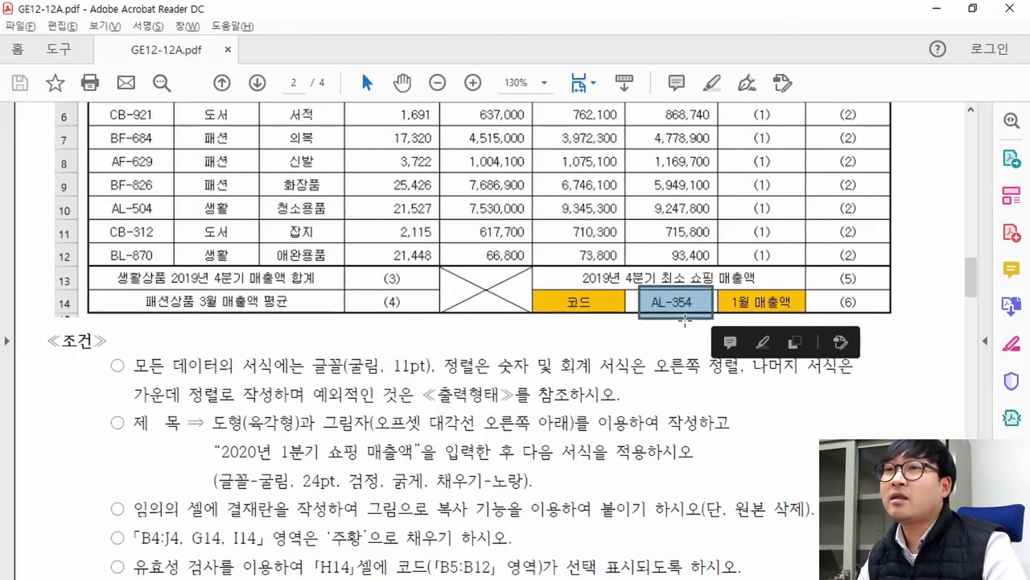
key("alt+Tab")
left_click(669, 338)
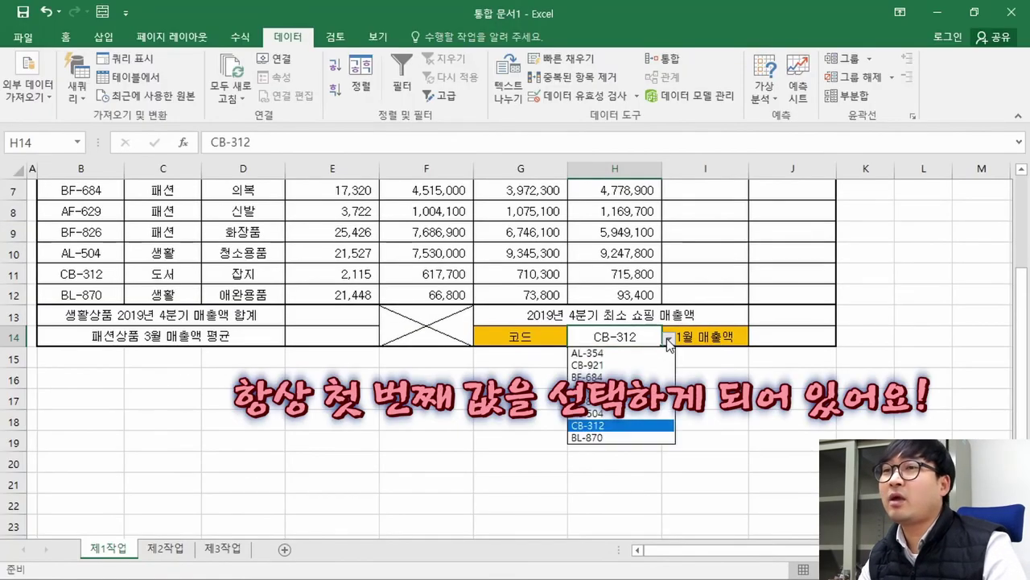
left_click(628, 354)
scroll(683, 379, "up", 2)
left_click(682, 380)
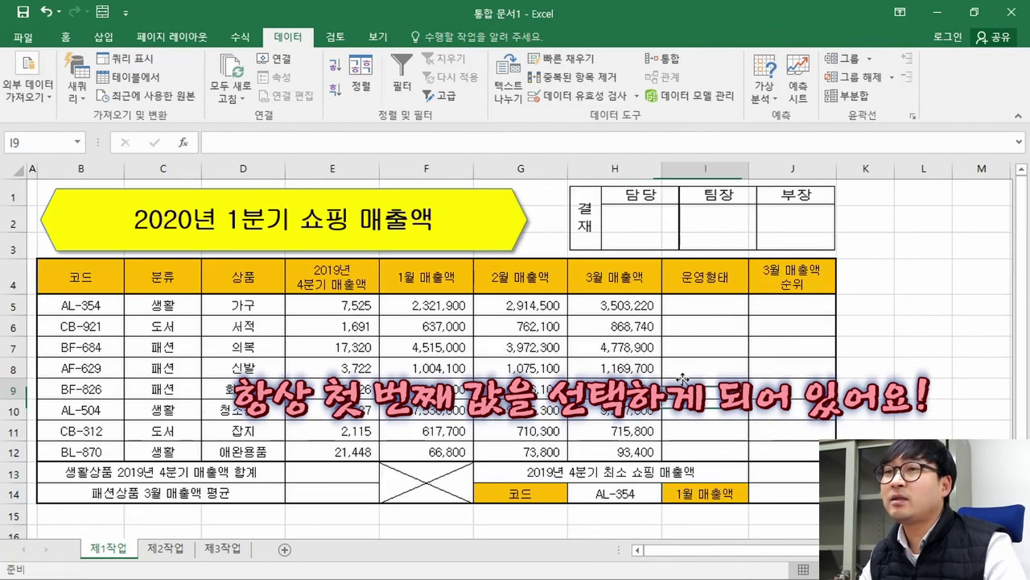
- Switch to the PDF, read the range named in the 셀 서식 condition and locate E5:E12 in the sample table
key("alt+Tab")
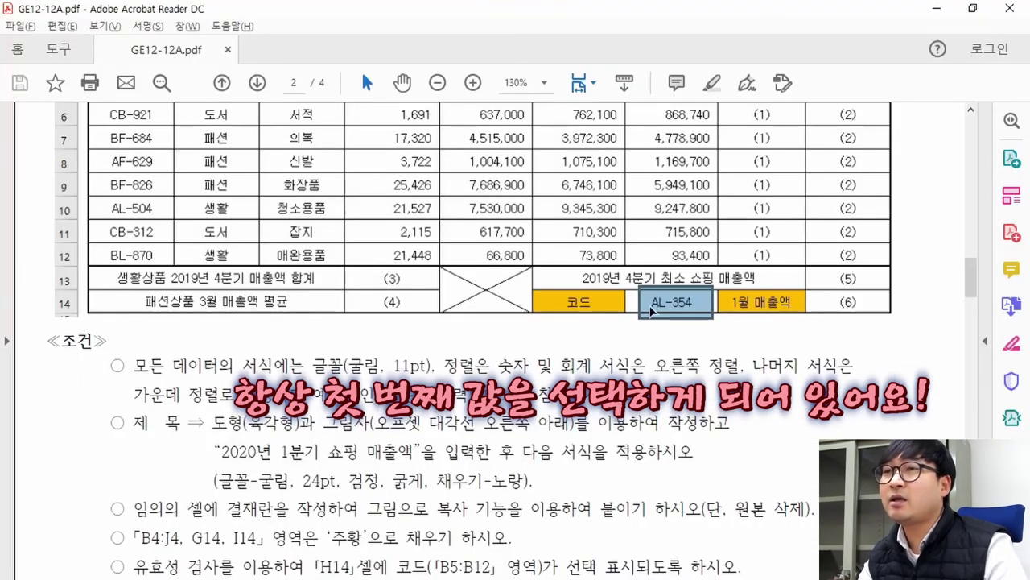
scroll(668, 414, "down", 3)
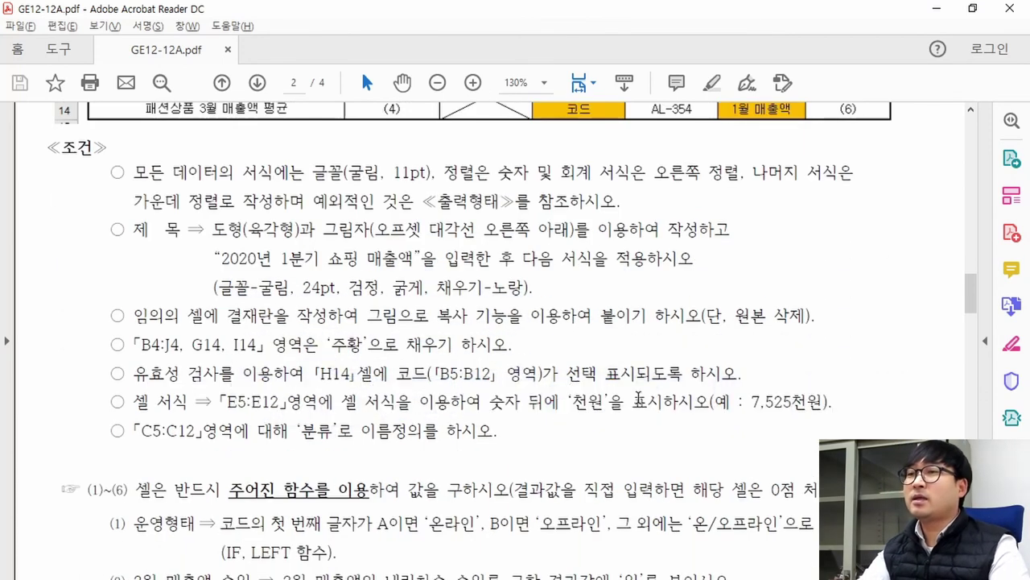
left_click_drag(141, 402, 248, 408)
left_click(260, 411)
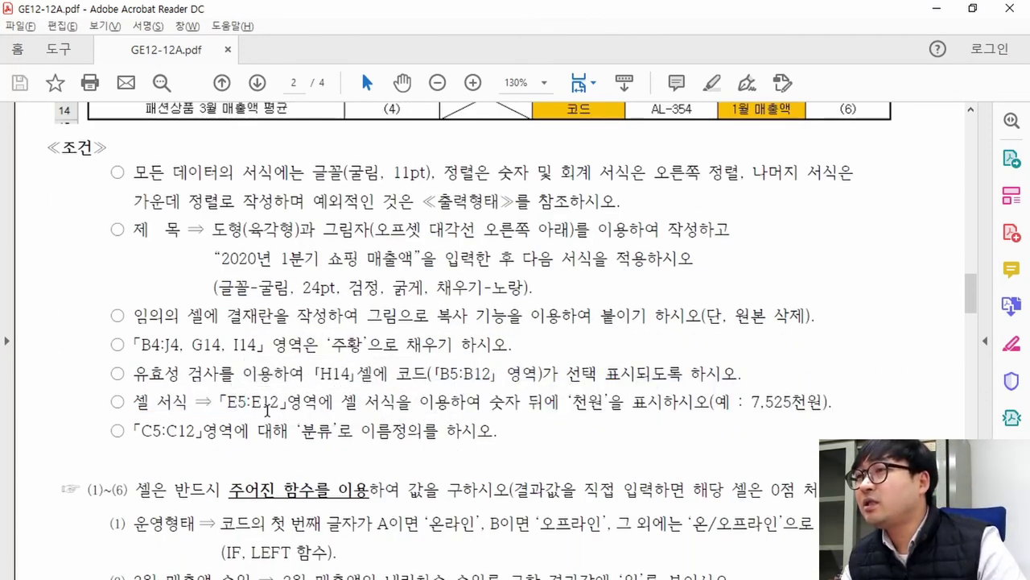
scroll(260, 408, "up", 5)
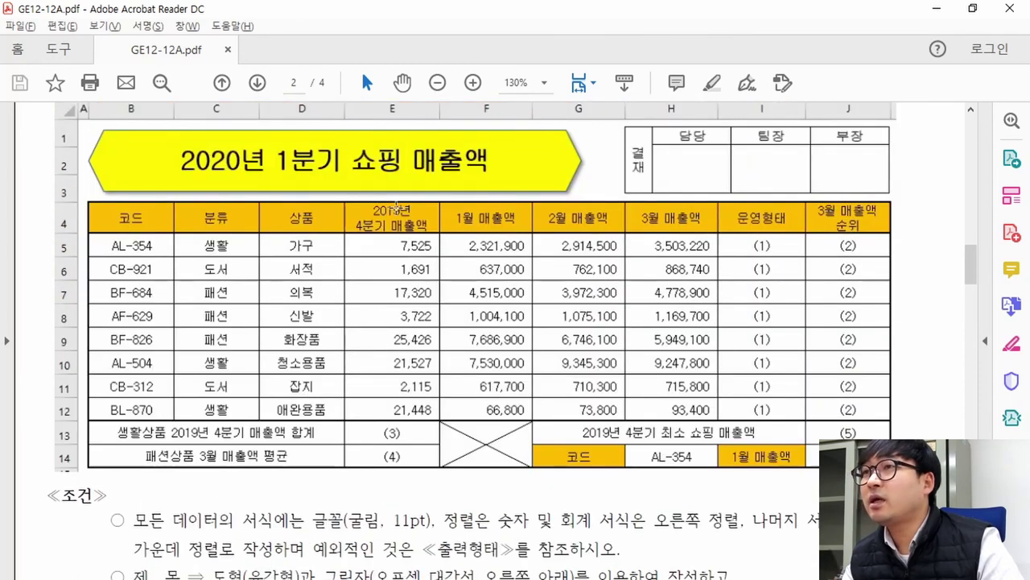
left_click(362, 210)
mouse_move(357, 237)
left_mouse_down()
mouse_move(395, 280)
mouse_move(441, 417)
left_mouse_up()
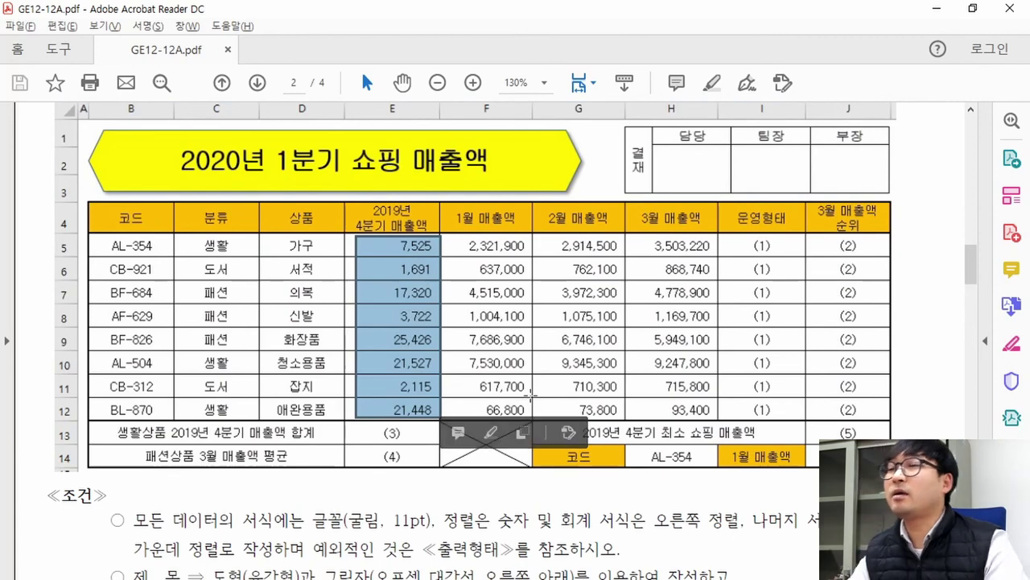
- Read the unit text and example given in the 셀 서식 condition and compare them with E5:E12 in the sample
scroll(531, 394, "down", 5)
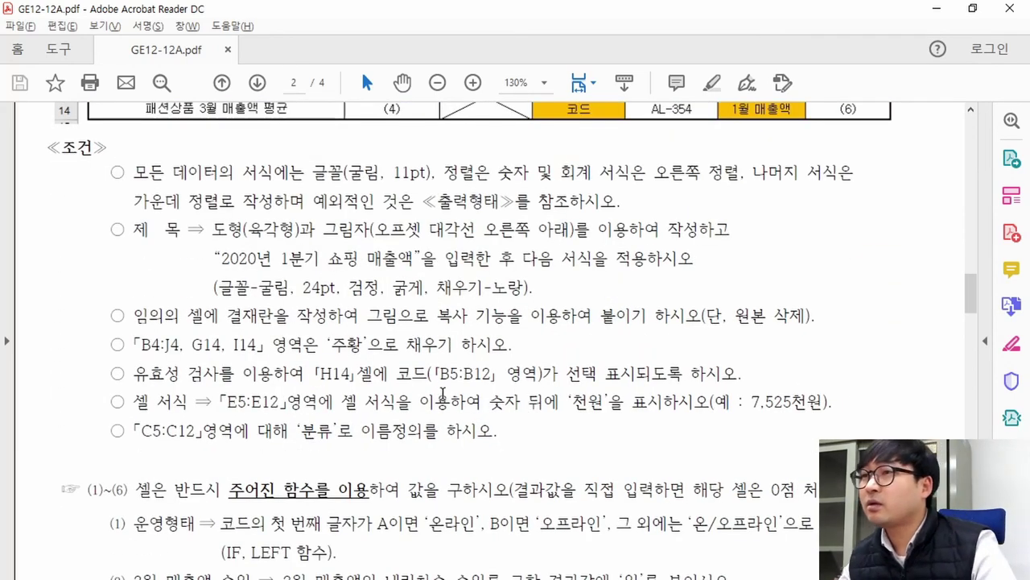
left_click_drag(492, 400, 824, 403)
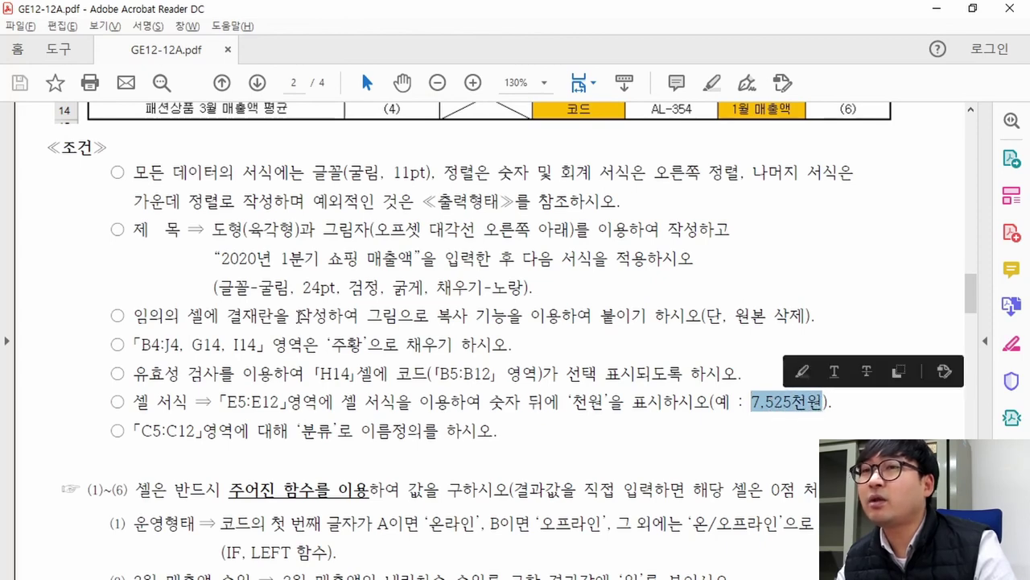
scroll(328, 191, "up", 5)
left_click_drag(368, 201, 441, 375)
key("ctrl+c")
- Switch to Excel and choose the custom number format #,##0 for E5:E12 in the cell formatting settings
key("alt+Tab")
left_click_drag(362, 305, 355, 451)
key("ctrl+v")
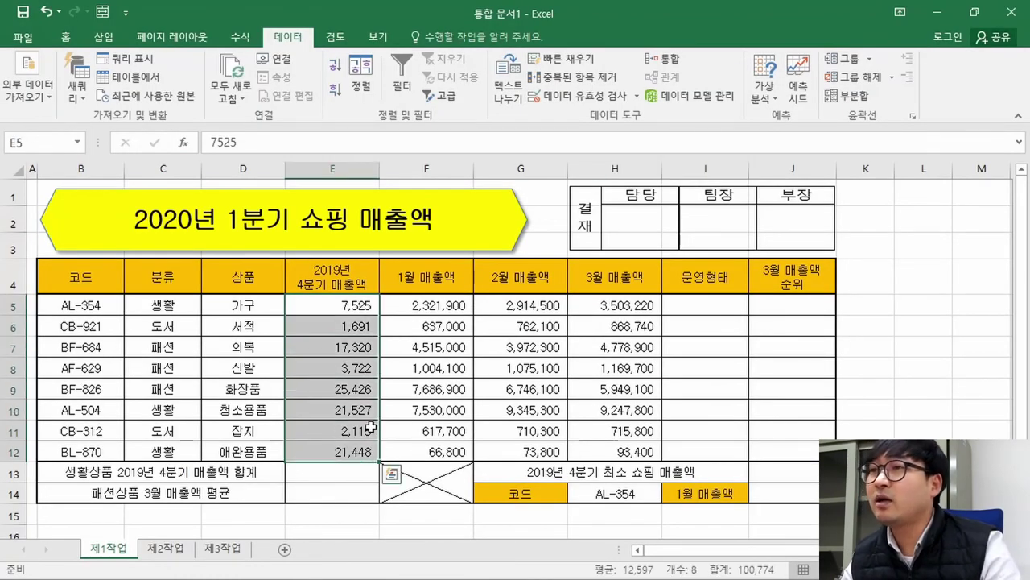
right_click(355, 347)
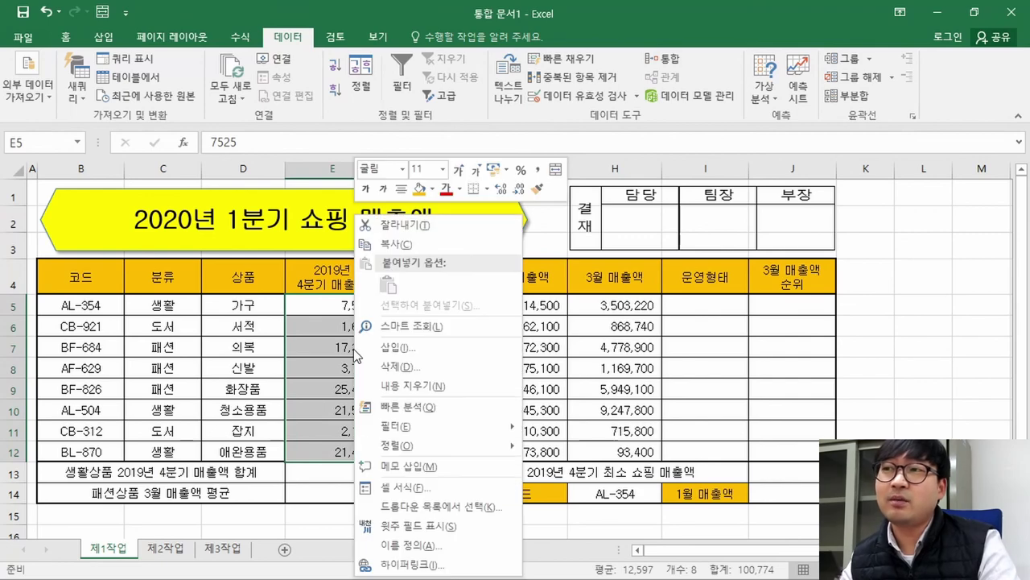
left_click(447, 485)
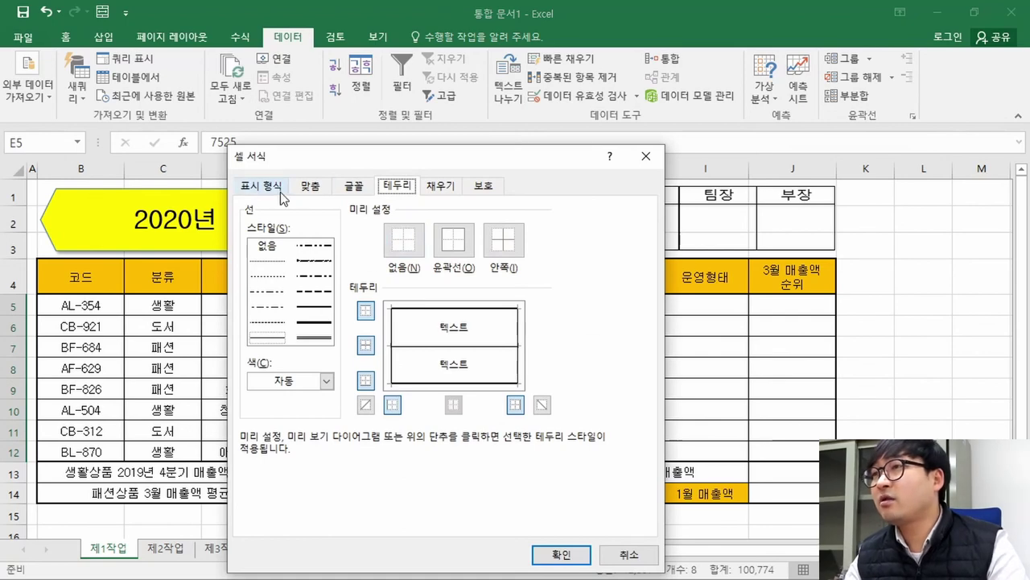
left_click(279, 187)
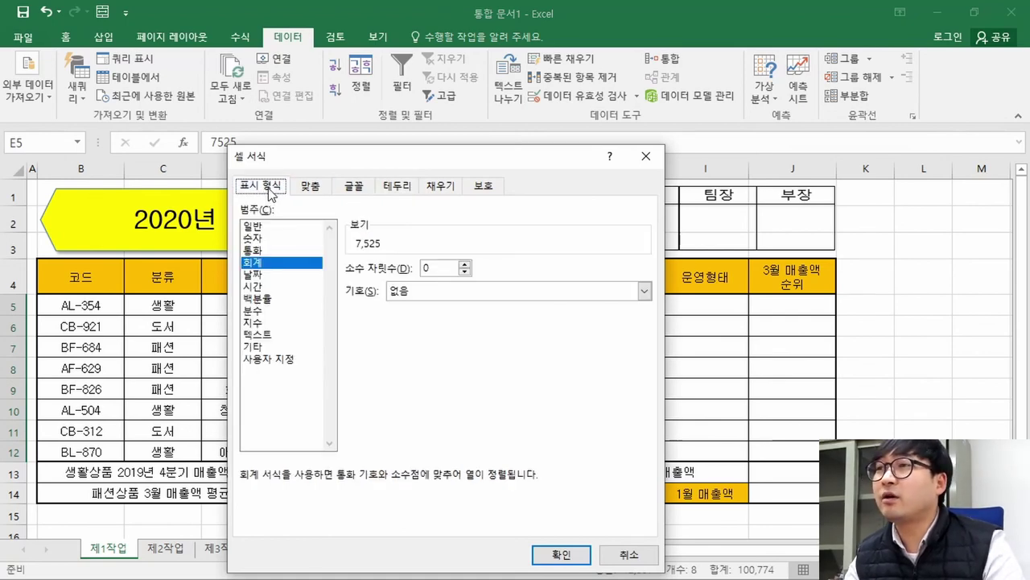
left_click(280, 359)
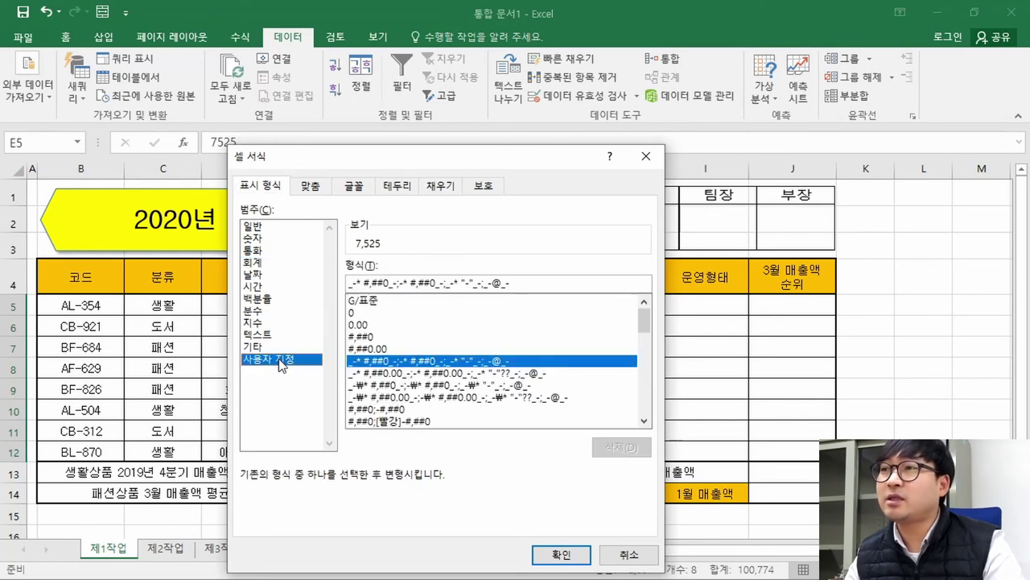
left_click(370, 338)
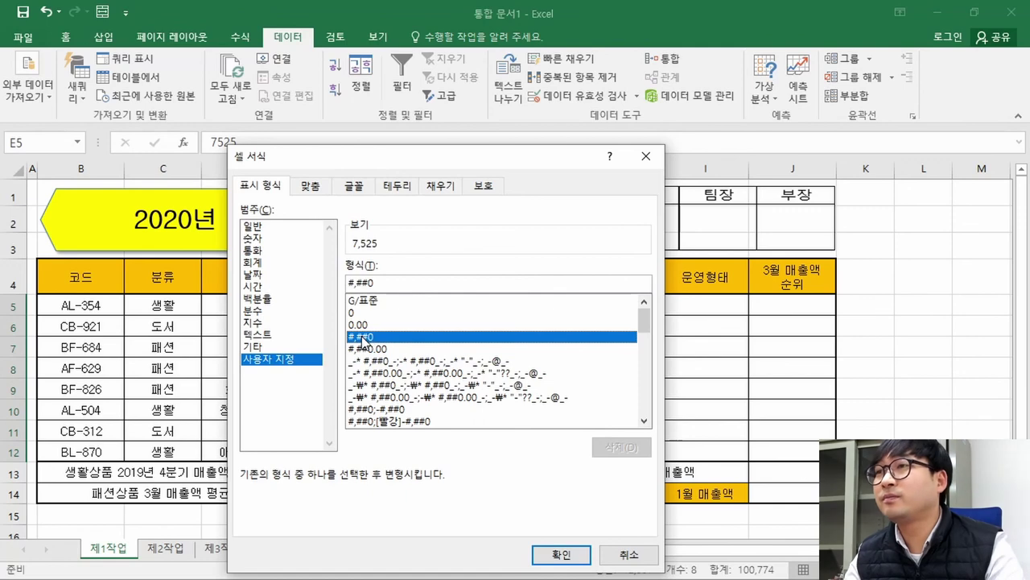
- Append 천원 to the custom format code to make it #,##0천원
left_click(397, 284)
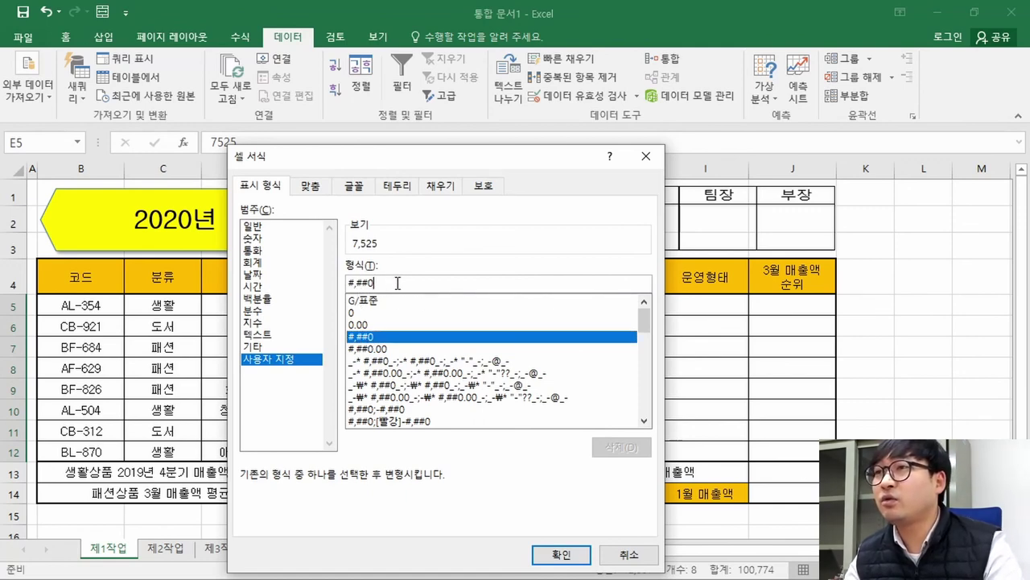
type("저")
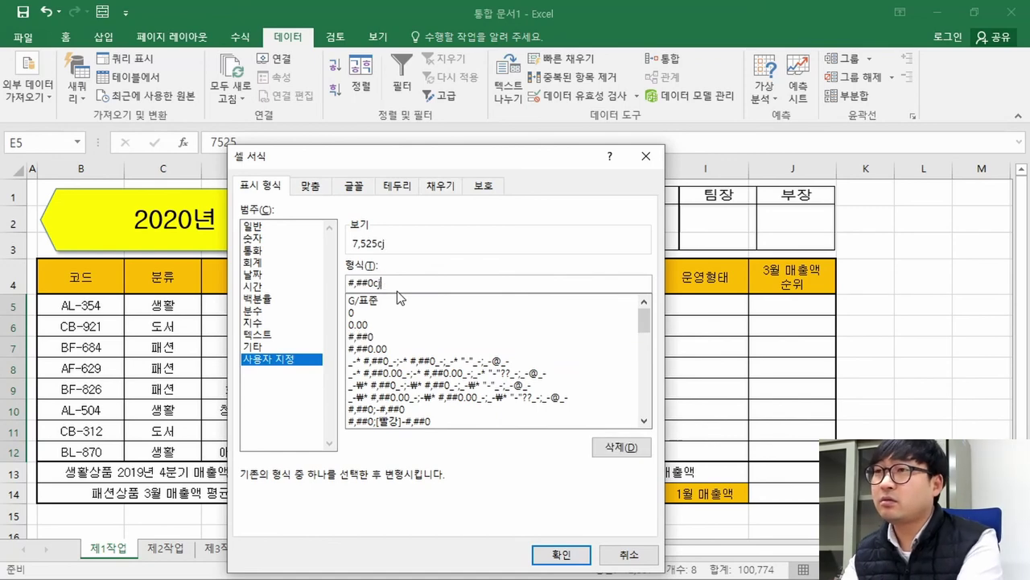
type("천원")
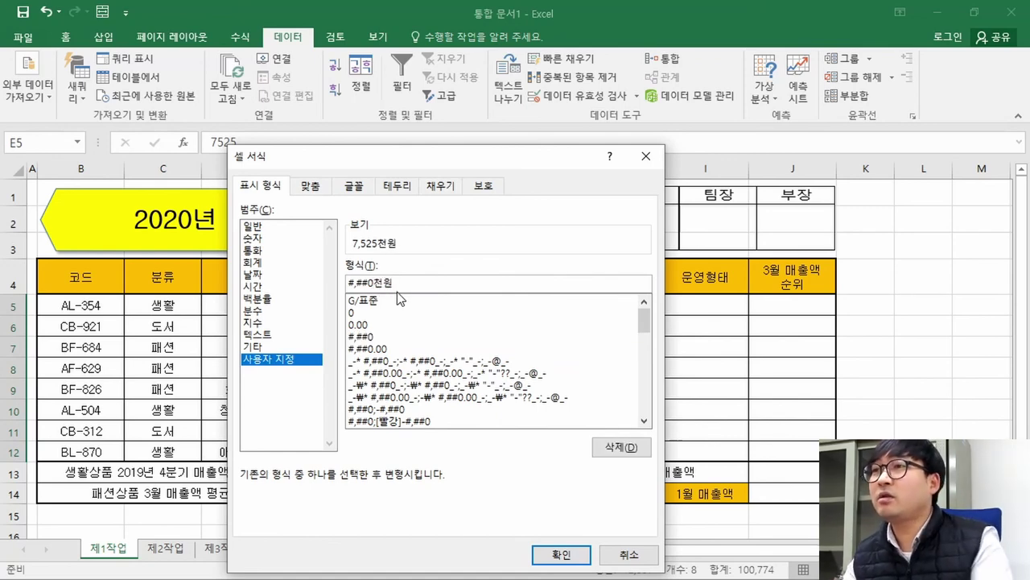
key("ctrl")
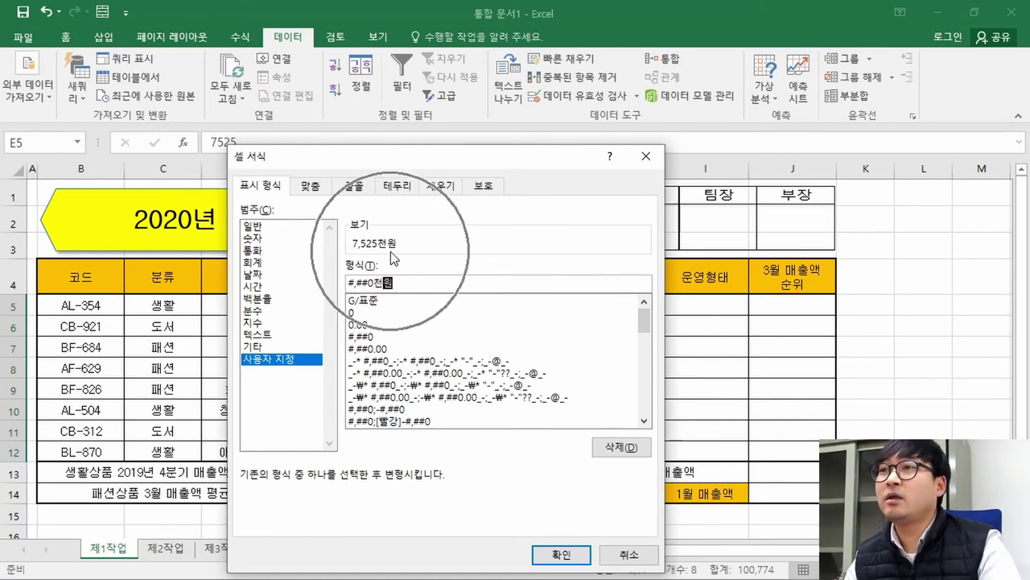
- Compare the format preview with the example in the PDF's 셀 서식 condition and apply the format to E5:E12 in Excel
key("alt+Tab")
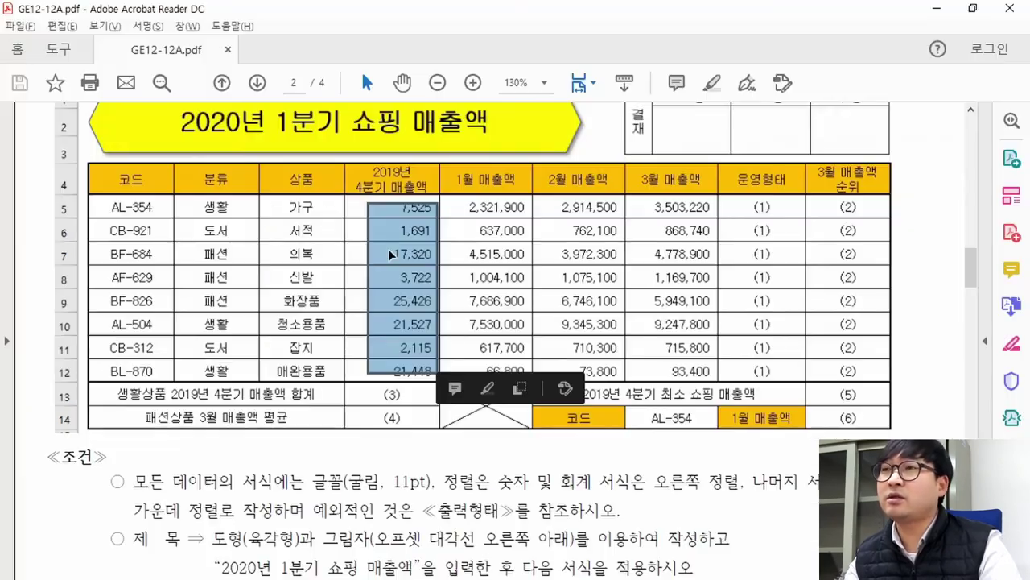
scroll(603, 461, "down", 10)
left_click_drag(743, 362, 823, 385)
left_click(799, 366)
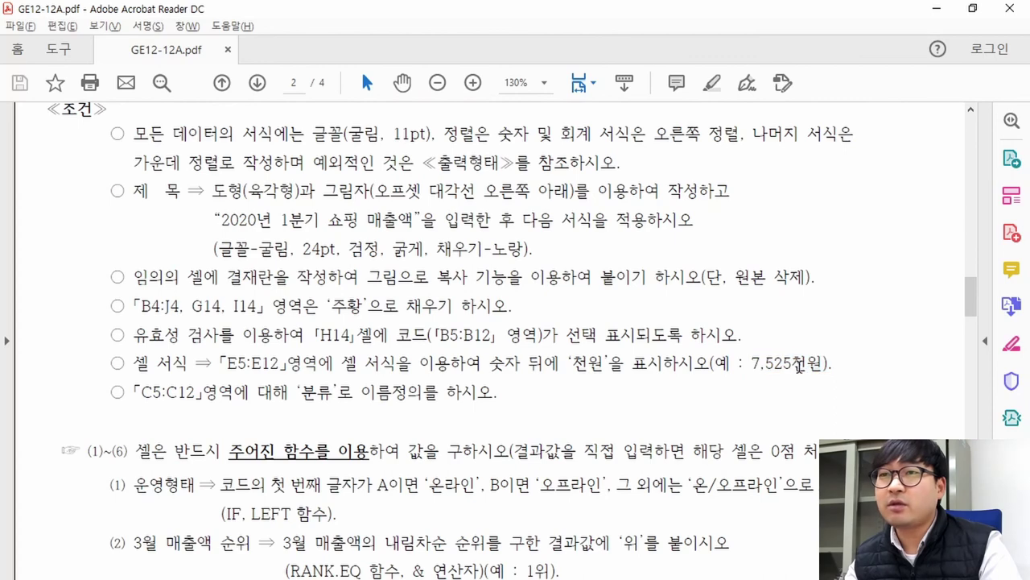
key("alt+Tab")
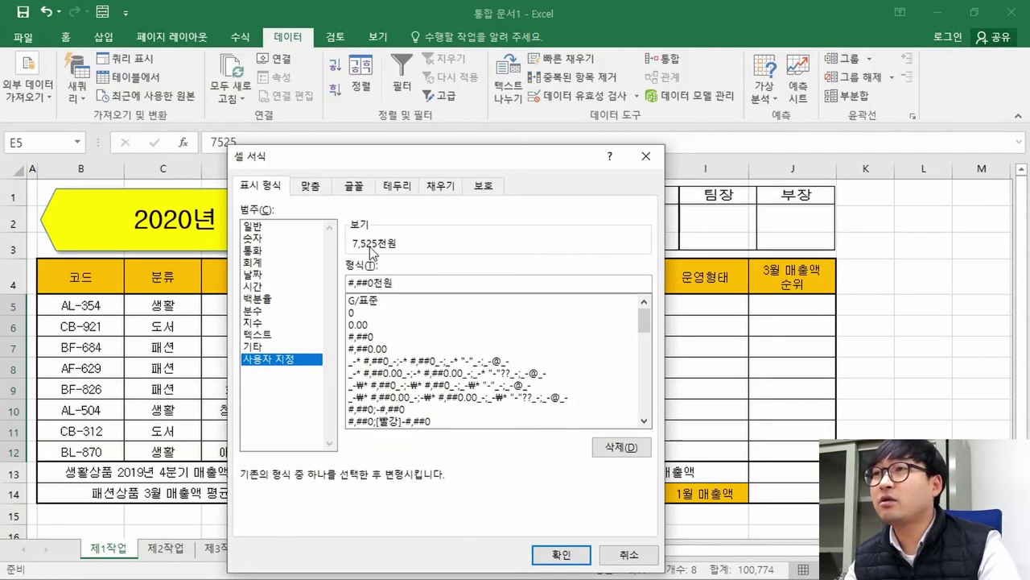
left_click(561, 554)
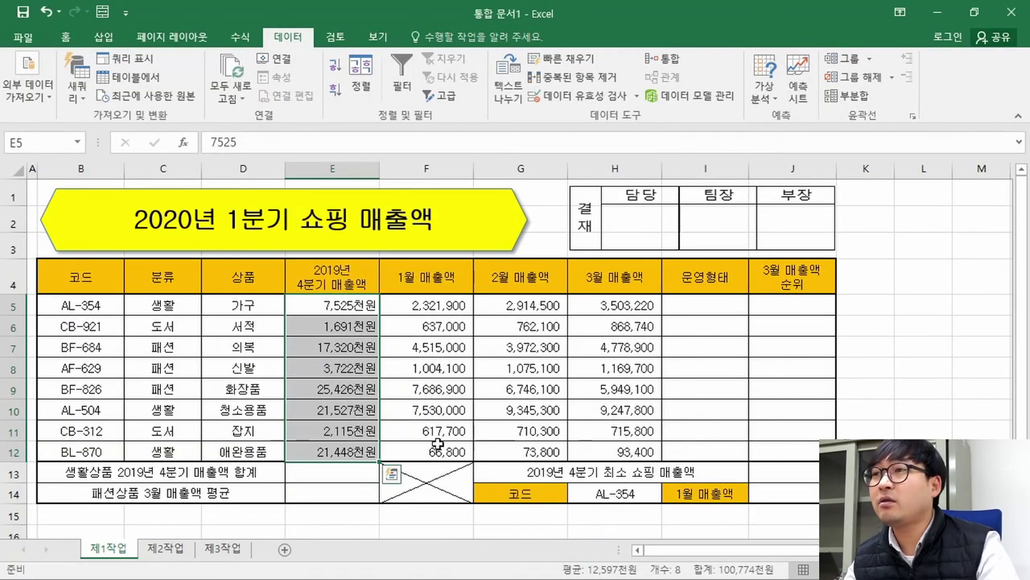
left_click(423, 394)
- Read the name-definition condition in the PDF, locate C5:C12 in the sample table and return to the Excel sheet
key("alt+Tab")
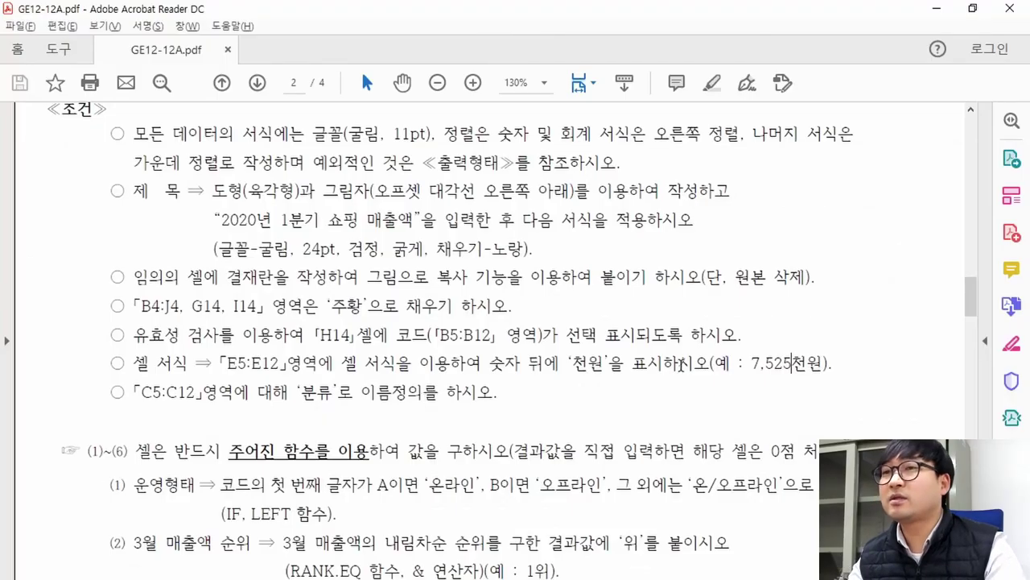
left_click_drag(142, 392, 361, 392)
scroll(361, 392, "up", 5)
left_click_drag(185, 237, 250, 418)
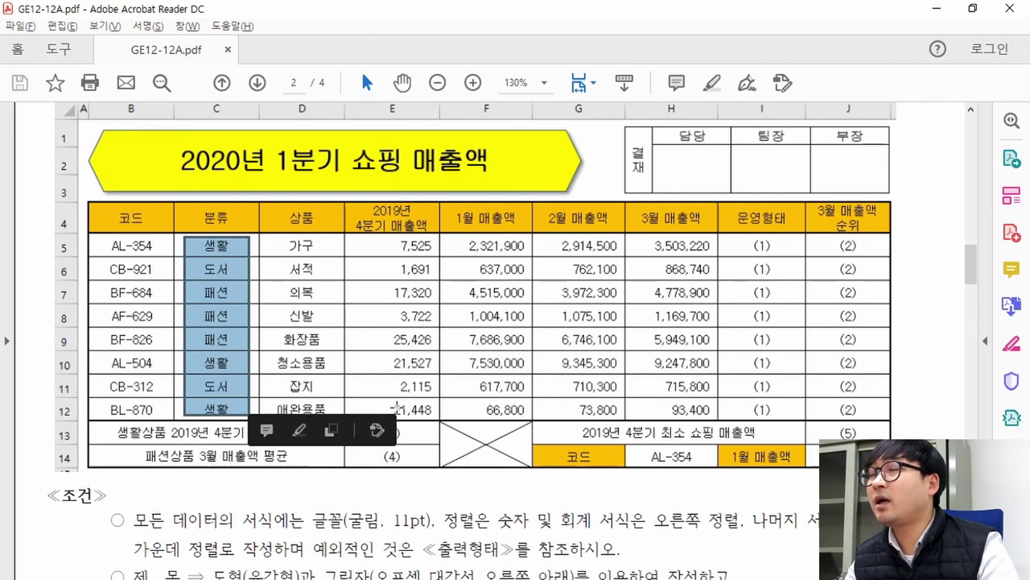
key("alt+Tab")
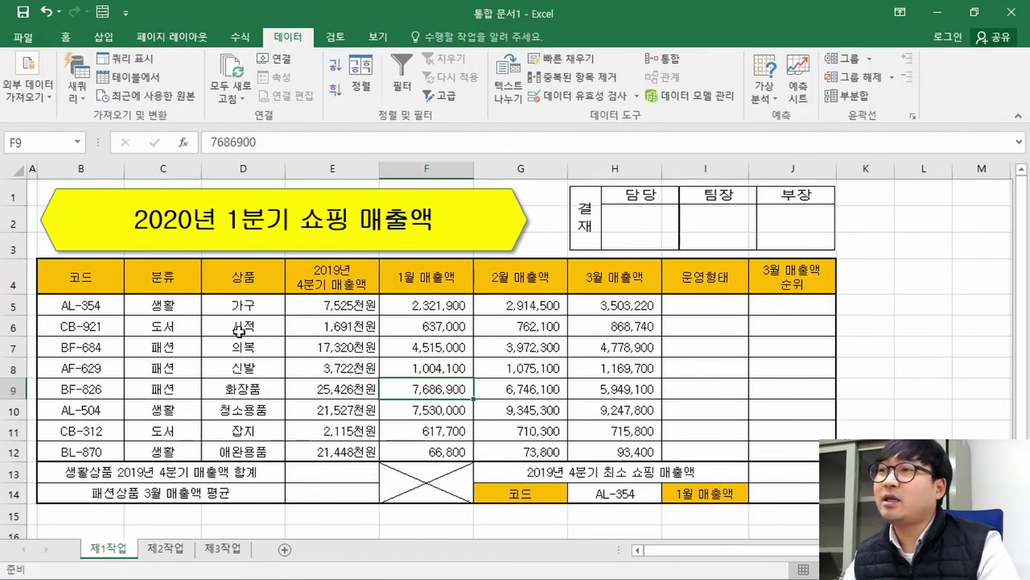
left_click(264, 329)
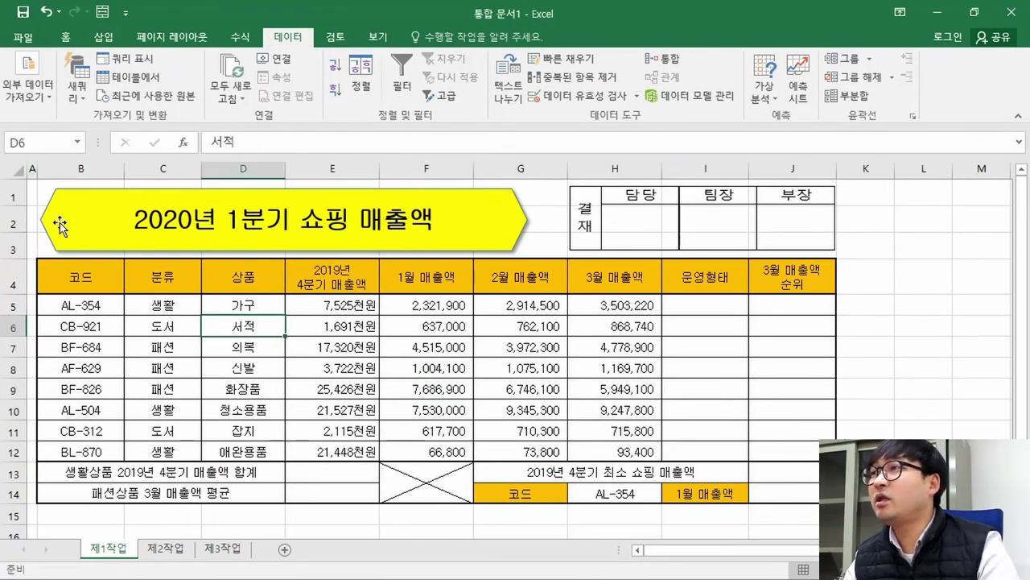
left_click(101, 361)
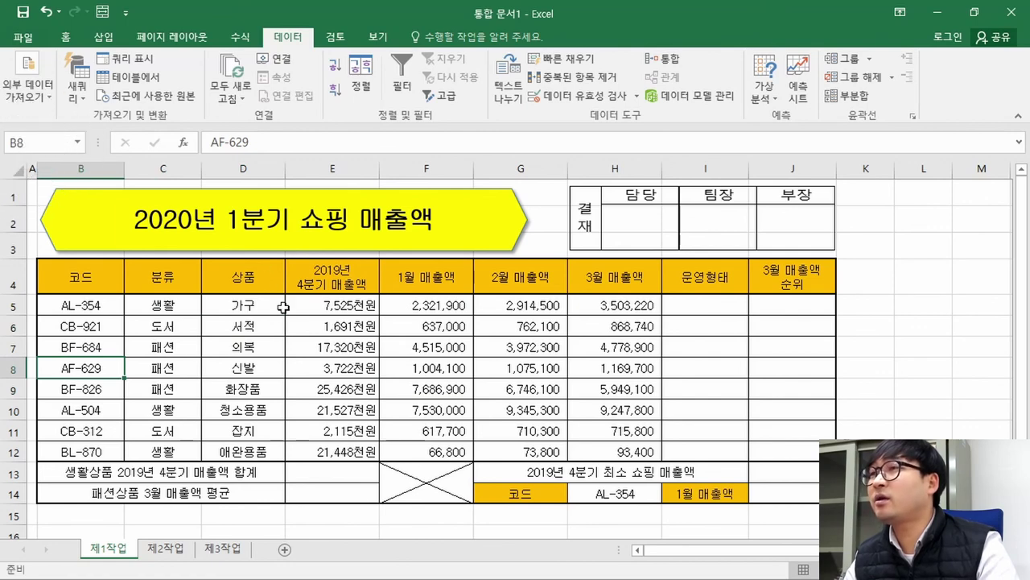
- Recheck the required name in the PDF and define the range C5:C12 in Excel as 분류
key("alt+Tab")
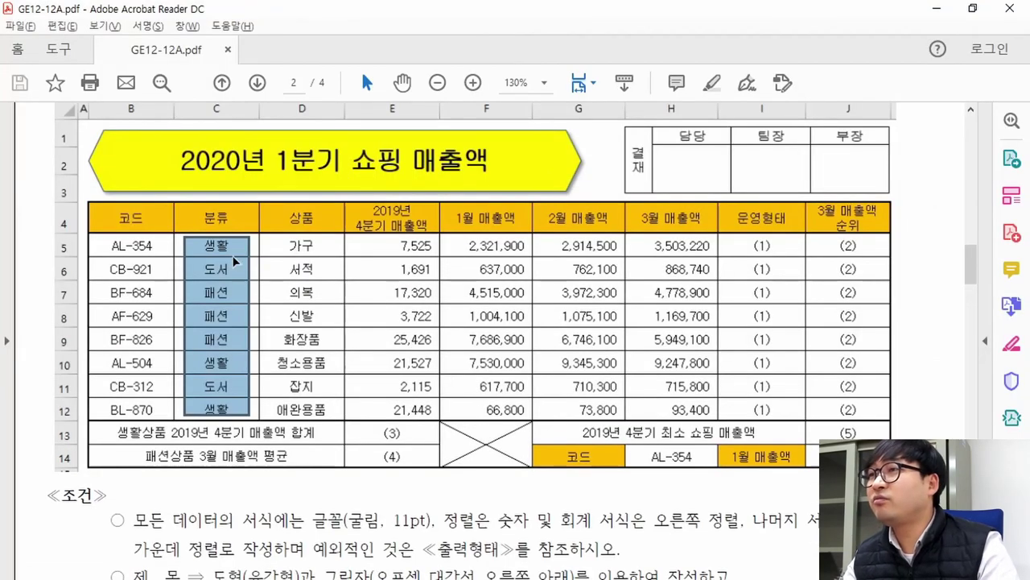
scroll(167, 364, "down", 5)
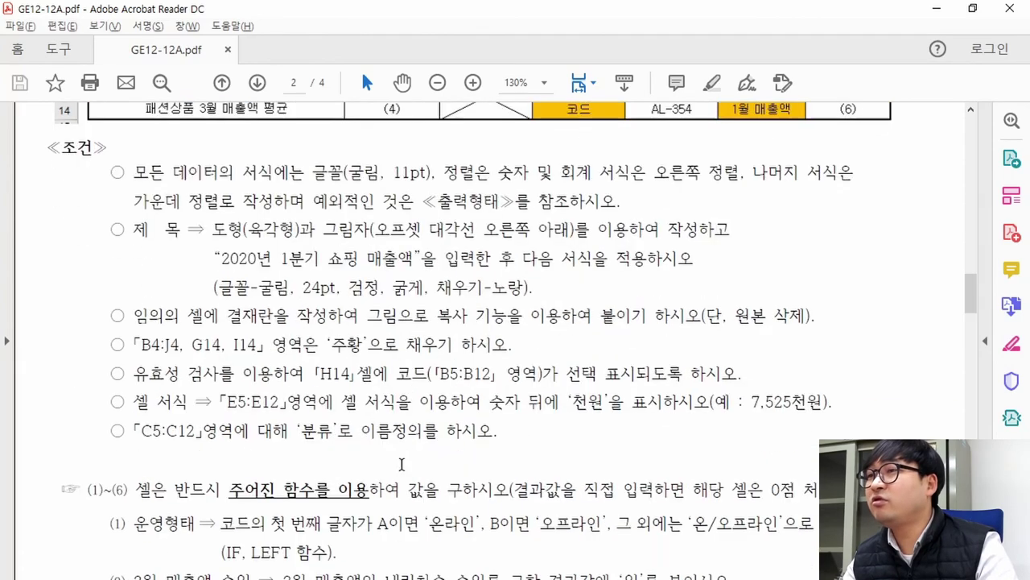
double_click(303, 430)
key("alt+Tab")
left_click_drag(162, 305, 184, 447)
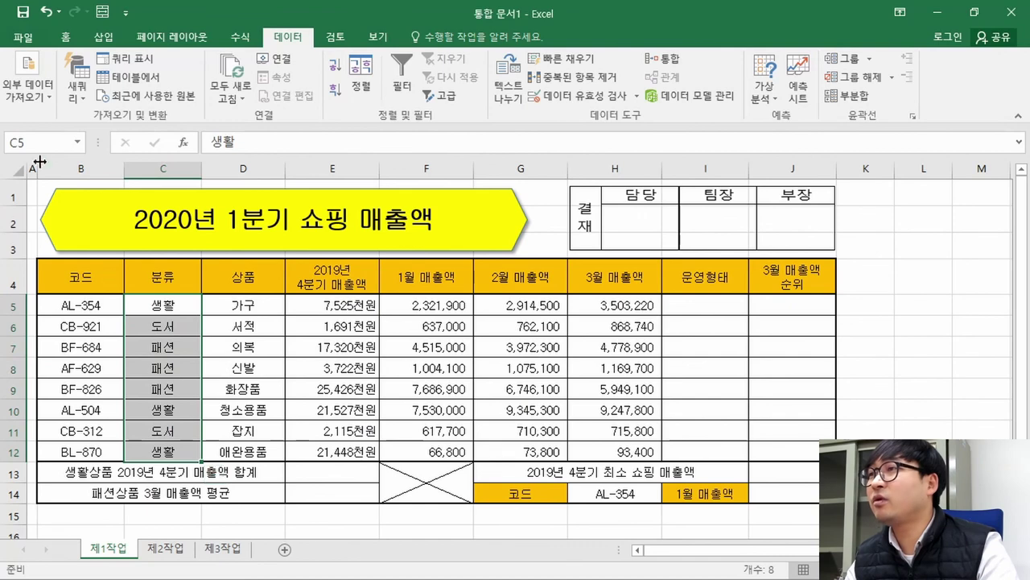
left_click(30, 141)
type("분류")
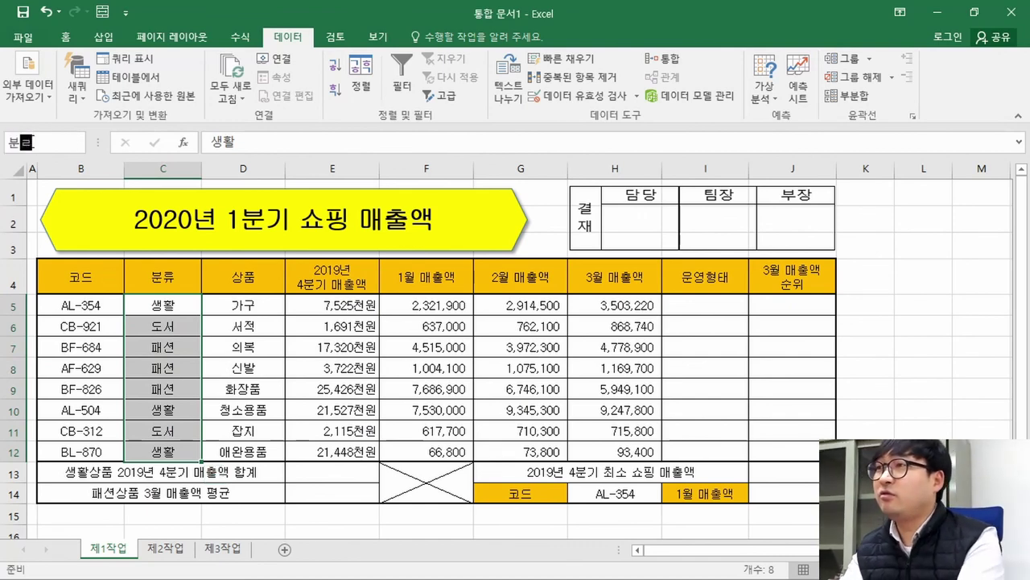
key("Return")
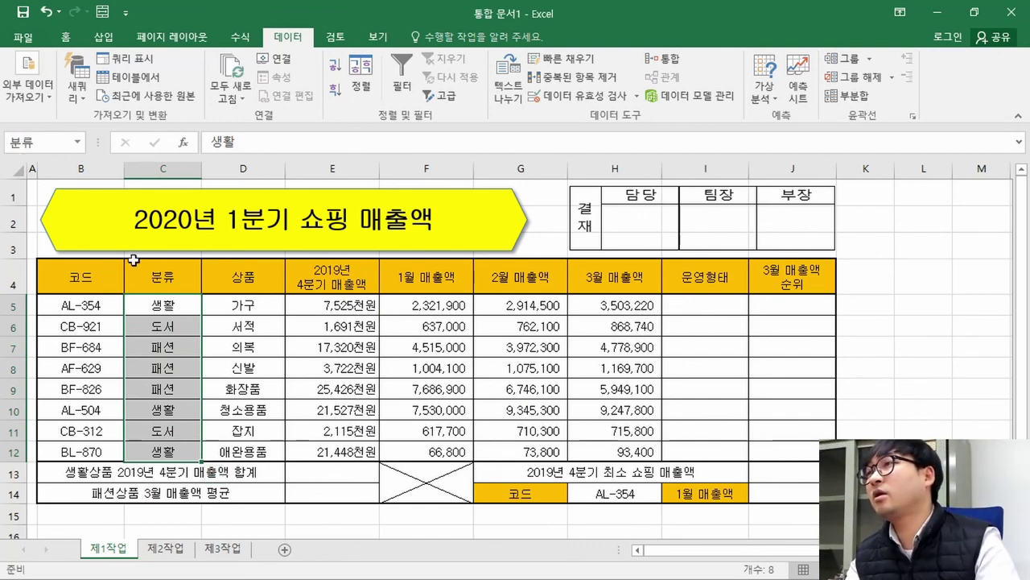
- Switch to the PDF, review the whole 조건 list and bring up the function requirements (1)~(6) below it
key("alt+Tab")
scroll(455, 429, "down", 2)
scroll(455, 429, "down", 1)
left_click_drag(497, 336, 133, 113)
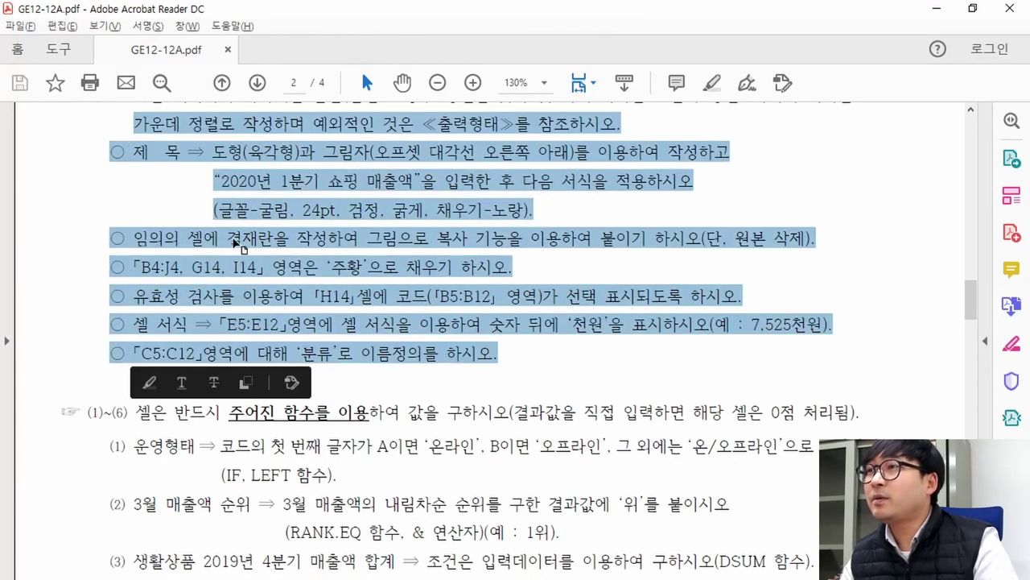
scroll(265, 307, "up", 3)
scroll(204, 252, "down", 7)
left_click_drag(423, 199, 439, 199)
left_click(469, 248)
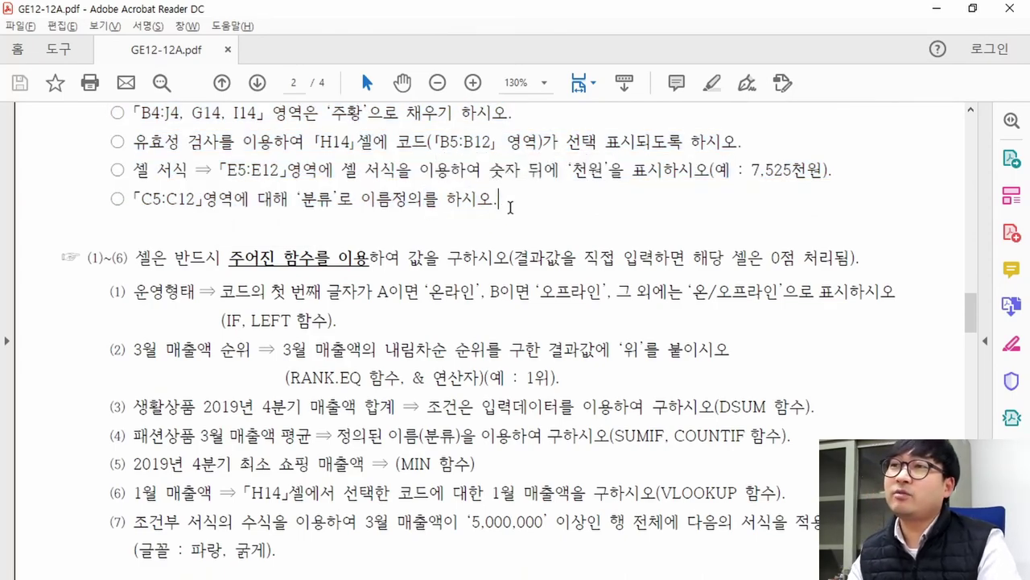